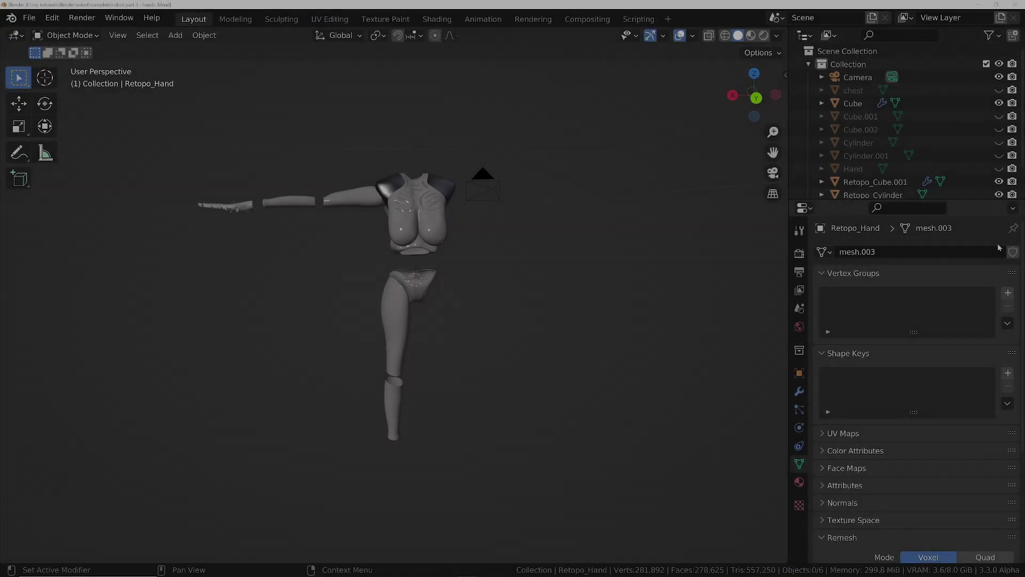
middle_click_drag(479, 314, 278, 241)
scroll(240, 180, "up", 5)
middle_click_drag(696, 164, 546, 261, "shift")
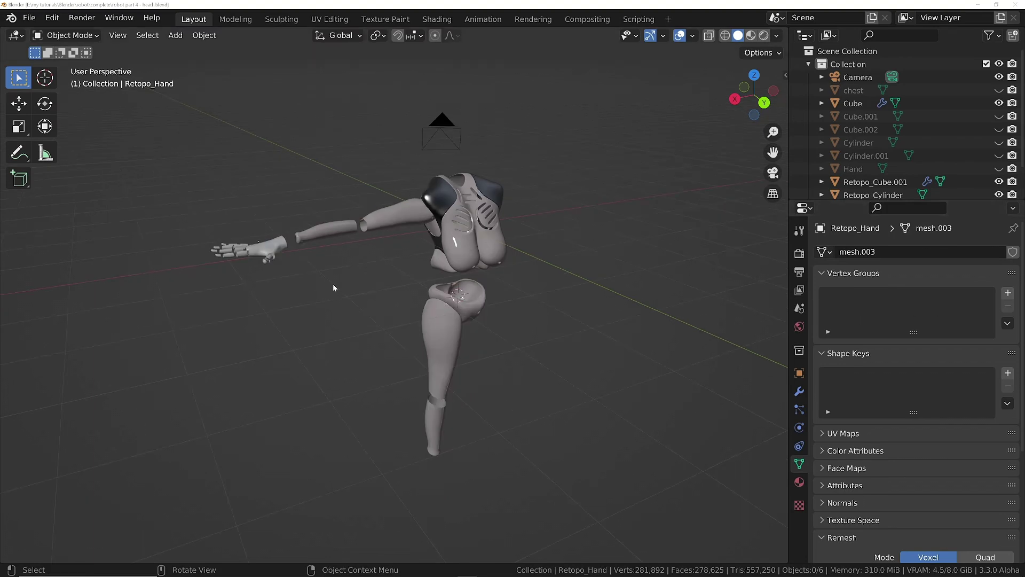
- Switch to the Chrome window with the Google image results for lips
key("alt+Tab")
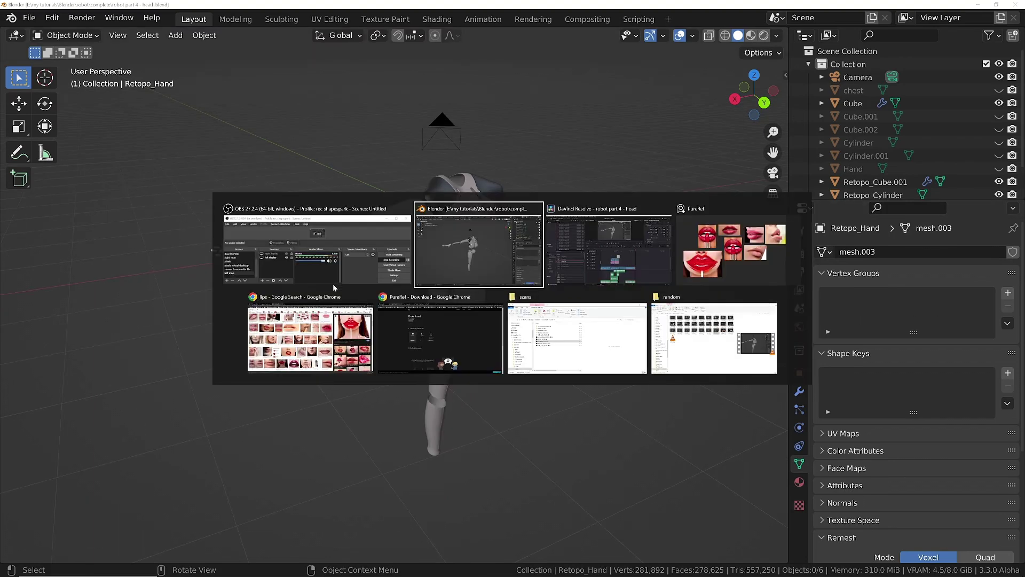
key("Tab")
key("Tab")
key("Tab")
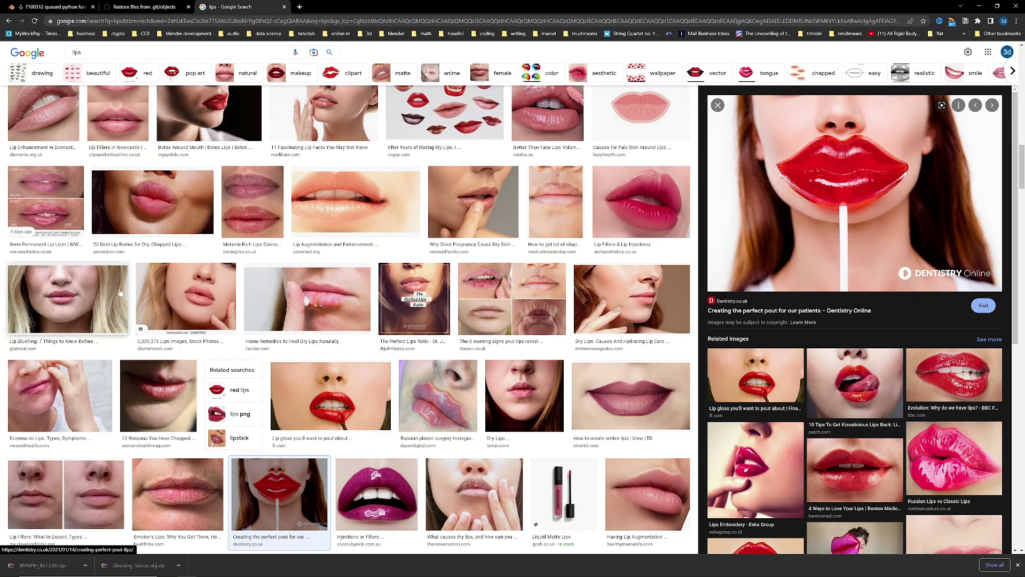
- Switch to PureRef and bring the whole board of lip reference images into view
key("alt+Tab")
key("alt+Tab")
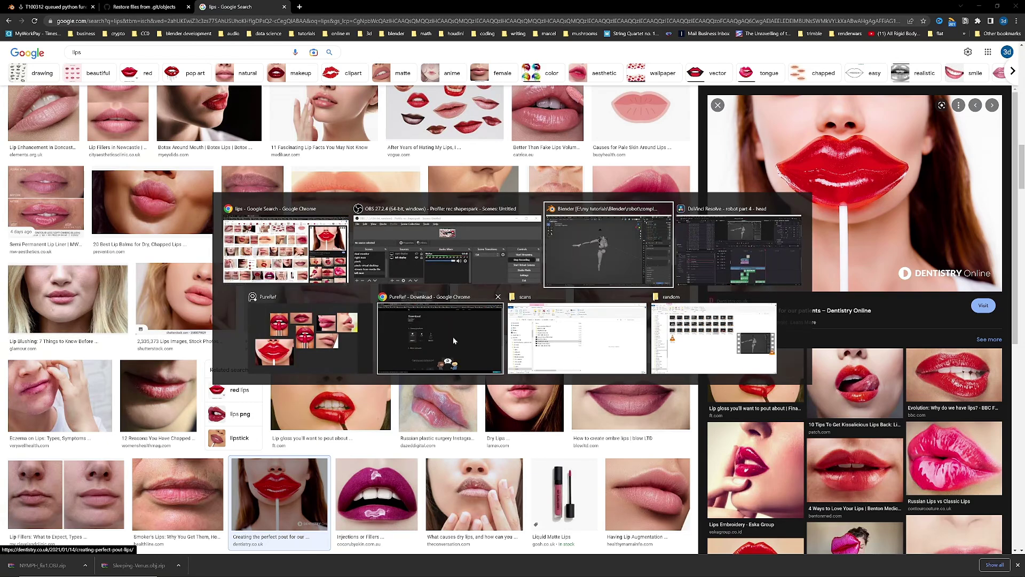
left_click(286, 351)
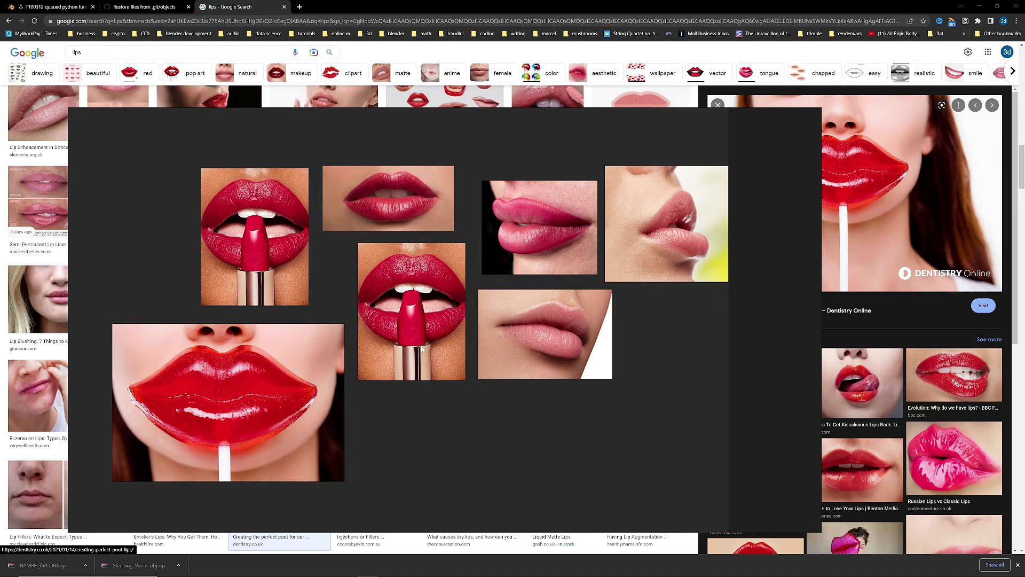
scroll(422, 349, "down", 3)
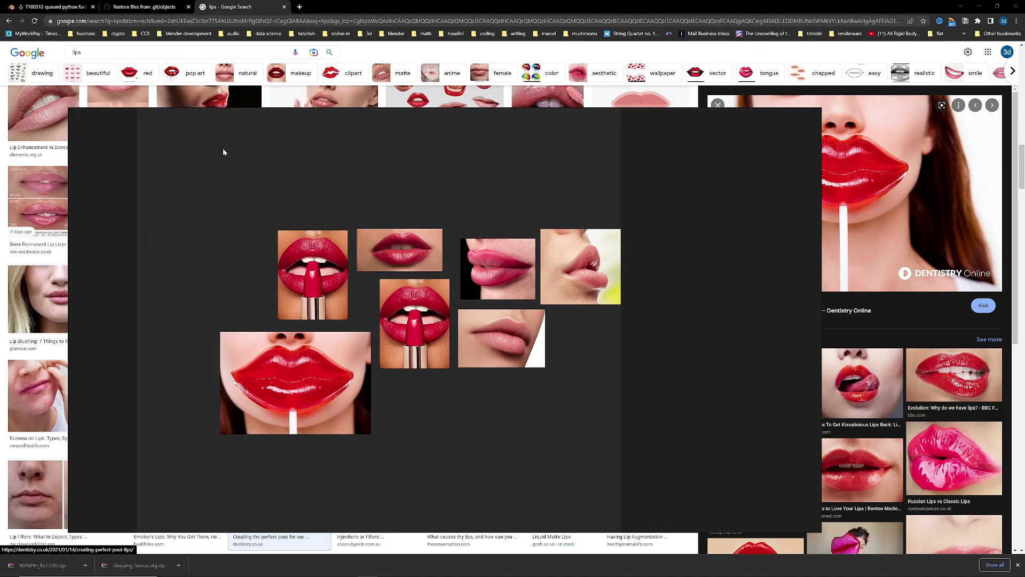
- Try pasting the glossy red lips photo onto the reference board and cropping it around the lips
key("ctrl+v")
left_click_drag(222, 148, 681, 474)
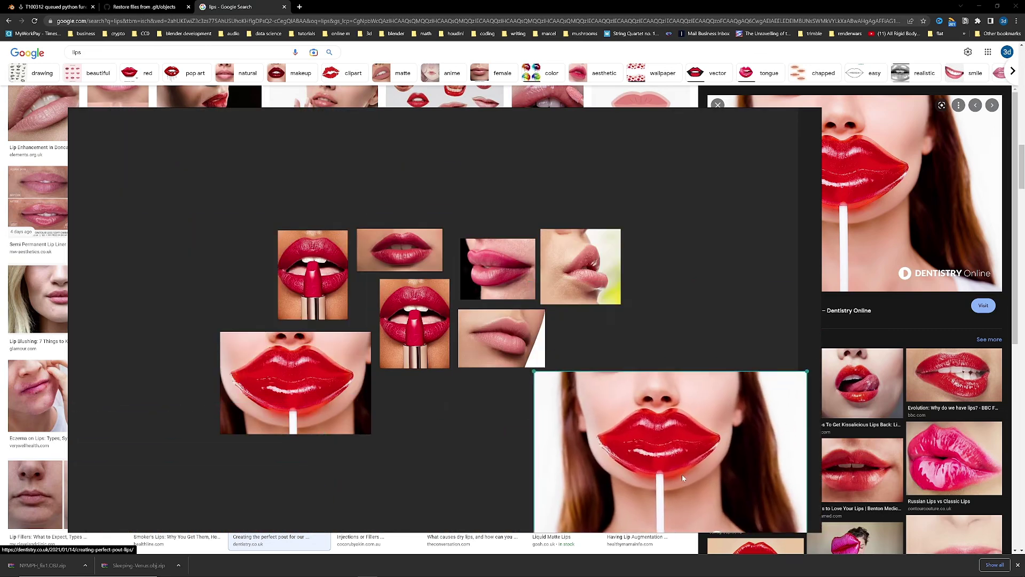
key("c")
left_click_drag(591, 397, 739, 493)
left_click_drag(663, 441, 511, 437)
key("Delete")
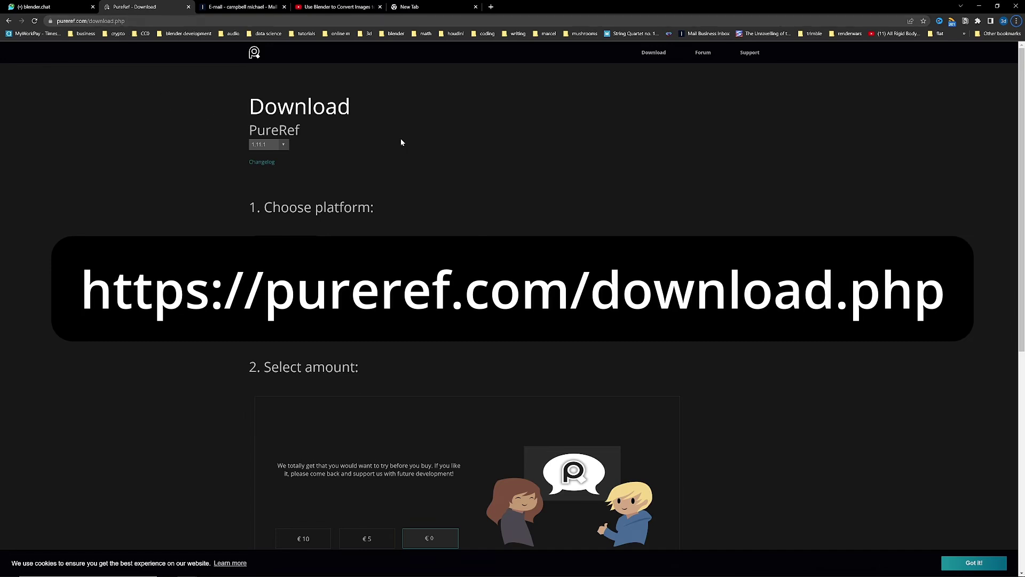
scroll(201, 325, "down", 5)
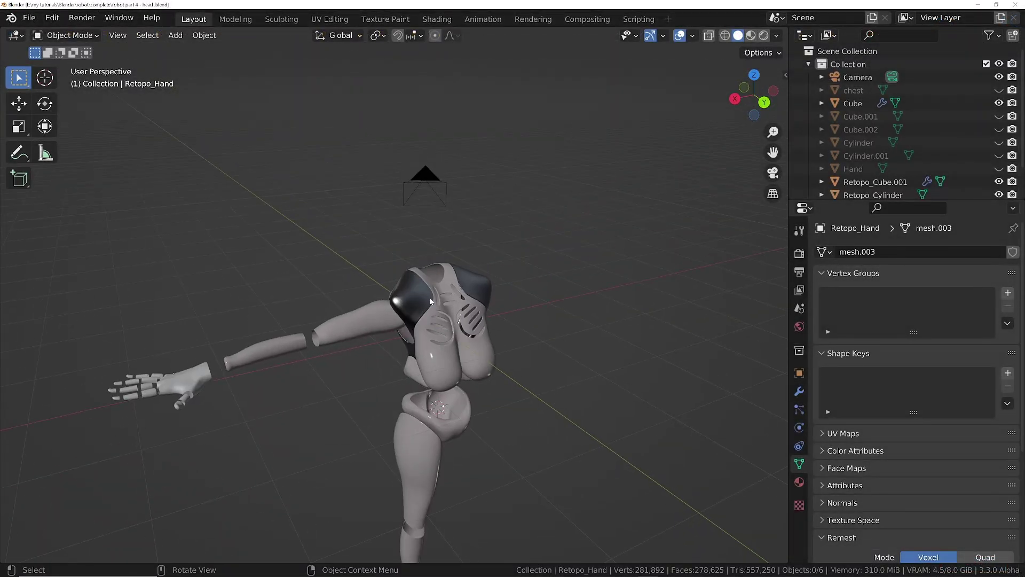
- Add a torus mesh to the scene and rotate it 90° about the X axis
key("shift+a")
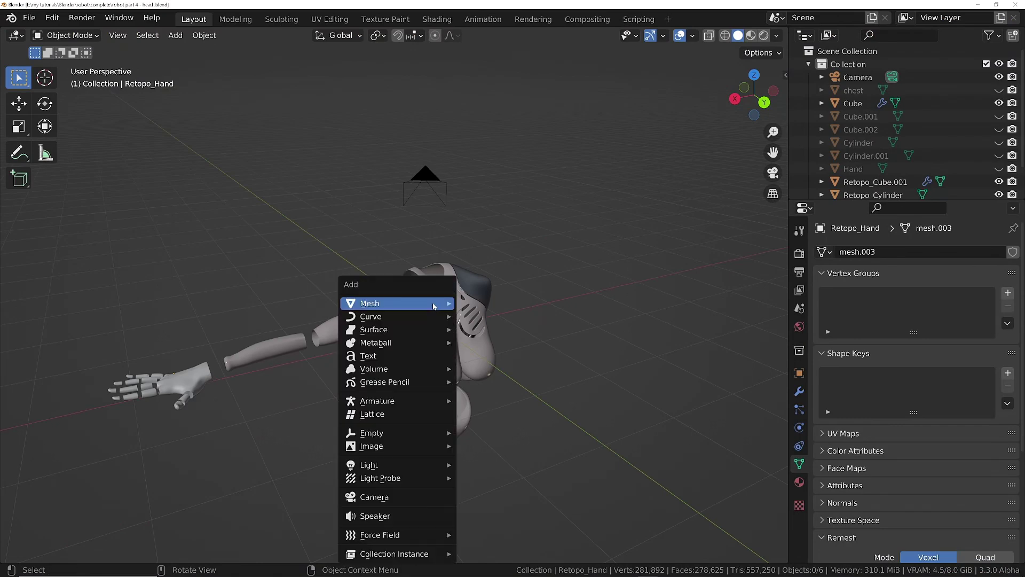
mouse_move(434, 301)
left_click(505, 106)
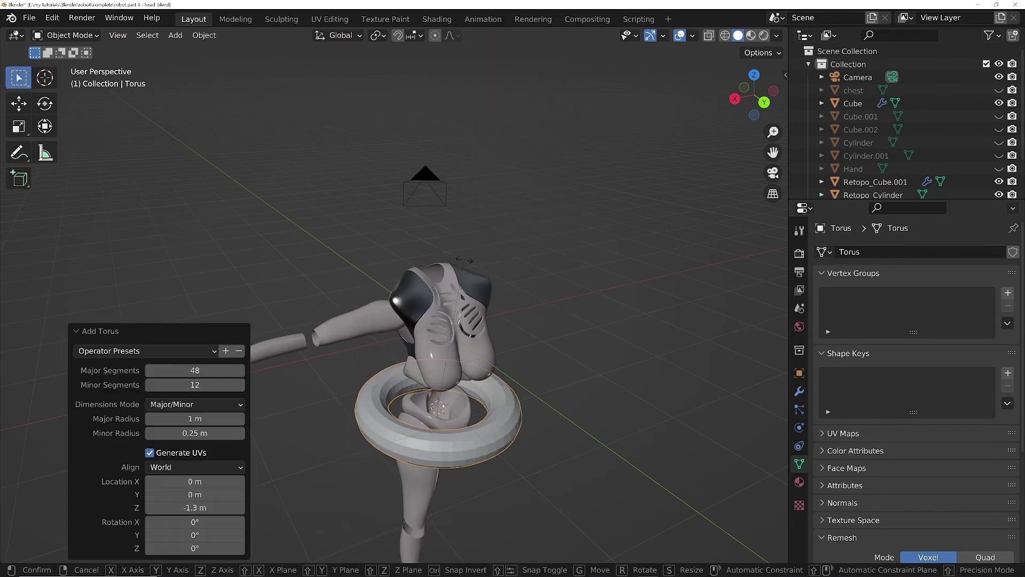
key("r")
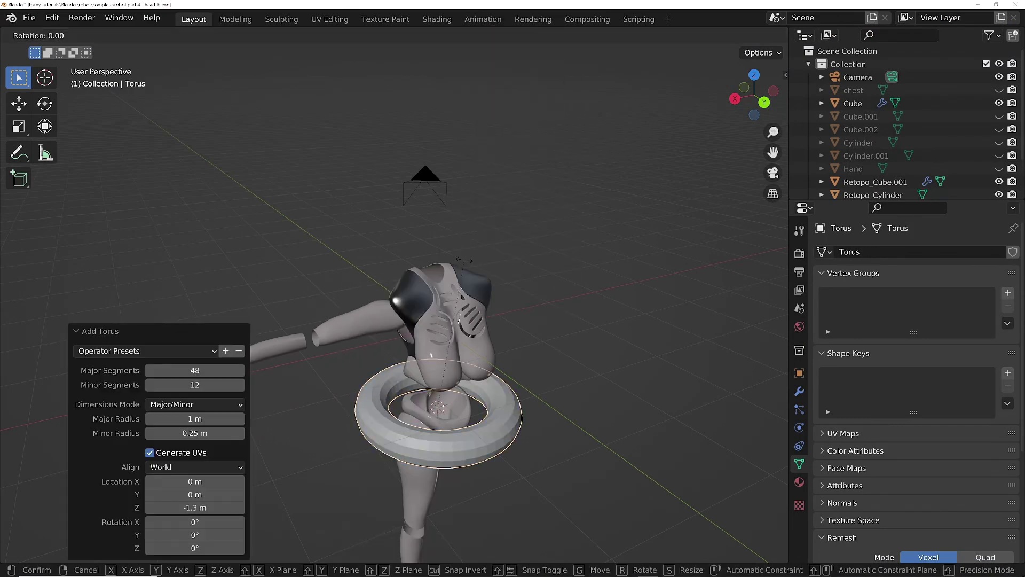
type("x90")
key("Return")
- Raise the torus about 2.64 m along the global Z axis to head height
key("g")
key("z")
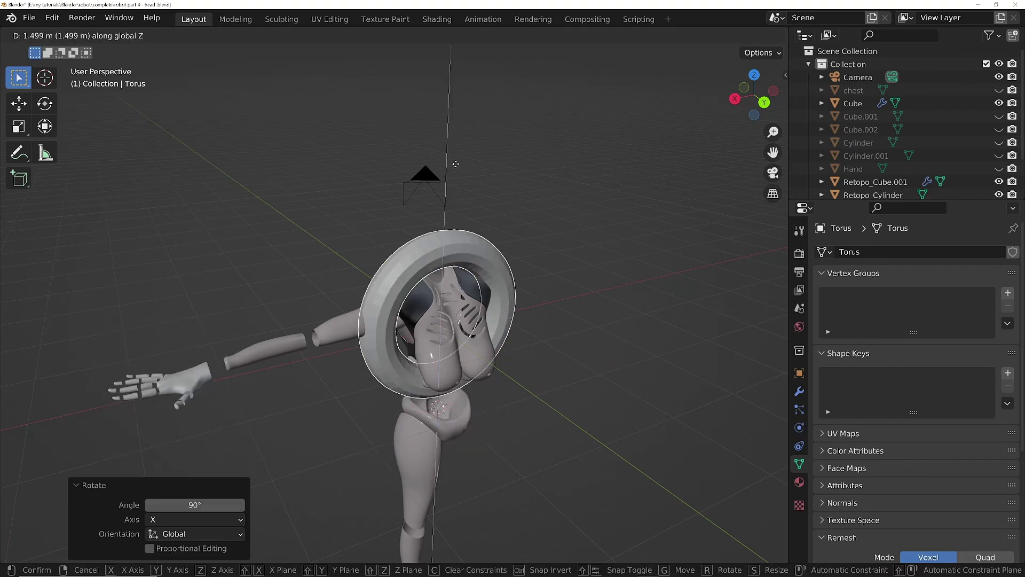
left_click(451, 94)
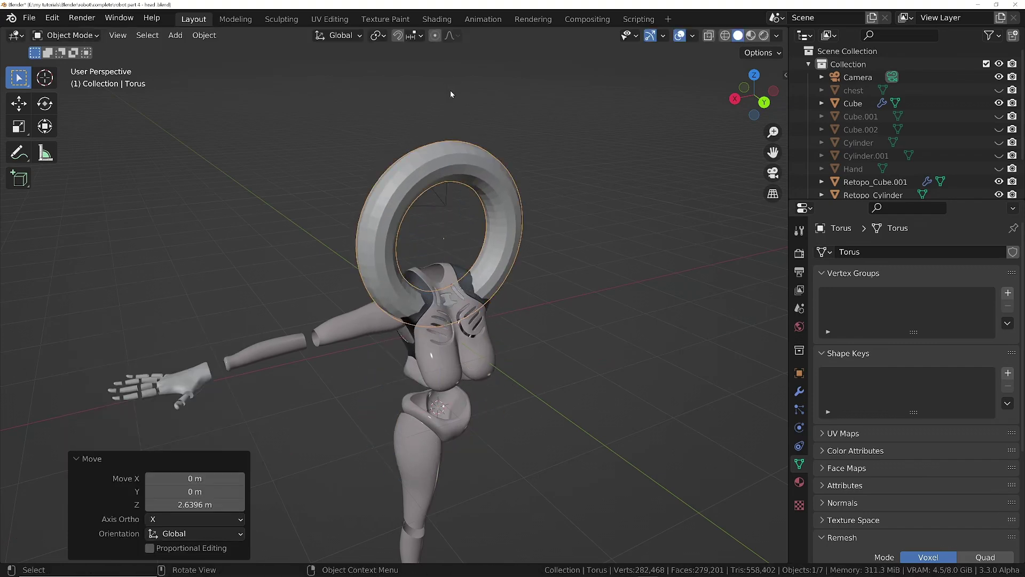
- Isolate the torus in local view and display it in front orthographic view
key("KP_Divide")
middle_click_drag(525, 302, 527, 292)
key("KP_1")
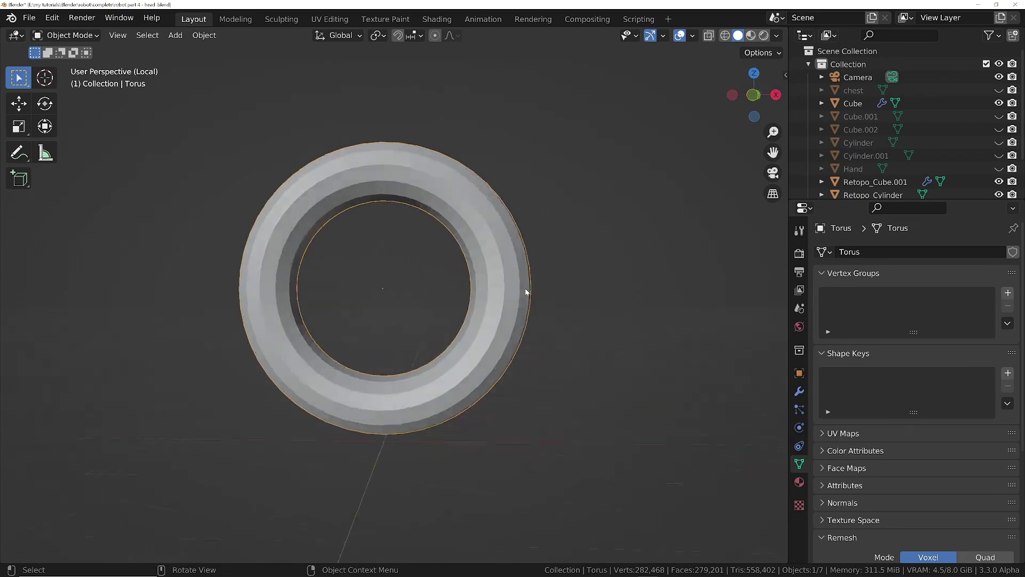
key("KP_5")
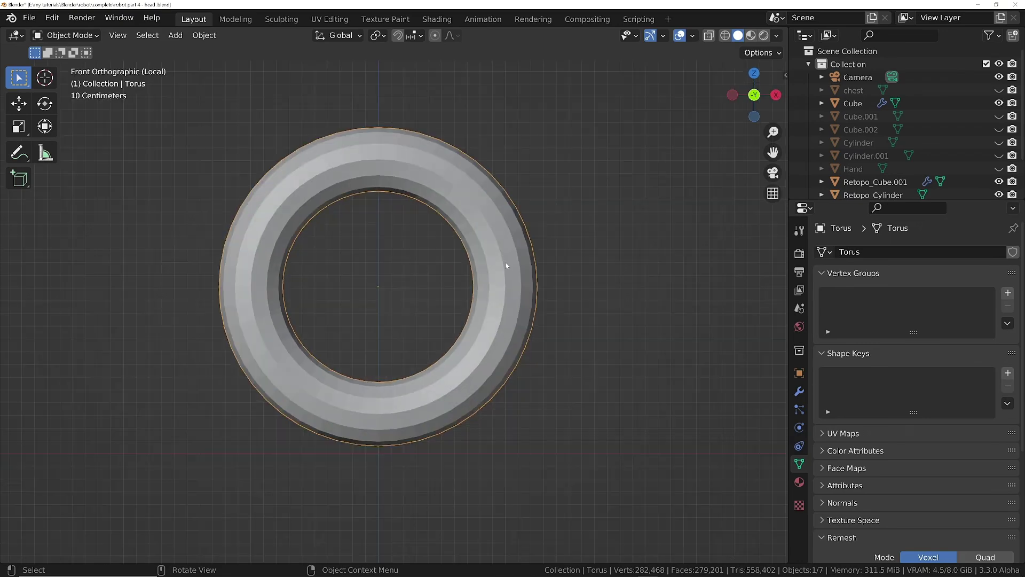
middle_click_drag(506, 262, 487, 243, "ctrl")
middle_click_drag(487, 243, 530, 253, "shift")
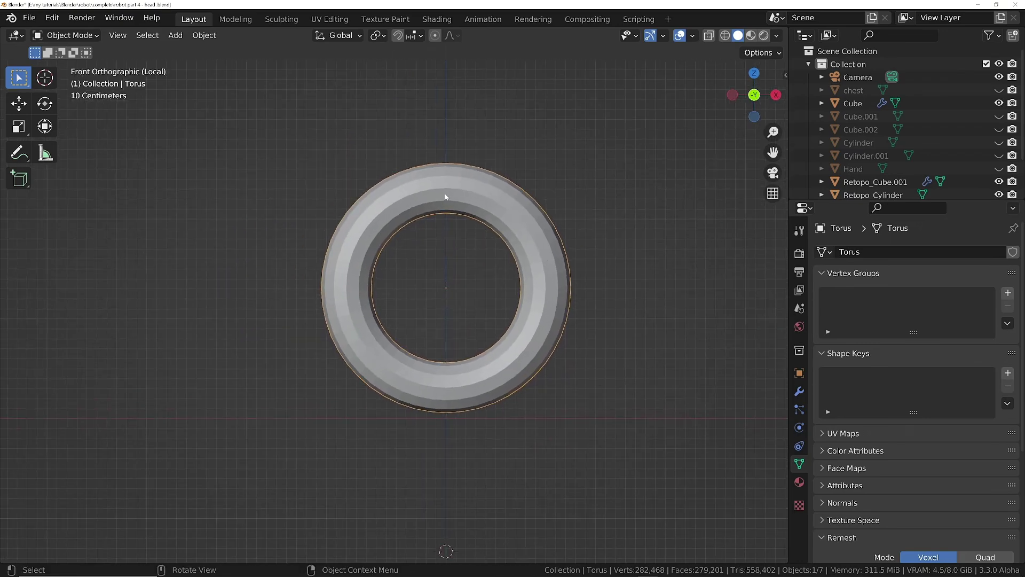
- Bring up the PureRef lip references and move the board out of the way of the Blender viewport
key("alt+Tab")
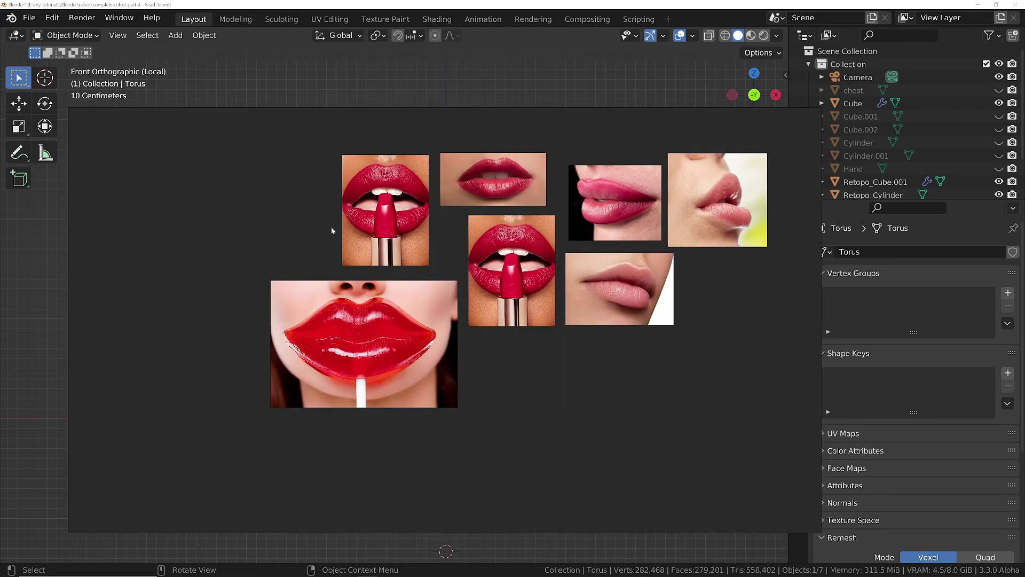
right_click_drag(211, 177, 1024, 241)
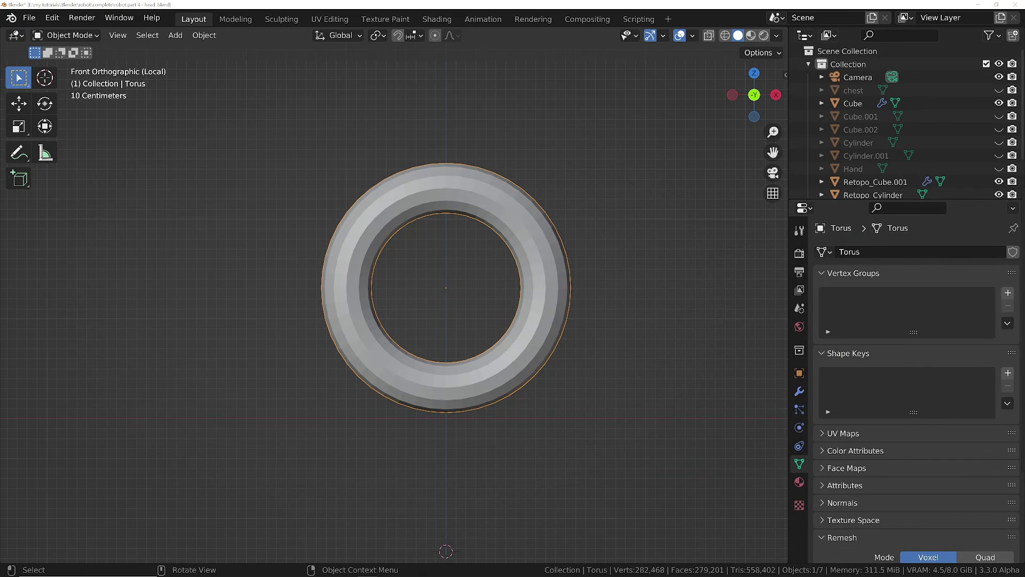
- Apply the torus's scale and put the torus into Sculpt Mode
key("ctrl+a")
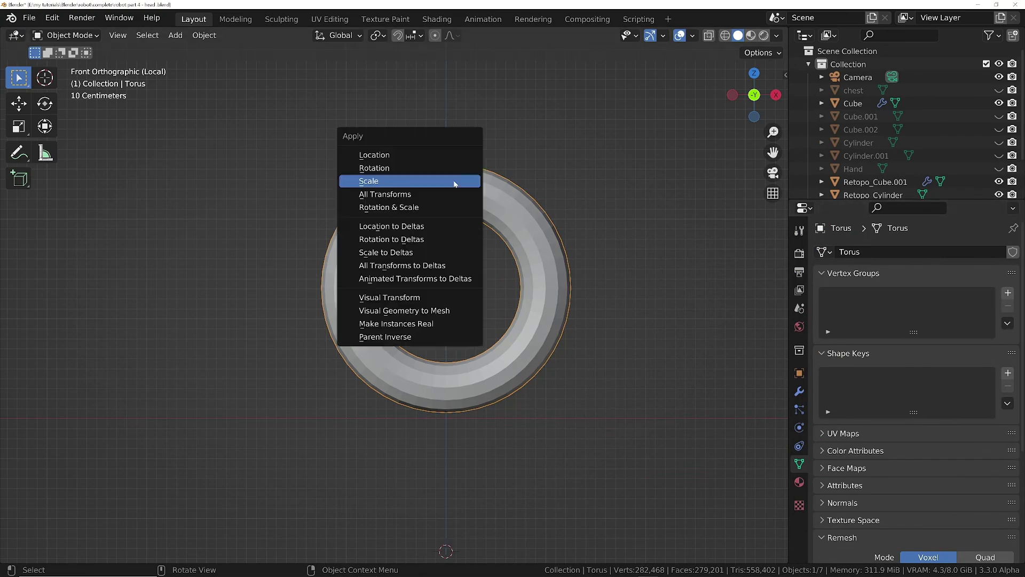
left_click(412, 185)
key("ctrl+Tab")
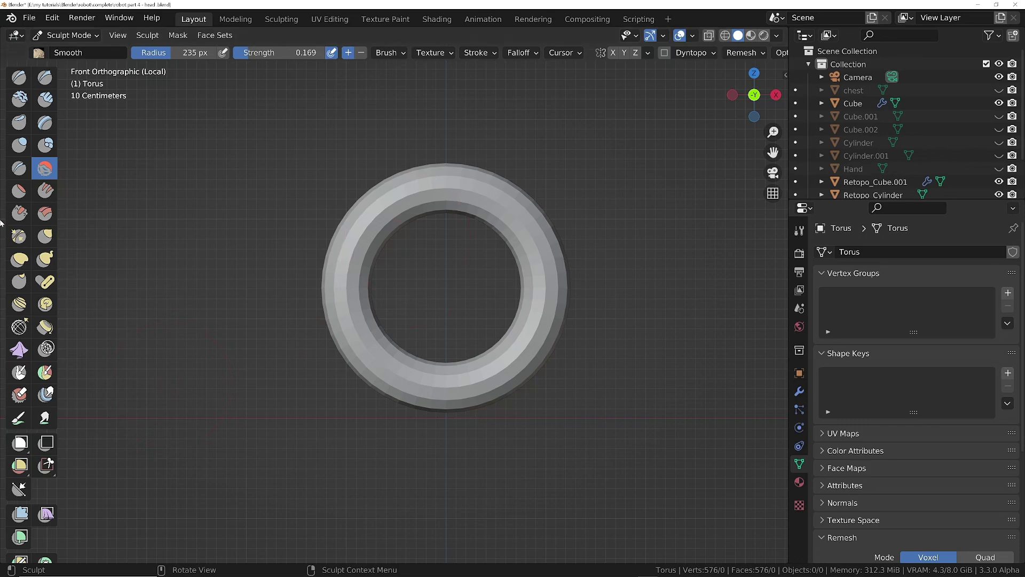
- Choose the Grab brush and enlarge its radius to about 428 px
left_click(45, 236)
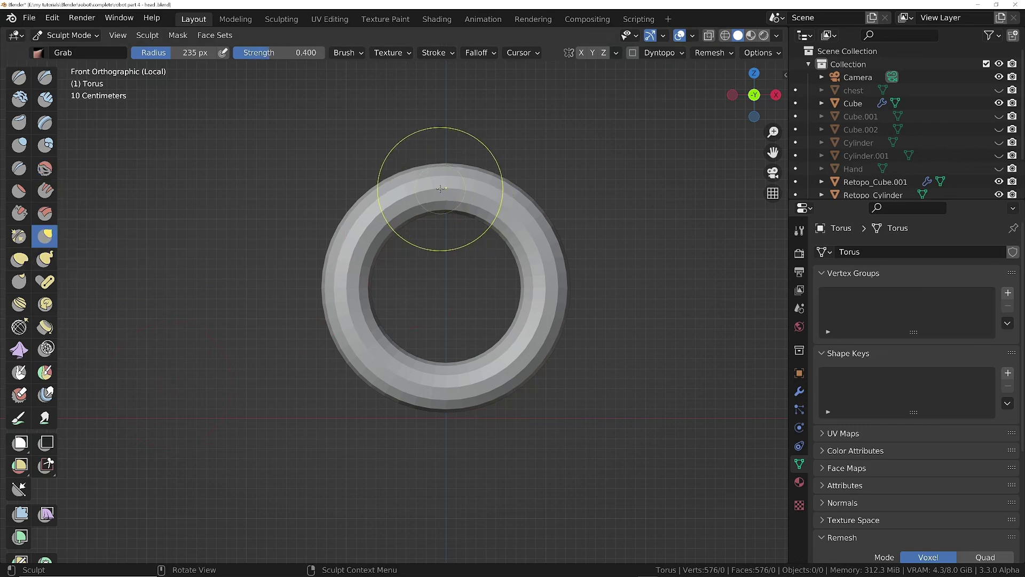
key("f")
left_click(500, 271)
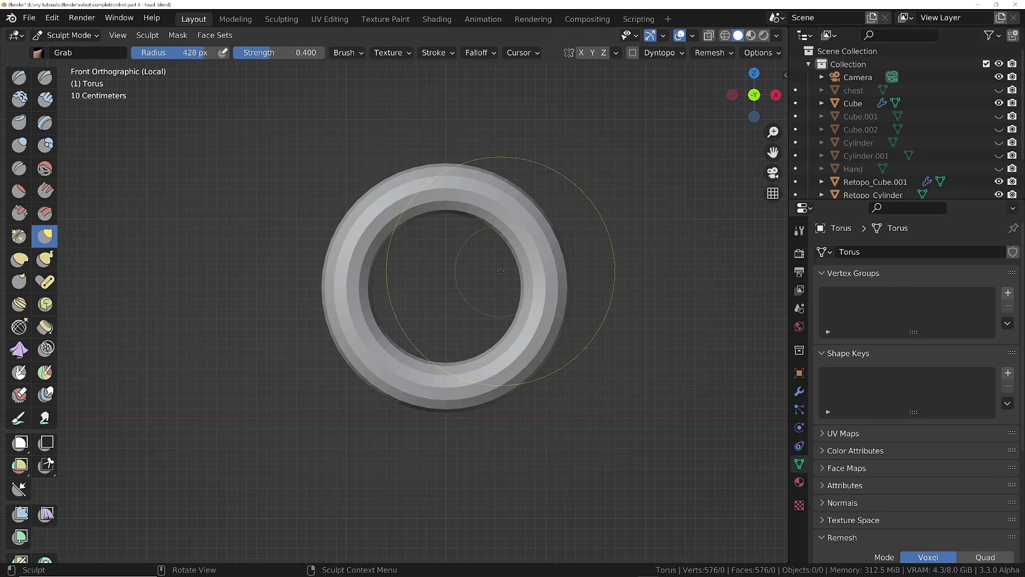
- Turn on X-axis mirror symmetry for sculpting the torus
key("n")
left_click(781, 105)
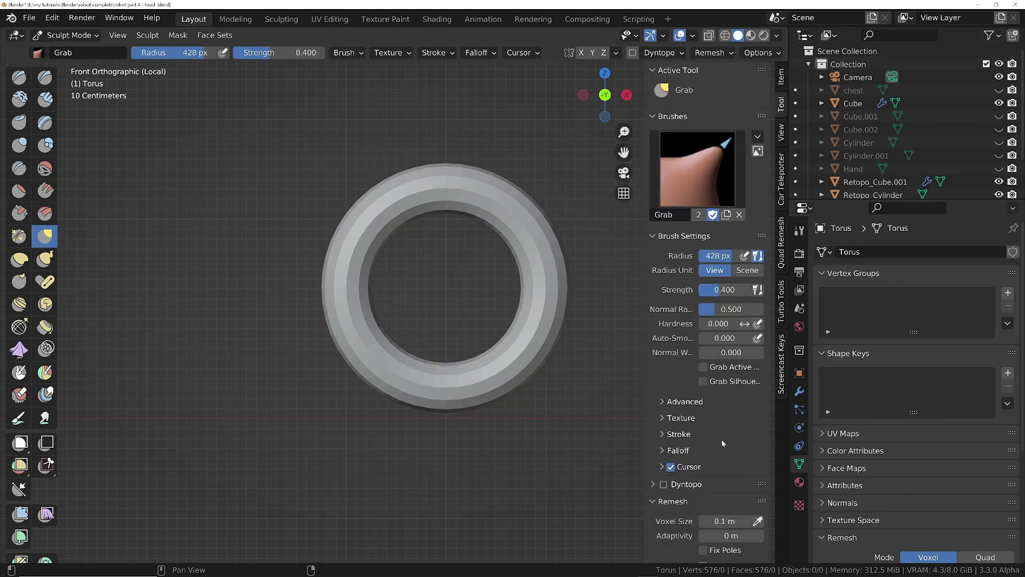
middle_click_drag(722, 440, 697, 197)
left_click(711, 422)
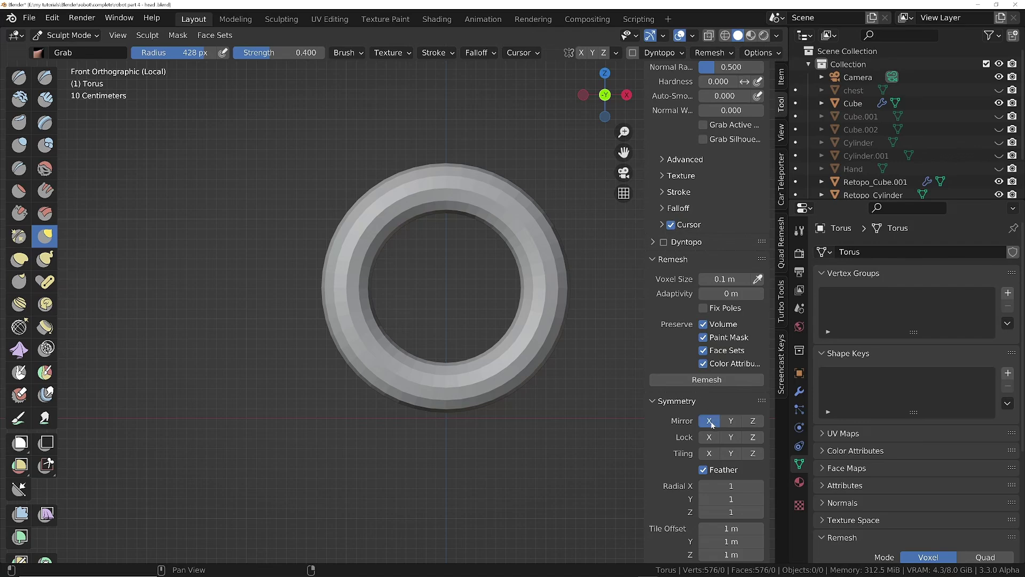
key("n")
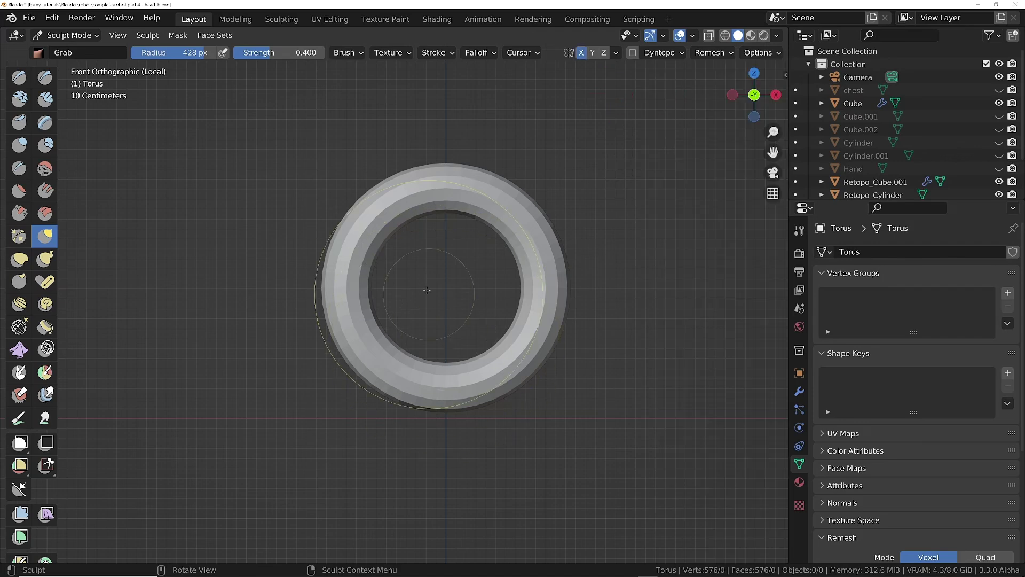
- Enlarge the Grab brush to 500 px, pull the torus's upper middle down and draw its upper corners inward
key("f")
left_click(445, 183)
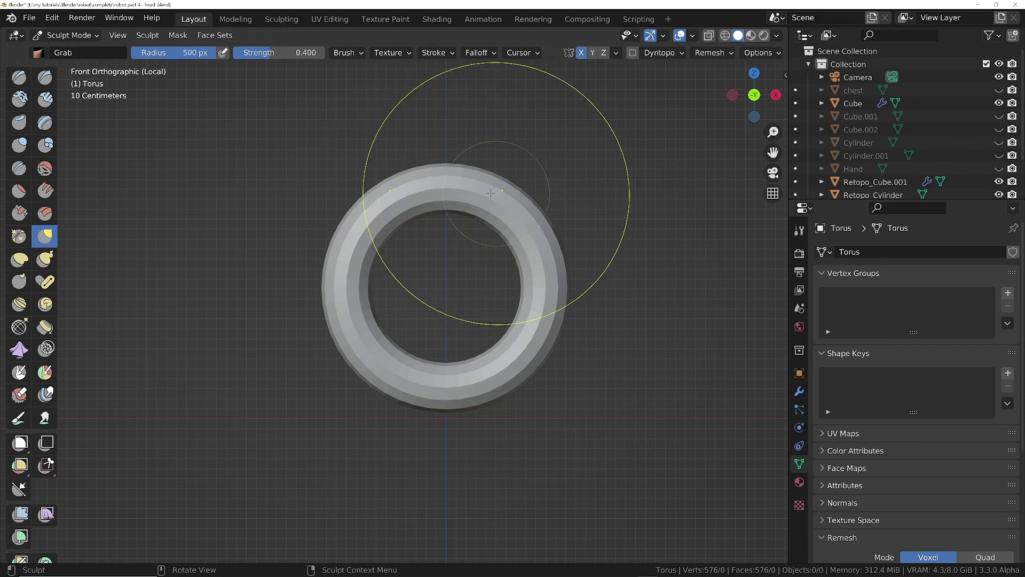
left_click_drag(445, 183, 465, 409)
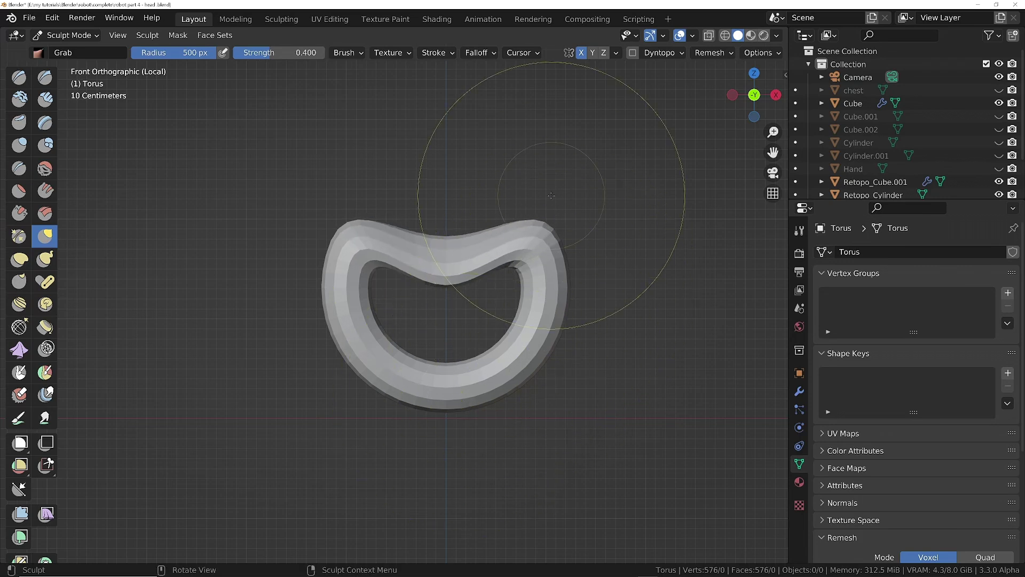
mouse_move(537, 214)
left_mouse_down()
mouse_move(526, 215)
mouse_move(523, 247)
mouse_move(481, 253)
mouse_move(499, 244)
mouse_move(515, 265)
mouse_move(500, 269)
left_mouse_up()
- Form the upper lip's two peaks and reshape the lower lip, starting with a Grab brush of about 256 px
key("f")
left_click(482, 245)
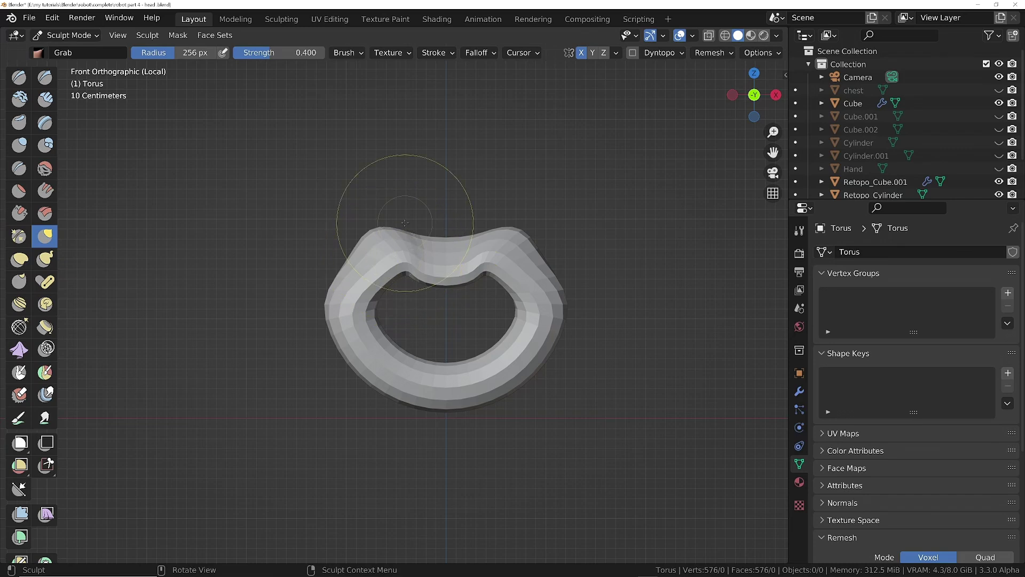
mouse_move(408, 213)
left_mouse_down()
mouse_move(404, 233)
mouse_move(529, 240)
left_mouse_up()
mouse_move(449, 378)
left_mouse_down()
mouse_move(449, 347)
mouse_move(448, 369)
left_mouse_up()
key("f")
left_click(546, 352)
- Draw the upper lip's peaks together and tighten the lower lip and mouth corners with the Grab brush at about 252 px
key("shift+c")
mouse_move(427, 368)
middle_mouse_down()
mouse_move(515, 360)
mouse_move(429, 286)
middle_mouse_up()
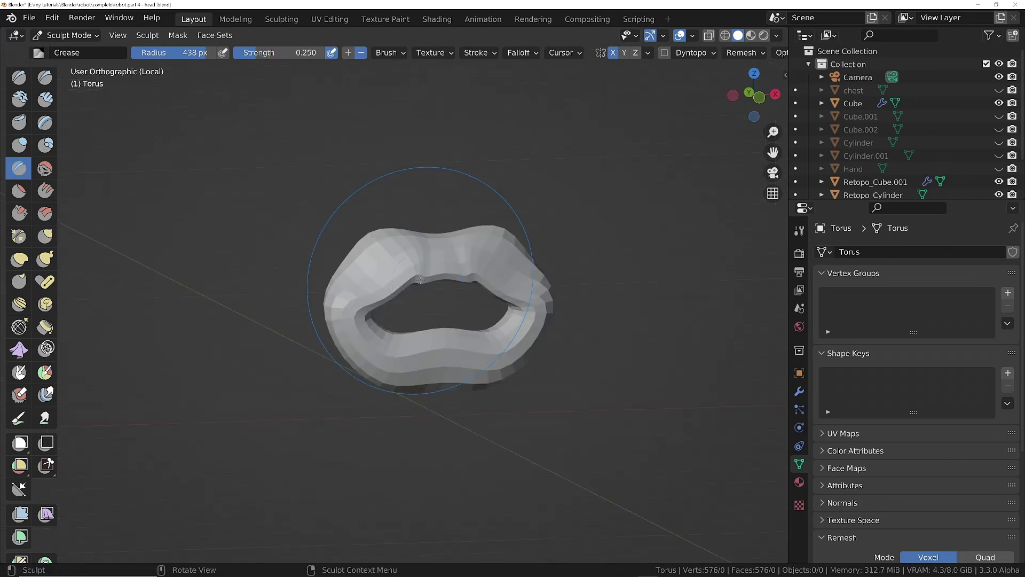
key("KP_1")
key("f")
left_click(380, 286)
key("g")
left_click_drag(488, 233, 474, 233)
left_click_drag(526, 374, 510, 360)
left_click_drag(525, 327, 525, 314)
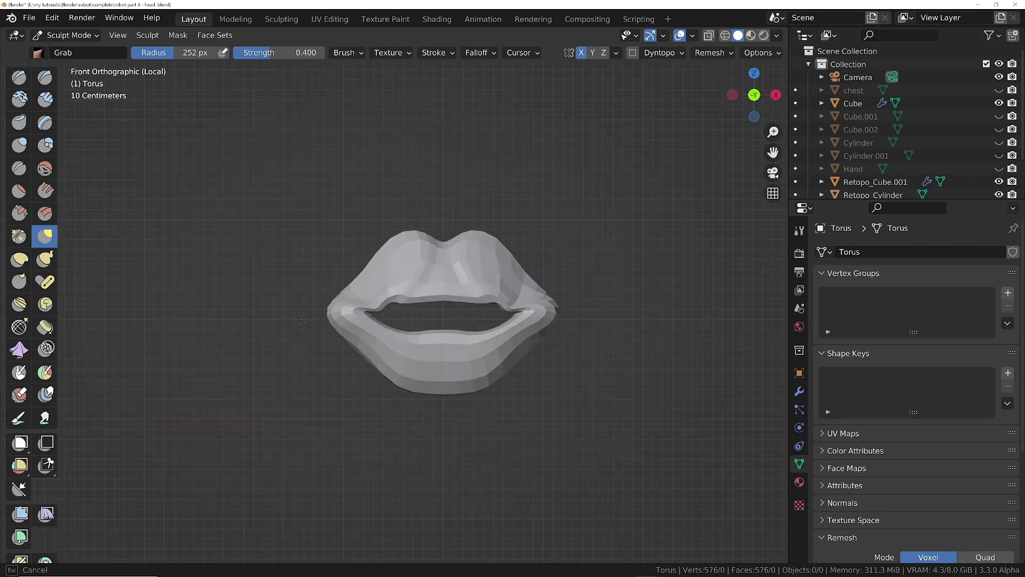
- Refine the lower lip's contour and the mouth opening with smaller Grab brushes of about 177 px and 160 px
key("f")
left_click(492, 380)
key("f")
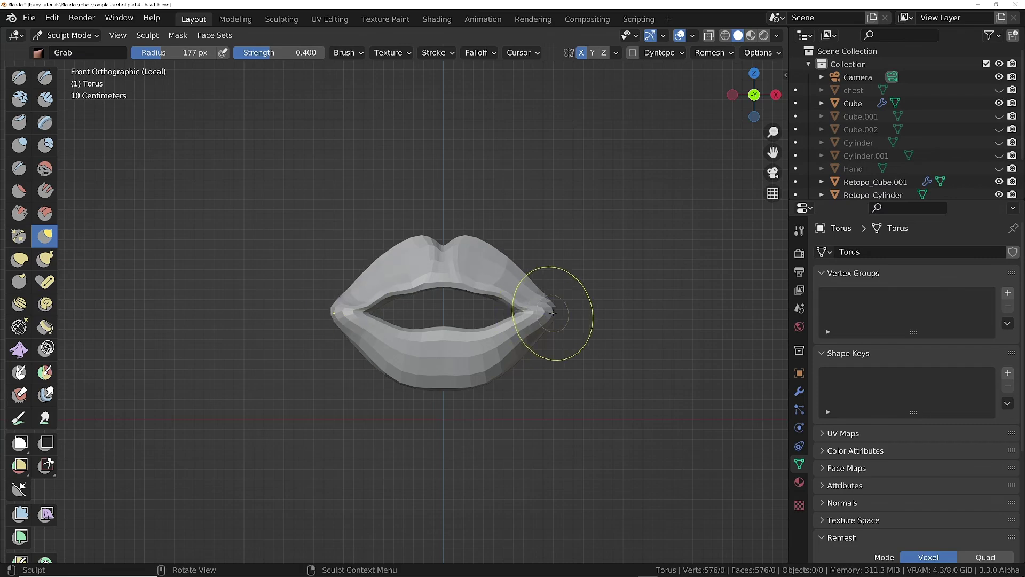
left_click(549, 316)
left_click_drag(412, 366, 344, 305)
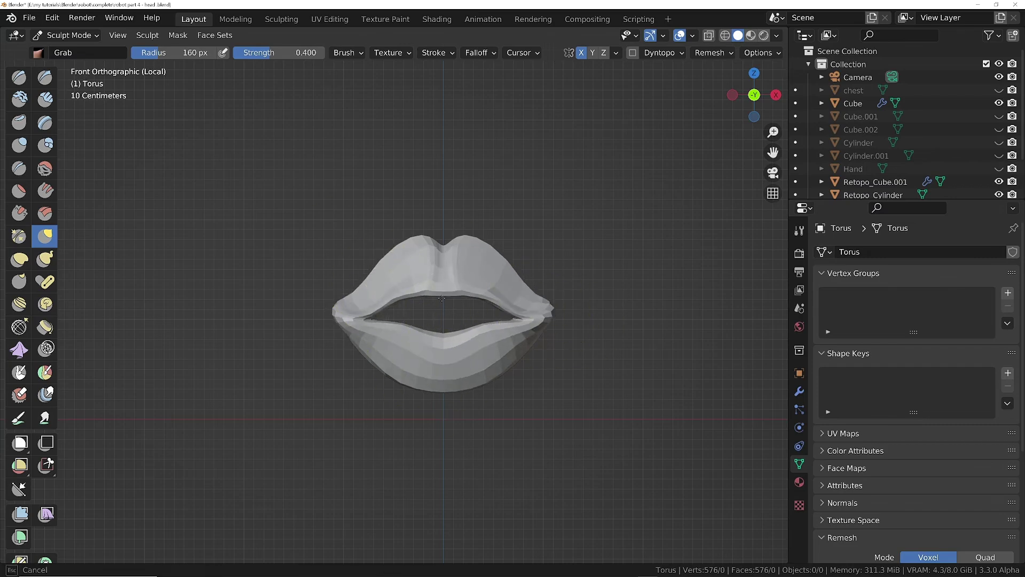
key("f")
left_click(519, 293)
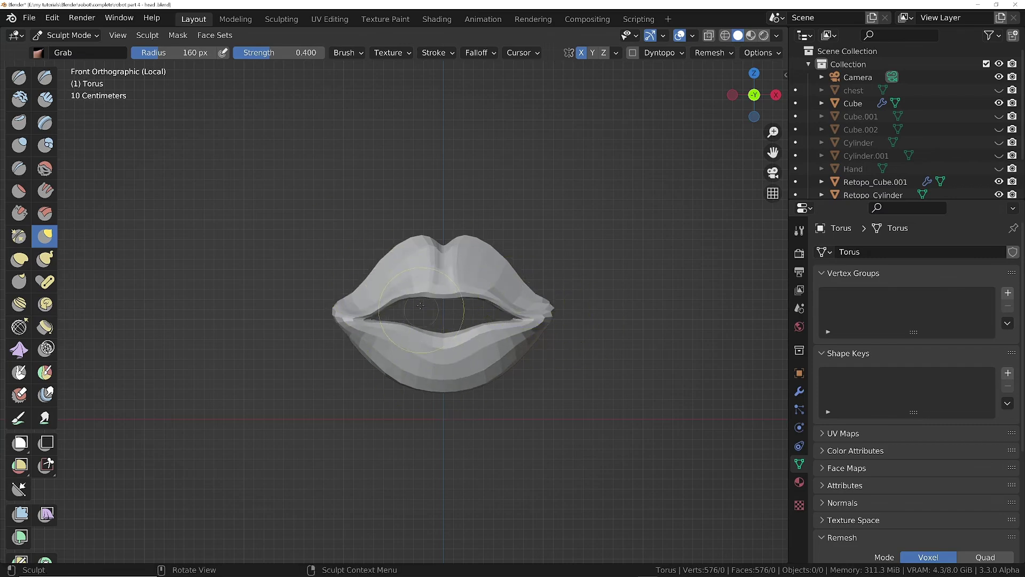
mouse_move(420, 305)
middle_mouse_down()
mouse_move(464, 307)
mouse_move(269, 292)
mouse_move(374, 299)
mouse_move(487, 339)
mouse_move(454, 278)
mouse_move(354, 194)
middle_mouse_up()
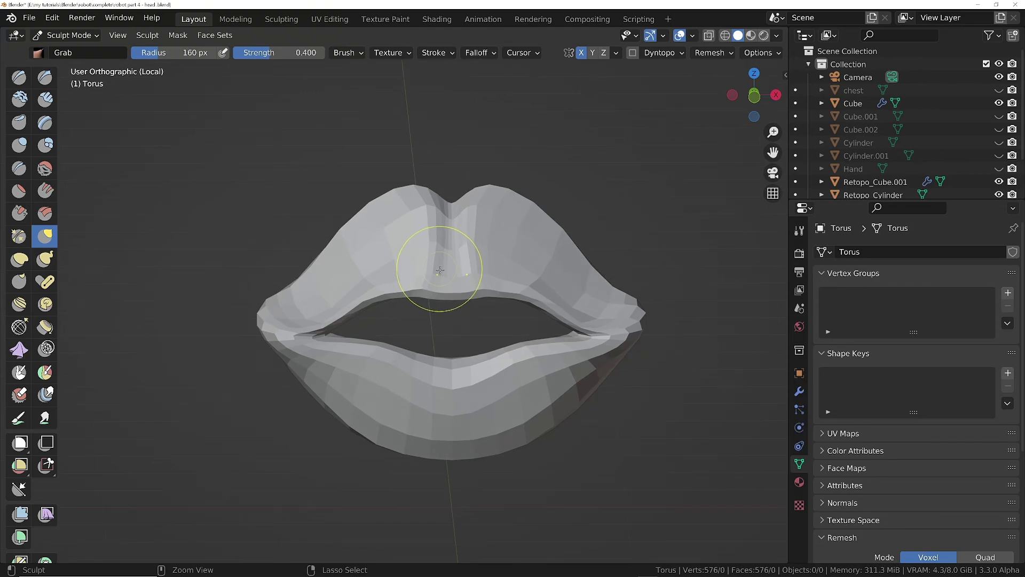
- Set a finer voxel size for the torus and voxel-remesh the lips to get a much denser mesh
mouse_move(513, 267)
middle_mouse_down()
mouse_move(531, 332)
mouse_move(503, 389)
mouse_move(514, 354)
middle_mouse_up()
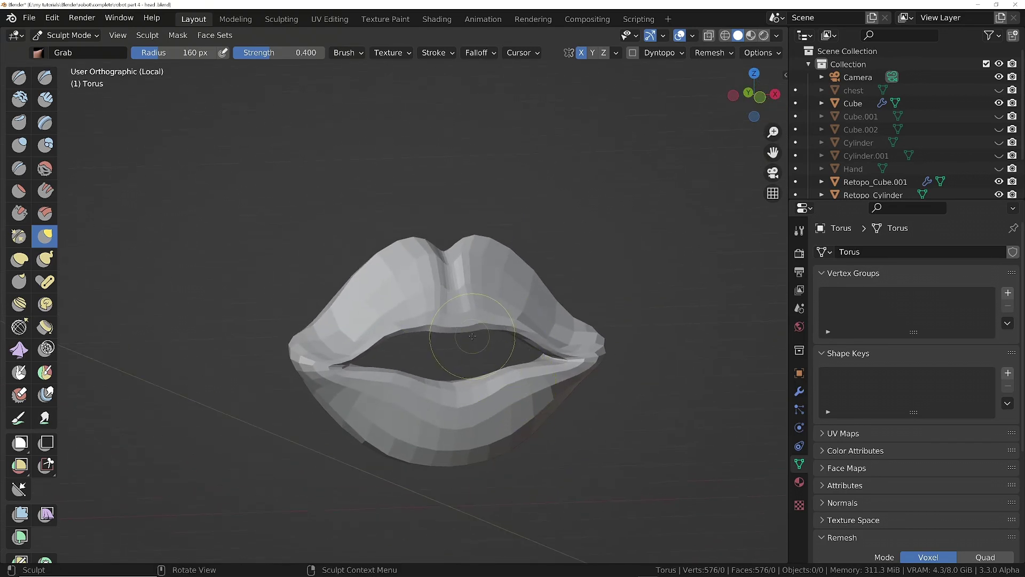
key("r")
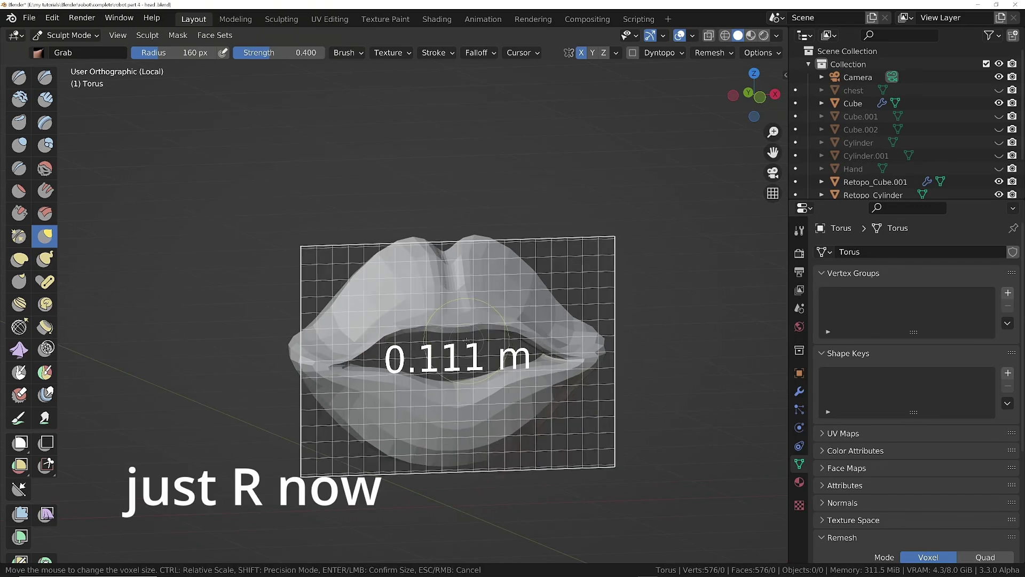
left_click(510, 337)
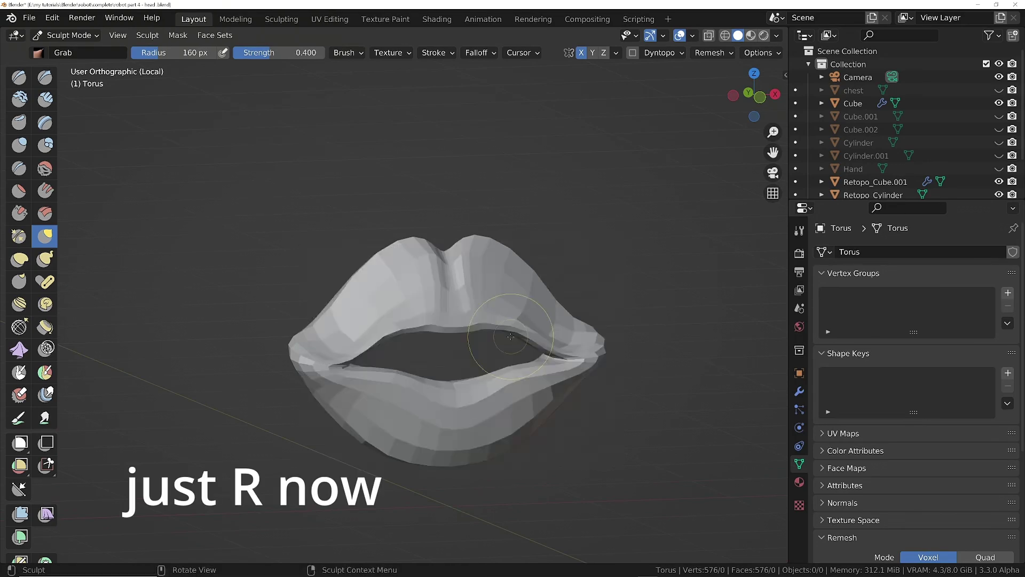
key("ctrl")
key("ctrl+r")
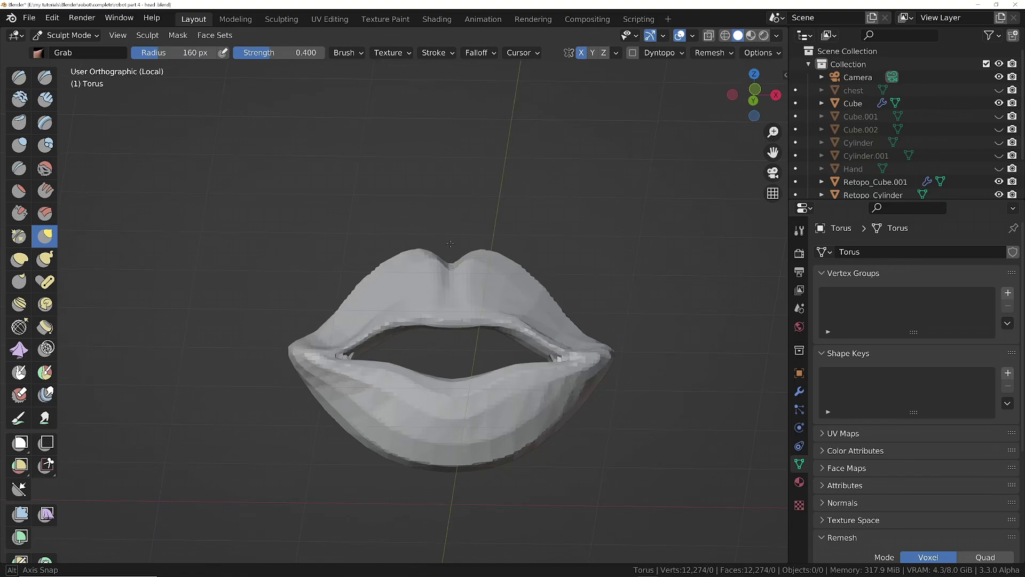
- Smooth the entire remeshed lip surface with the Smooth mesh filter at strength 1.000
middle_click_drag(511, 337, 470, 337)
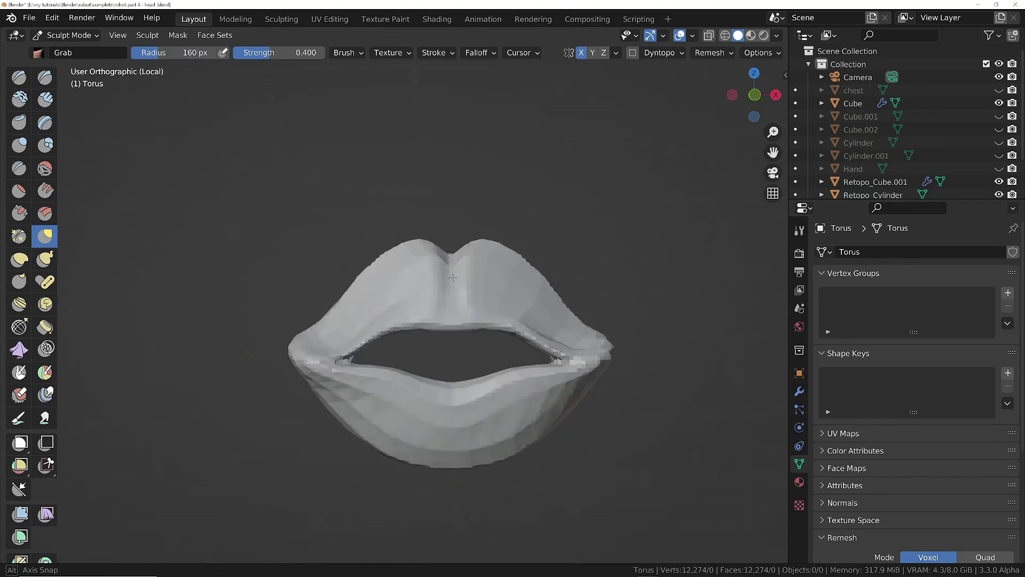
left_click(23, 514)
left_click_drag(385, 321, 425, 324)
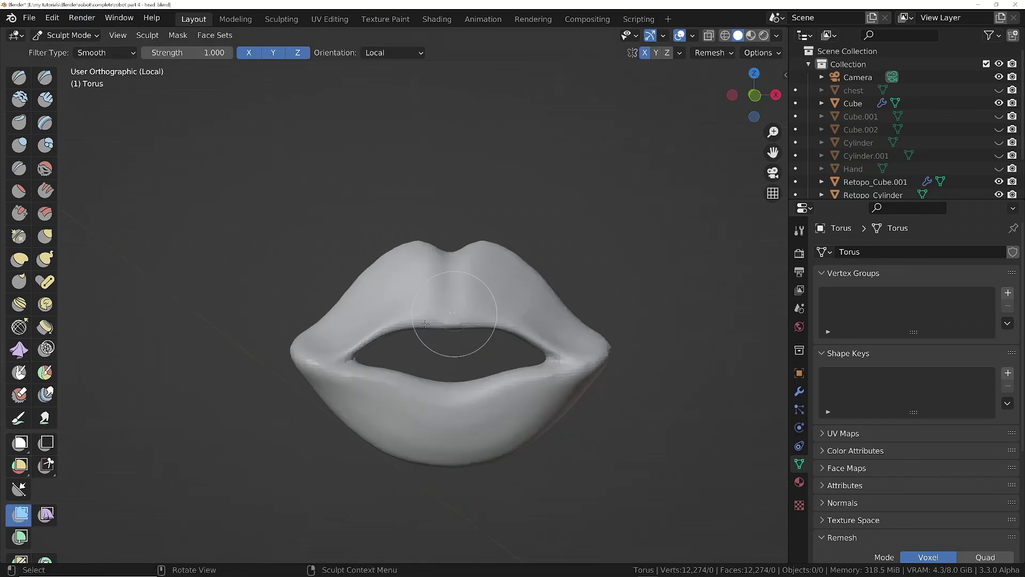
- Make the lips fuller with the Inflate/Deflate brush, ending with a radius of 274 px and strength of 0.163
mouse_move(426, 323)
middle_mouse_down()
mouse_move(390, 337)
mouse_move(425, 328)
mouse_move(443, 368)
mouse_move(481, 267)
middle_mouse_up()
key("i")
scroll(481, 267, "up", 3)
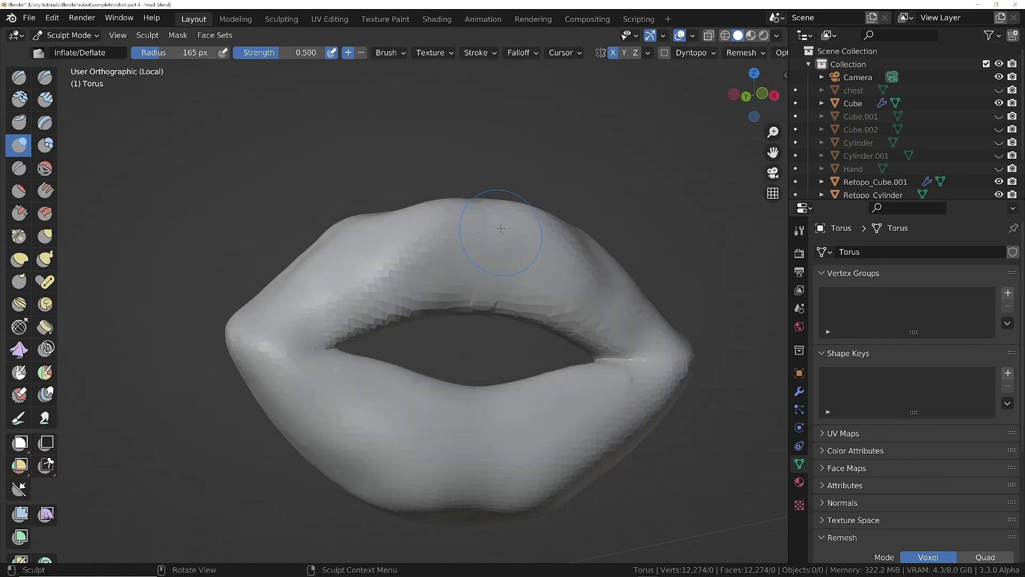
mouse_move(501, 229)
middle_mouse_down()
mouse_move(270, 407)
mouse_move(413, 440)
mouse_move(603, 331)
middle_mouse_up()
key("g")
key("i")
scroll(555, 353, "up", 4)
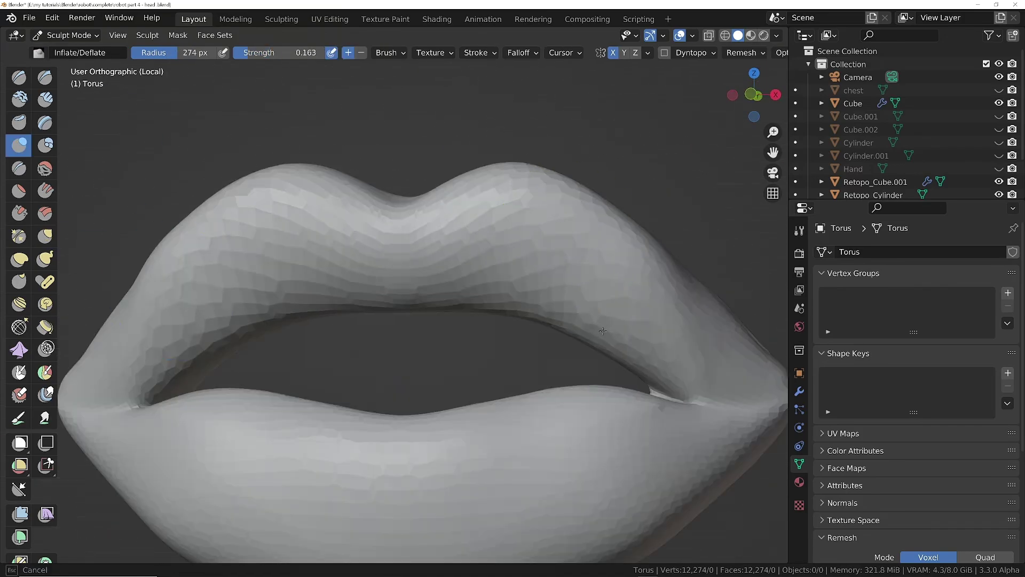
- Switch to the Smooth brush and display the lips in wireframe to check the mesh density
scroll(603, 331, "down", 5)
key("shift+s")
key("shift+z")
scroll(607, 362, "up", 5)
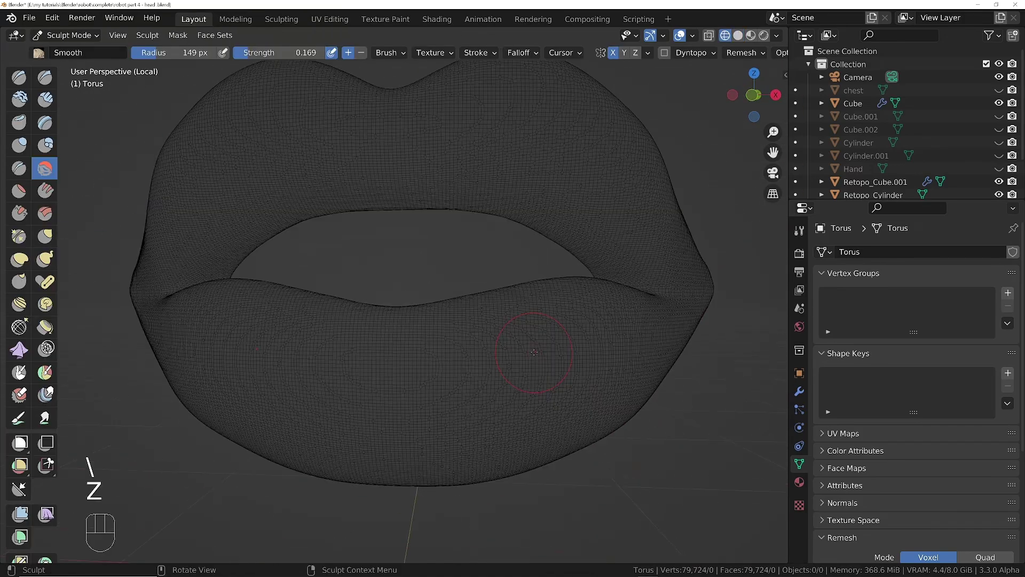
scroll(534, 355, "down", 4)
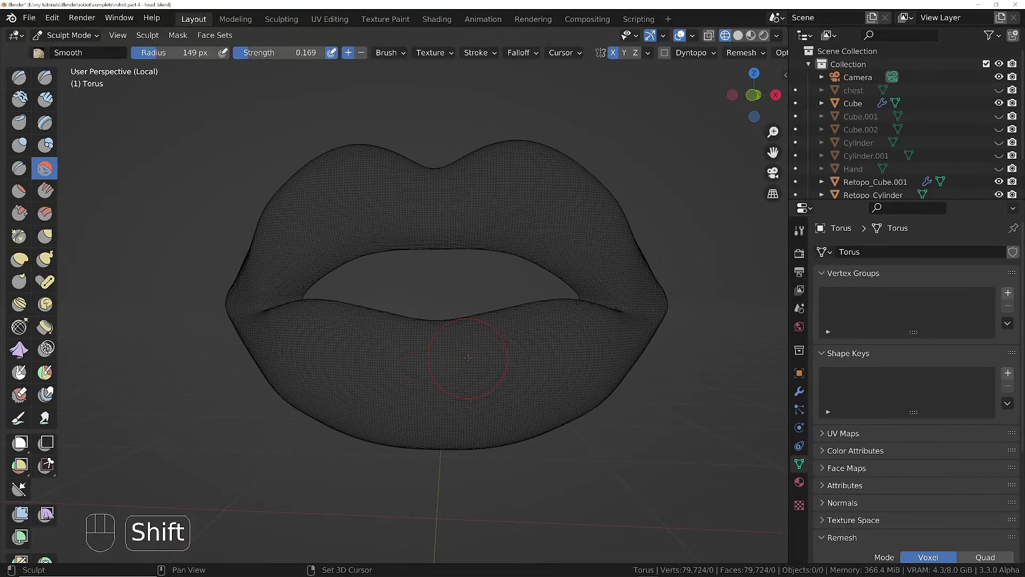
- Set the voxel size to 0.005 m and voxel-remesh the lips
key("shift+r")
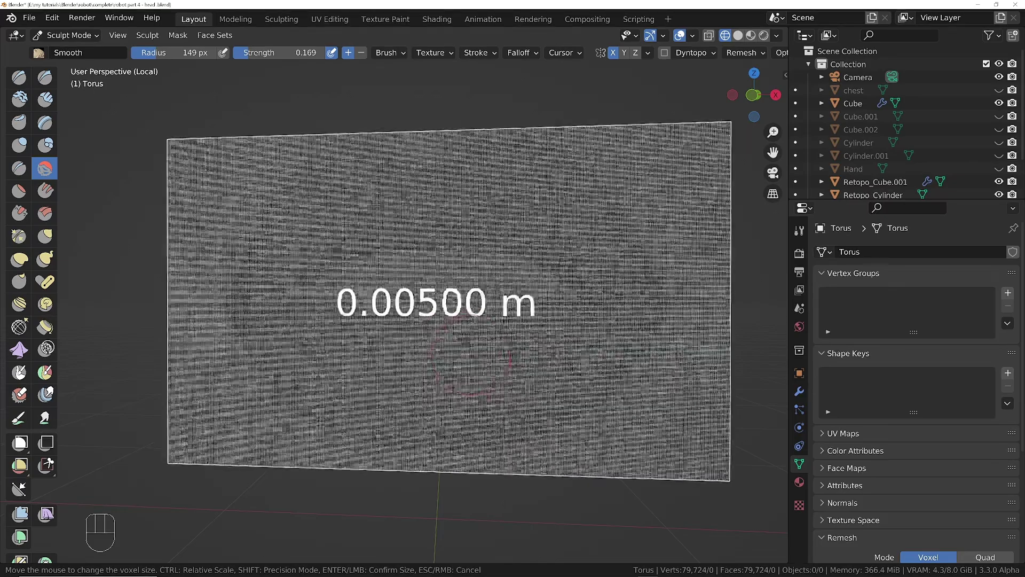
left_click(470, 354)
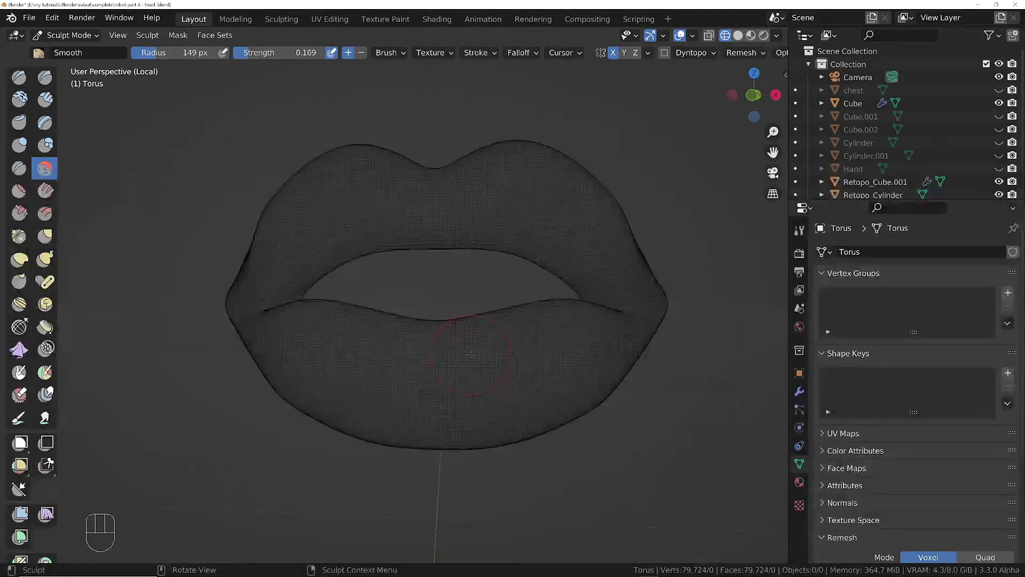
key("ctrl")
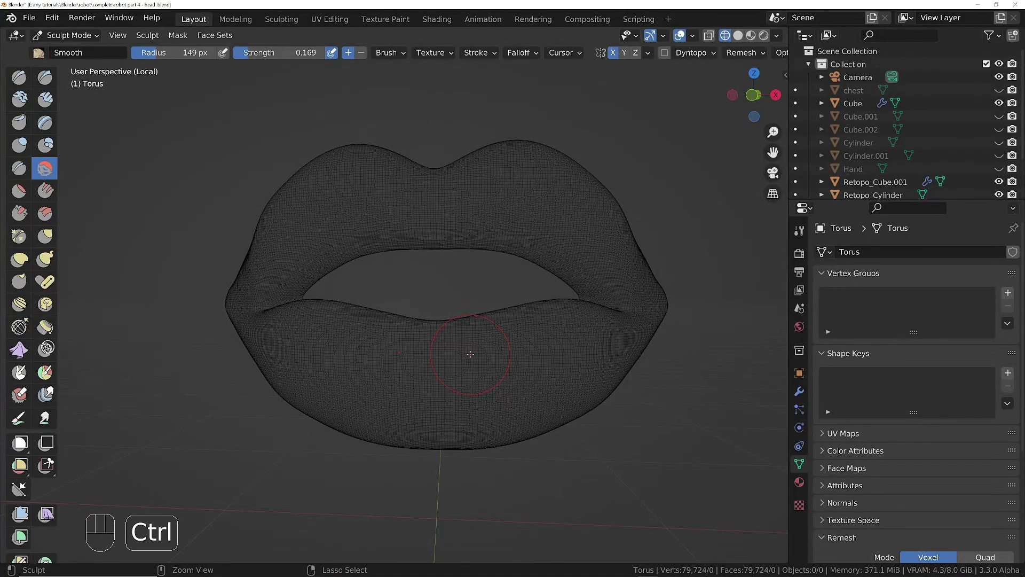
key("ctrl+r")
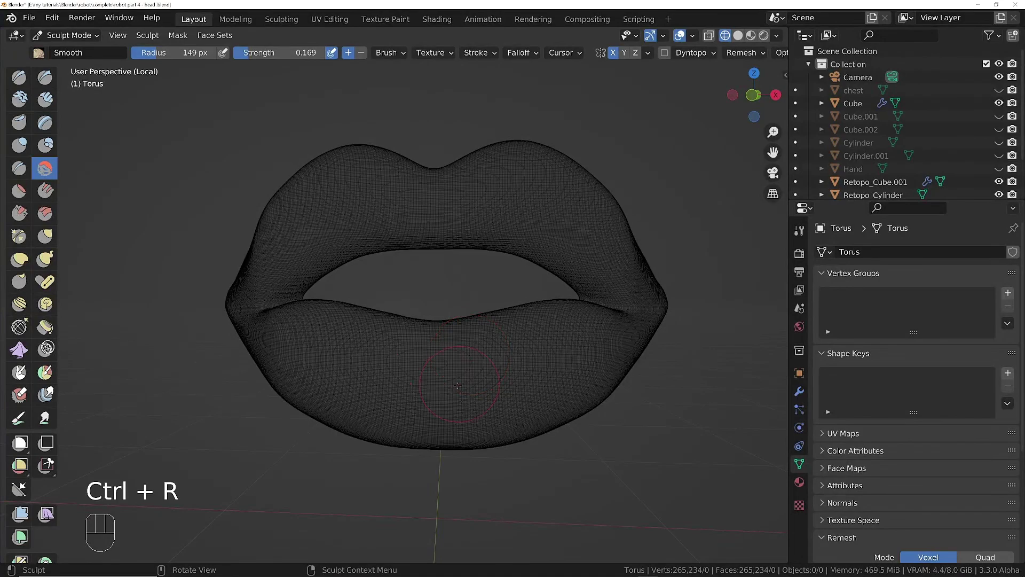
- Return the viewport shading of the lips from wireframe to solid
scroll(458, 385, "up", 3)
middle_click_drag(458, 386, 425, 425, "ctrl")
middle_click_drag(425, 424, 395, 427)
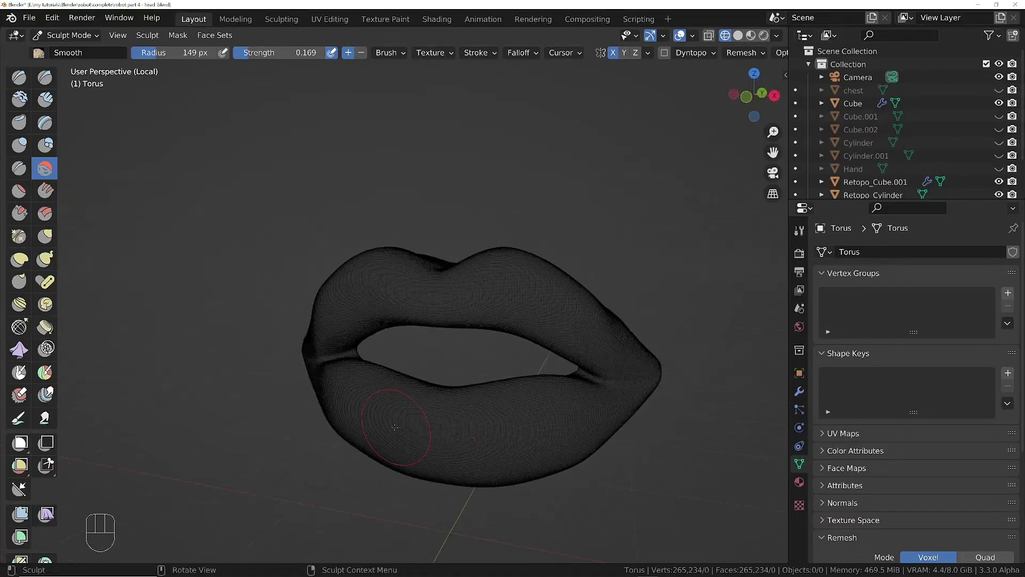
key("z")
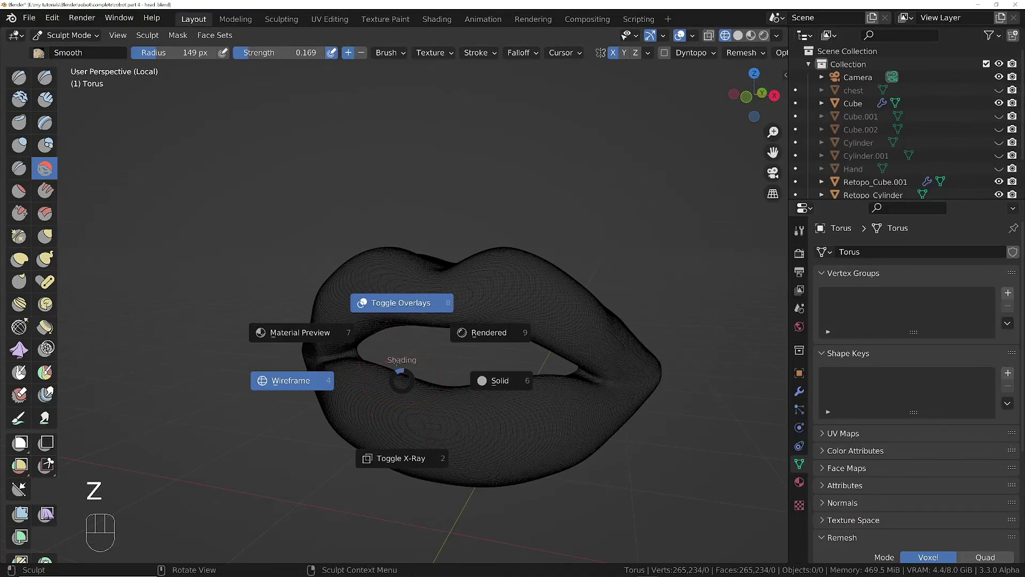
left_click(428, 373)
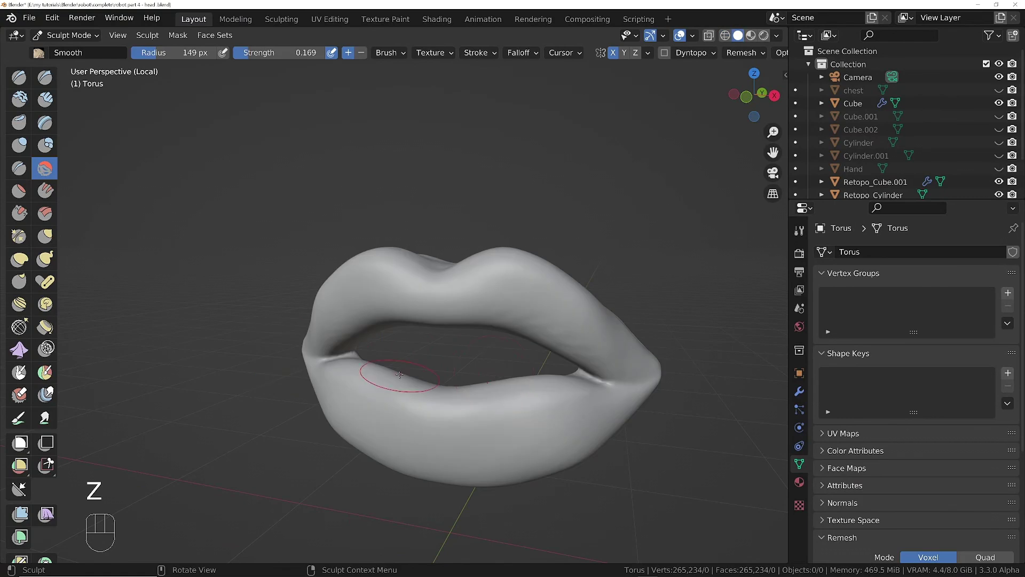
- Carve fine vertical creases into the upper lip with the Crease brush at a radius of 16 px
left_click(19, 168)
left_click(423, 279)
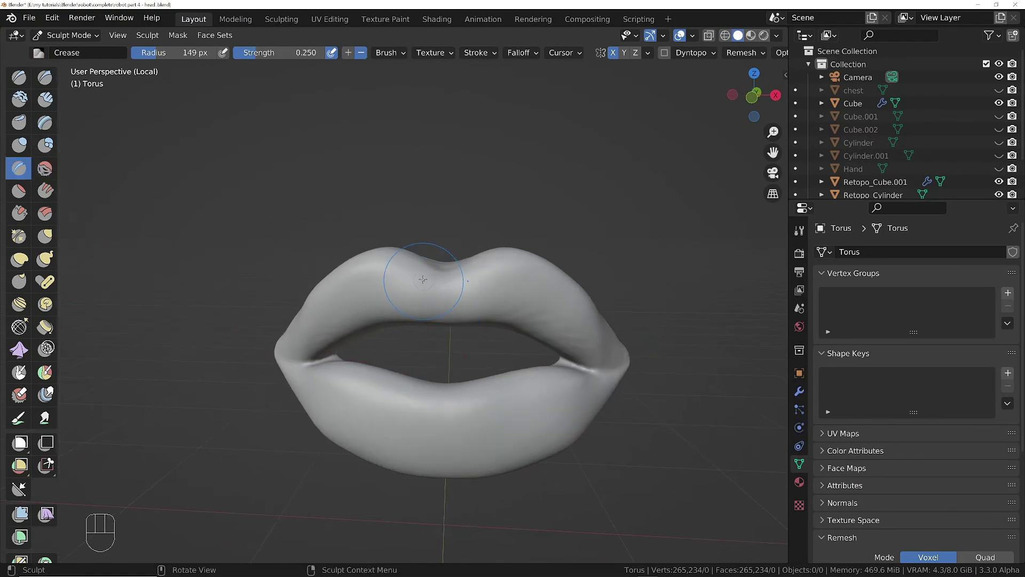
key("f")
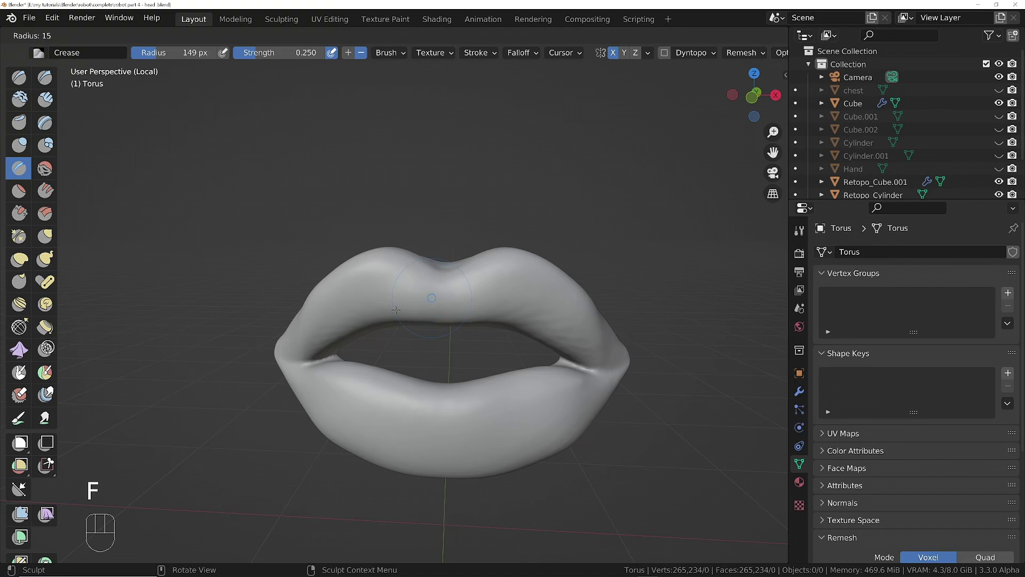
left_click(396, 310)
left_click_drag(429, 283, 436, 322)
left_click_drag(409, 282, 419, 322)
left_click_drag(368, 284, 392, 326)
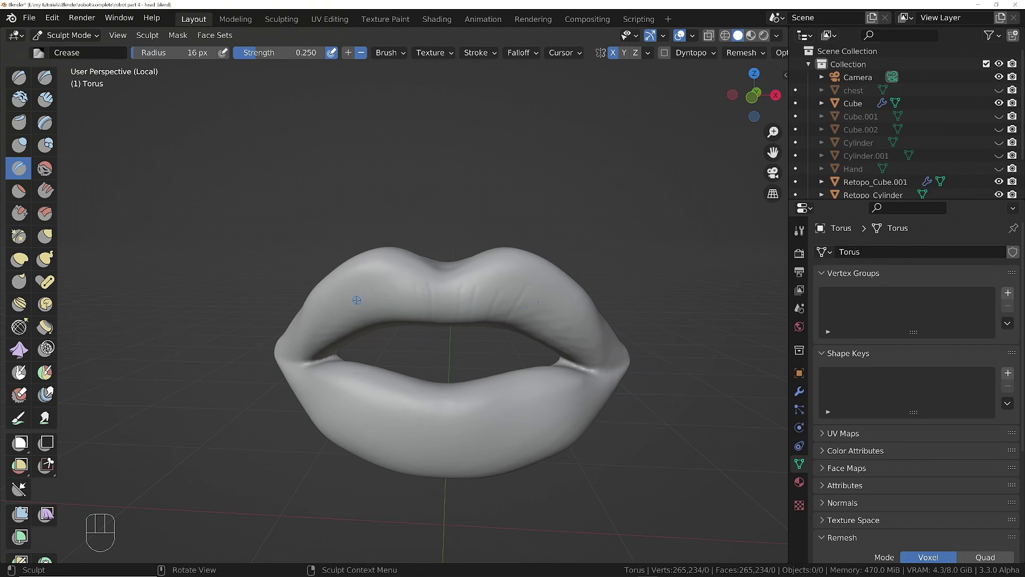
- Enlarge the Crease brush to 41 px and add creases along the lower lip and the upper lip's outer part
key("f")
left_click(404, 425)
left_click_drag(332, 391, 351, 372)
left_click_drag(560, 314, 539, 337)
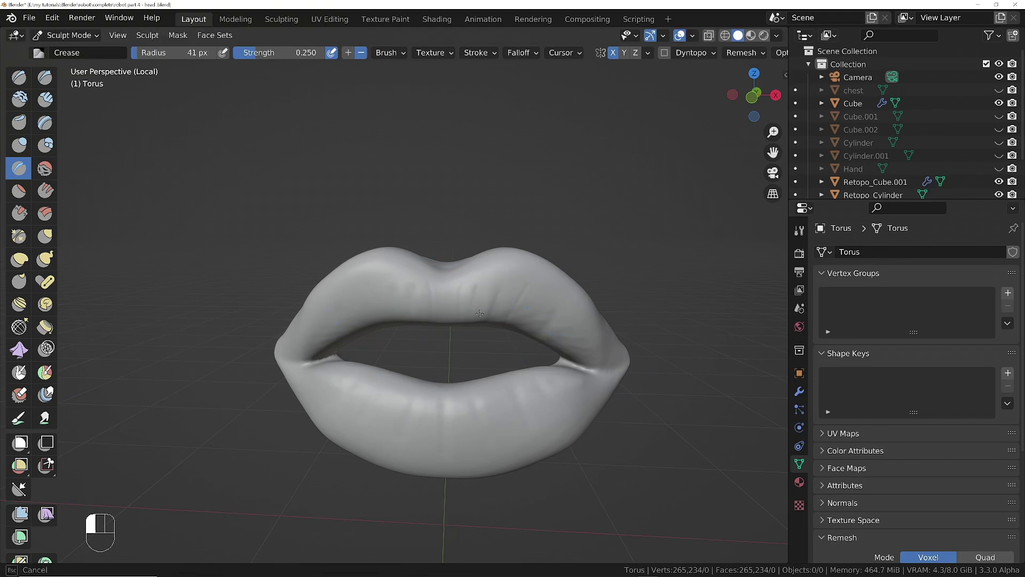
- Soften the new creases by smoothing across the lower lip and the upper lip
middle_click_drag(498, 290, 429, 447)
mouse_move(526, 427)
left_mouse_down("shift")
mouse_move(543, 429)
mouse_move(377, 416)
left_mouse_up("shift")
mouse_move(483, 299)
left_mouse_down("shift")
mouse_move(499, 299)
mouse_move(362, 296)
left_mouse_up("shift")
- Enlarge the brush to 114 px and smooth the back side of the lips around the upper lip and mouth corners
key("f")
left_click(517, 299)
mouse_move(362, 297)
middle_mouse_down()
mouse_move(373, 334)
mouse_move(342, 283)
mouse_move(384, 262)
middle_mouse_up()
scroll(385, 262, "up", 2)
left_click_drag(399, 264, 404, 264, "shift")
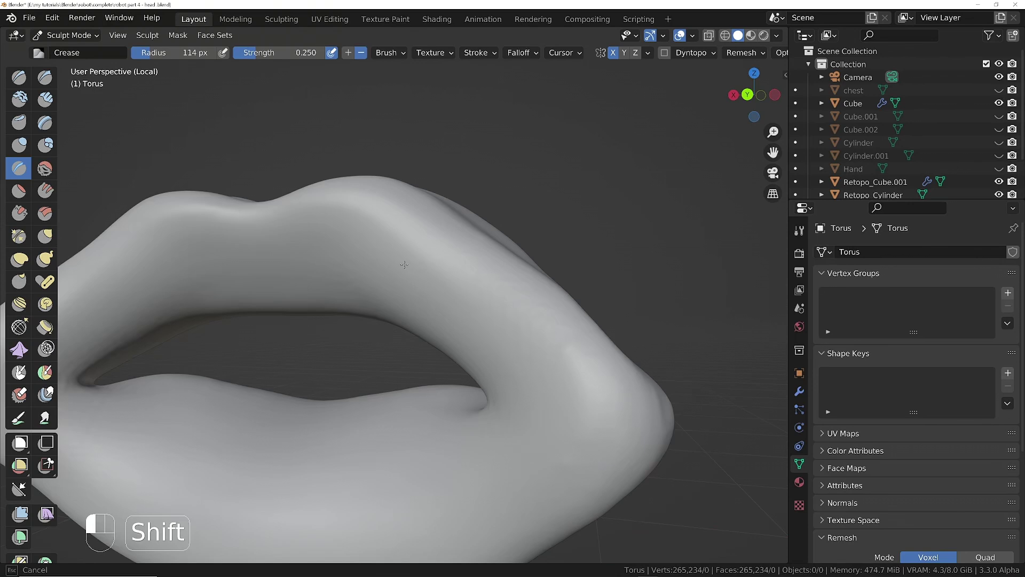
left_click_drag(595, 414, 592, 411, "shift")
scroll(510, 372, "down", 2)
middle_click_drag(510, 372, 639, 396, "shift")
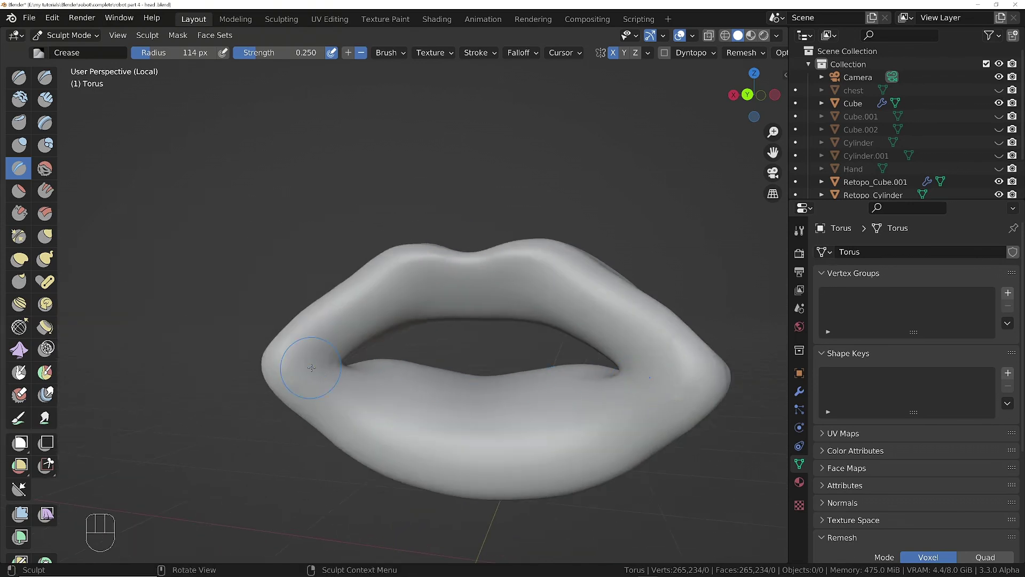
middle_click_drag(299, 362, 306, 374)
mouse_move(305, 374)
left_mouse_down("shift")
mouse_move(319, 369)
mouse_move(293, 348)
left_mouse_up("shift")
- Even out the mouth corners and the upper lip's top edge with the Smooth brush at strength 0.169
left_click(45, 171)
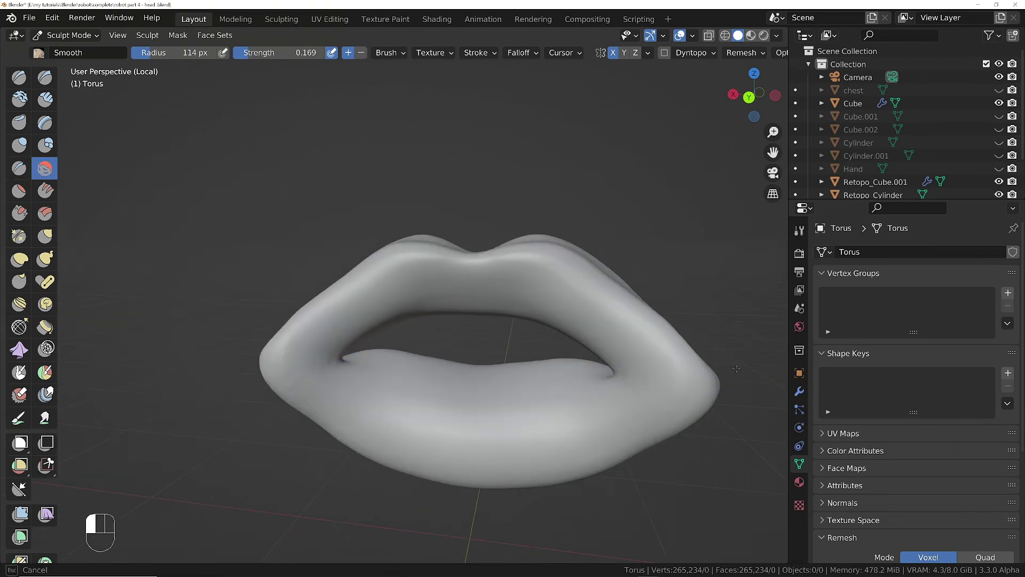
left_click_drag(702, 376, 694, 369)
mouse_move(647, 318)
middle_mouse_down()
mouse_move(516, 332)
mouse_move(463, 321)
mouse_move(397, 342)
middle_mouse_up()
left_click_drag(515, 287, 508, 266)
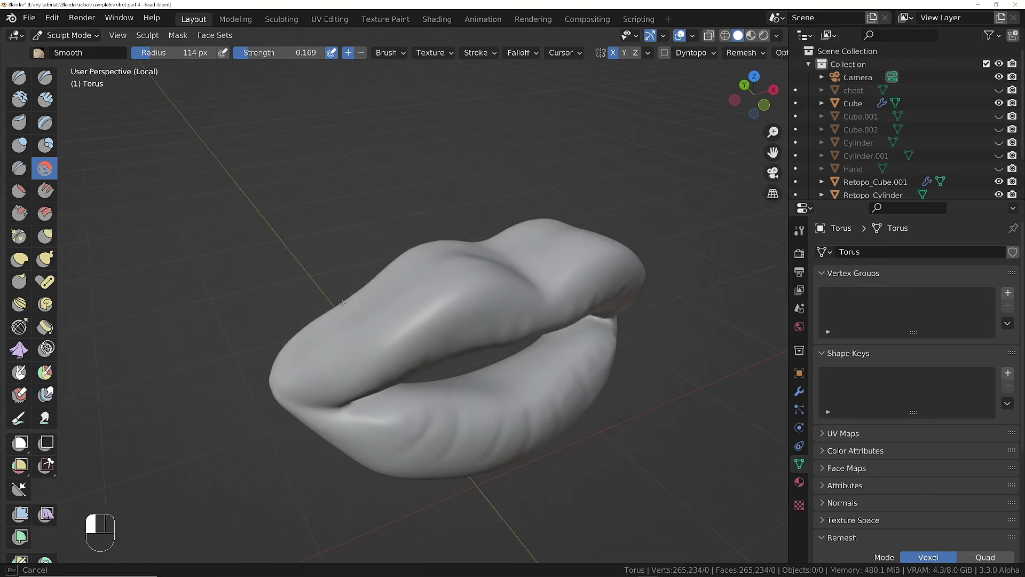
left_click_drag(286, 384, 286, 385)
- Smooth the underside of the lower lip across its full width with the 114 px Smooth brush
middle_click_drag(460, 427, 417, 392)
middle_click_drag(533, 426, 492, 385, "shift")
scroll(481, 353, "up", 2)
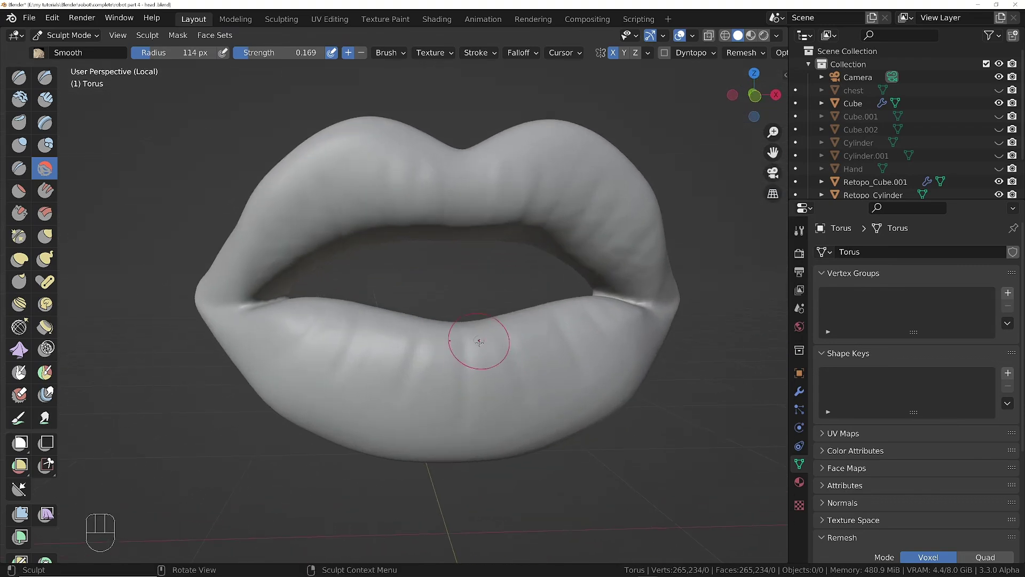
middle_click_drag(427, 437, 420, 362)
left_click_drag(419, 363, 642, 445)
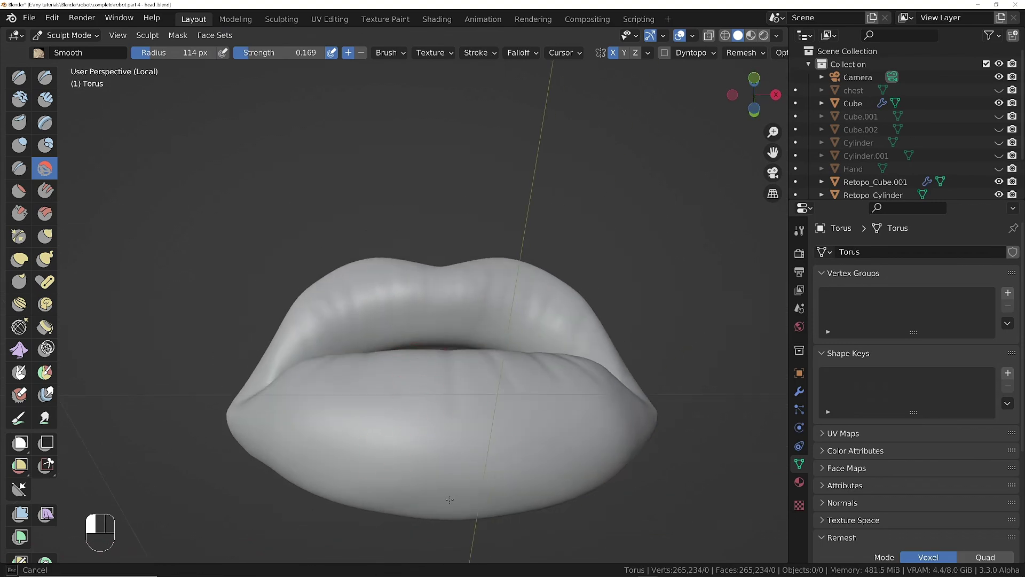
left_click_drag(449, 500, 472, 459)
mouse_move(555, 348)
middle_mouse_down()
mouse_move(544, 391)
mouse_move(497, 451)
middle_mouse_up()
middle_click_drag(588, 417, 470, 400, "shift")
- Rework the fine vertical creases of the lips with the Crease brush at a radius of 15 px
left_click(19, 168)
scroll(256, 332, "down", 2)
middle_click_drag(246, 342, 313, 310)
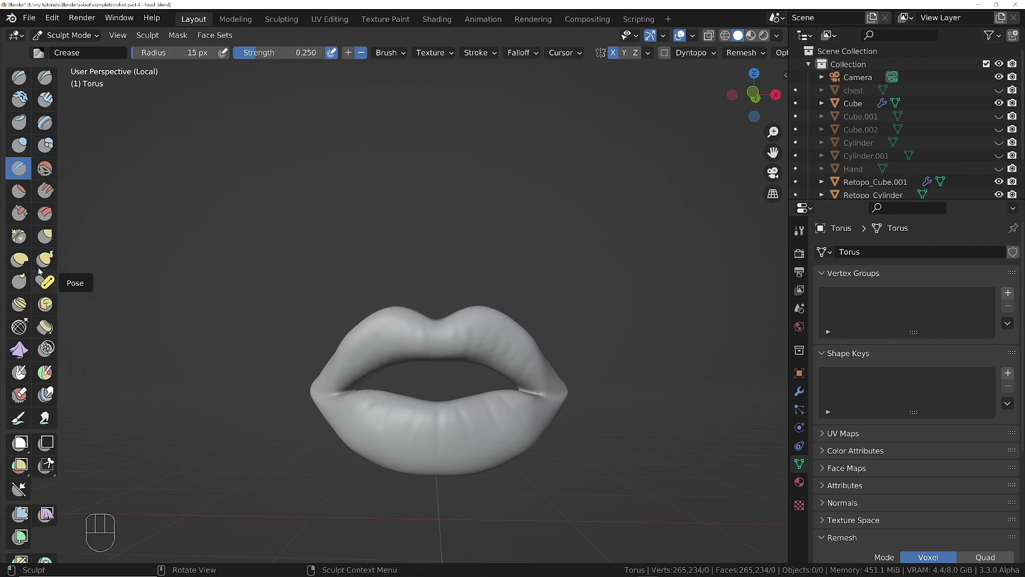
- Pull the dip between the upper lip's peaks upward with the Grab brush at a radius of 274 px
left_click(47, 240)
key("f")
left_click(450, 295)
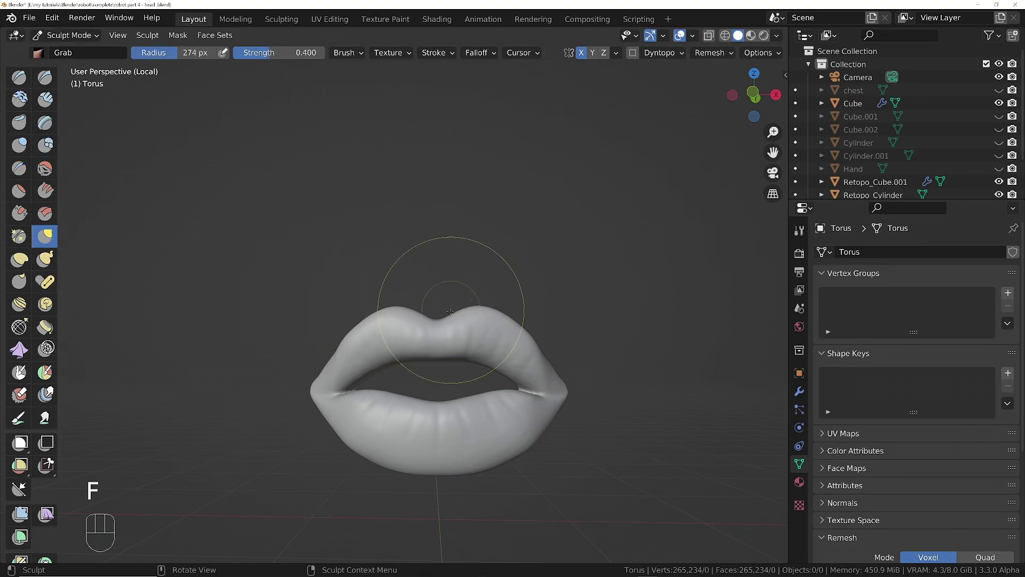
left_click_drag(441, 325, 441, 297)
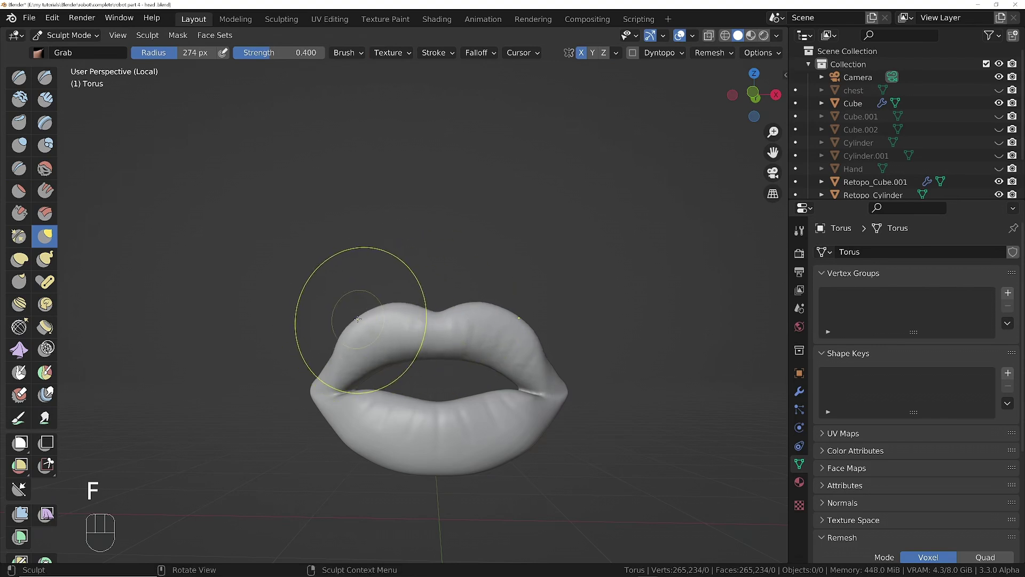
- Adjust the lips' side profile with small Grab strokes, undoing the first stroke before reshaping near the mouth corner
middle_click_drag(366, 320, 496, 363)
left_click_drag(497, 363, 496, 367)
key("ctrl+z")
mouse_move(497, 368)
middle_mouse_down()
mouse_move(598, 392)
mouse_move(558, 393)
middle_mouse_up()
left_click_drag(539, 393, 534, 391)
- Examine the lips' shape from the front and side, and inspect the mesh density in wireframe
mouse_move(438, 326)
middle_mouse_down()
mouse_move(426, 297)
mouse_move(469, 277)
mouse_move(632, 417)
middle_mouse_up()
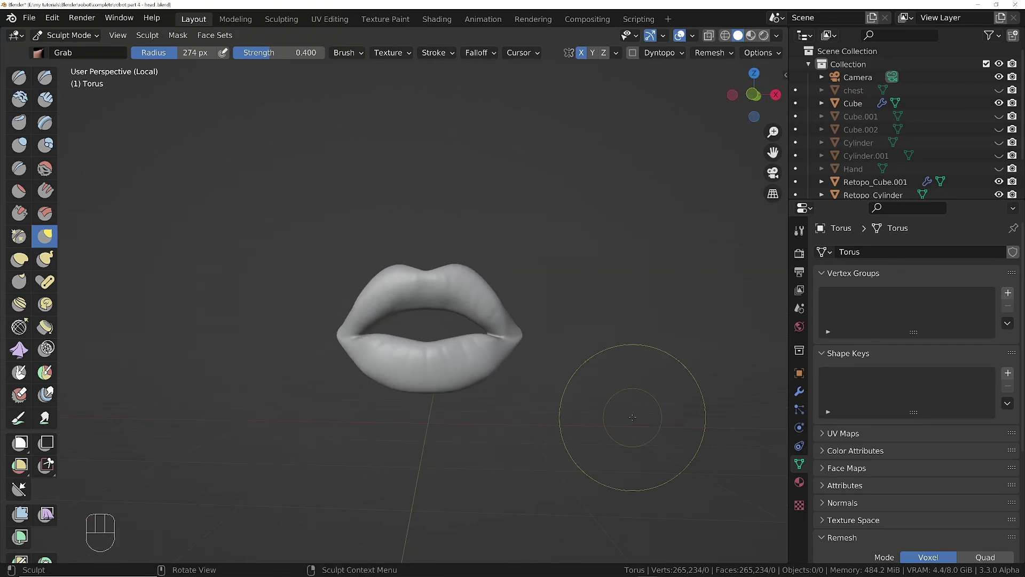
middle_click_drag(372, 440, 395, 397)
middle_click_drag(423, 346, 513, 324)
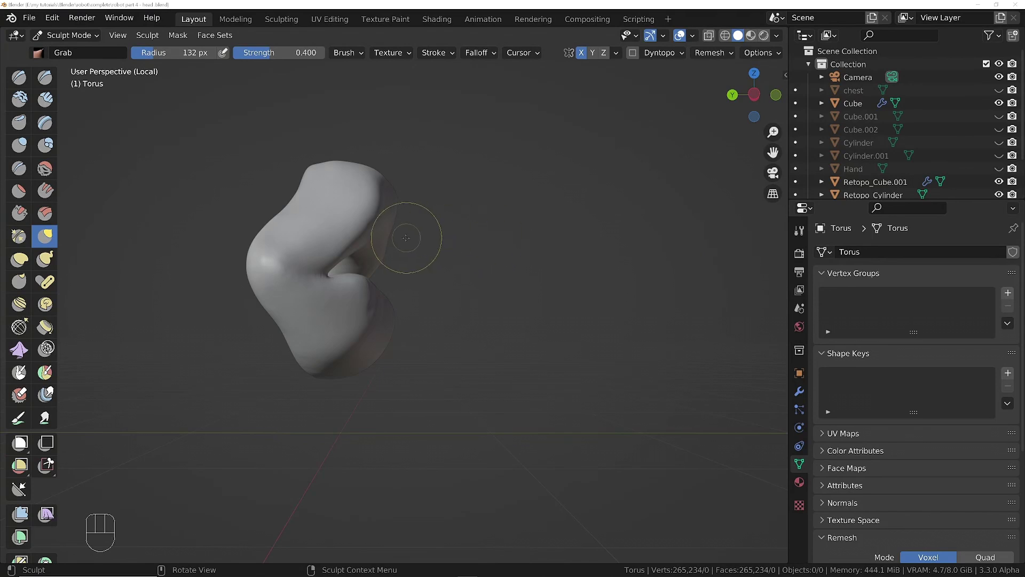
right_click(321, 278)
mouse_move(321, 278)
middle_mouse_down()
mouse_move(280, 294)
mouse_move(328, 222)
mouse_move(305, 220)
mouse_move(309, 197)
mouse_move(471, 220)
mouse_move(460, 286)
middle_mouse_up()
key("z")
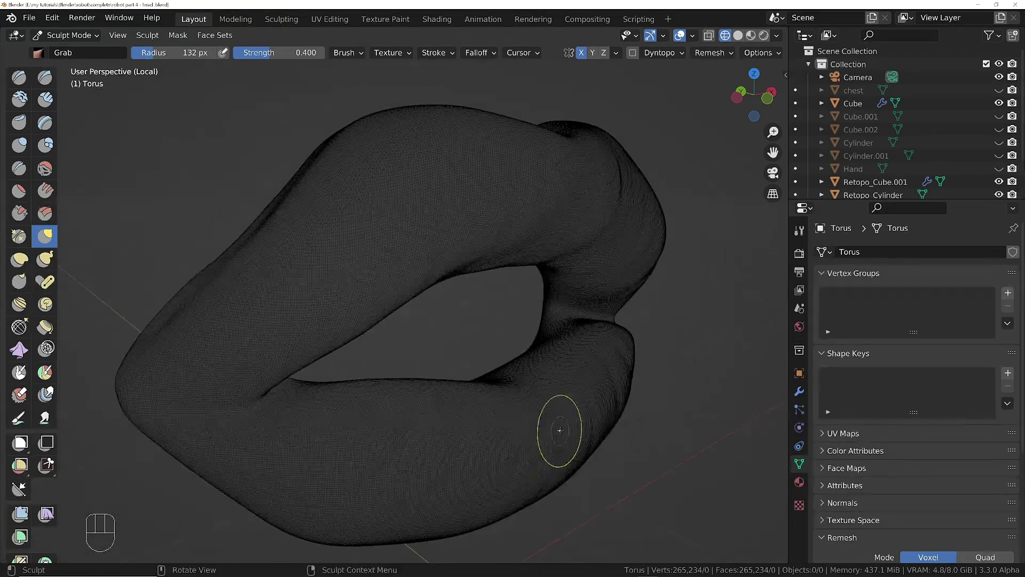
mouse_move(559, 430)
middle_mouse_down()
mouse_move(516, 385)
mouse_move(508, 423)
mouse_move(550, 437)
middle_mouse_up()
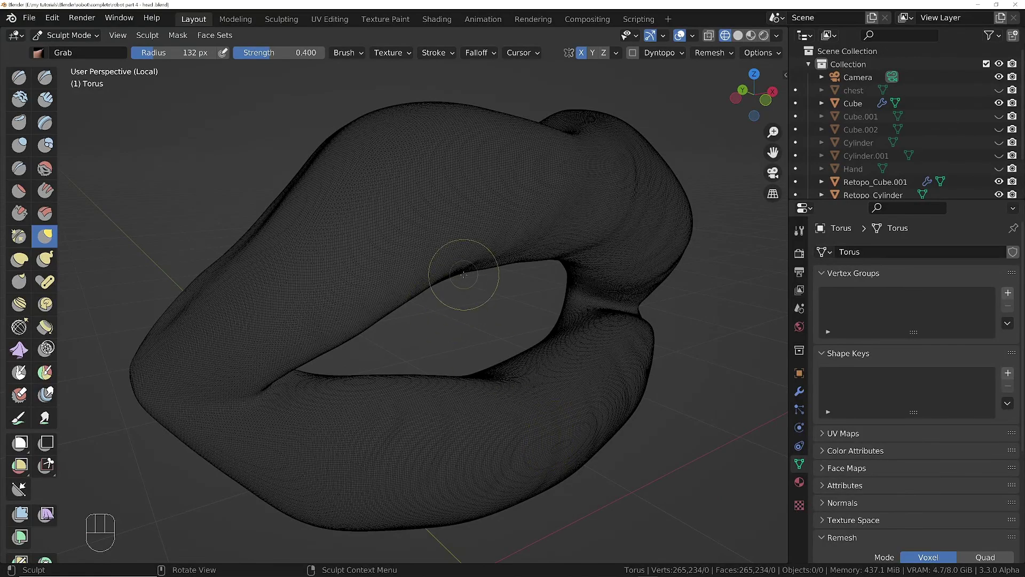
middle_click_drag(593, 208, 404, 185)
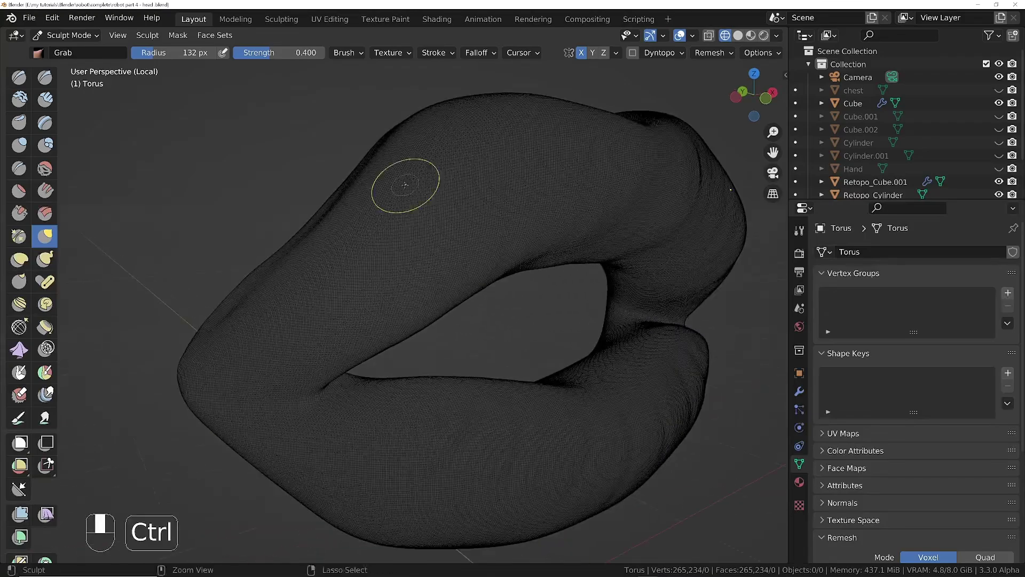
- Return to Object Mode and rename the Torus object as "lips"
middle_click_drag(472, 220, 498, 213)
middle_click_drag(592, 198, 508, 217, "shift")
key("Tab")
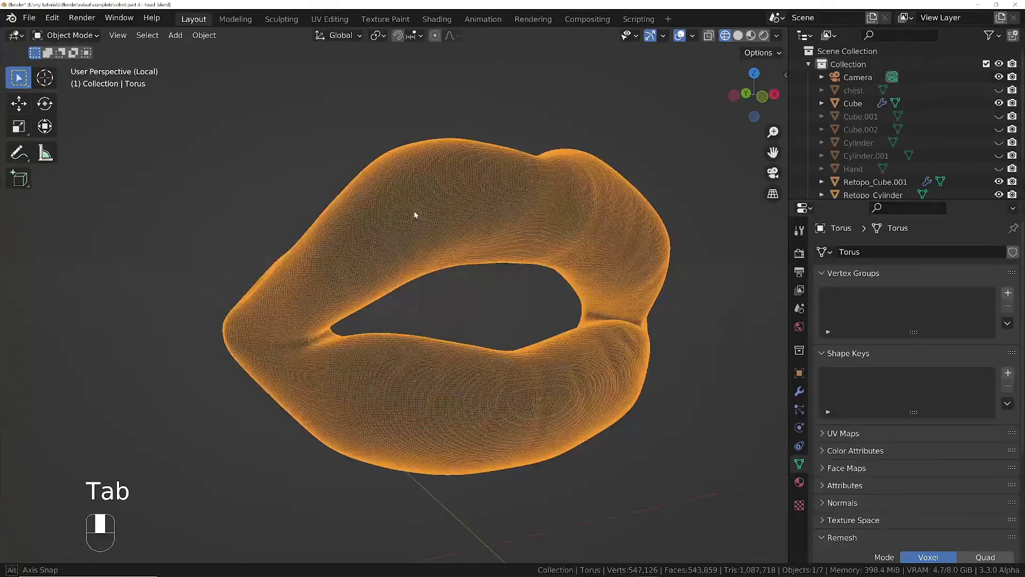
scroll(882, 107, "down", 4)
double_click(855, 186)
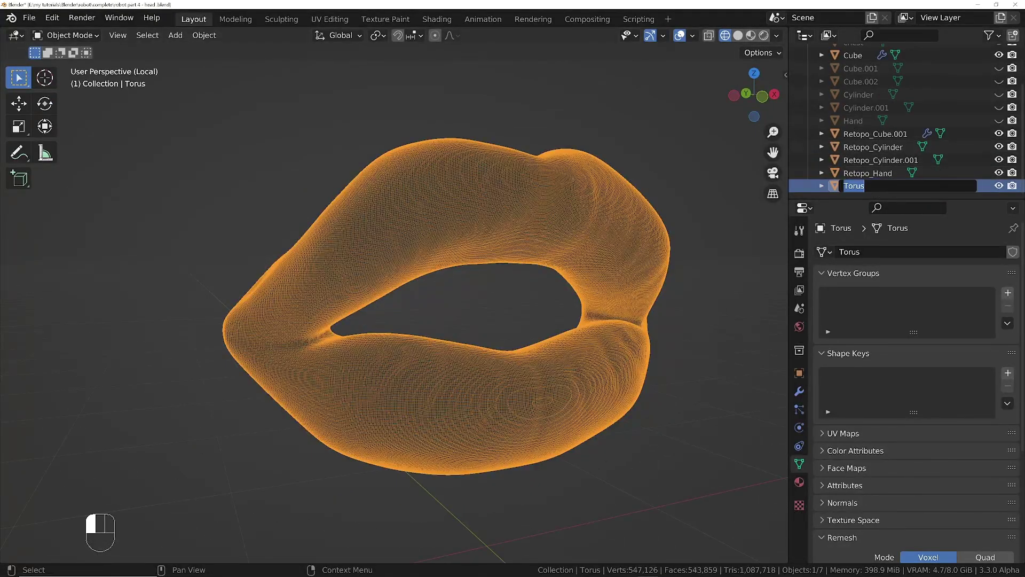
type("lips")
key("Return")
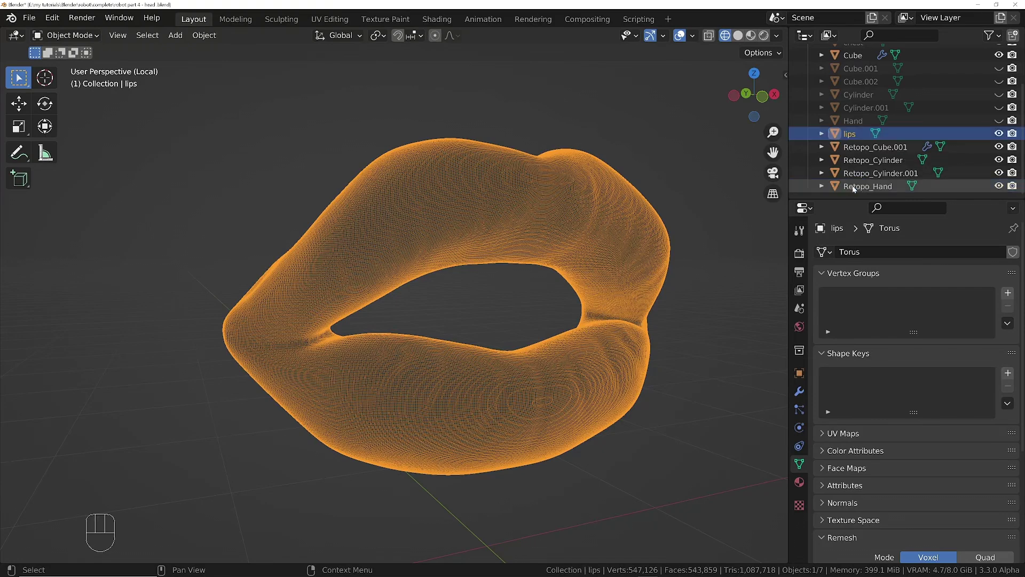
- Duplicate the lips object in place and rename the copy "lips original"
middle_click_drag(506, 247, 515, 237)
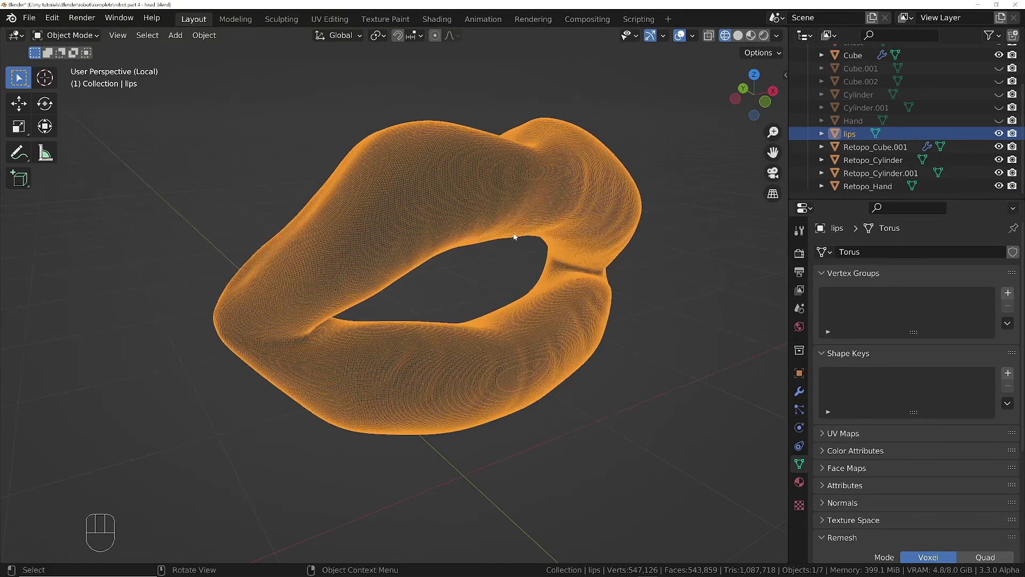
key("shift+d")
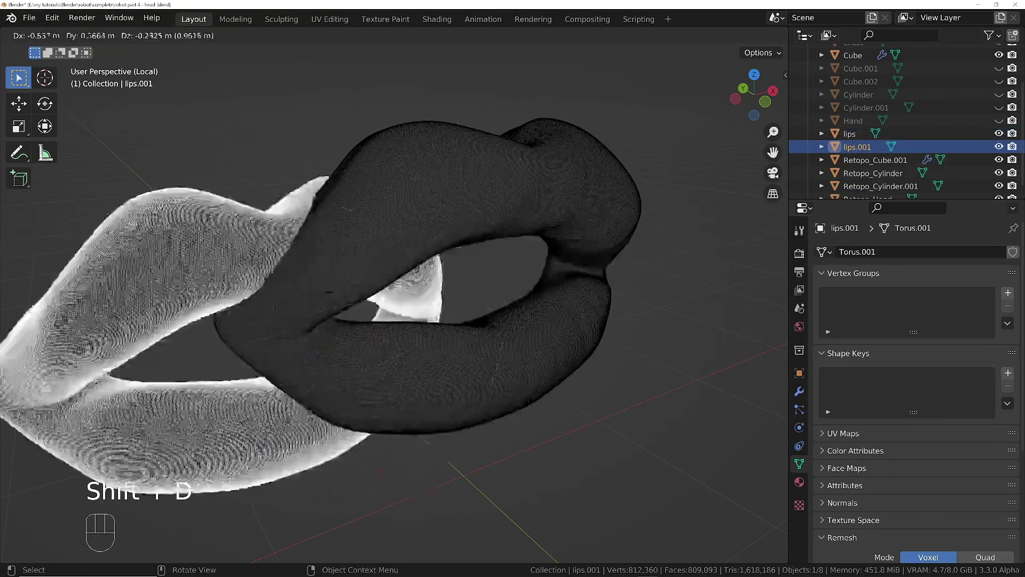
key("Escape")
double_click(857, 147)
type("lips")
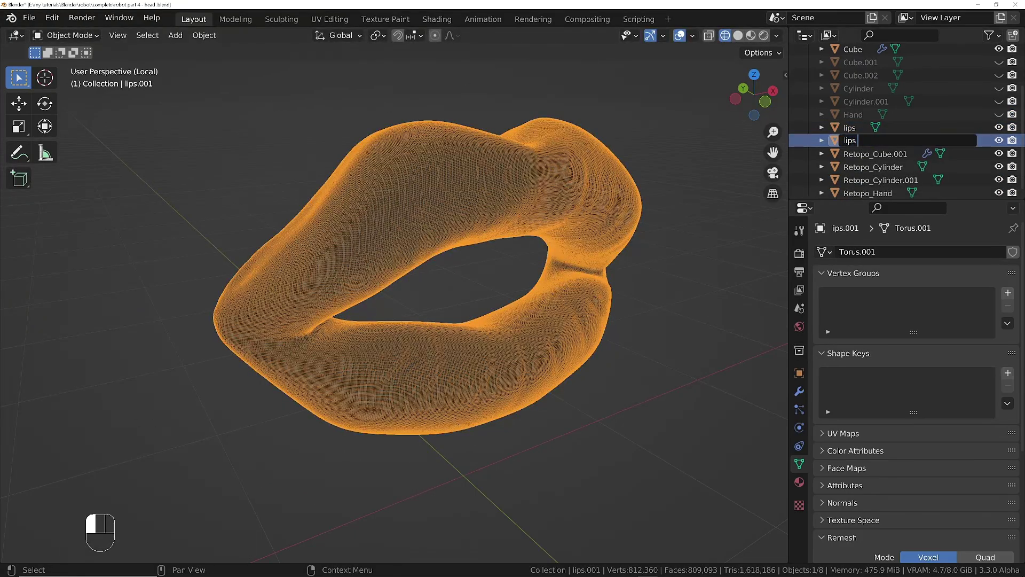
type(" original")
key("Return")
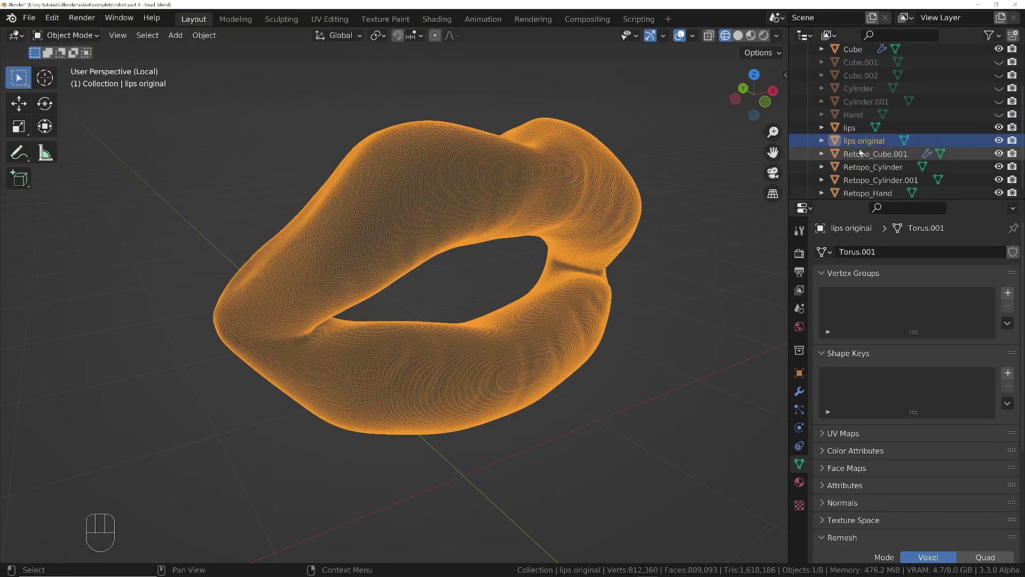
- Hide the "lips original" copy in the viewport and in renders, and select the "lips" object
left_click(999, 140)
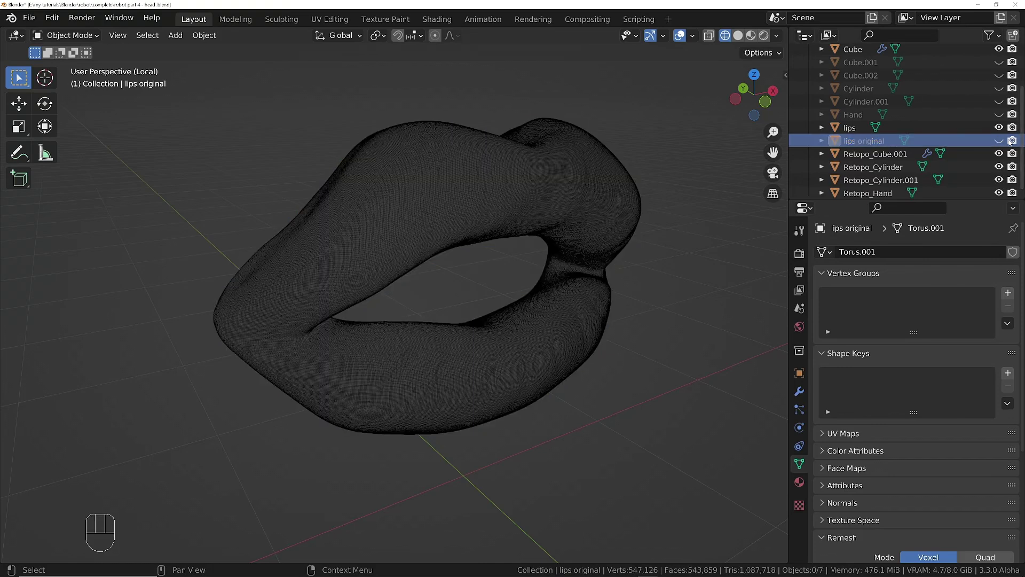
left_click(1011, 140)
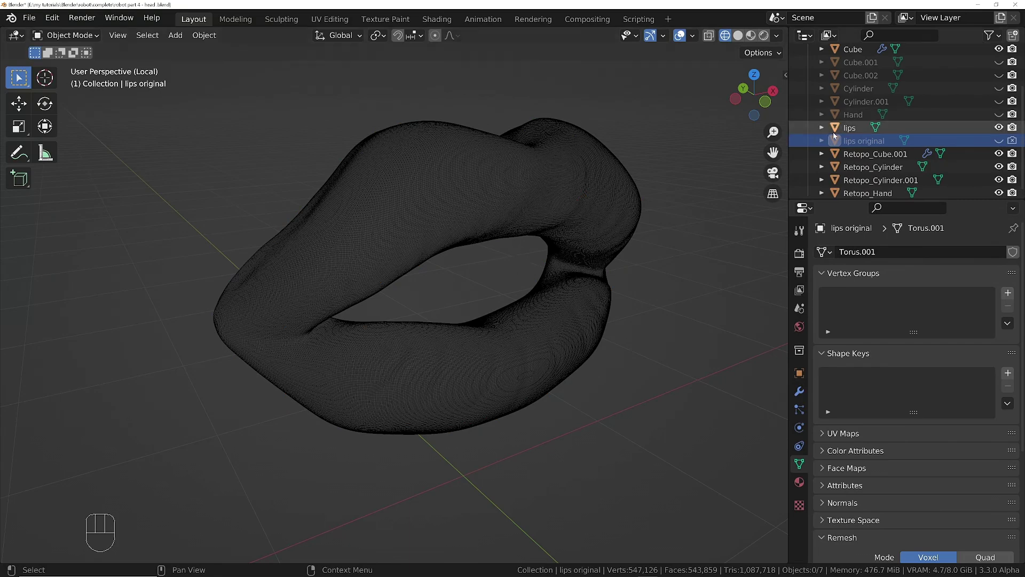
left_click(855, 127)
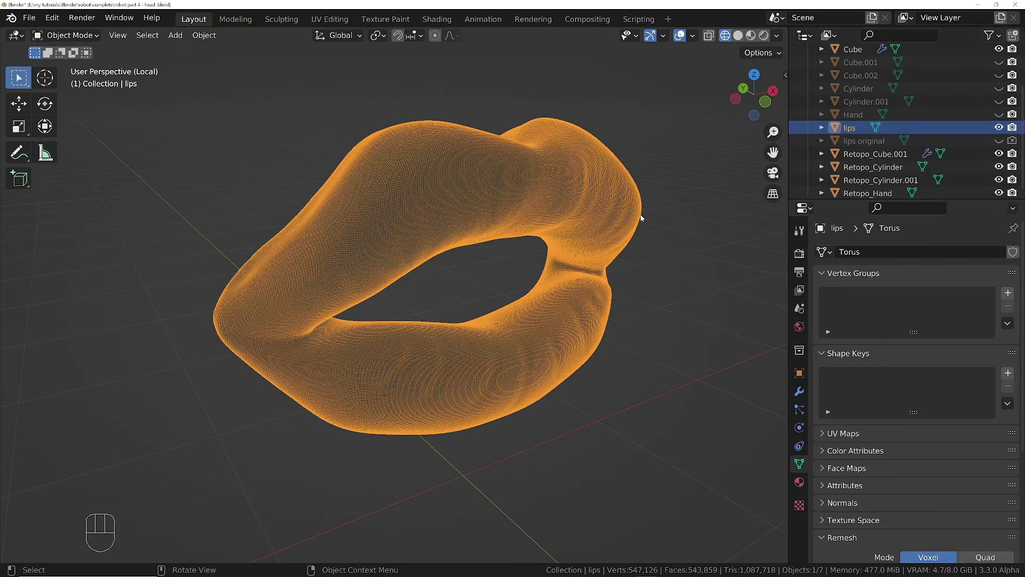
- Remesh the lips with Quad Remesher at a quad count of 5000 and display the new mesh in solid shading
key("n")
left_click(781, 243)
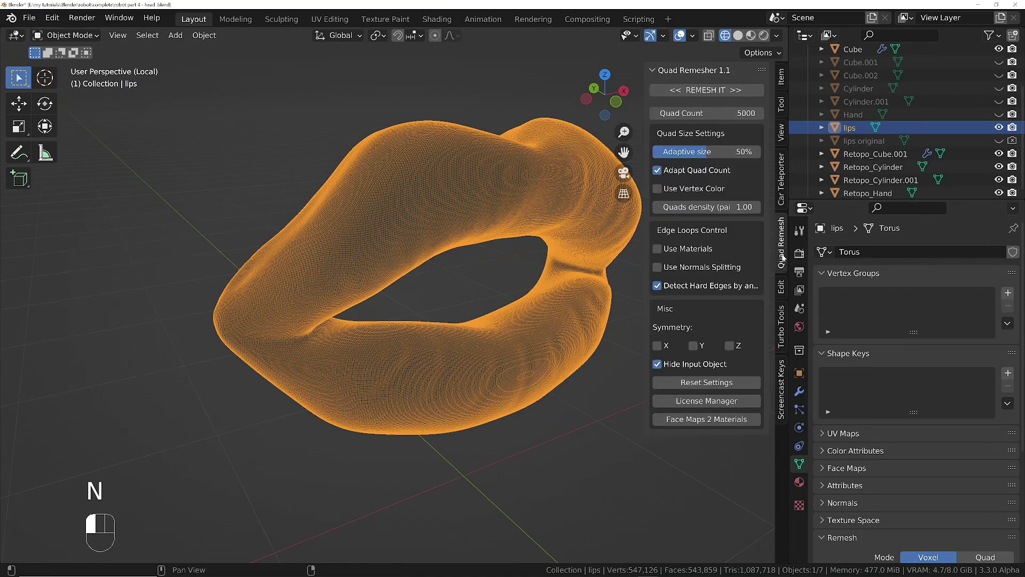
scroll(890, 458, "down", 2)
scroll(905, 369, "down", 4)
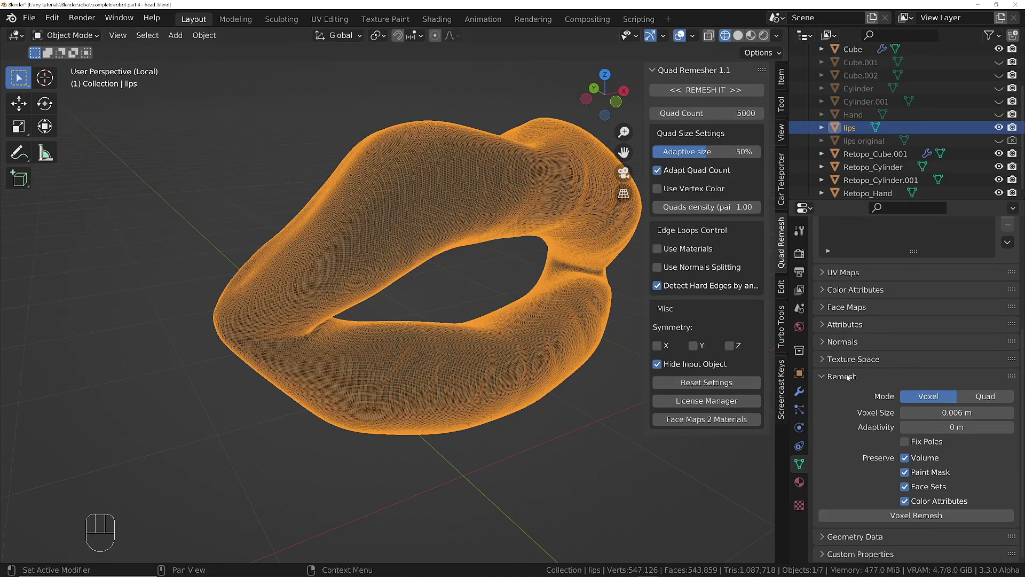
left_click(976, 395)
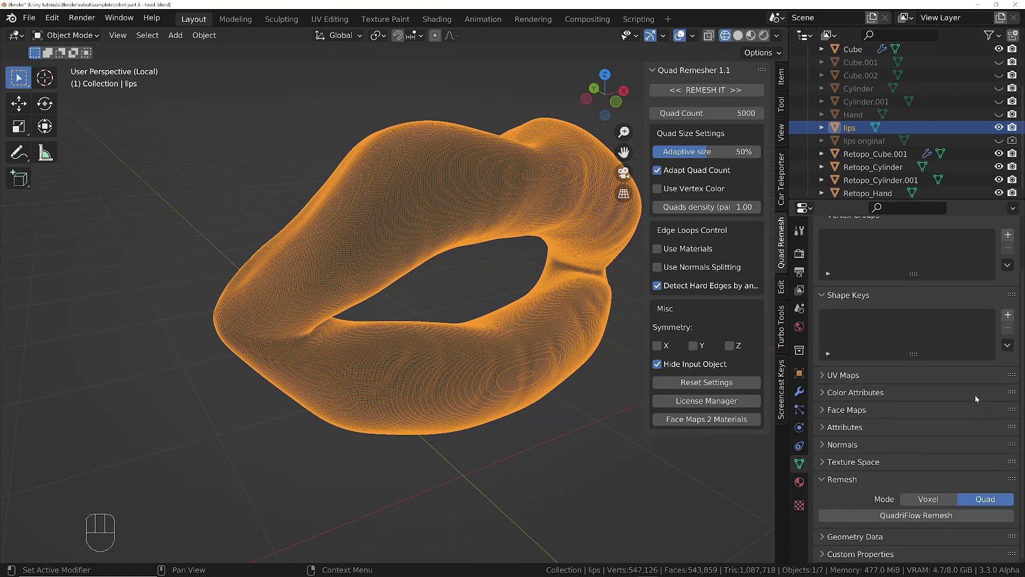
left_click(943, 515)
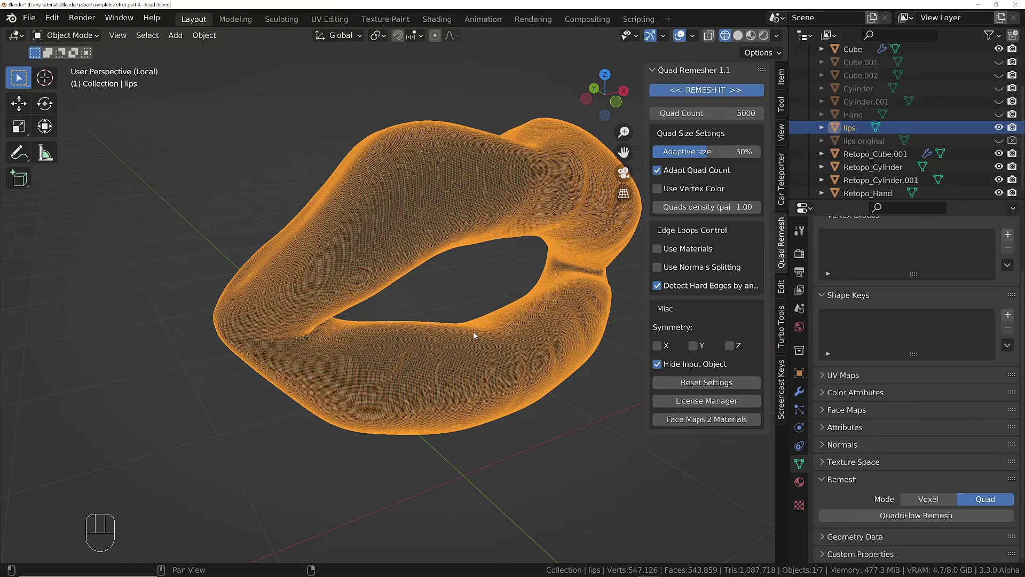
left_click(706, 89)
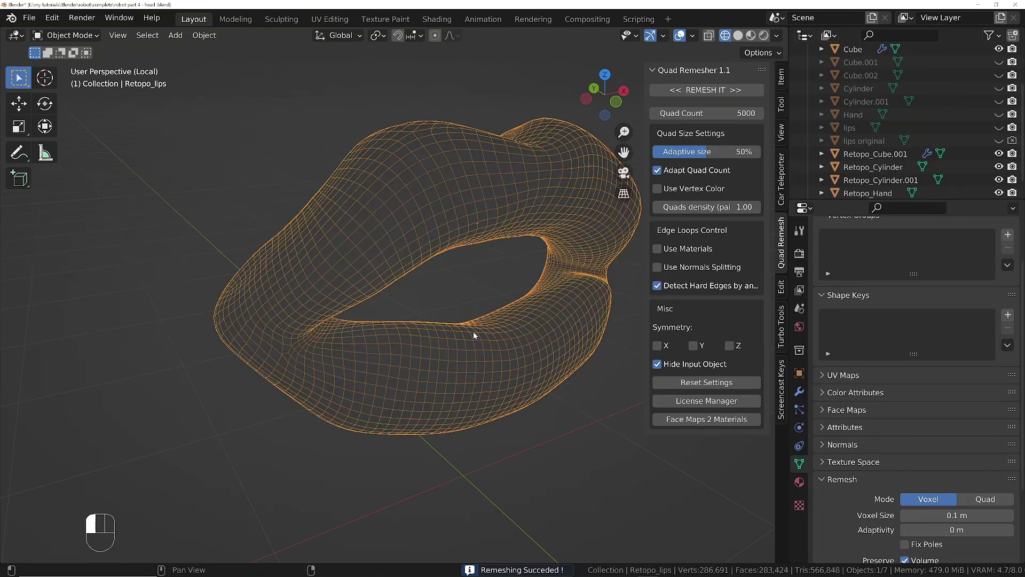
mouse_move(473, 331)
middle_mouse_down()
mouse_move(488, 368)
mouse_move(411, 356)
mouse_move(394, 407)
mouse_move(465, 373)
mouse_move(481, 332)
middle_mouse_up()
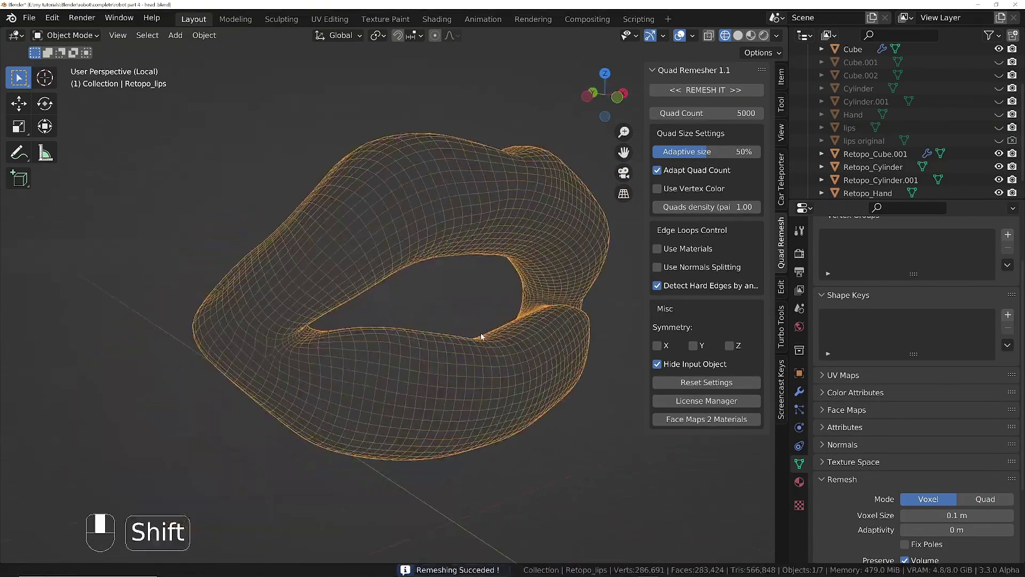
key("z")
mouse_move(480, 183)
middle_mouse_down()
mouse_move(462, 222)
mouse_move(501, 182)
middle_mouse_up()
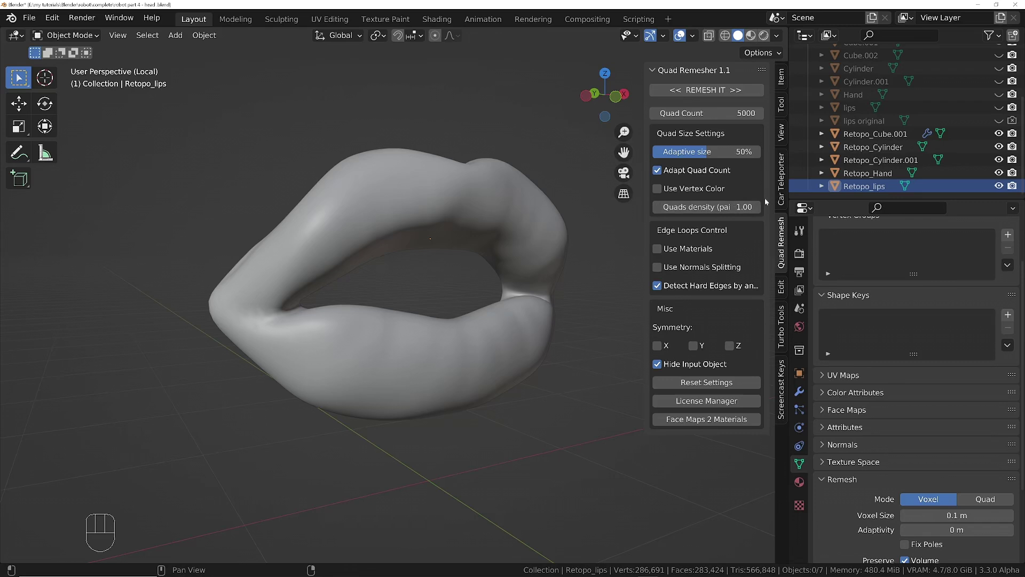
- Add a Multiresolution modifier to Retopo_lips and subdivide it to level 2, with the viewport in wireframe
left_click(874, 188)
middle_click_drag(559, 293, 501, 335)
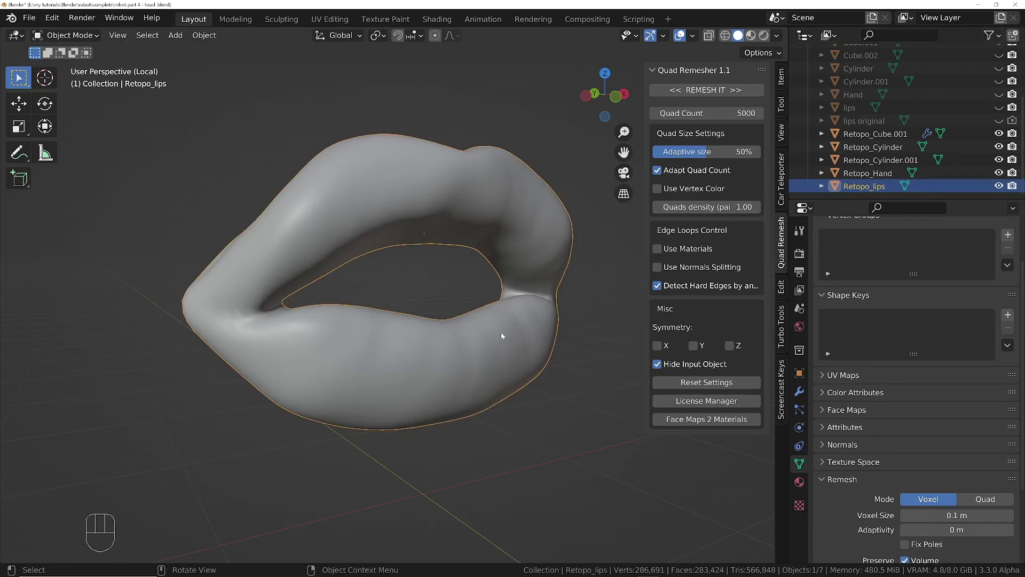
left_click(800, 392)
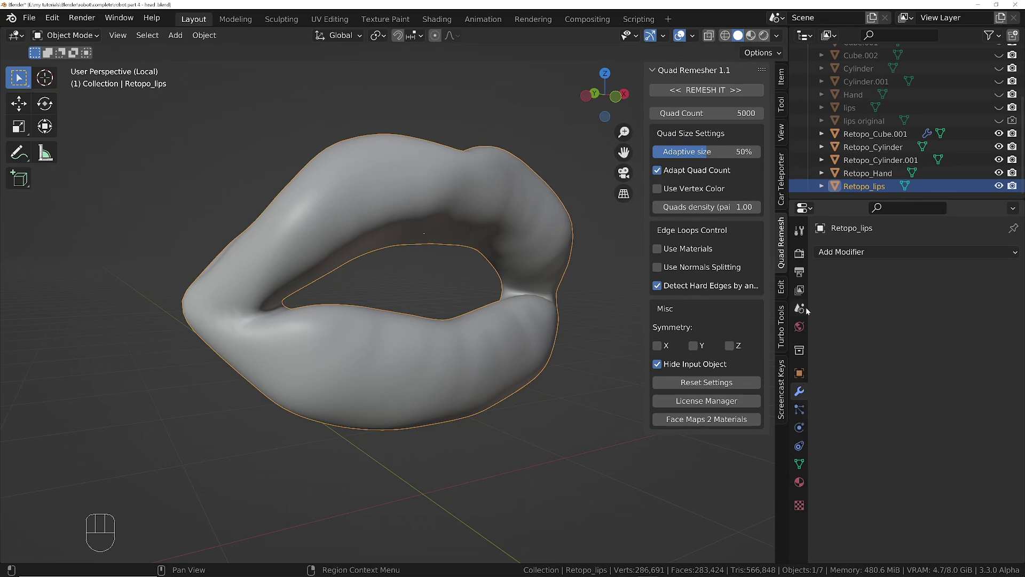
key("z")
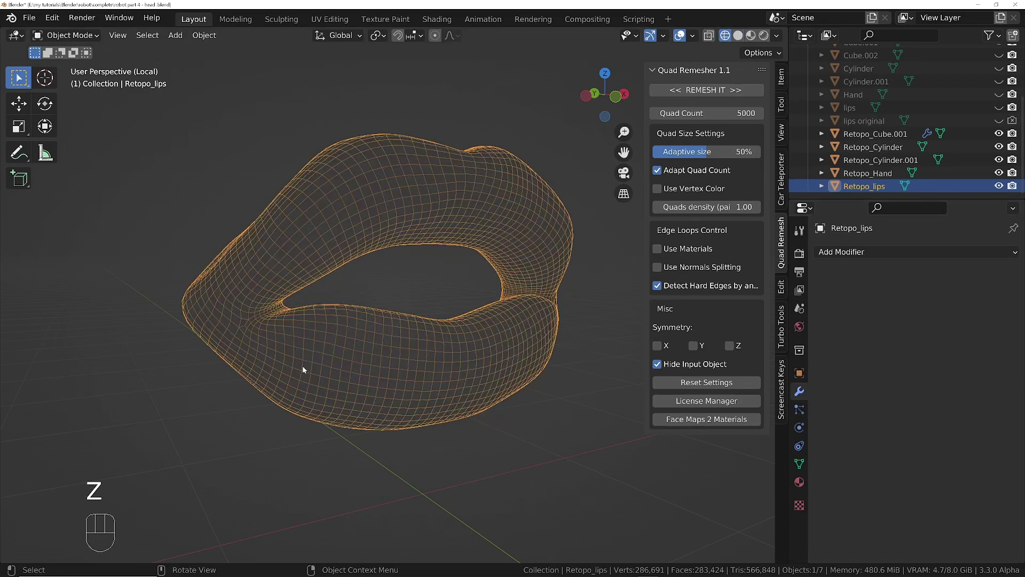
left_click(866, 252)
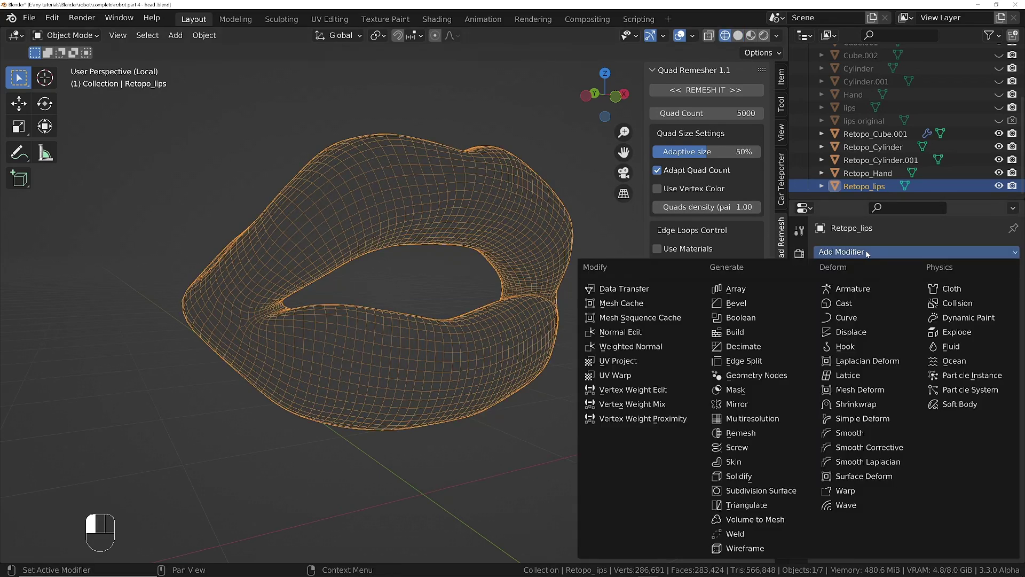
left_click(748, 419)
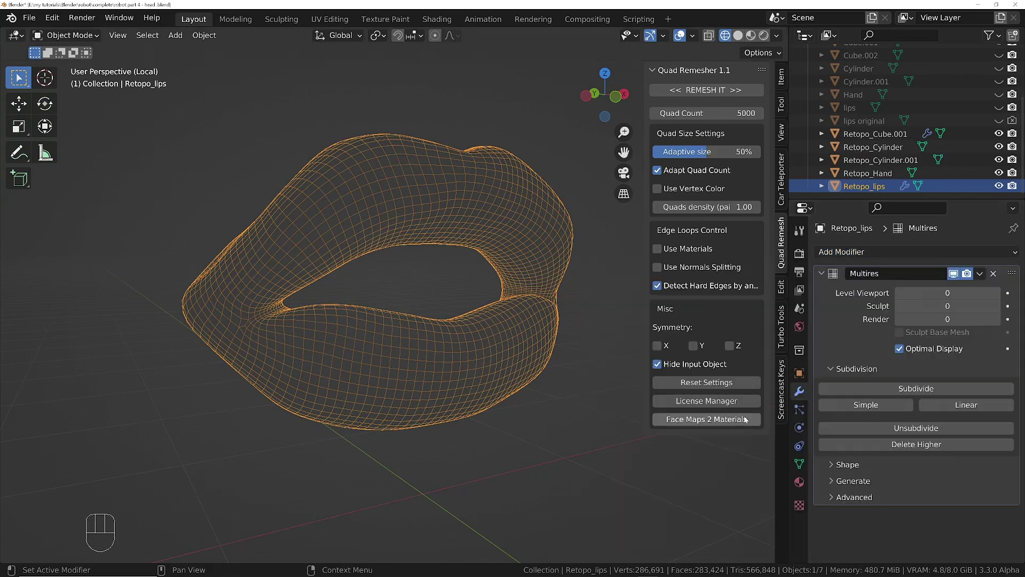
left_click(930, 389)
left_click(930, 390)
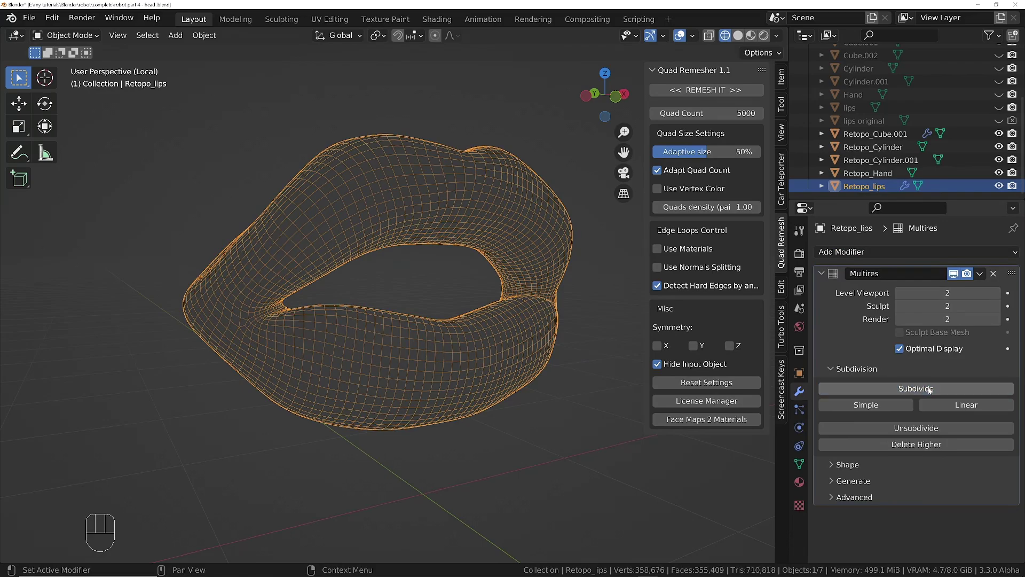
- Turn off Optimal Display in the Multires modifier and subdivide the lips further to level 4
left_click(900, 348)
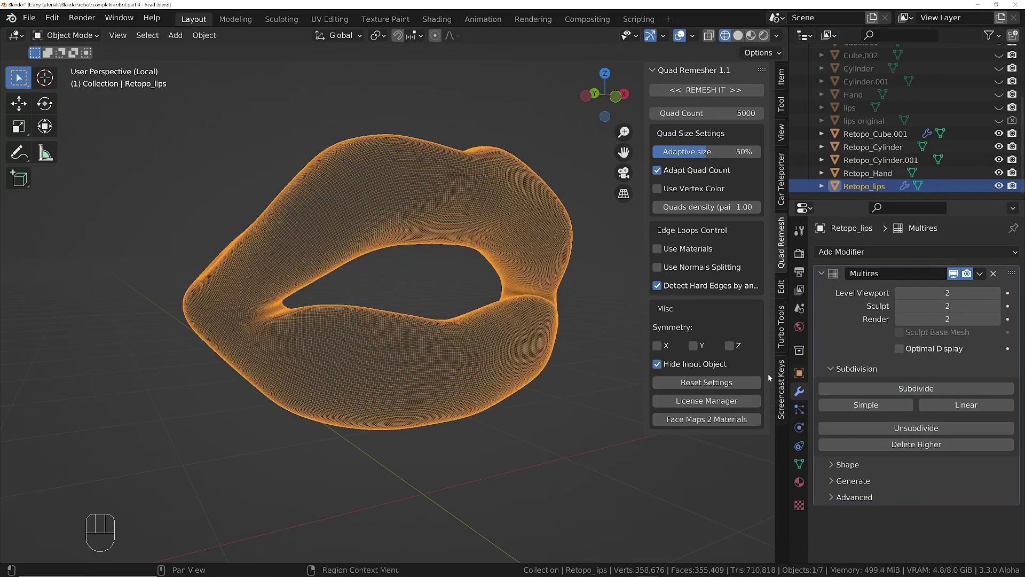
scroll(422, 338, "up", 5)
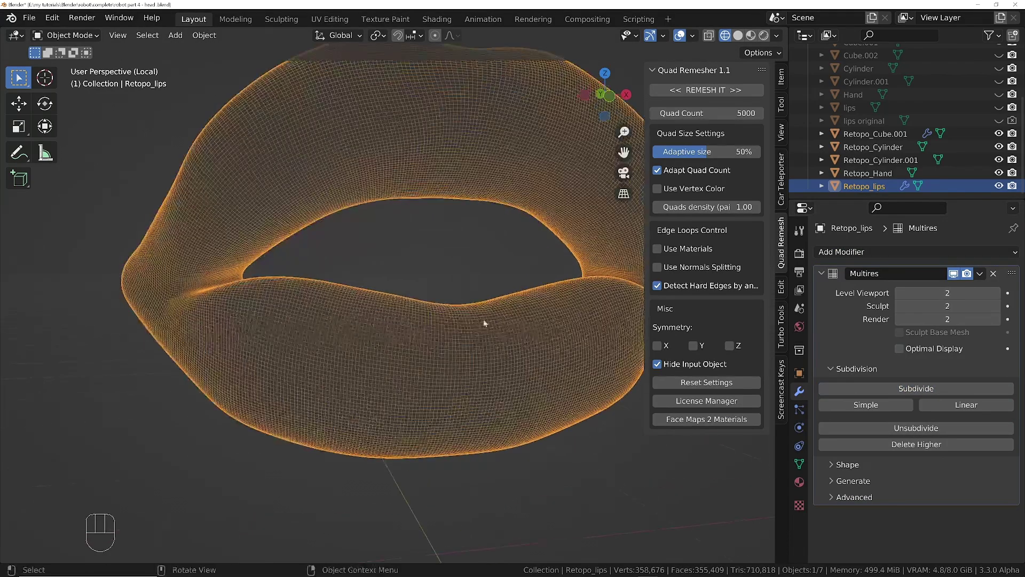
middle_click_drag(486, 325, 484, 398)
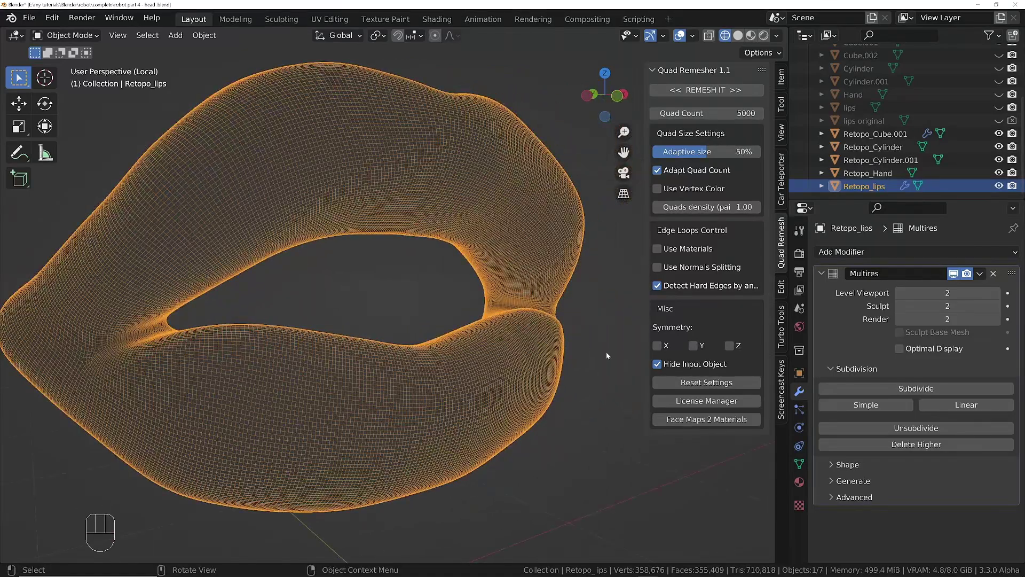
middle_click_drag(607, 355, 538, 366)
left_click(927, 389)
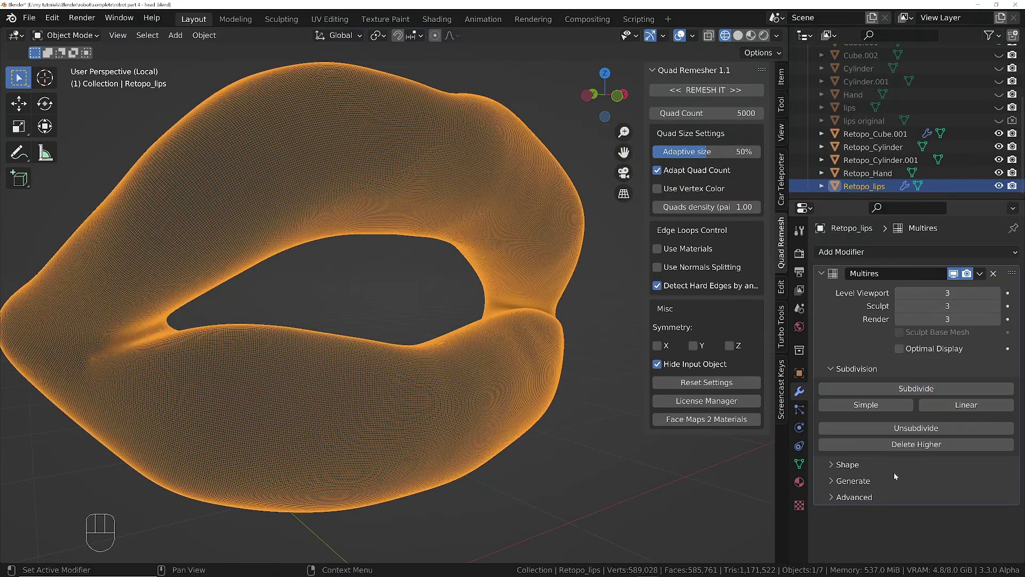
middle_click_drag(426, 414, 406, 396)
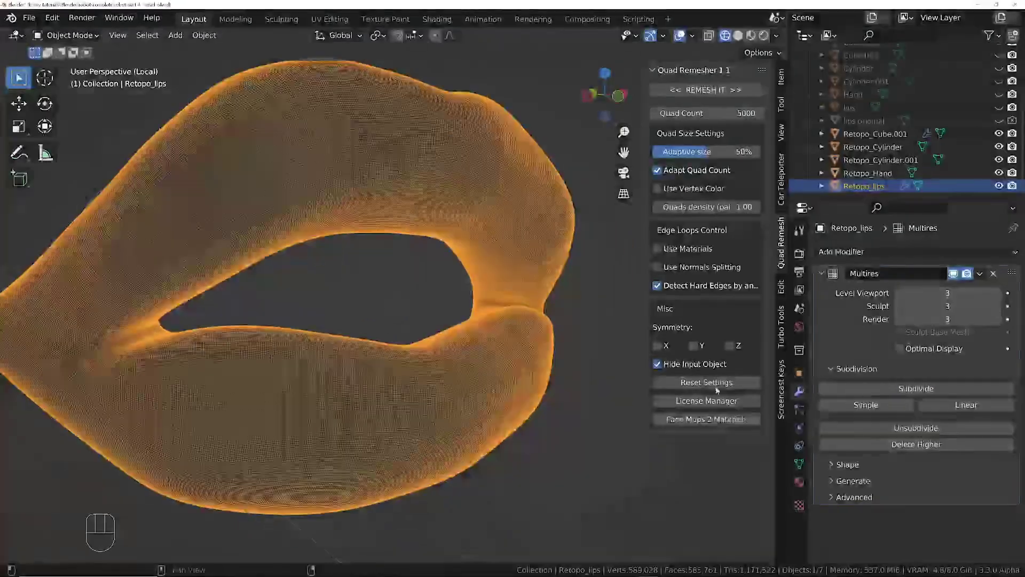
left_click(941, 388)
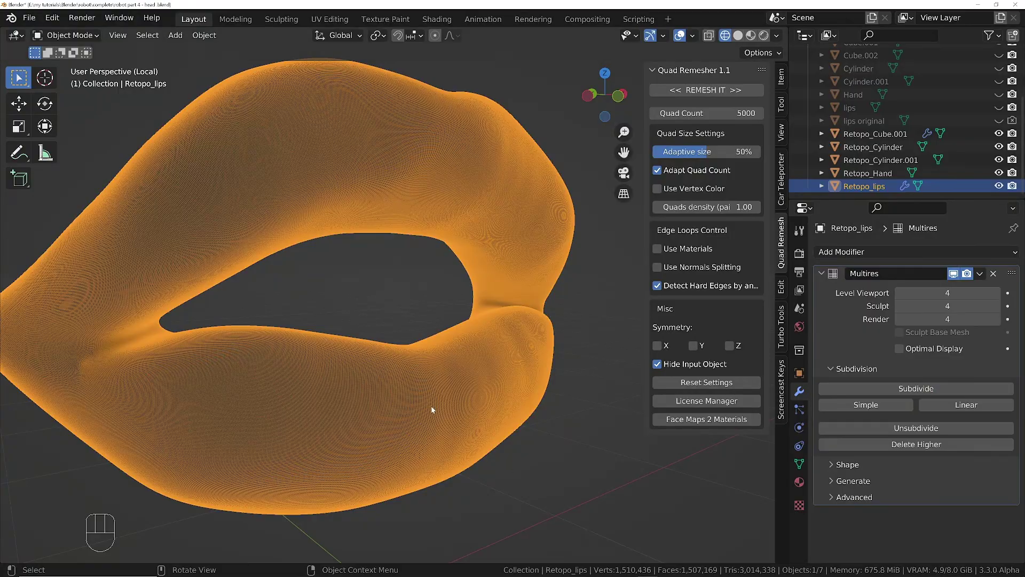
middle_click_drag(433, 410, 451, 360)
scroll(450, 309, "down", 8)
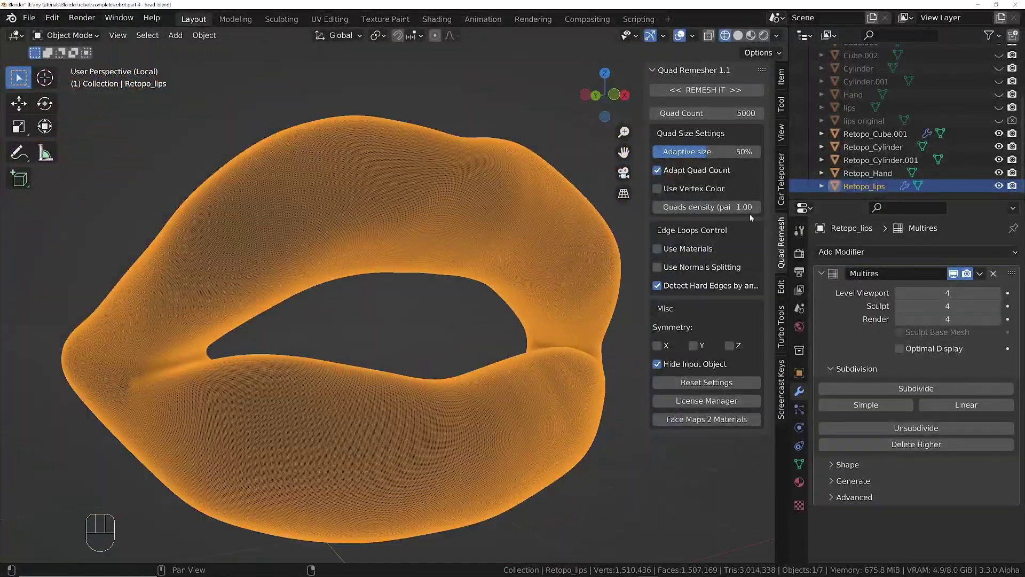
middle_click_drag(599, 354, 480, 499)
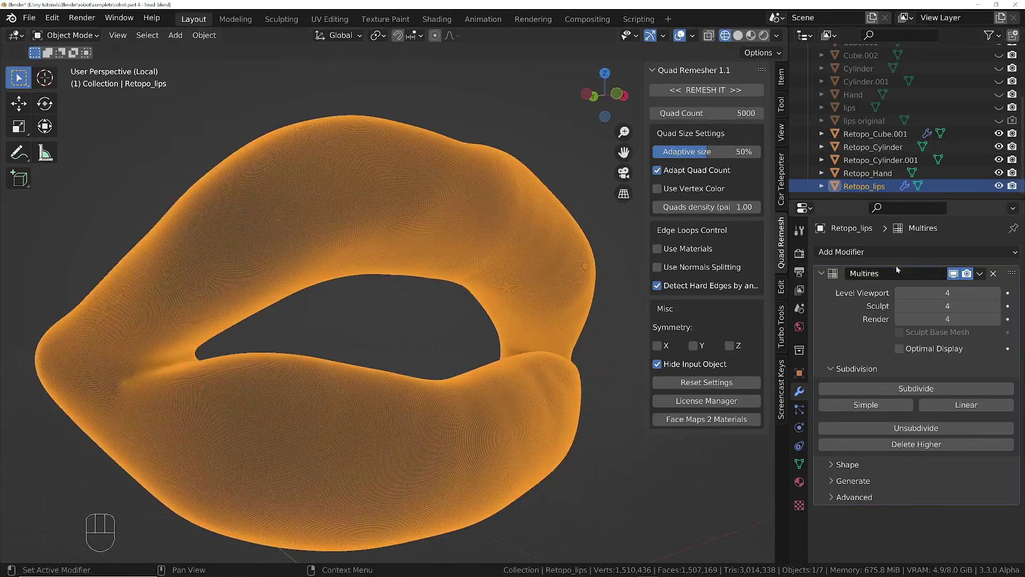
- Add a Shrinkwrap modifier below Multires on Retopo_lips and switch the viewport to solid shading
left_click(898, 252)
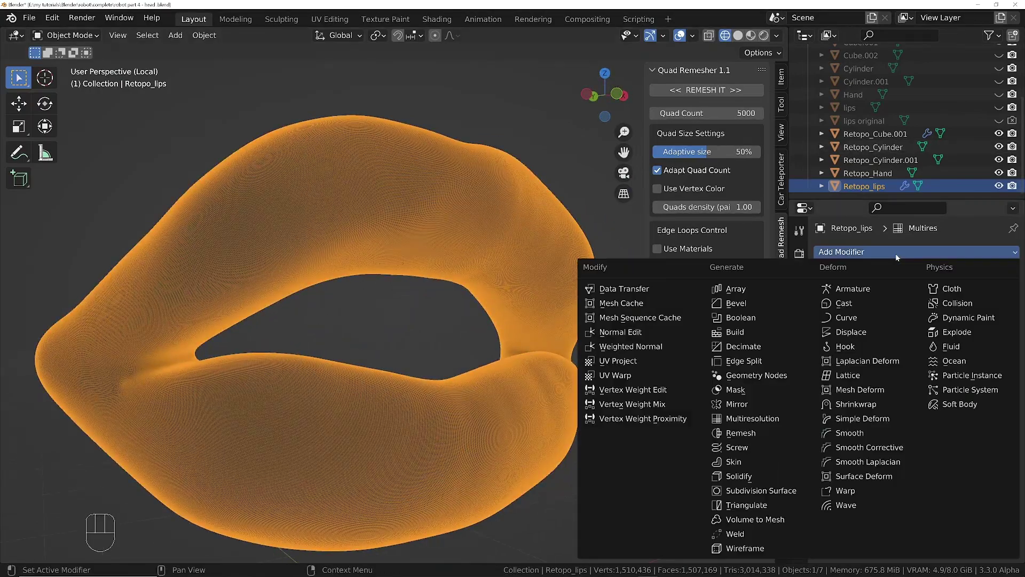
left_click(862, 406)
key("z")
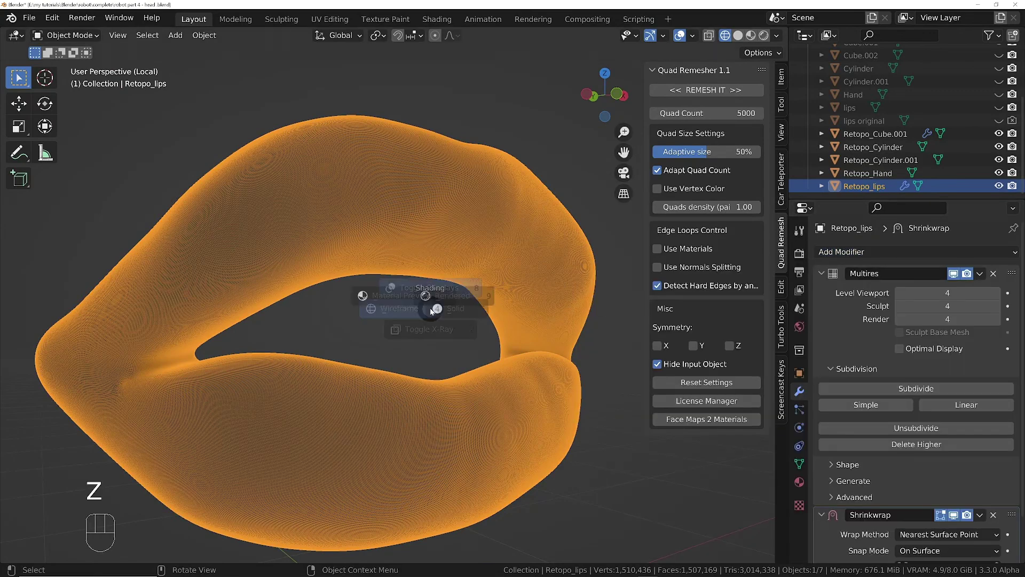
left_click(538, 312)
mouse_move(537, 310)
middle_mouse_down()
mouse_move(500, 258)
mouse_move(476, 281)
mouse_move(497, 224)
middle_mouse_up()
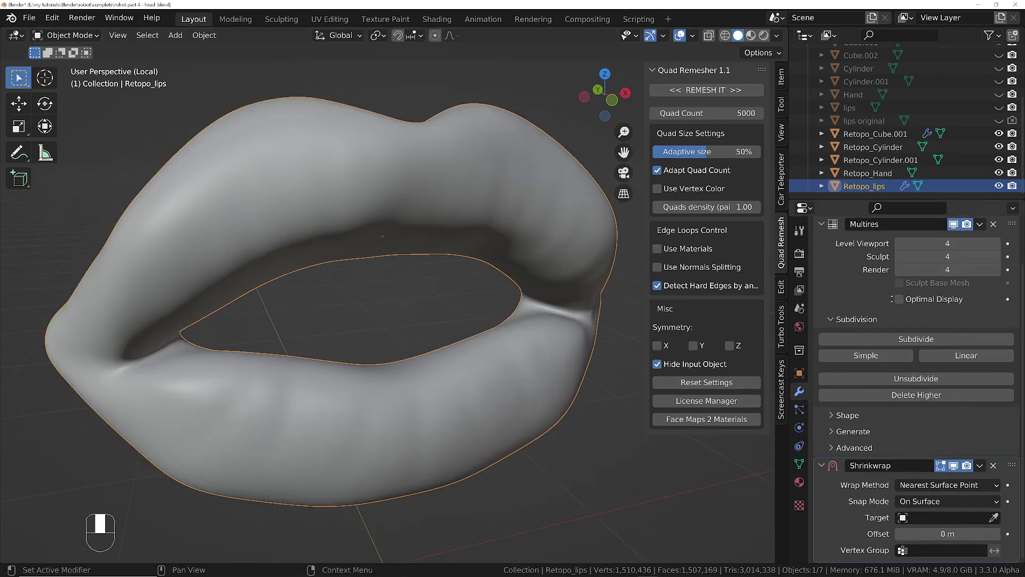
scroll(899, 324, "down", 2)
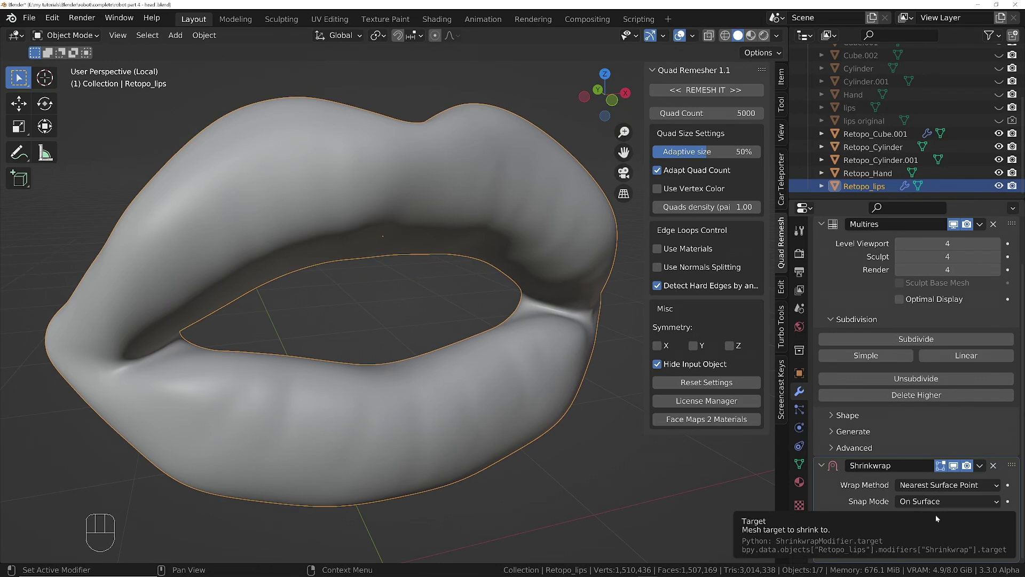
- Set the Shrinkwrap modifier's target to lips original
key("e")
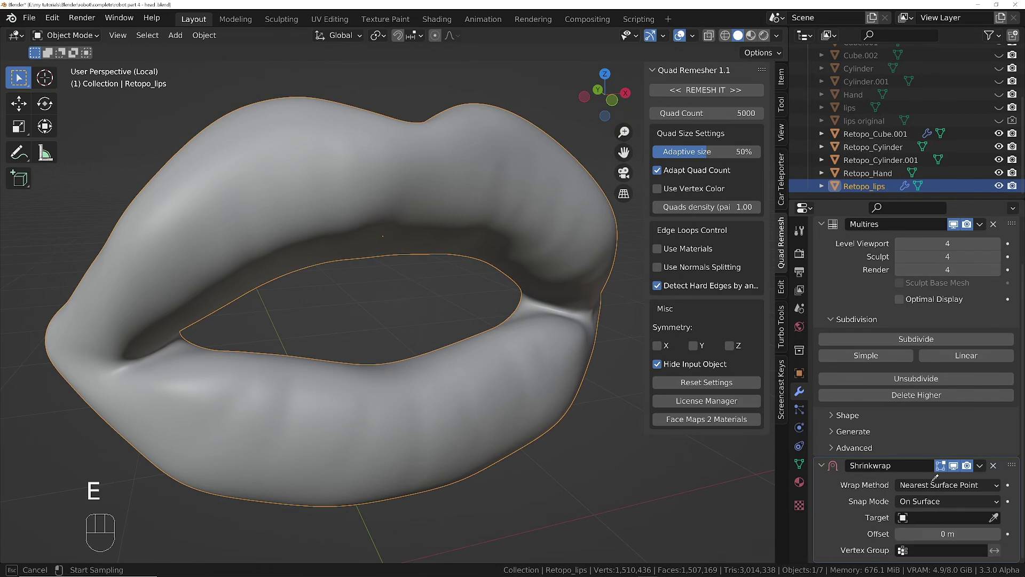
left_click(865, 123)
middle_click_drag(458, 354, 478, 435)
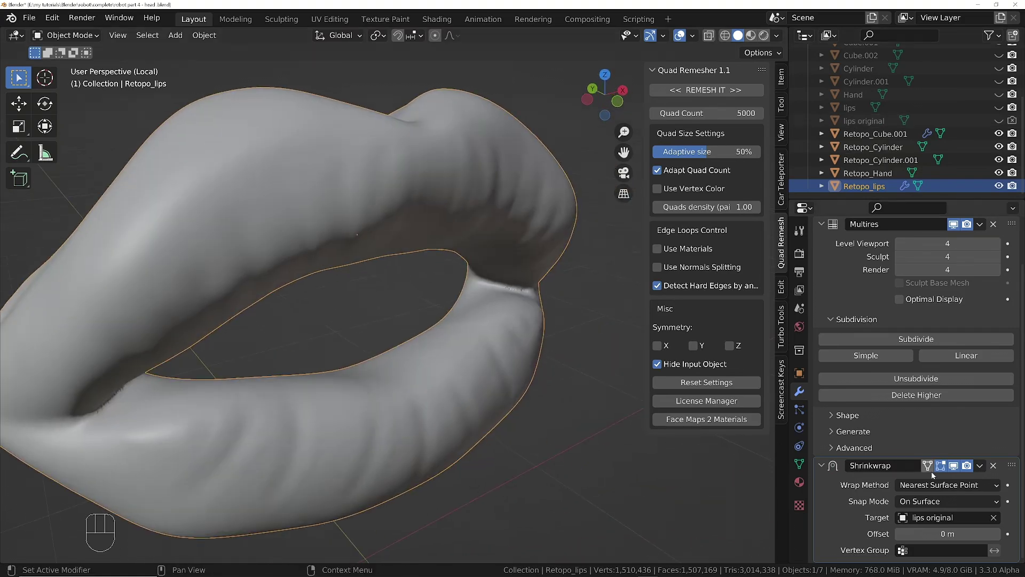
middle_click_drag(481, 347, 448, 378)
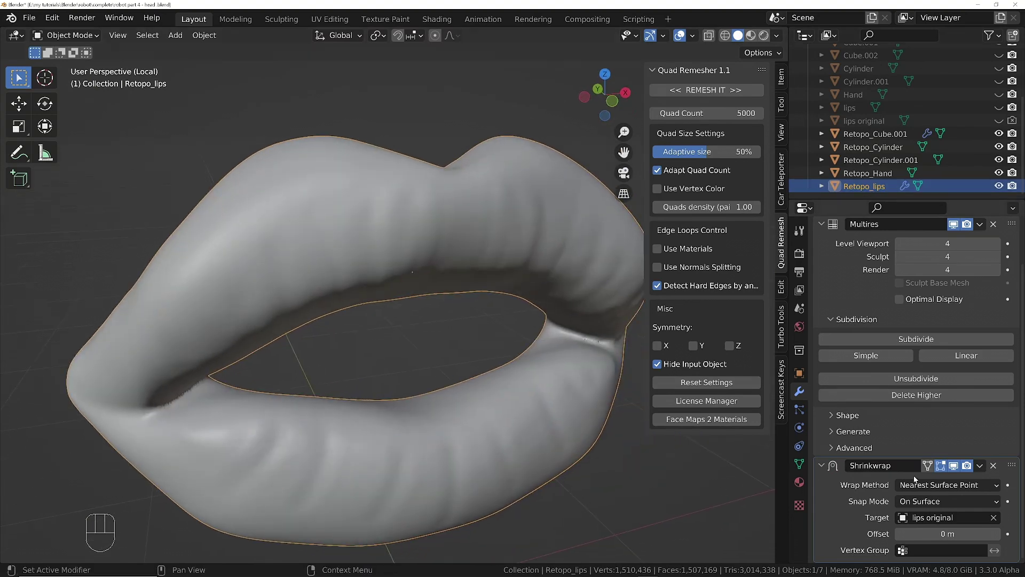
- Compare the lips with the Shrinkwrap effect off and on in the viewport, and apply the Shrinkwrap modifier
left_click(954, 466)
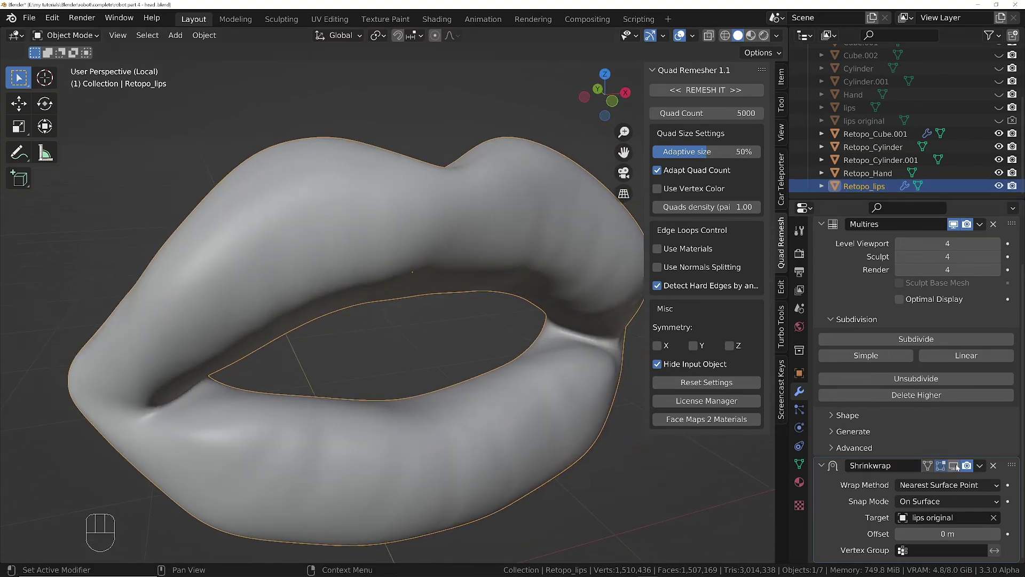
left_click(954, 465)
left_click(954, 466)
left_click(954, 466)
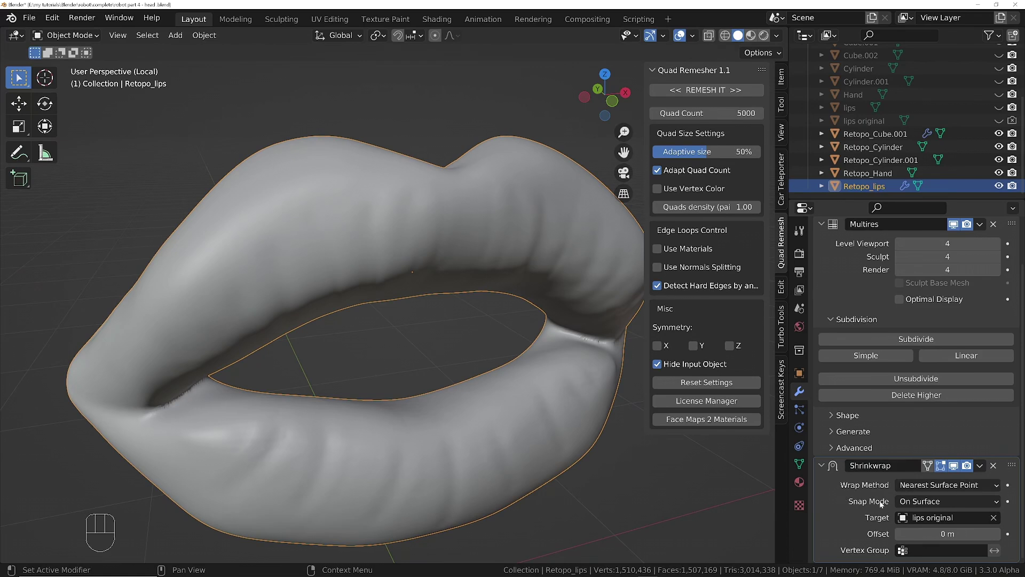
key("ctrl")
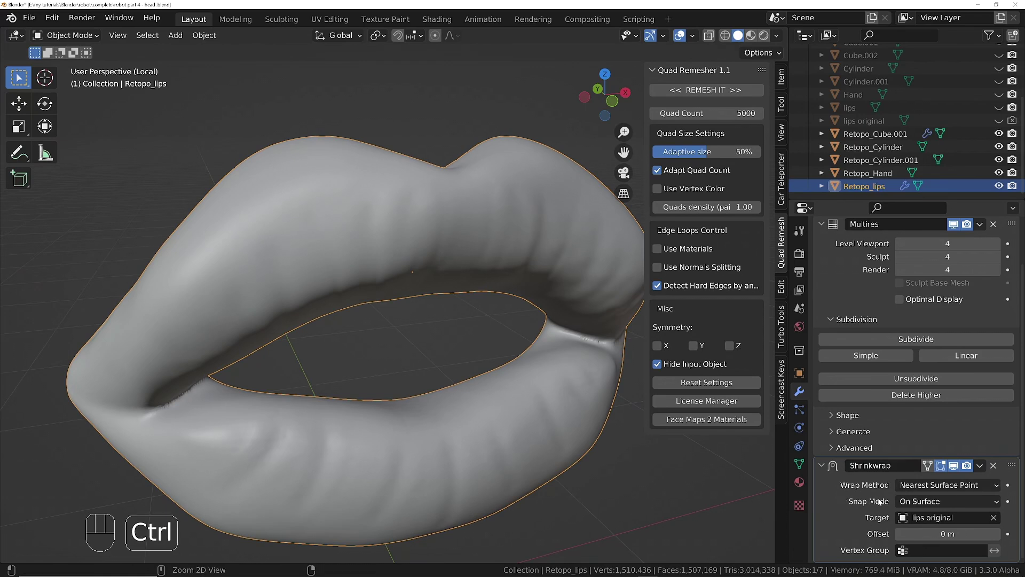
key("ctrl+a")
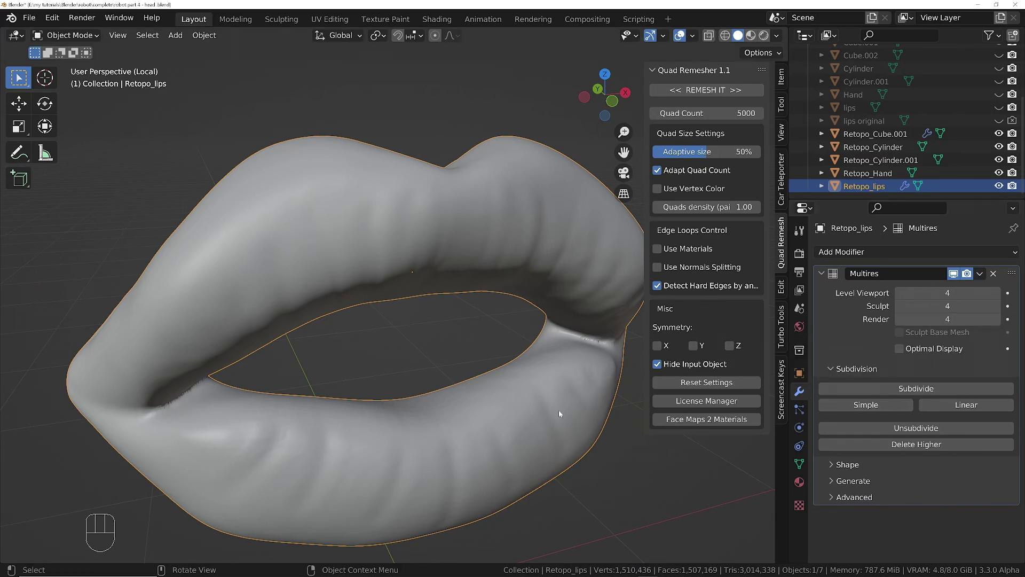
- Inspect the surface and wireframe of the lips around the mouth opening and return to solid shading
middle_click_drag(558, 413, 414, 346)
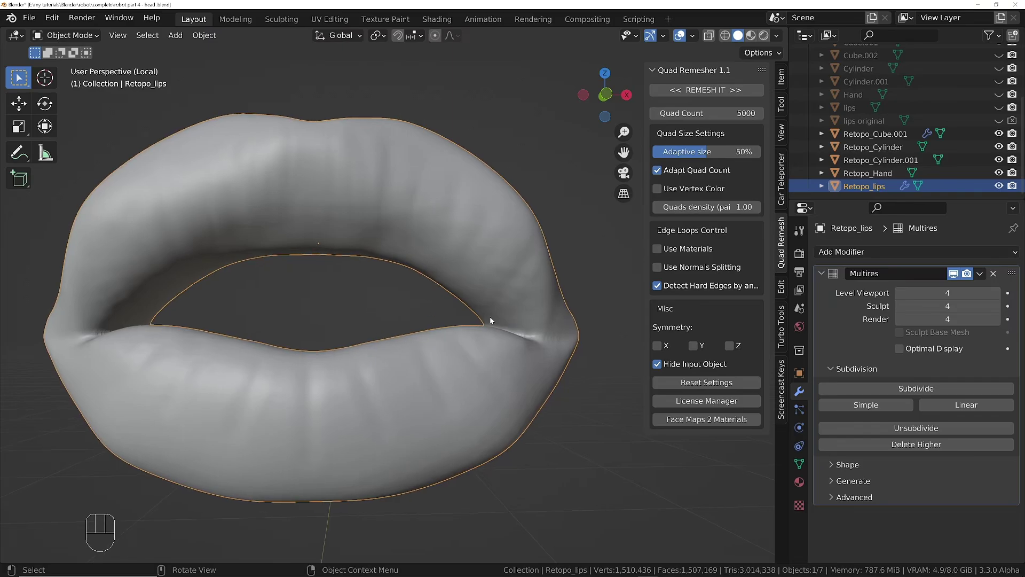
middle_click_drag(492, 320, 331, 269)
scroll(357, 230, "up", 5)
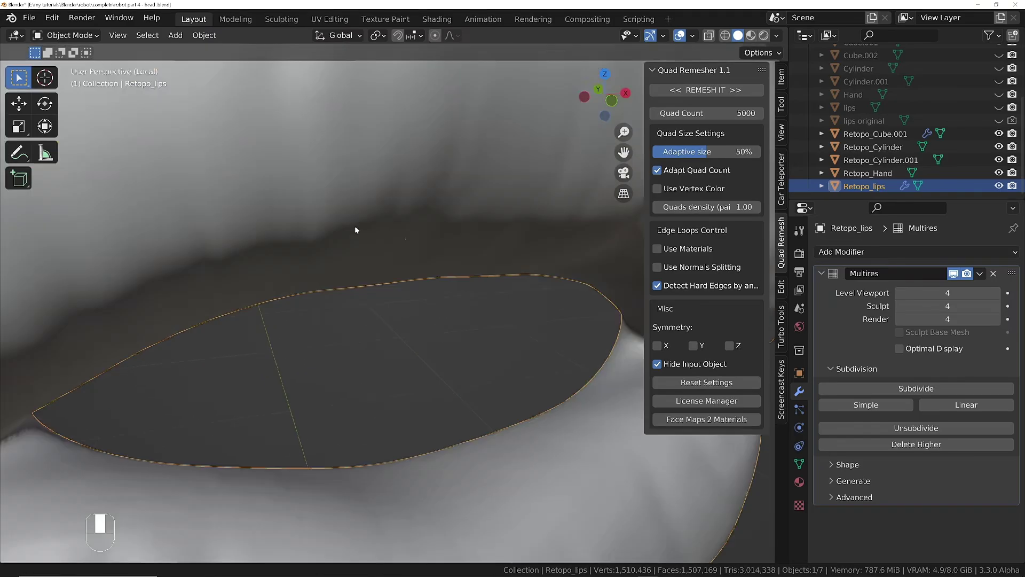
middle_click_drag(357, 231, 371, 267, "ctrl")
key("z")
key("z")
left_click(231, 247)
middle_click_drag(432, 222, 432, 184, "ctrl")
mouse_move(432, 184)
middle_mouse_down()
mouse_move(427, 128)
mouse_move(425, 202)
mouse_move(418, 134)
mouse_move(430, 262)
middle_mouse_up()
key("z")
left_click(484, 239)
mouse_move(411, 144)
middle_mouse_down("ctrl")
mouse_move(410, 190)
mouse_move(422, 160)
middle_mouse_up("ctrl")
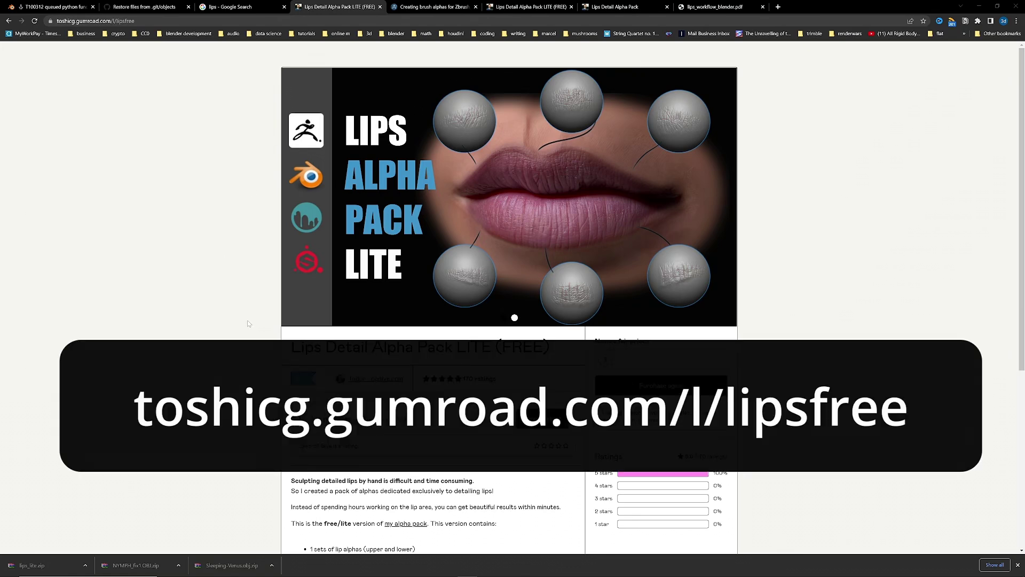
- Switch to Chrome and review the contents of the Lips Detail Alpha Pack LITE page
scroll(512, 299, "down", 1)
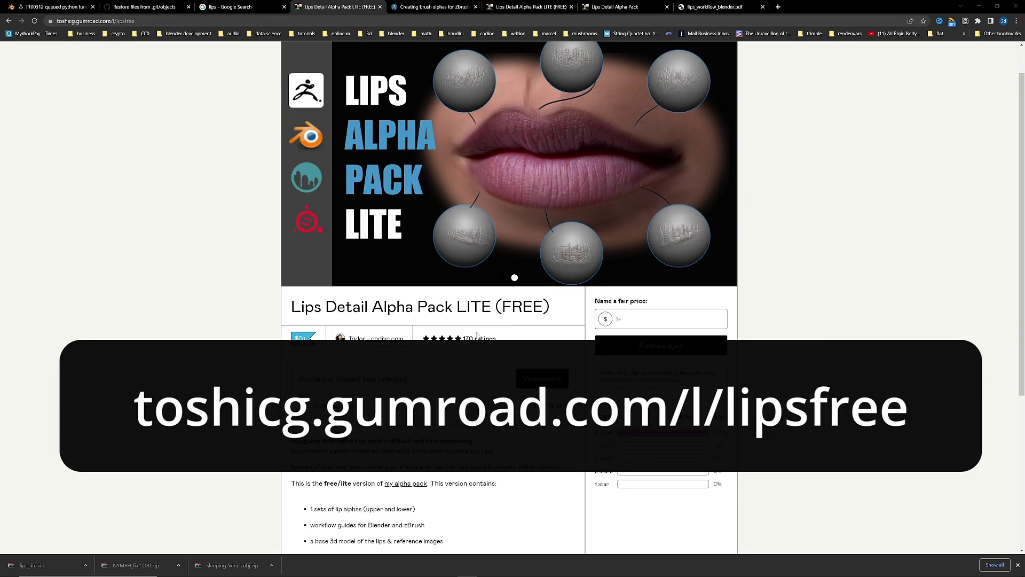
scroll(477, 335, "down", 3)
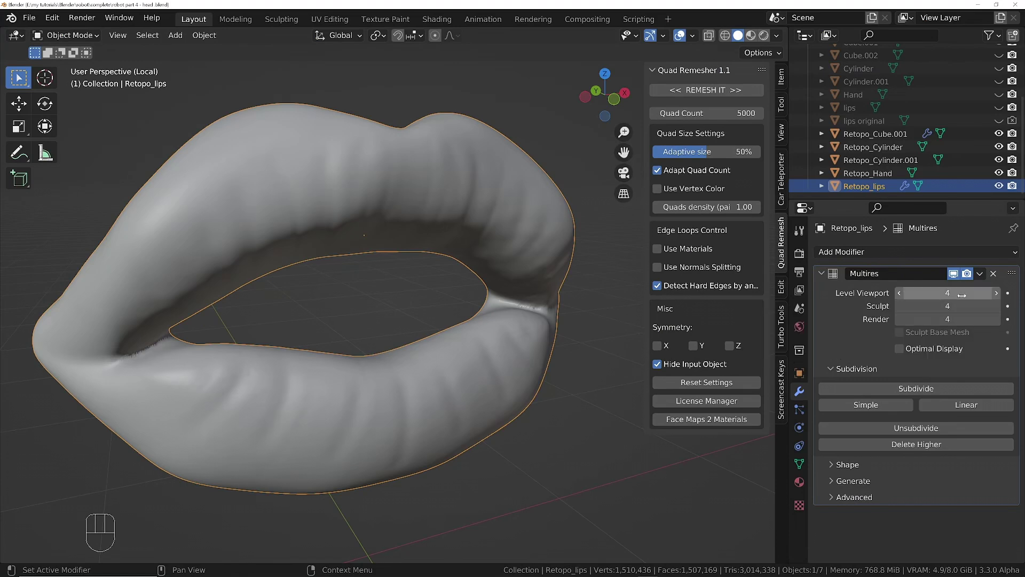
- Switch to Blender, put Retopo_lips in Sculpt Mode and select the Draw brush
key("Tab")
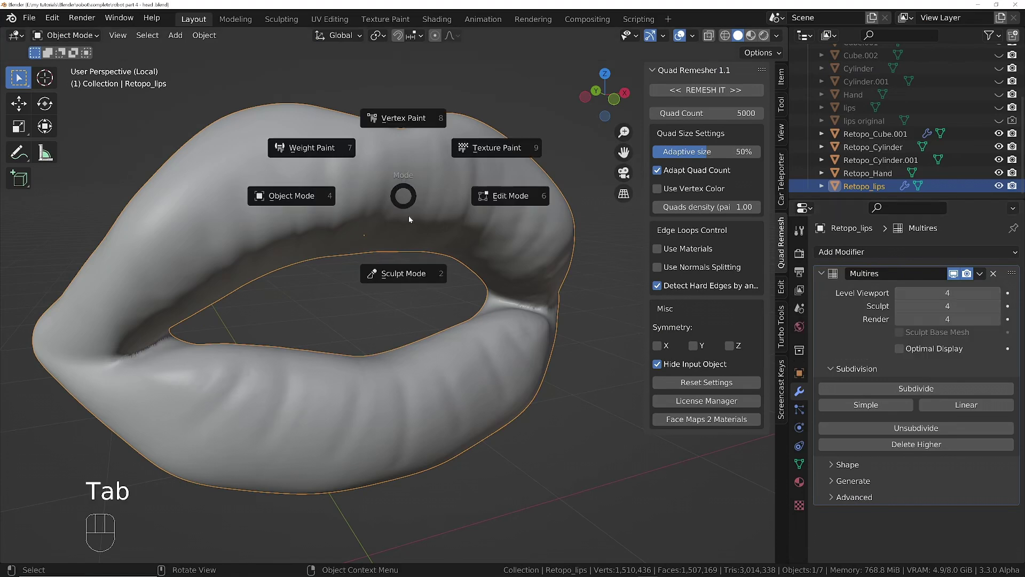
left_click(403, 272)
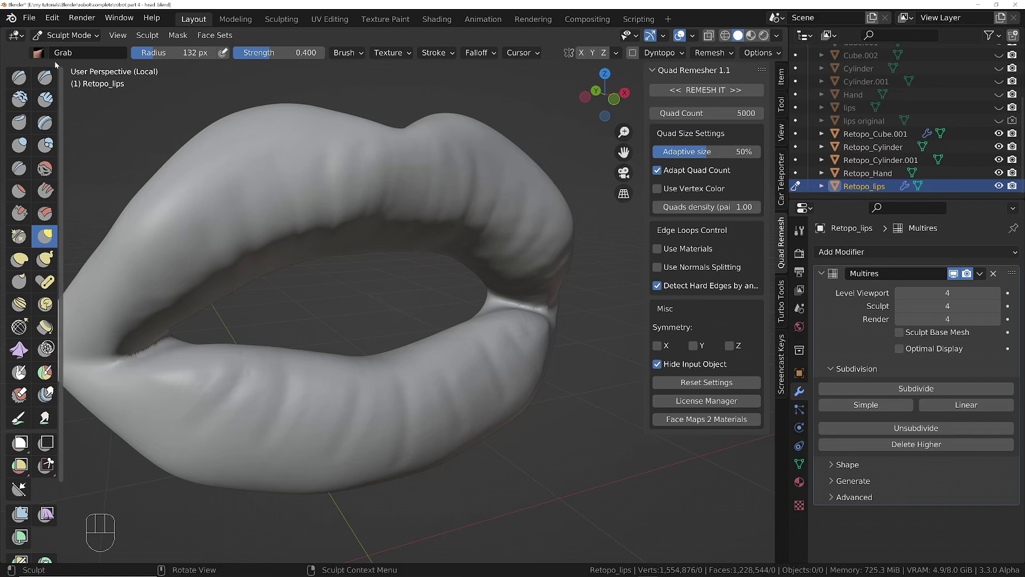
left_click(20, 77)
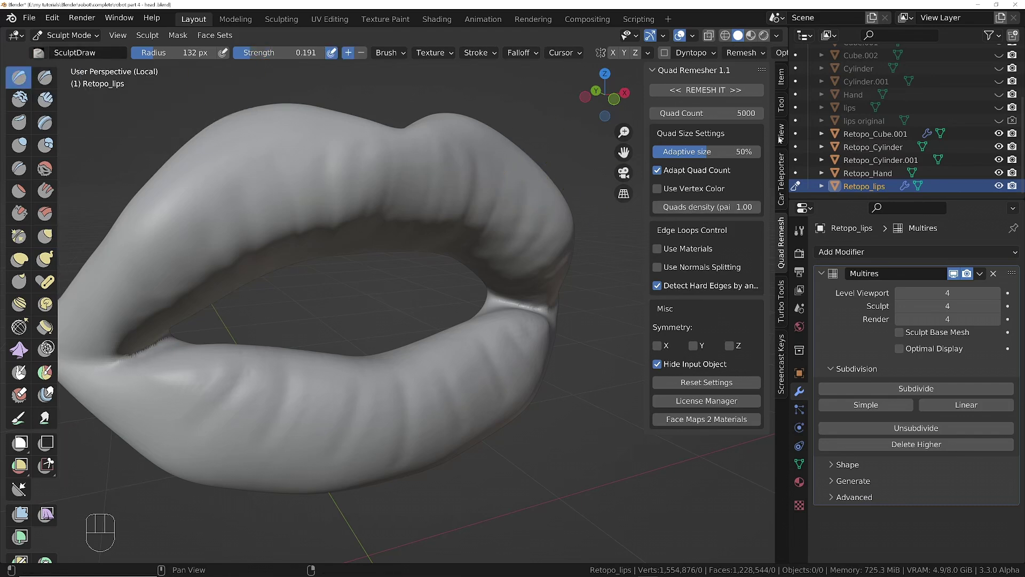
- Add a new texture to the Draw brush and open the file browser for its image
left_click(781, 102)
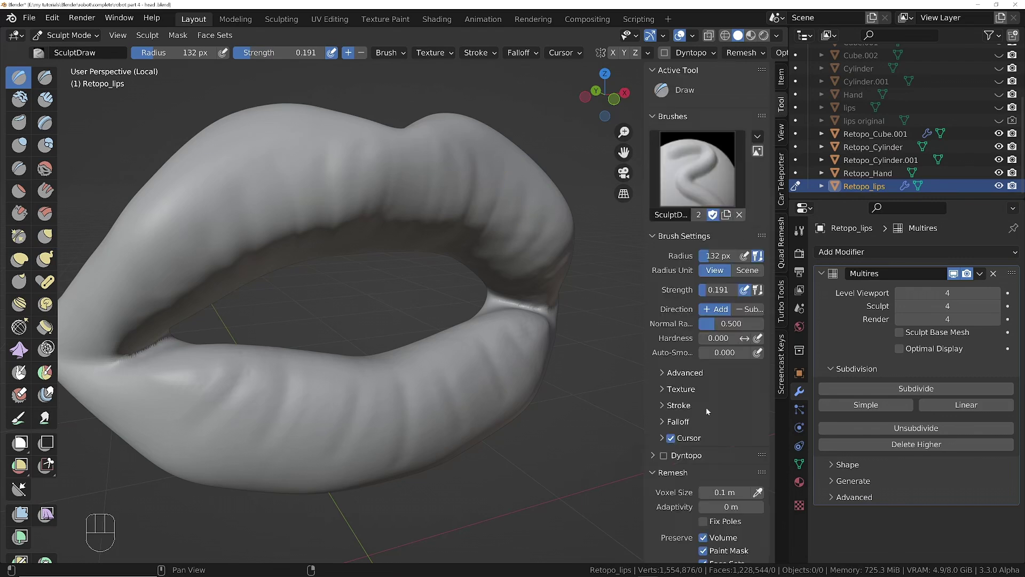
scroll(706, 407, "down", 5)
left_click(673, 279)
left_click(706, 331)
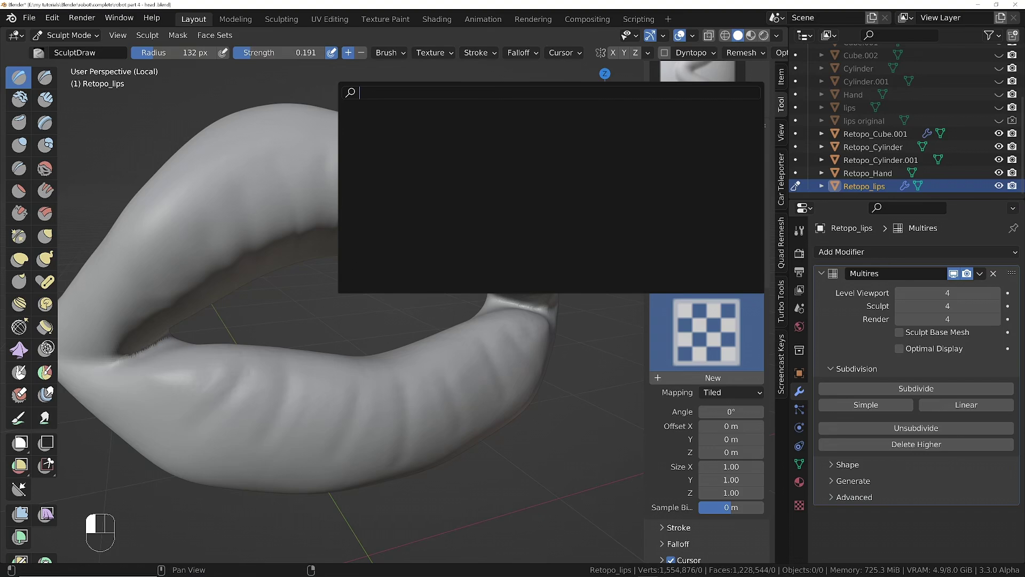
left_click(703, 354)
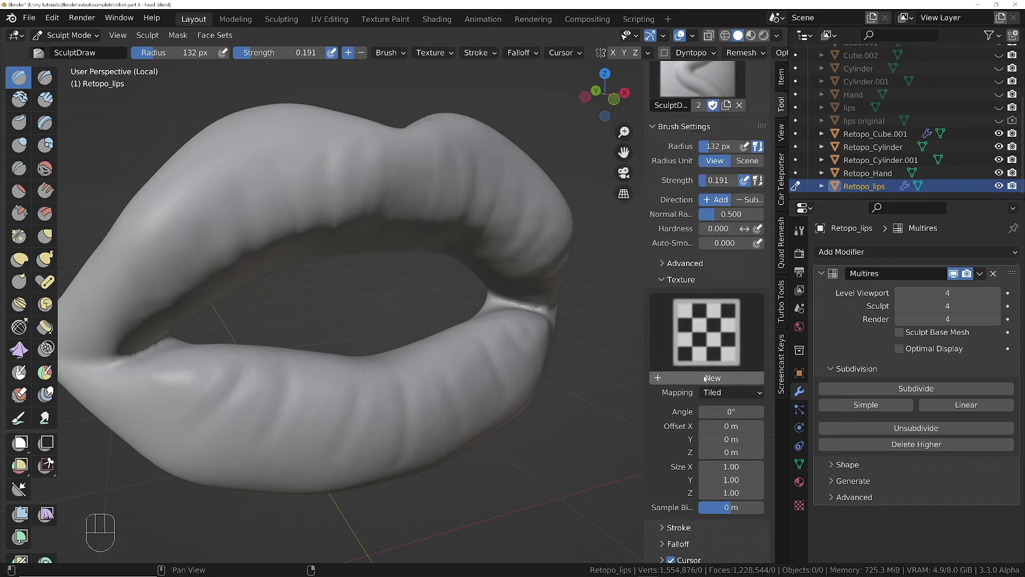
left_click(719, 379)
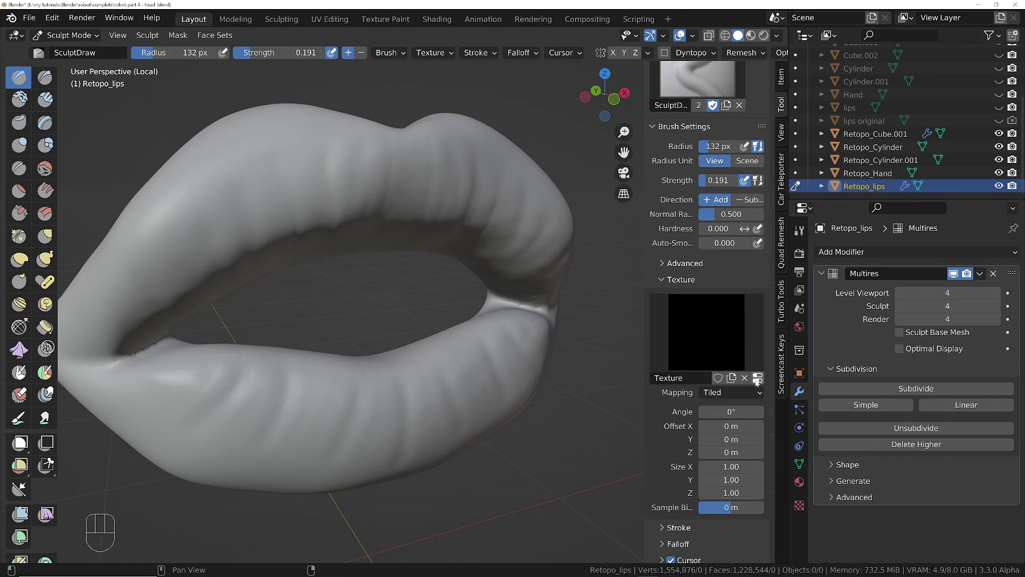
left_click(758, 379)
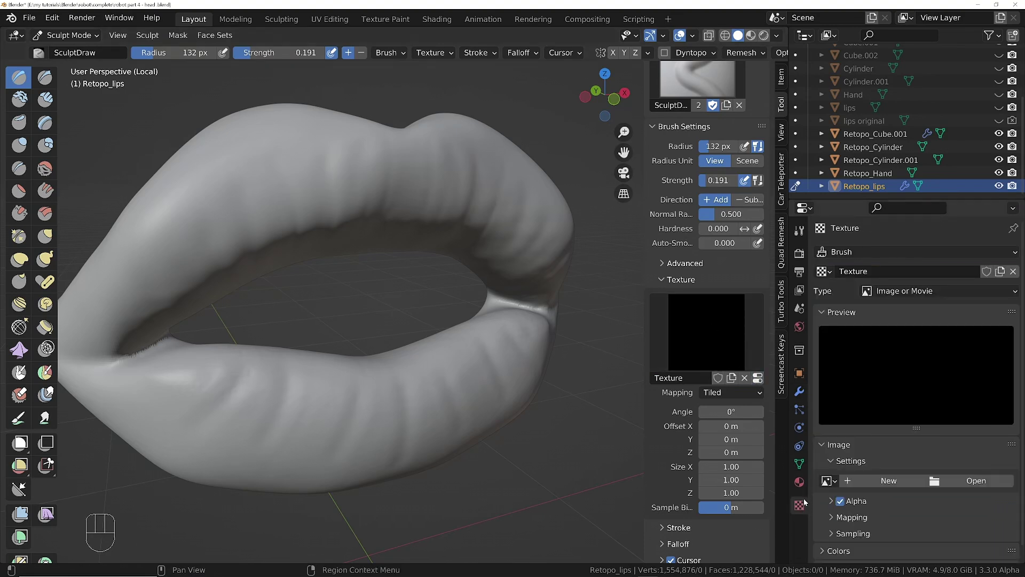
left_click(970, 481)
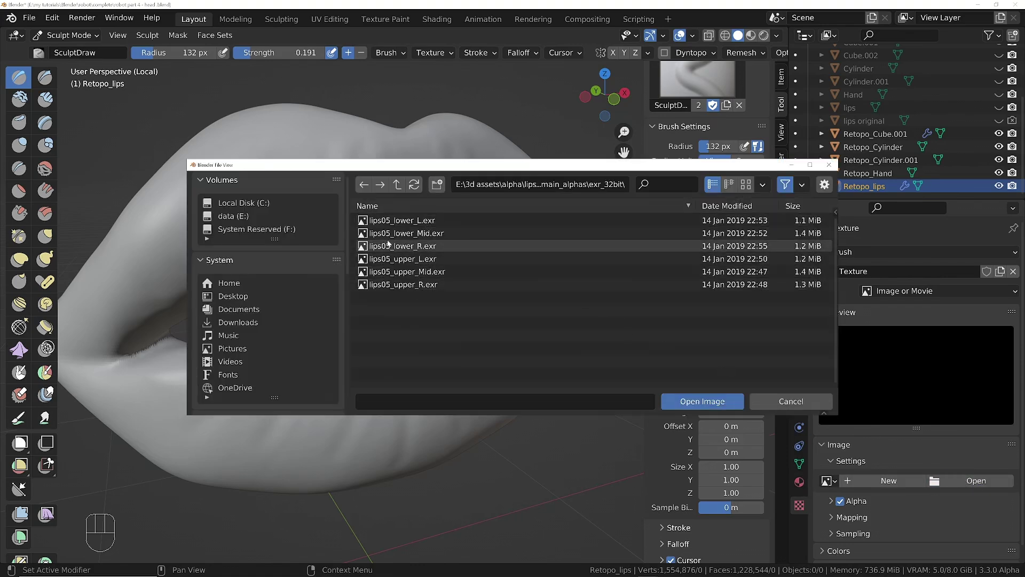
- Switch to Chrome and check in lips_workflow_blender.pdf where each main and transition alpha belongs on the lips
key("alt+Tab")
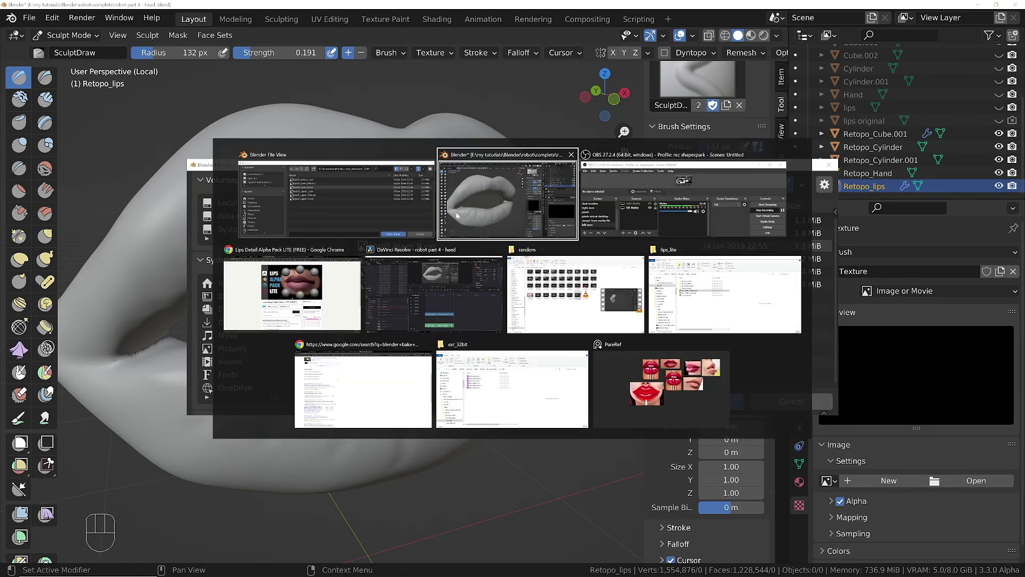
key("alt+Tab")
key("alt+Tab")
left_click(695, 7)
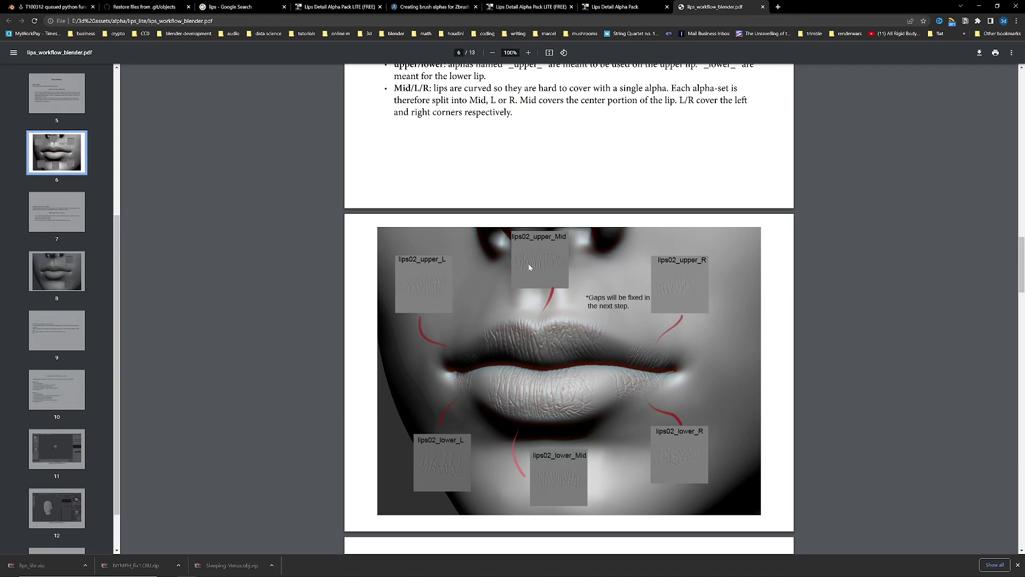
scroll(531, 242, "down", 10)
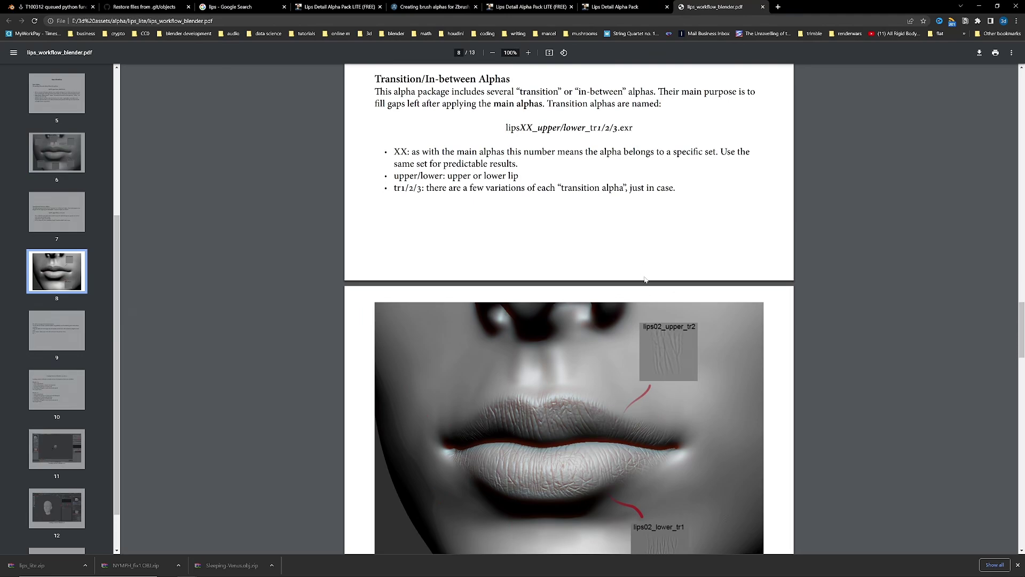
scroll(652, 330, "down", 1)
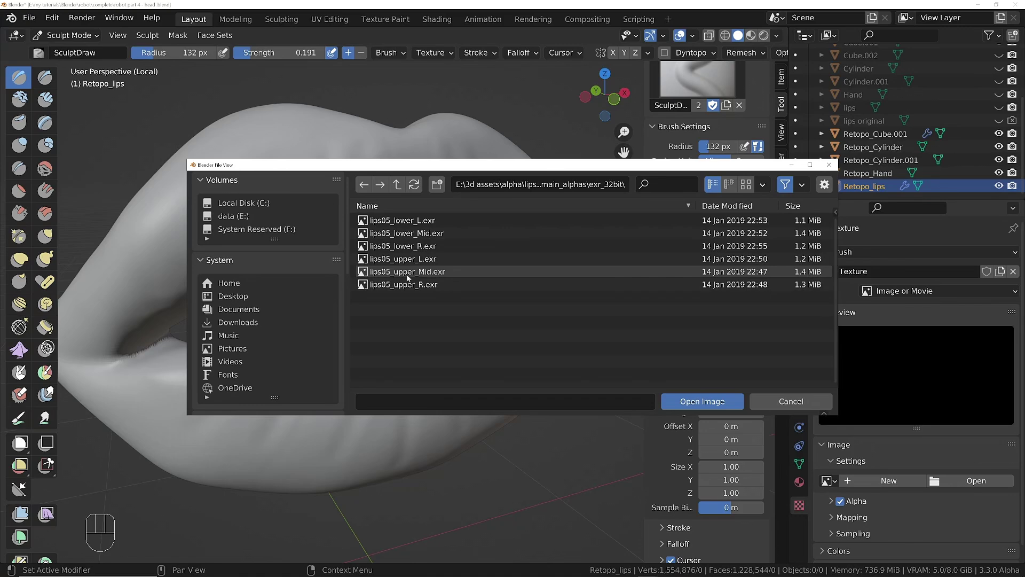
- In Blender, load lips05_upper_Mid.exr as the brush texture image and set the texture's sample bias to -0.5 m
left_click(408, 272)
left_click(696, 405)
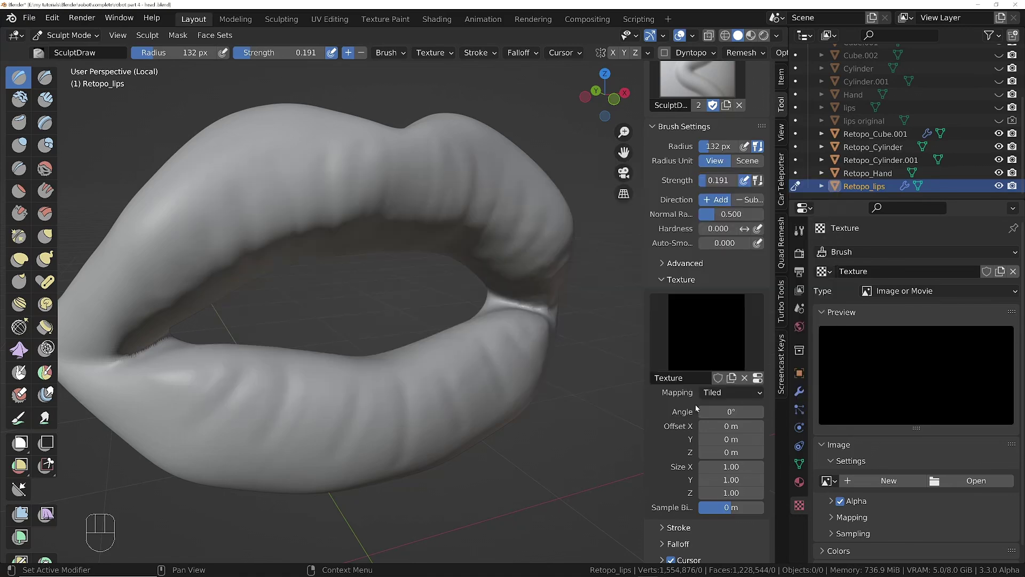
scroll(718, 323, "down", 8)
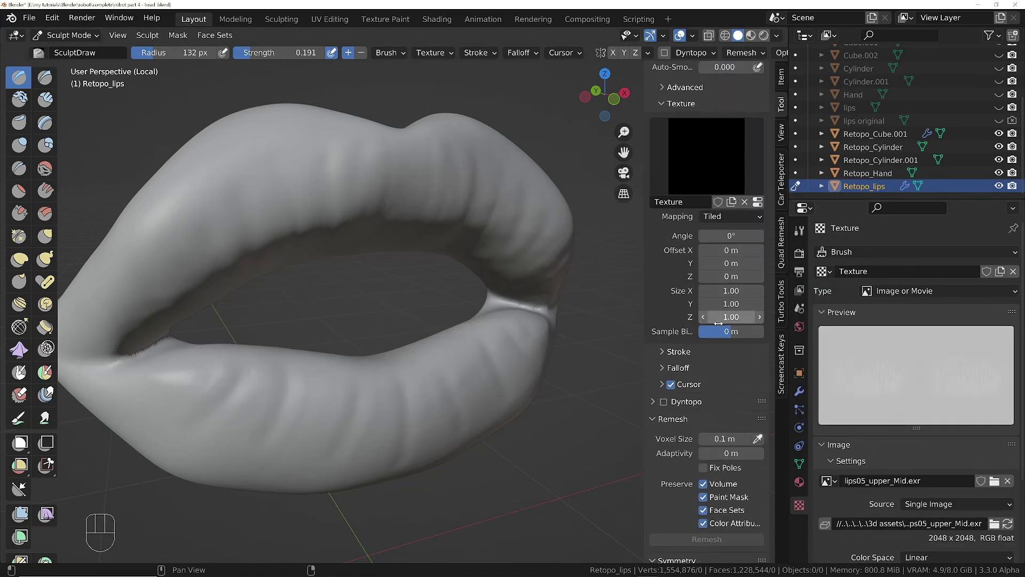
left_click(718, 331)
type("-0.5")
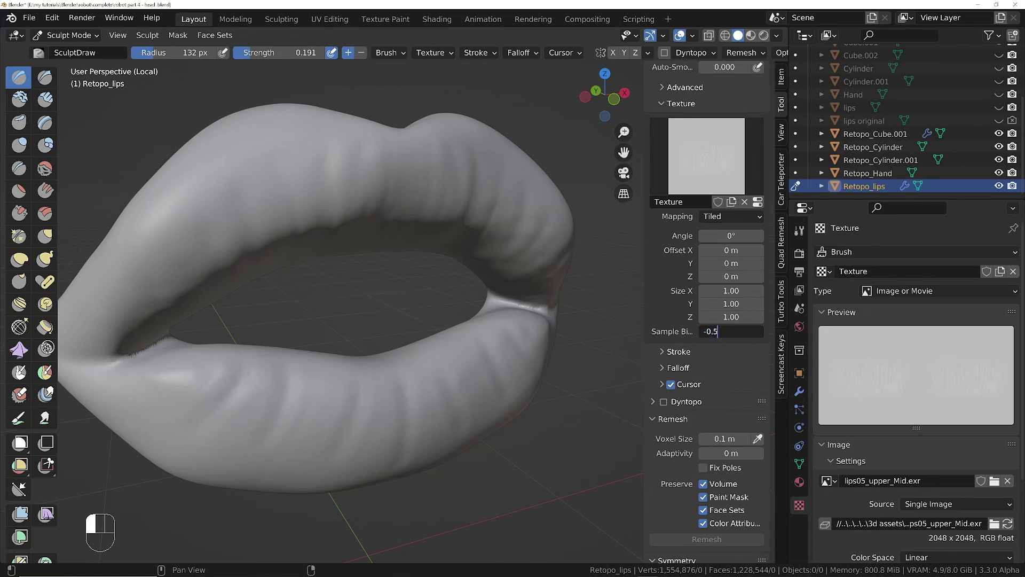
key("Return")
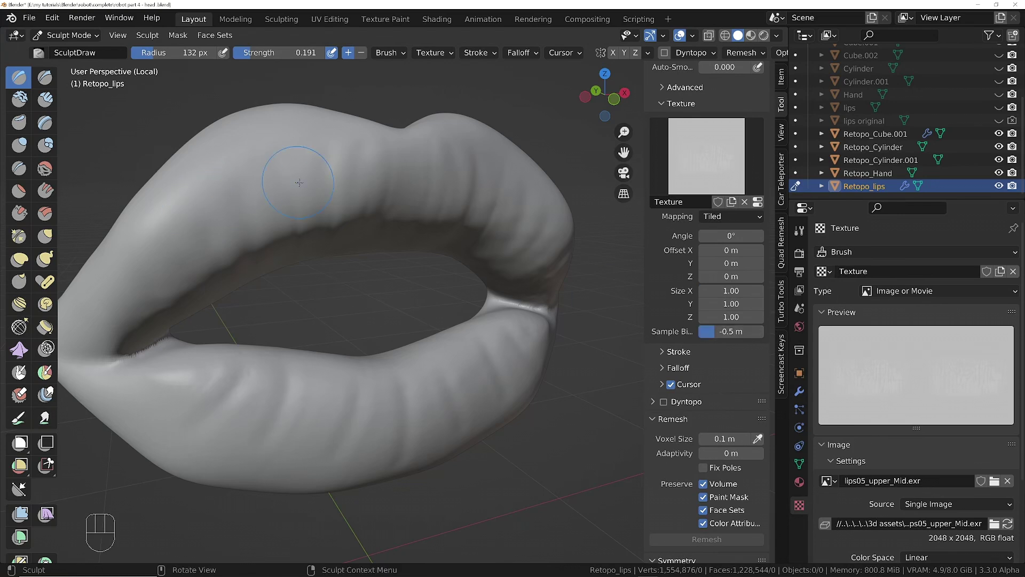
- Set the Draw brush's stroke method to Anchored
left_click(479, 52)
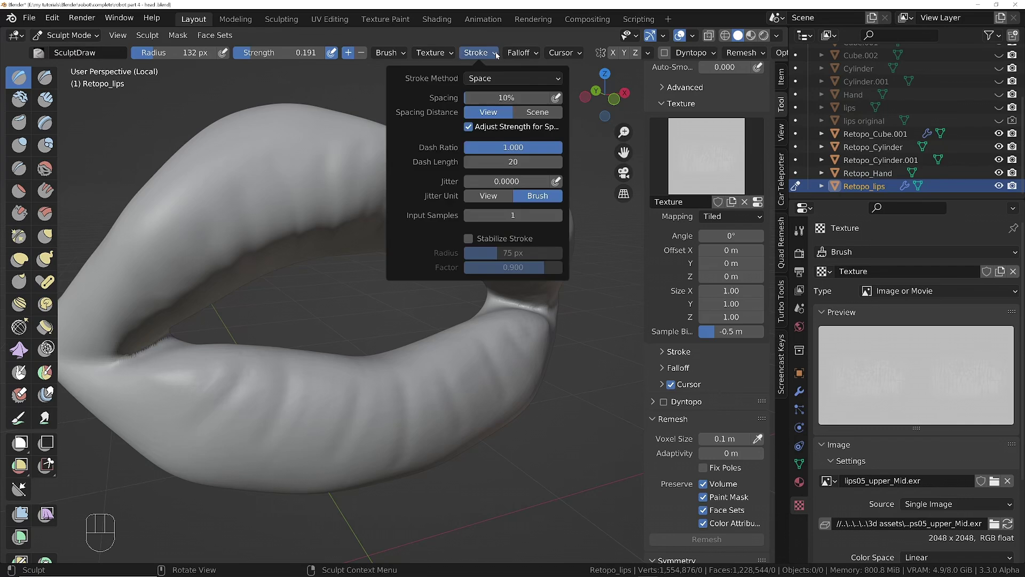
left_click(498, 79)
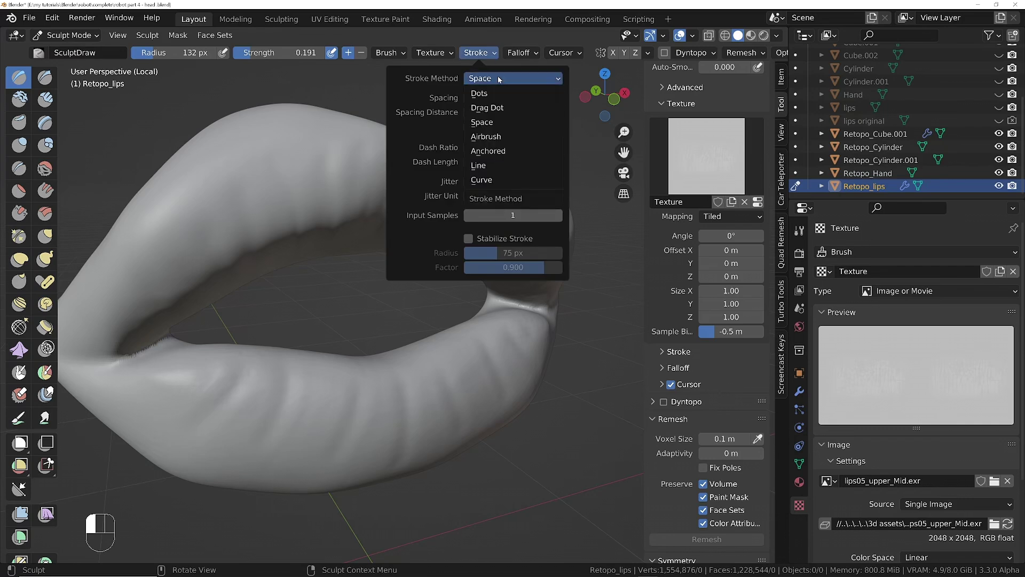
left_click(487, 150)
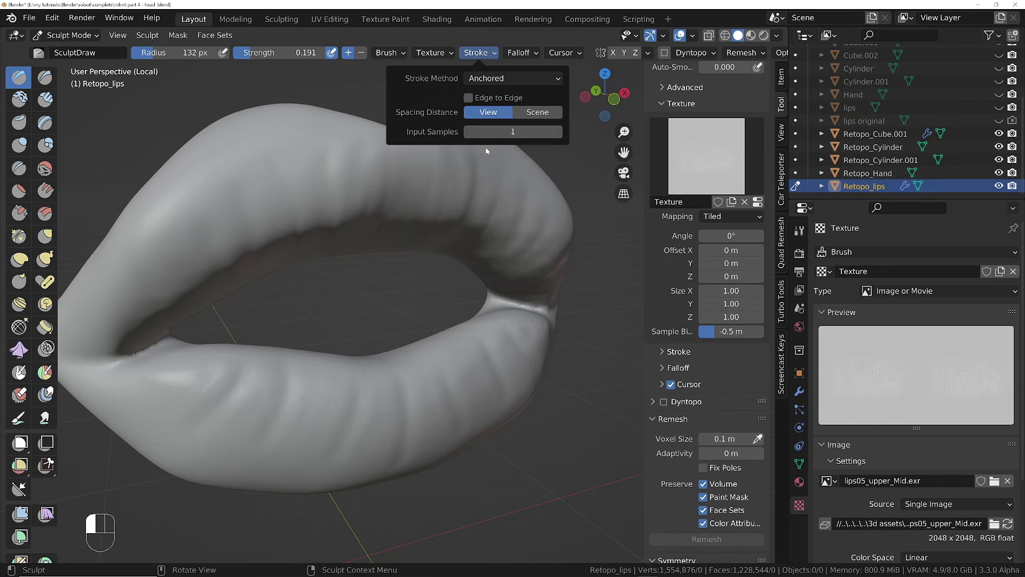
- Try stamping the lip alpha on the upper lip with the tiled texture mapping
mouse_move(415, 214)
middle_mouse_down()
mouse_move(391, 209)
mouse_move(402, 188)
mouse_move(426, 211)
middle_mouse_up()
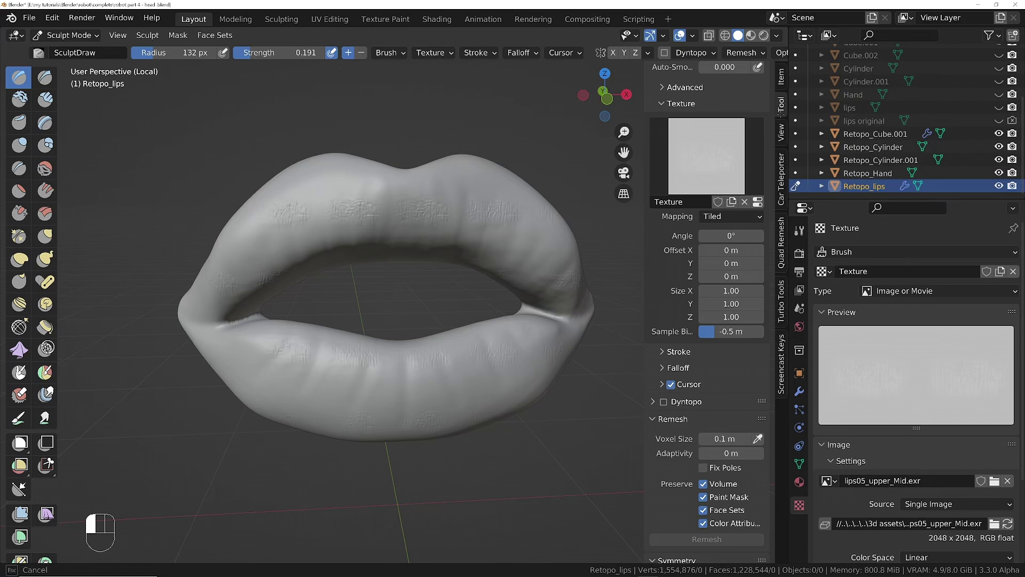
left_click(455, 194)
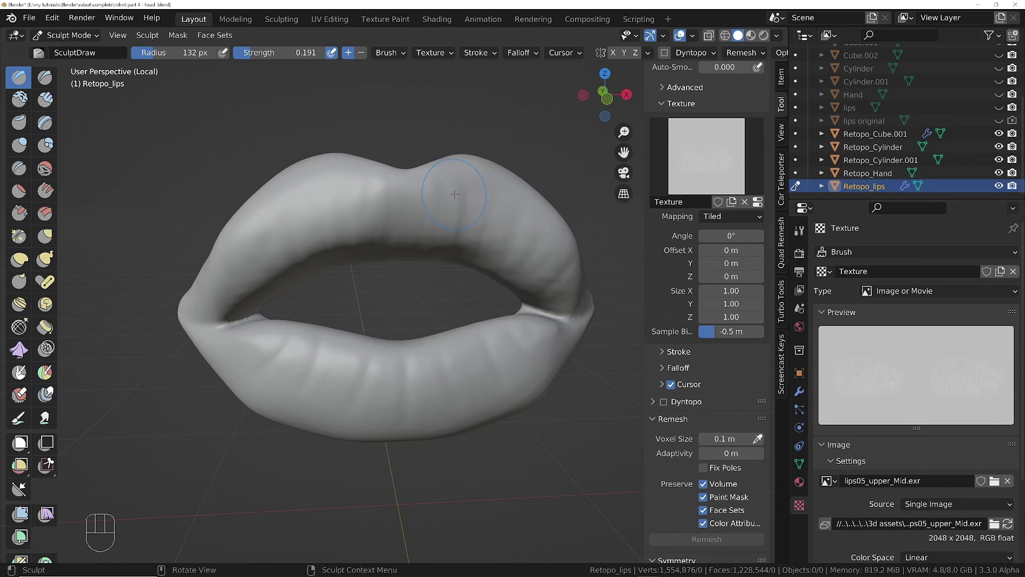
- Set the Draw brush's texture mapping to Area Plane and expand its advanced brush settings
left_click(436, 54)
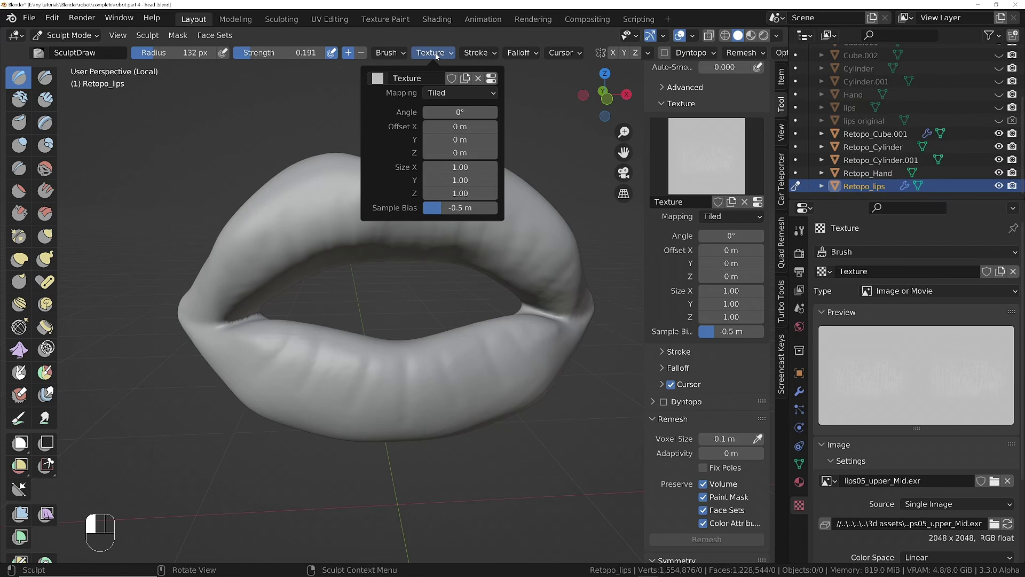
left_click(464, 94)
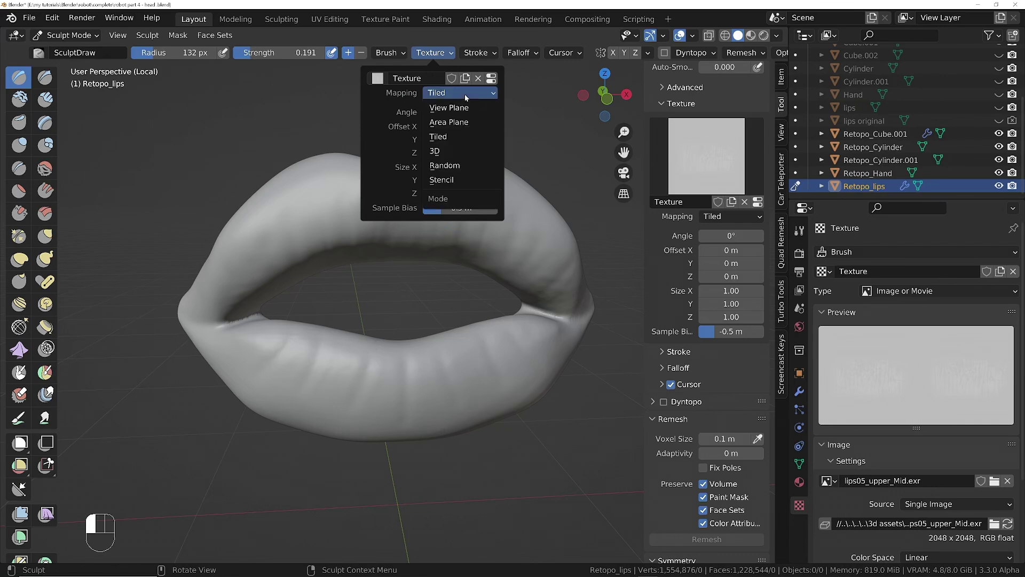
left_click(457, 122)
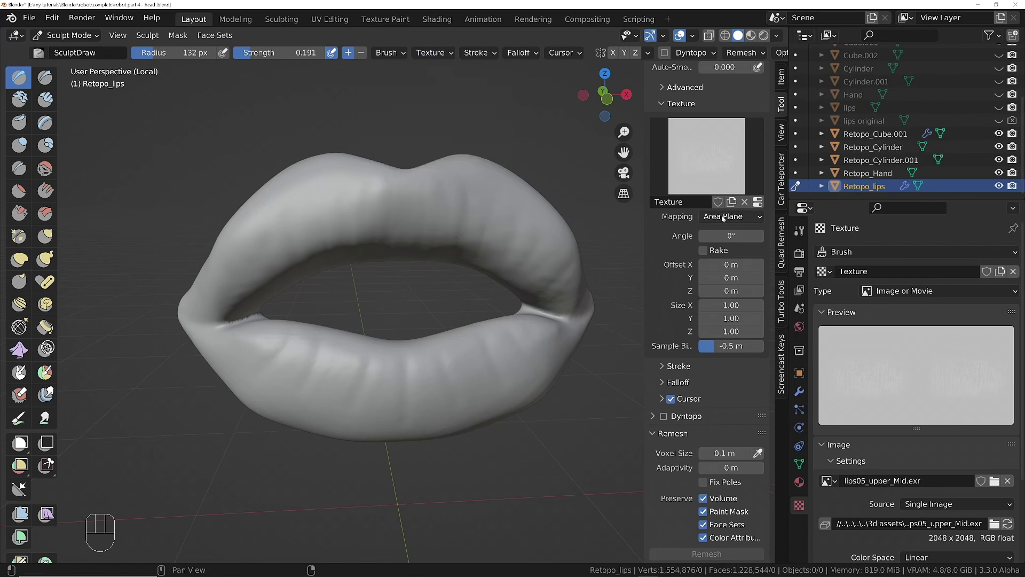
scroll(688, 314, "up", 8)
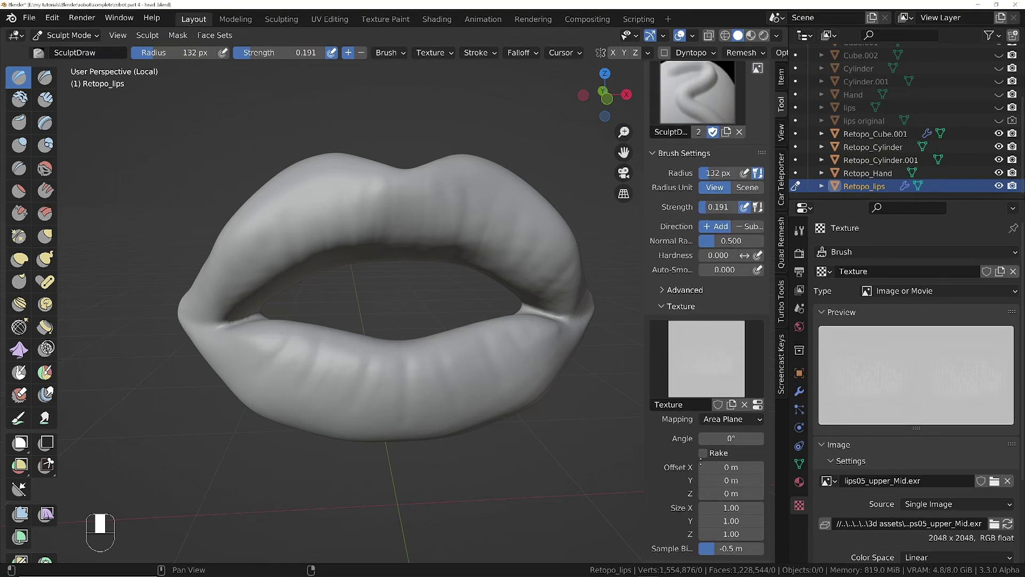
left_click(674, 290)
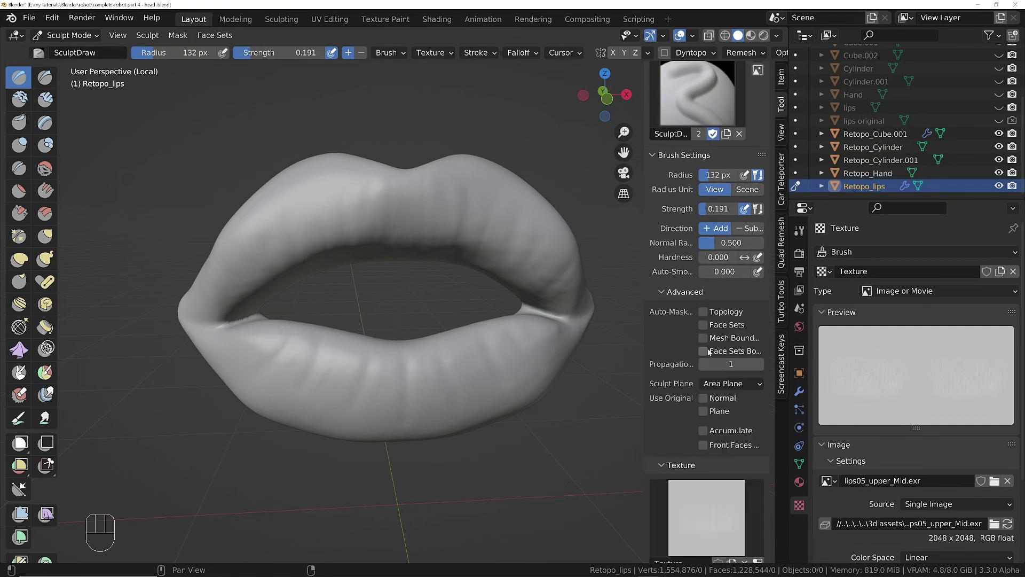
- Undo a weak test stamp, raise the brush strength to 0.498 and stamp the upper middle alpha on the centre of the upper lip
left_click_drag(400, 193, 422, 206)
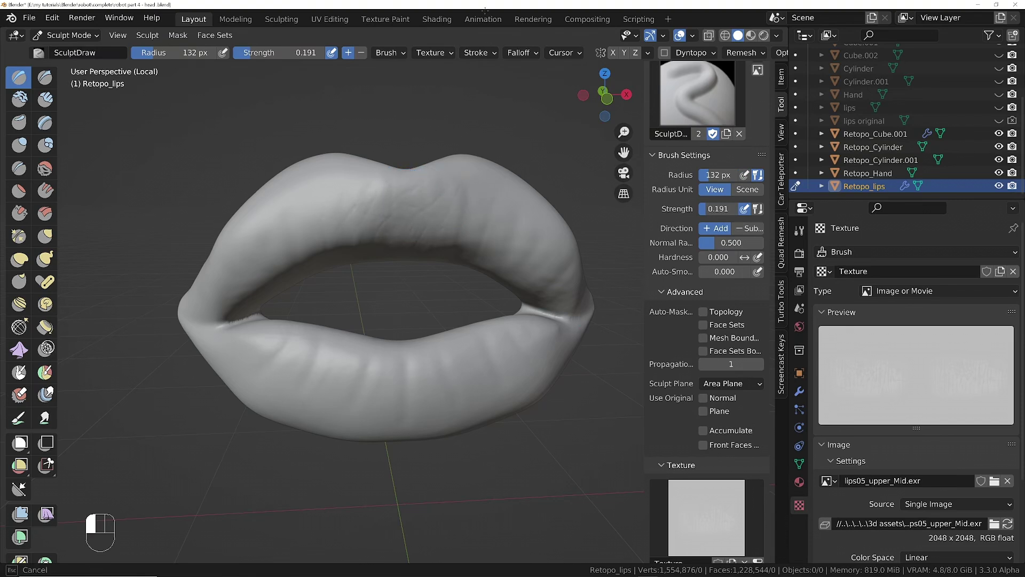
key("ctrl+z")
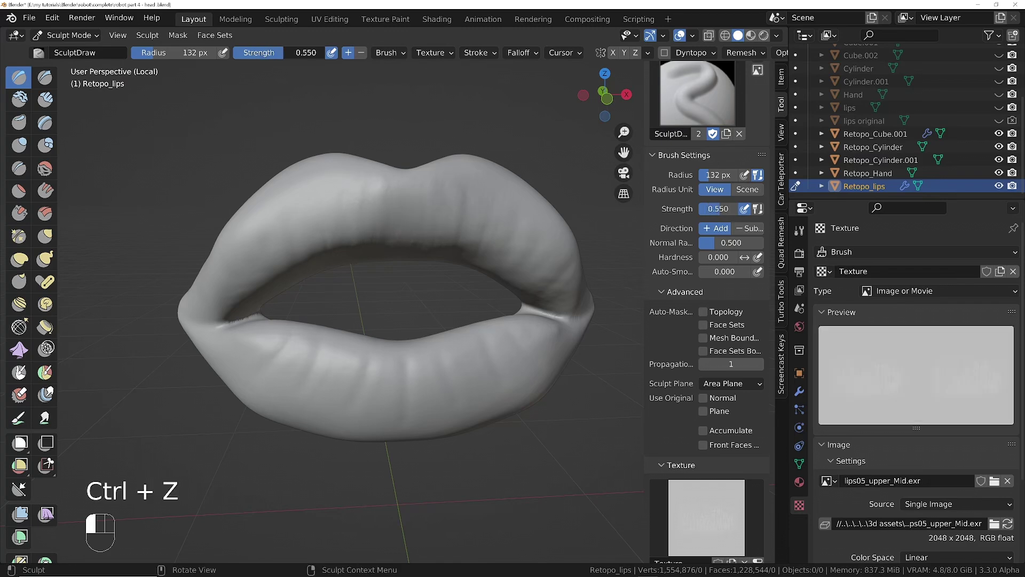
mouse_move(399, 217)
left_mouse_down()
mouse_move(480, 251)
mouse_move(395, 384)
left_mouse_up()
middle_click_drag(395, 384, 373, 260)
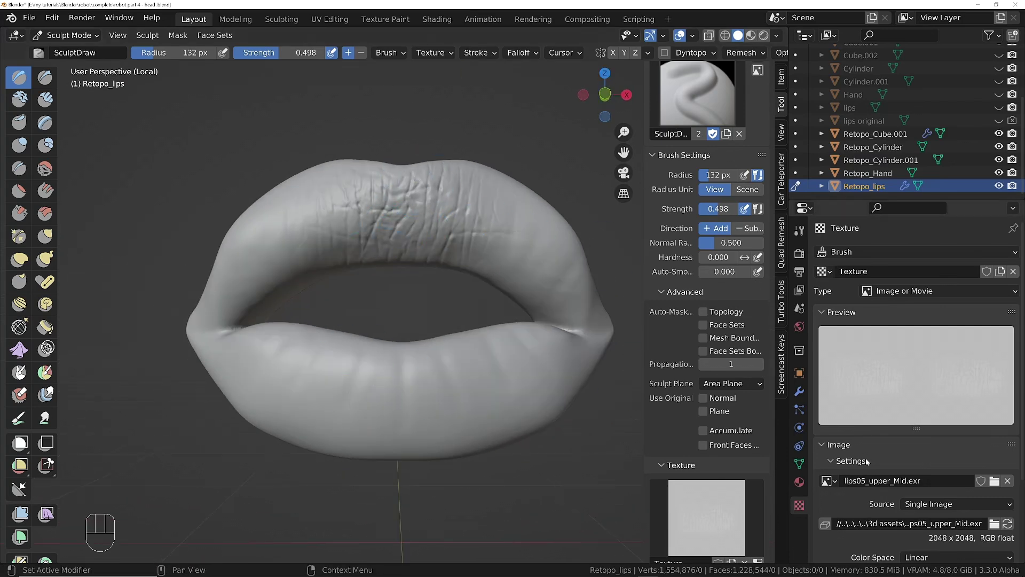
- Load lips05_lower_Mid.exr as the brush texture image and stamp it on the centre of the lower lip
scroll(990, 420, "down", 5)
left_click(992, 421)
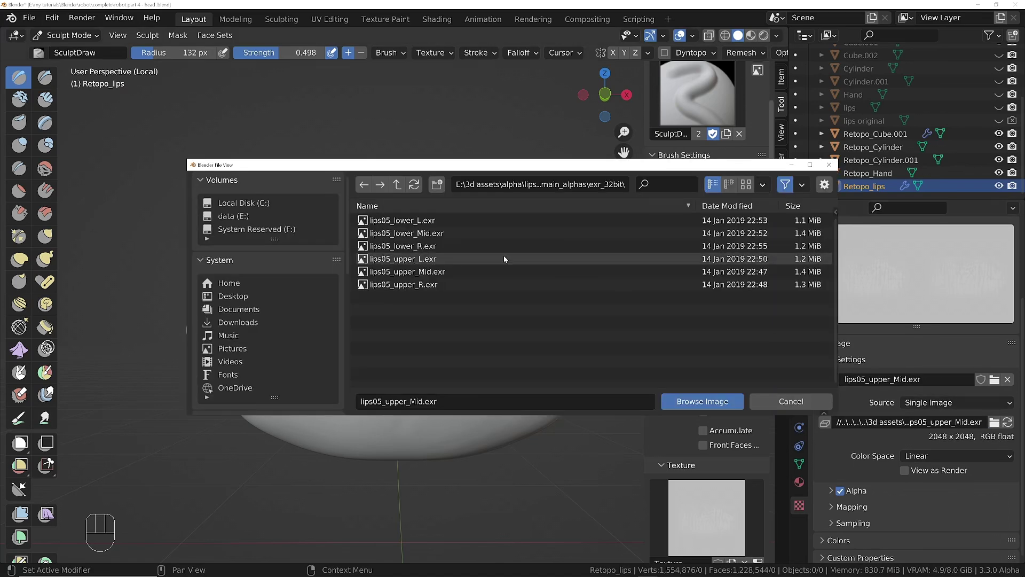
double_click(406, 233)
mouse_move(373, 389)
left_mouse_down()
mouse_move(406, 384)
mouse_move(433, 395)
left_mouse_up()
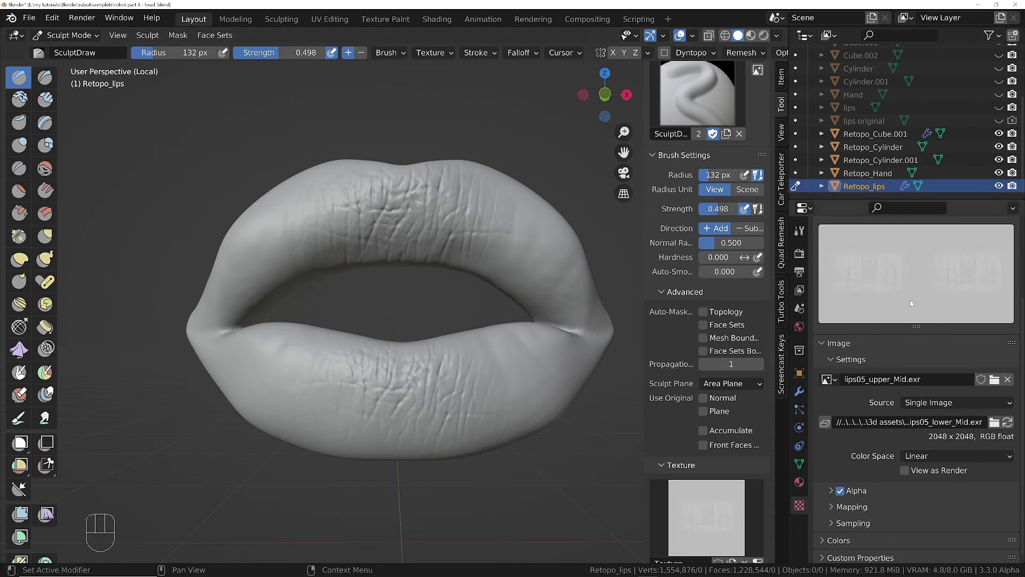
- Load lips05_lower_L.exr as the brush texture image and stamp it near the left corner of the lower lip
left_click(986, 422)
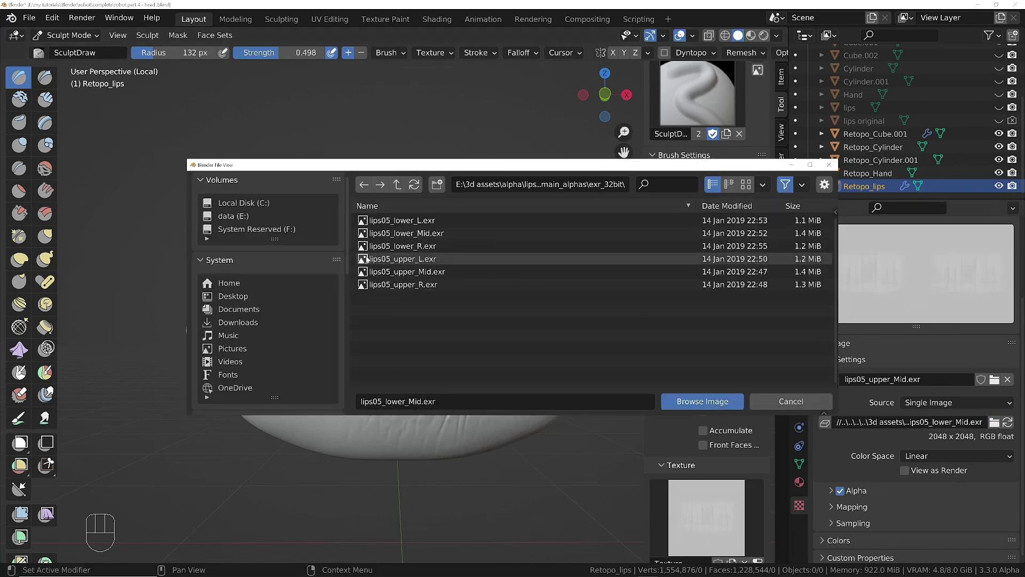
left_click(398, 220)
key("Escape")
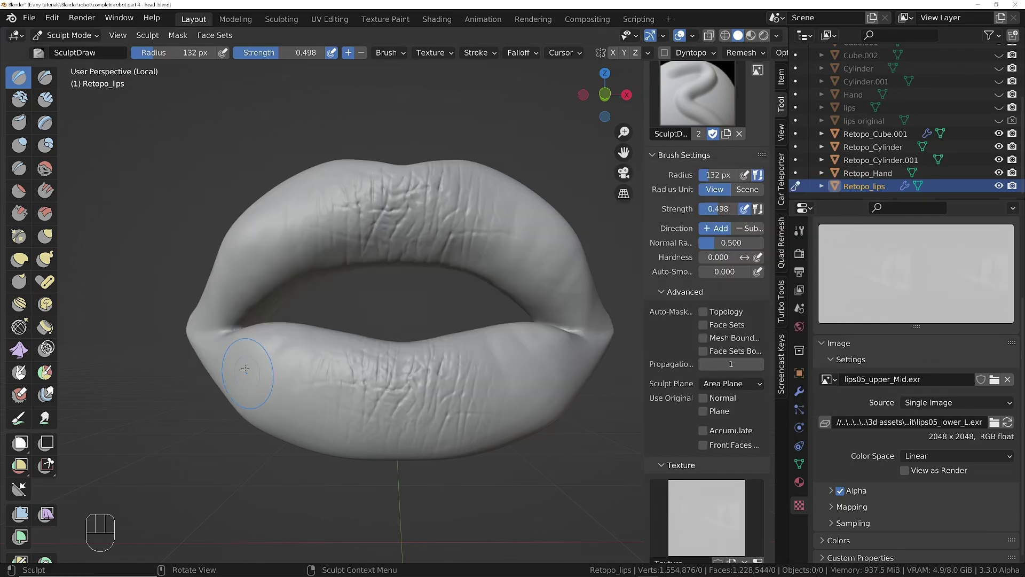
left_click_drag(251, 369, 264, 363)
- Load lips05_lower_R.exr as the brush texture image and stamp it near the right corner of the lower lip
left_click(994, 423)
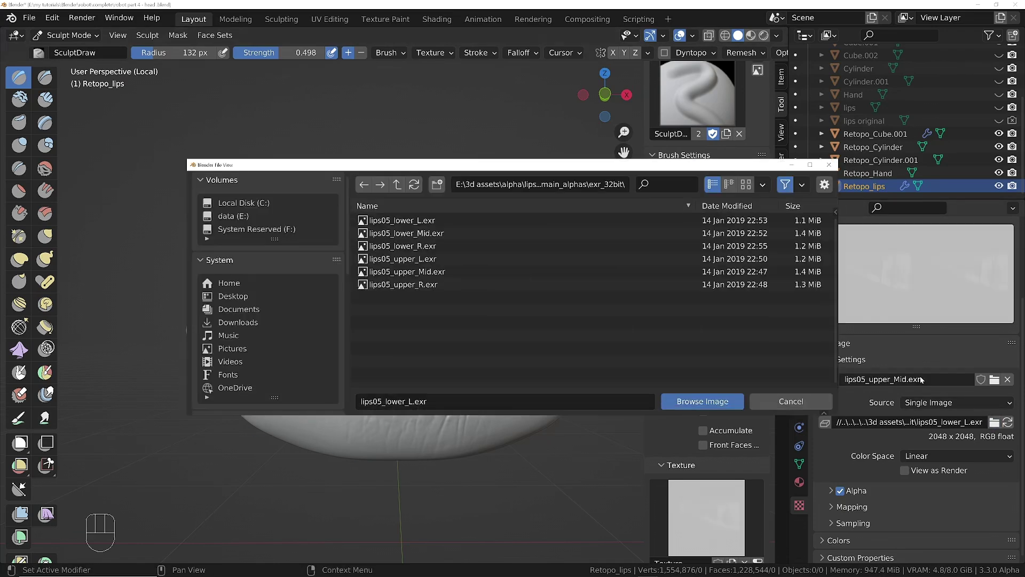
double_click(407, 246)
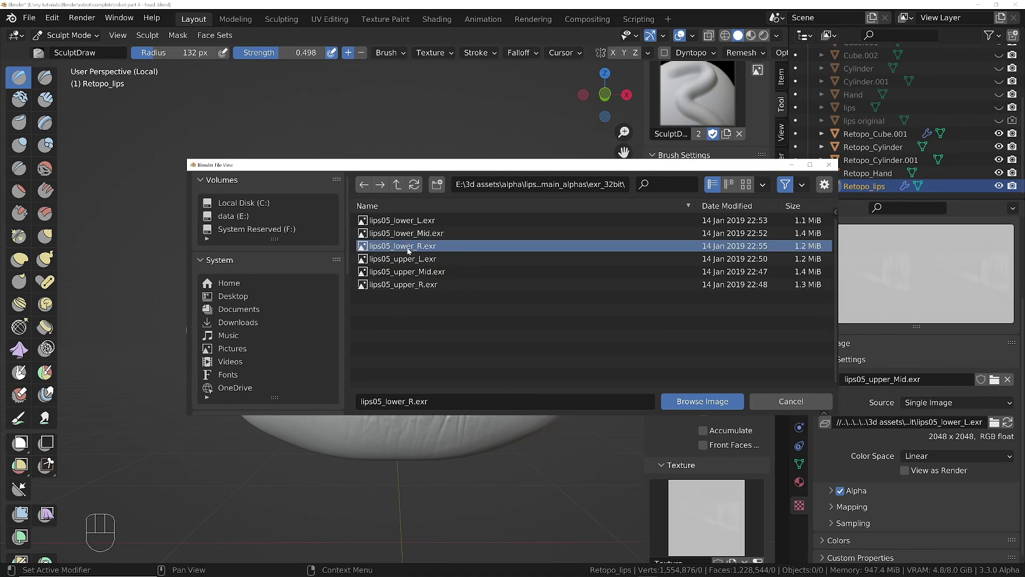
mouse_move(556, 433)
left_mouse_down()
mouse_move(540, 368)
mouse_move(550, 352)
mouse_move(507, 374)
mouse_move(540, 363)
left_mouse_up()
- Load lips05_upper_L.exr as the brush texture image and stamp it near the left corner of the upper lip
left_click(994, 422)
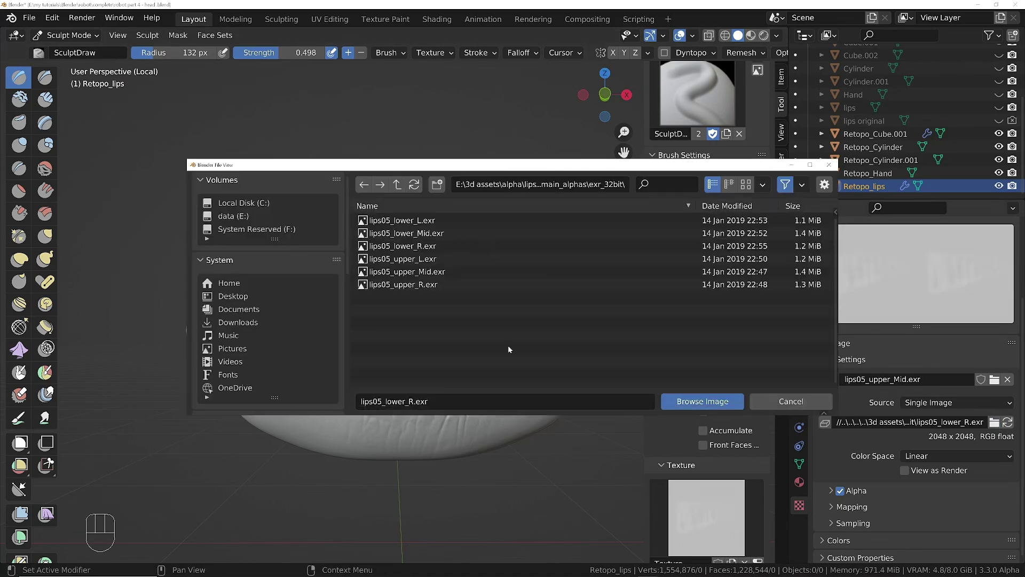
key("Escape")
mouse_move(240, 284)
left_mouse_down()
mouse_move(267, 200)
mouse_move(214, 140)
left_mouse_up()
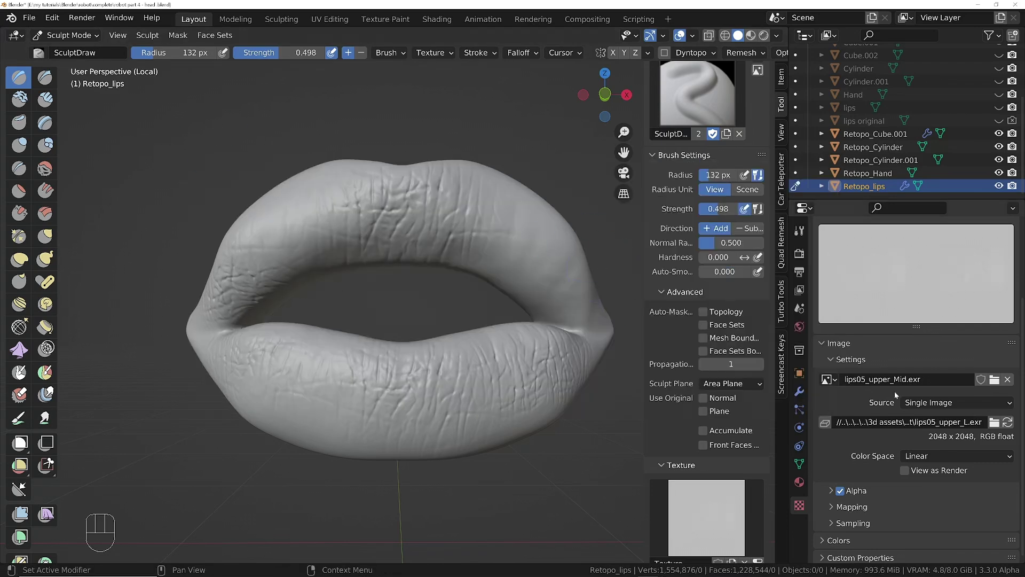
- Load lips05_upper_R.exr as the brush texture image and stamp it near the right corner of the upper lip
left_click(994, 423)
double_click(417, 285)
mouse_move(561, 272)
left_mouse_down()
mouse_move(566, 325)
mouse_move(561, 289)
mouse_move(534, 259)
left_mouse_up()
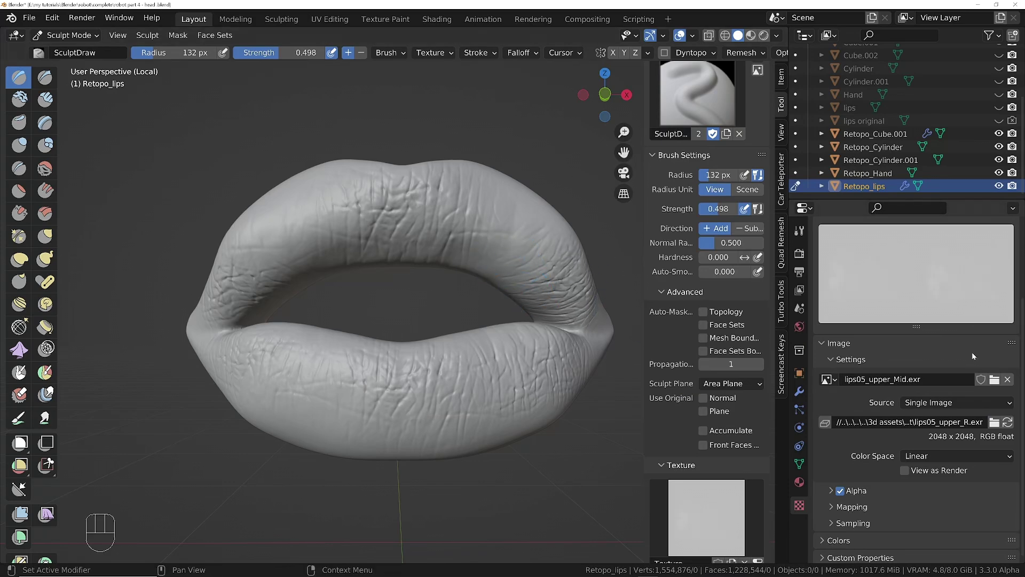
- Load the transition alpha lips05_lower_tr1.exr from the exr_32bit folder of lips_transition_alphas as the brush texture image
left_click(994, 422)
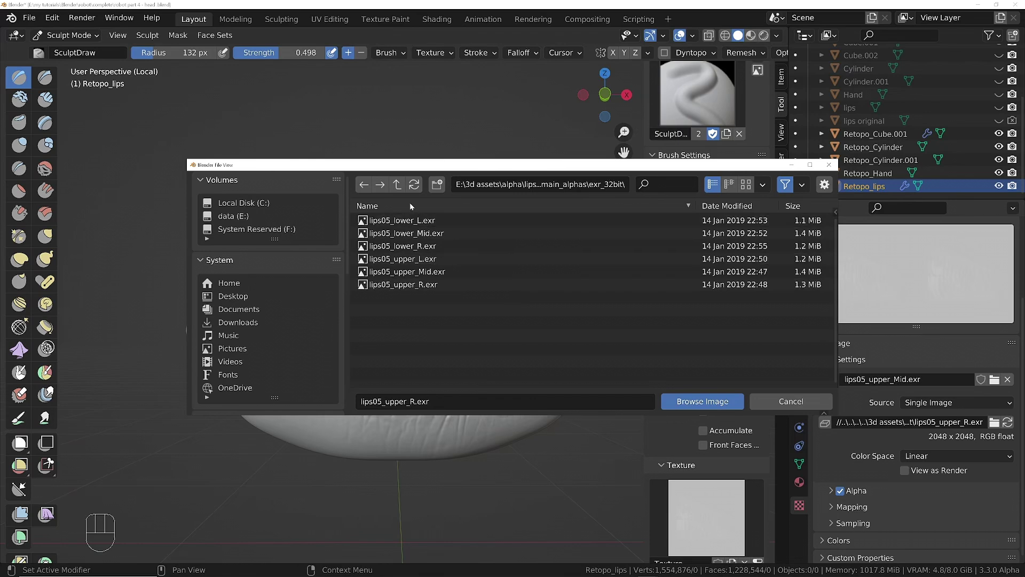
left_click(397, 185)
left_click(397, 184)
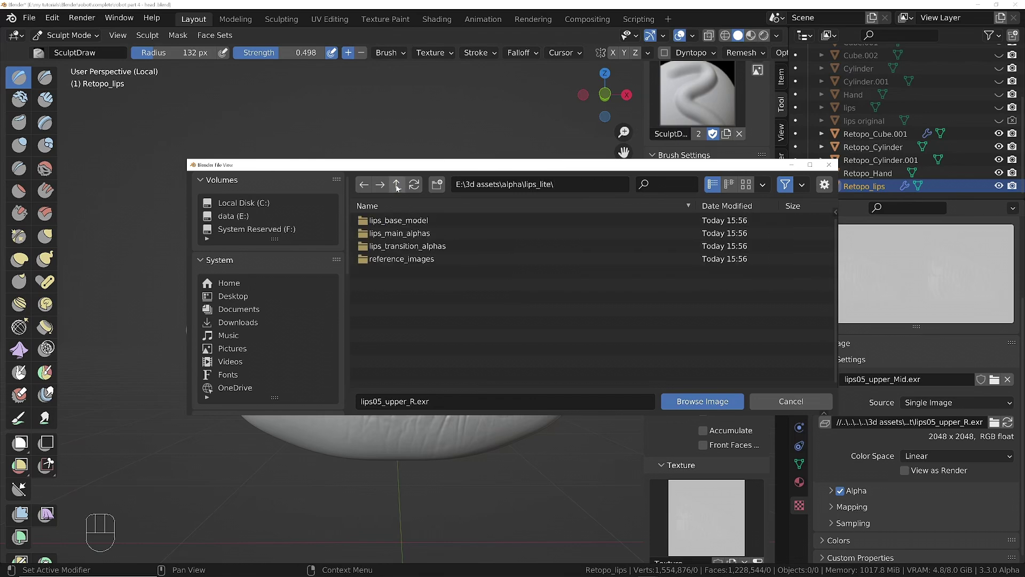
double_click(395, 246)
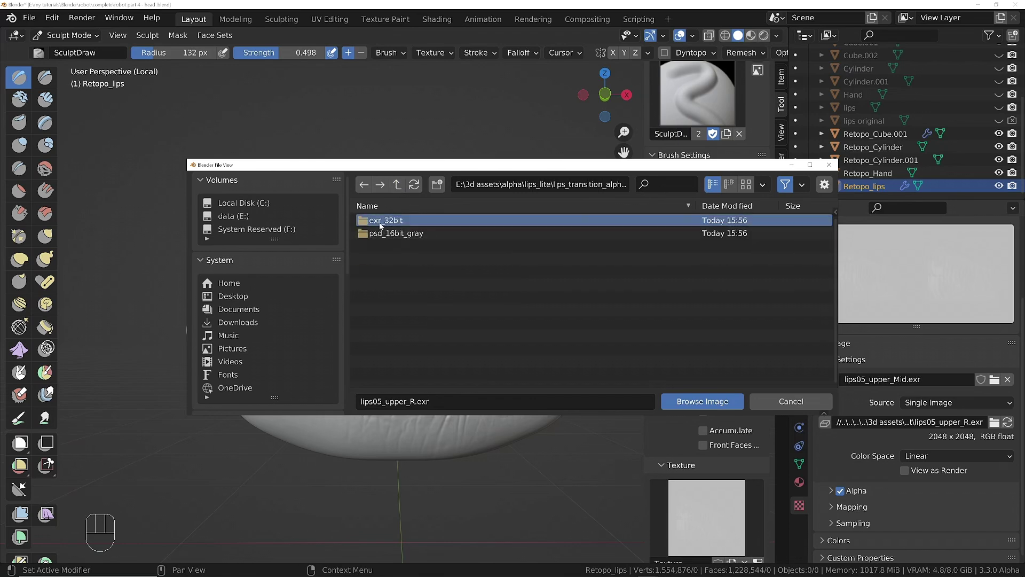
double_click(381, 221)
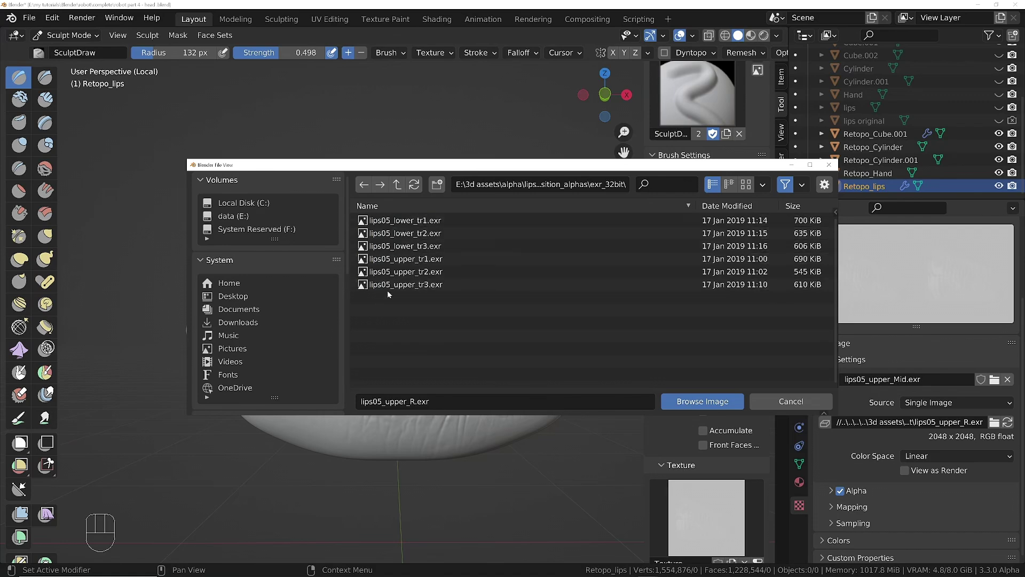
double_click(398, 220)
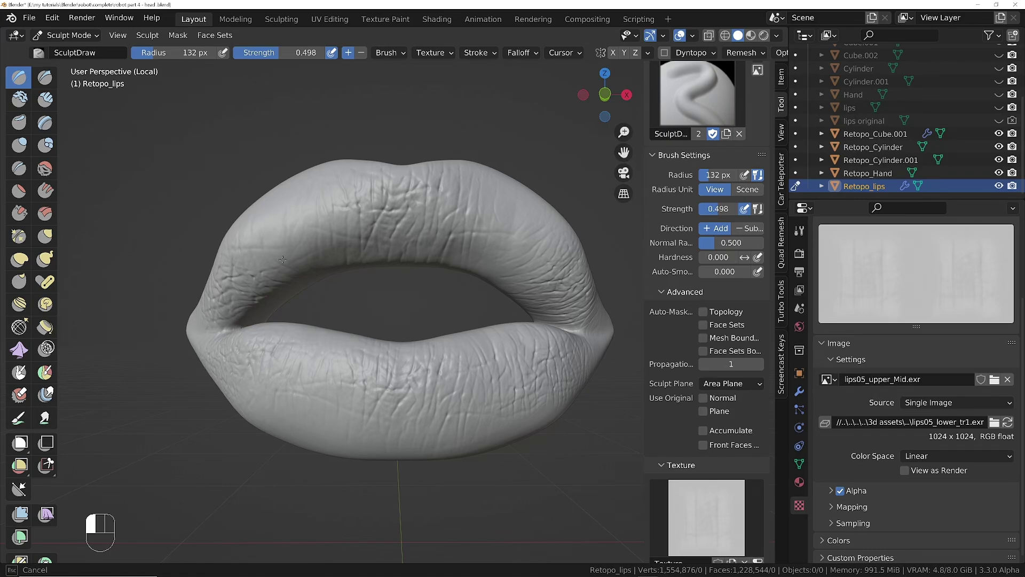
- Undo the last stamp, lower the brush strength to 0.327 and stamp the transition alpha around the left side of the lips
mouse_move(282, 259)
middle_mouse_down()
mouse_move(308, 384)
mouse_move(262, 301)
middle_mouse_up()
key("ctrl+z")
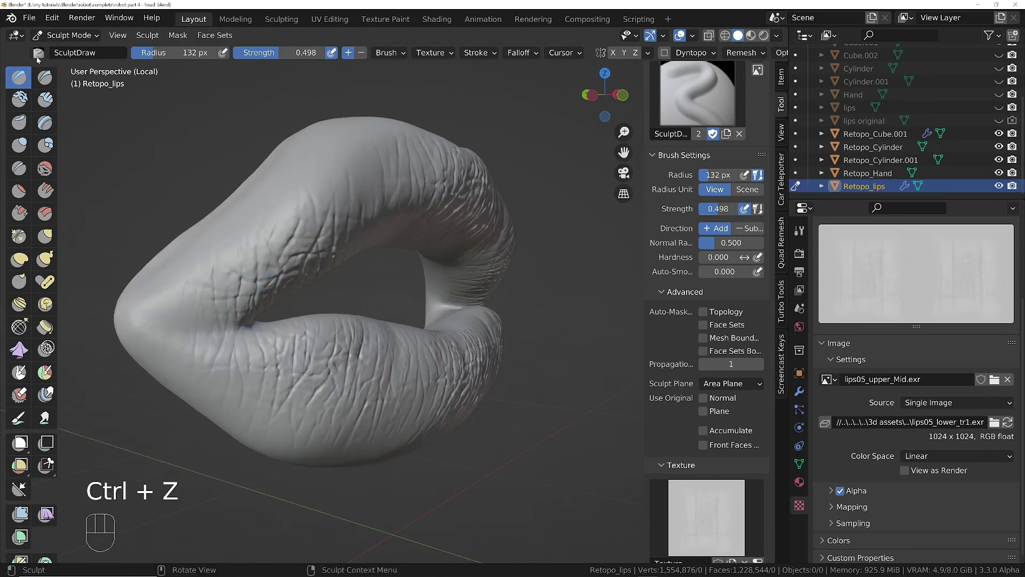
left_click_drag(307, 52, 278, 52)
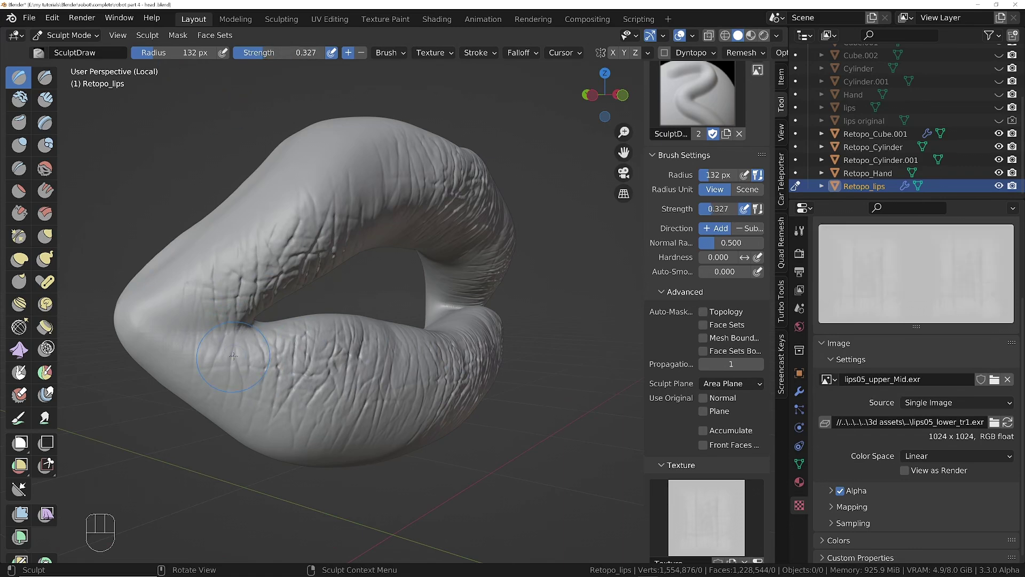
left_click_drag(297, 438, 267, 422)
mouse_move(200, 299)
left_mouse_down()
mouse_move(214, 273)
mouse_move(204, 376)
left_mouse_up()
middle_click_drag(204, 379, 251, 373)
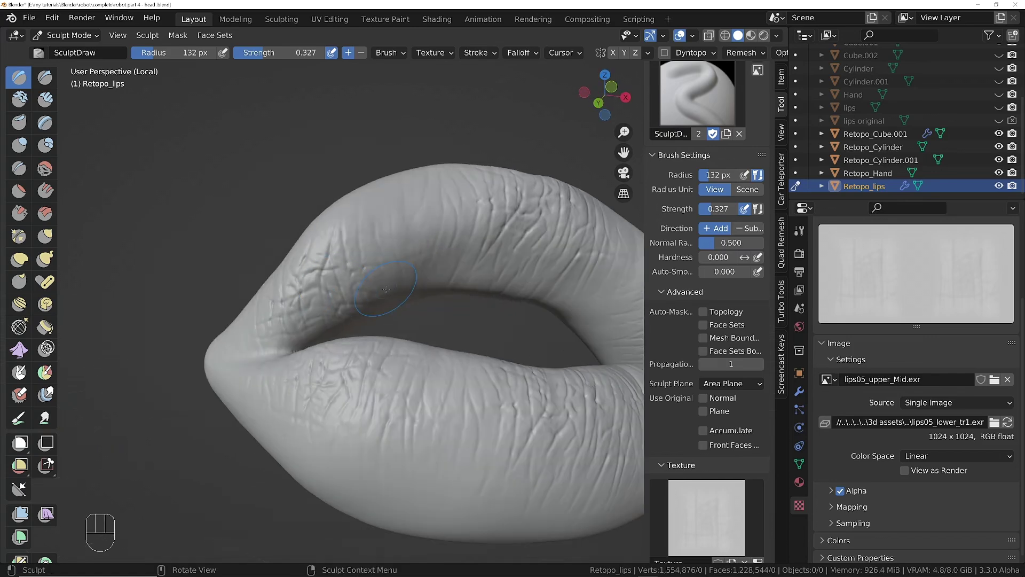
scroll(374, 347, "up", 3)
middle_click_drag(422, 298, 410, 372, "shift")
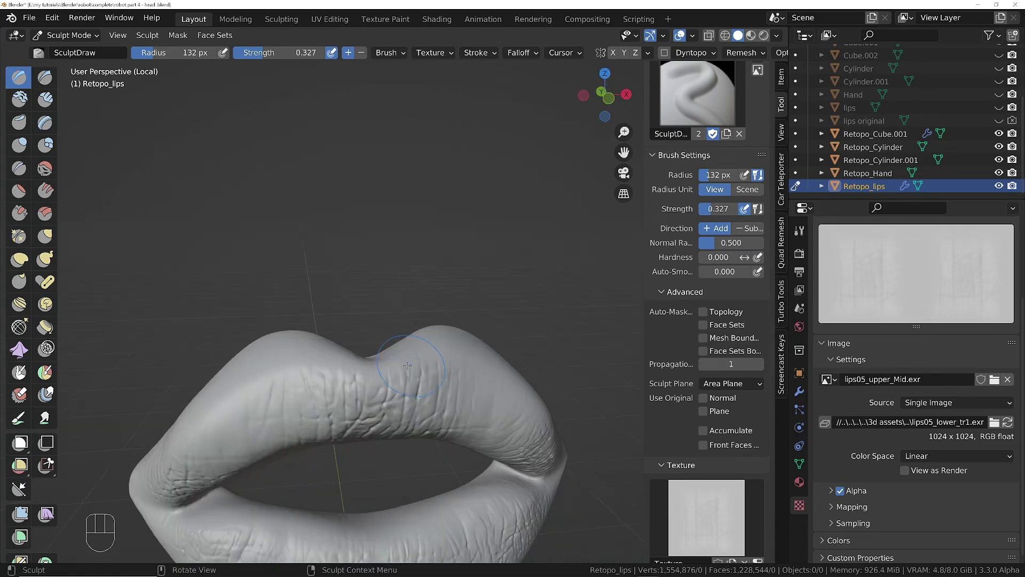
- Set the Draw brush's stroke method to Space and adjust its stroke spacing
scroll(411, 373, "down", 3)
left_click(441, 53)
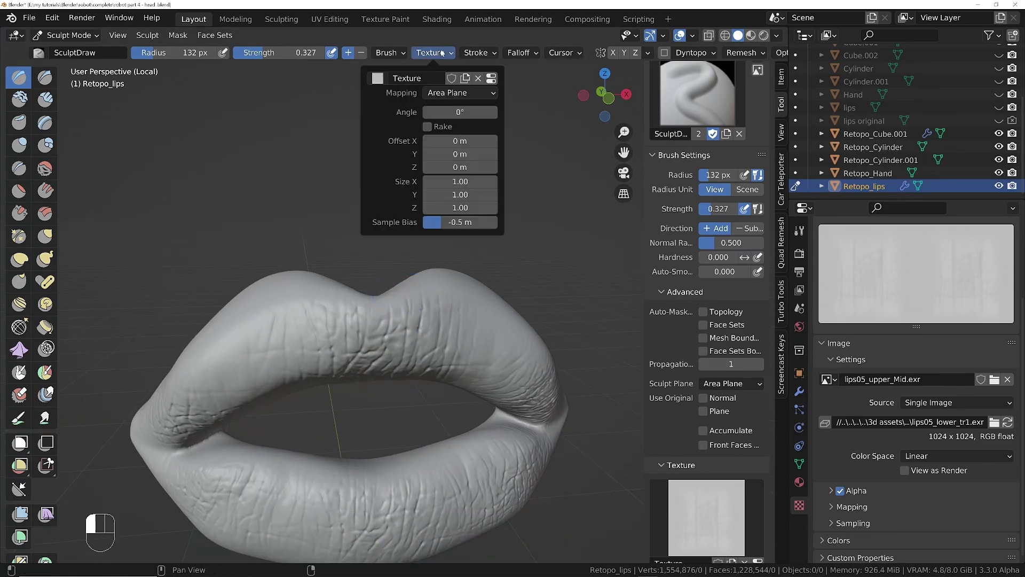
left_click(476, 52)
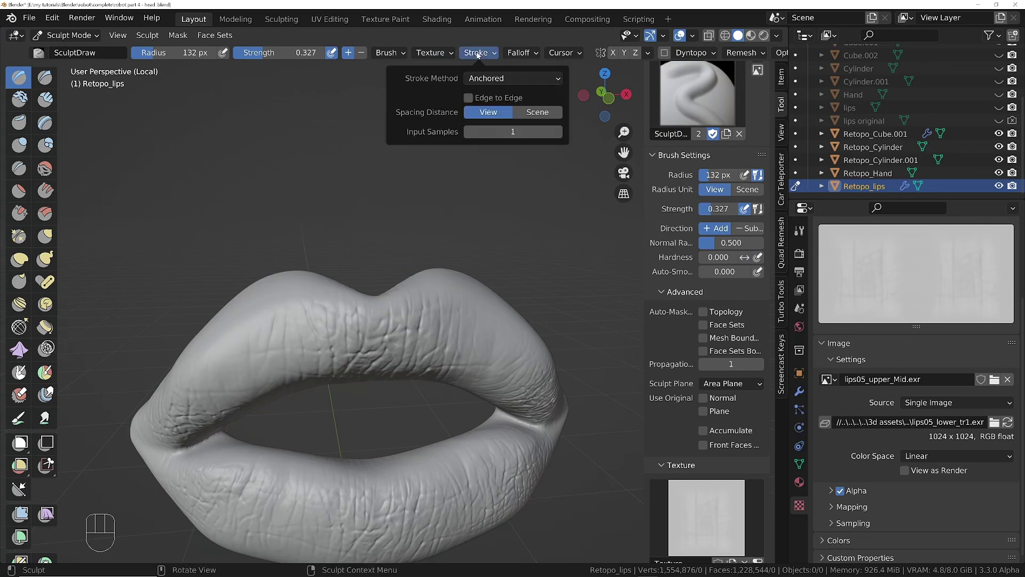
left_click(502, 79)
left_click(475, 123)
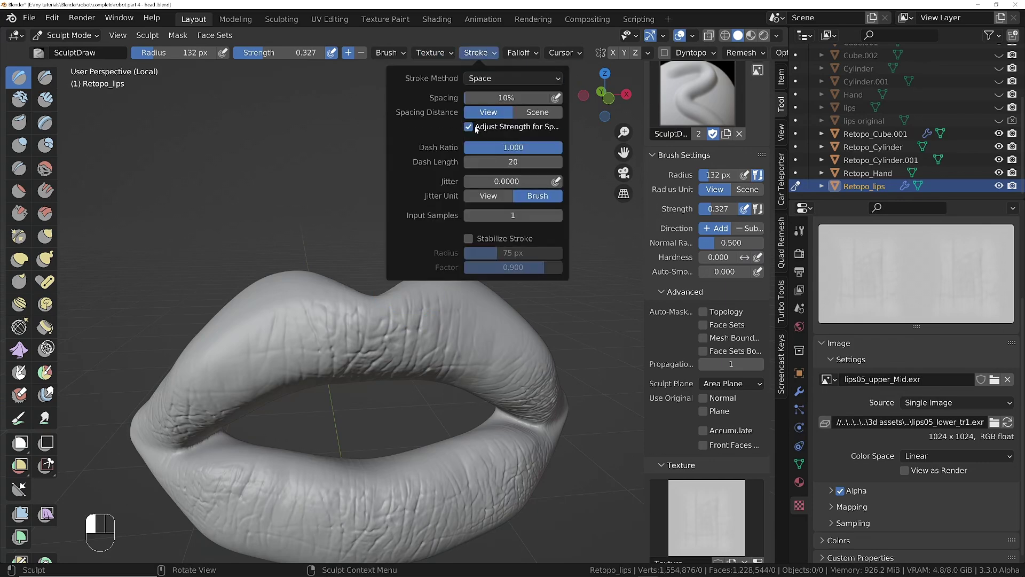
mouse_move(507, 97)
left_mouse_down()
mouse_move(529, 98)
mouse_move(497, 97)
left_mouse_up()
- Enlarge the Draw brush radius to 248 px and apply the transition alpha along the top edge of the upper lip
middle_click_drag(496, 341, 410, 343)
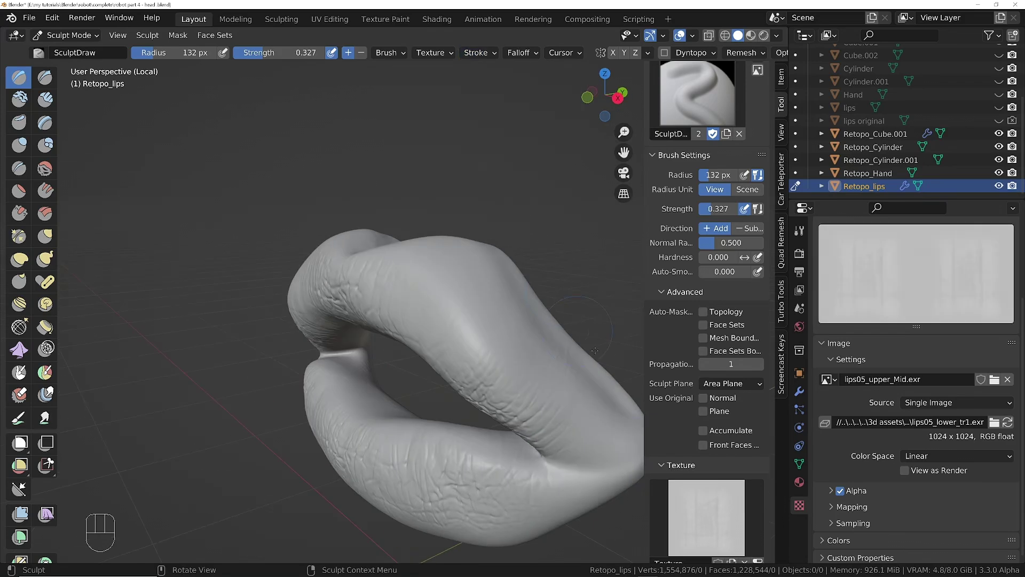
middle_click_drag(709, 485, 709, 192)
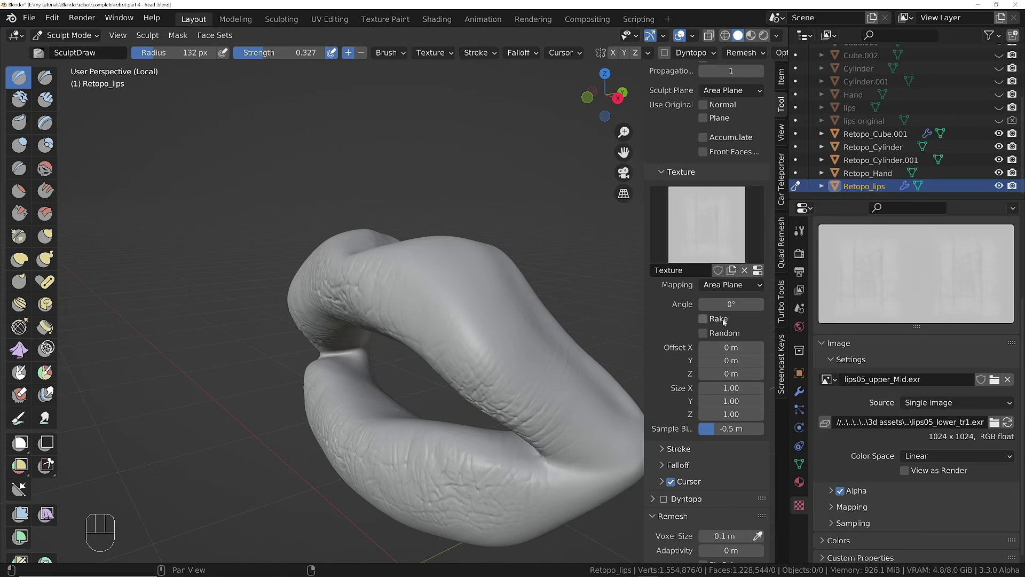
mouse_move(476, 316)
middle_mouse_down()
mouse_move(507, 341)
mouse_move(515, 368)
middle_mouse_up()
middle_click_drag(469, 288, 405, 353, "shift")
middle_click_drag(406, 352, 401, 331, "ctrl")
key("f")
left_click(430, 331)
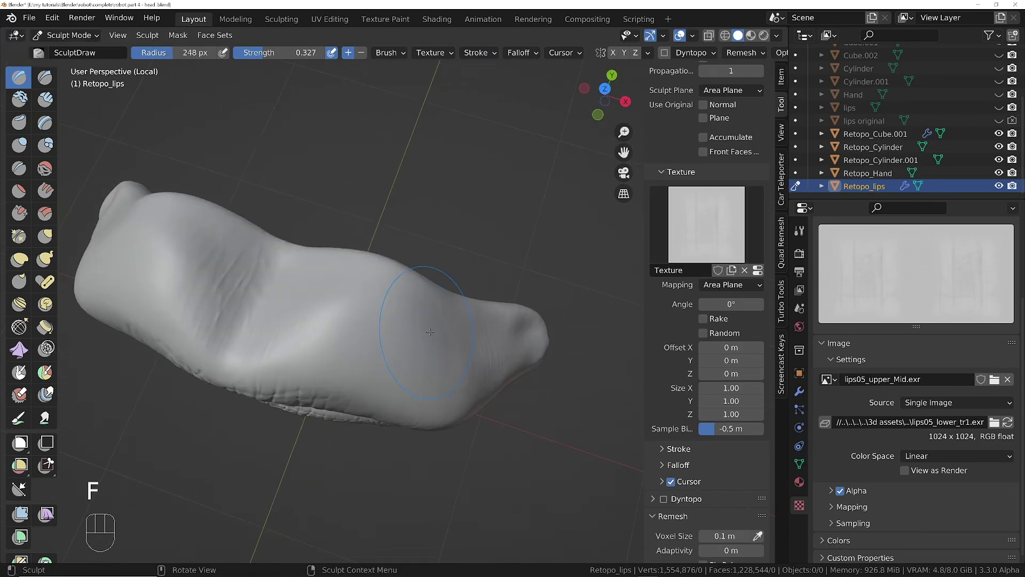
left_click(228, 165)
- Apply the transition alpha across the back of the lips and around one mouth corner
mouse_move(304, 323)
middle_mouse_down()
mouse_move(320, 288)
mouse_move(411, 256)
middle_mouse_up()
mouse_move(224, 342)
middle_mouse_down("shift")
mouse_move(381, 259)
mouse_move(497, 299)
middle_mouse_up("shift")
middle_click_drag(299, 341, 428, 213, "shift")
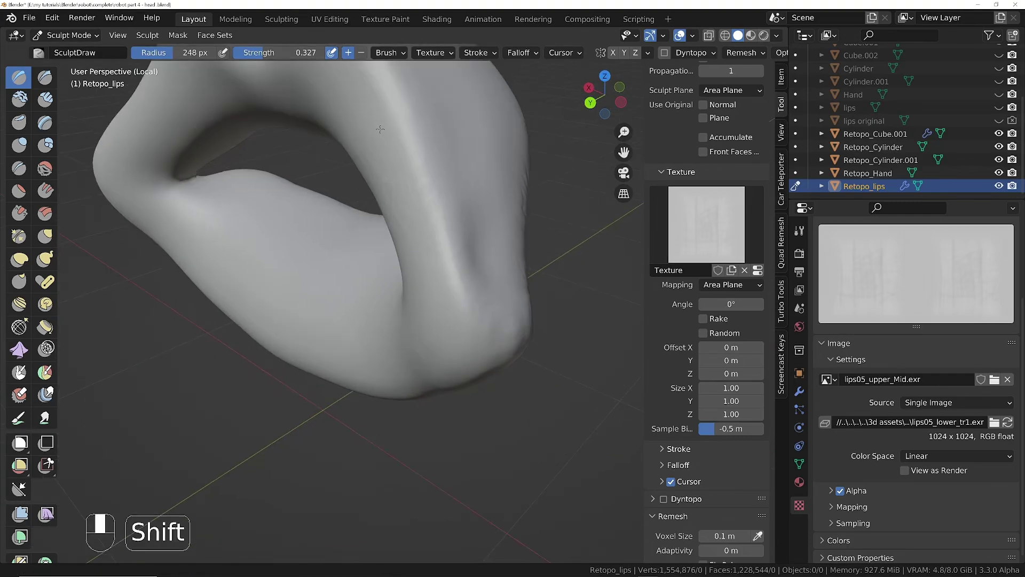
middle_click_drag(406, 320, 427, 267)
left_click_drag(347, 377, 4, 333)
left_click_drag(442, 427, 470, 417)
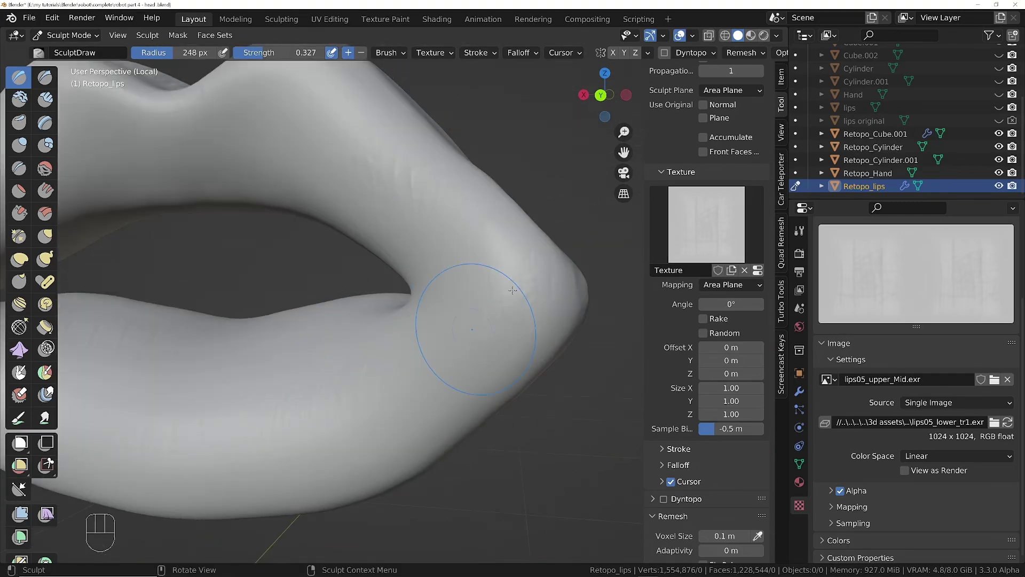
left_click_drag(470, 320, 480, 385)
- Continue the transition alpha over the back of the lower lip and around the opposite mouth corner
middle_click_drag(379, 160, 588, 225, "shift")
left_click_drag(321, 405, 342, 480)
middle_click_drag(176, 353, 533, 225, "shift")
mouse_move(470, 245)
left_mouse_down()
mouse_move(357, 375)
mouse_move(551, 313)
left_mouse_up()
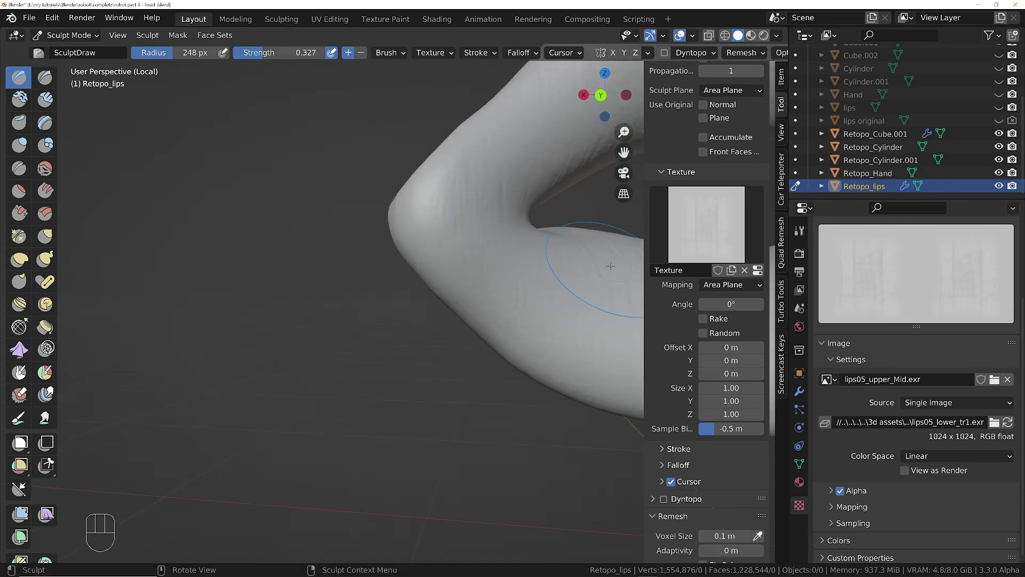
middle_click_drag(611, 267, 284, 395, "shift")
mouse_move(288, 385)
left_mouse_down()
mouse_move(299, 341)
mouse_move(313, 367)
left_mouse_up()
- Blend the transition alpha into the underside of the lower lip
scroll(314, 366, "down", 3)
middle_click_drag(331, 369, 374, 347)
mouse_move(427, 369)
middle_mouse_down("shift")
mouse_move(470, 347)
mouse_move(247, 192)
mouse_move(224, 213)
mouse_move(289, 224)
mouse_move(366, 280)
mouse_move(311, 213)
middle_mouse_up("shift")
scroll(320, 246, "up", 5)
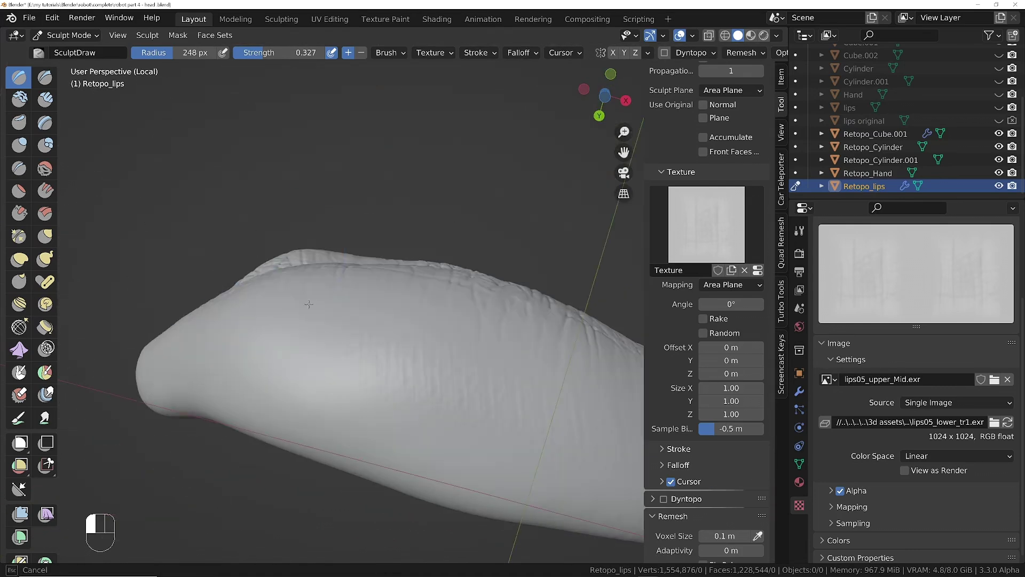
middle_click_drag(311, 302, 341, 369)
middle_click_drag(481, 320, 321, 241, "shift")
middle_click_drag(320, 384, 330, 331)
- Enlarge the Draw brush radius to 383 px and apply the transition alpha toward the end of the lower lip's underside
key("f")
left_click(416, 340)
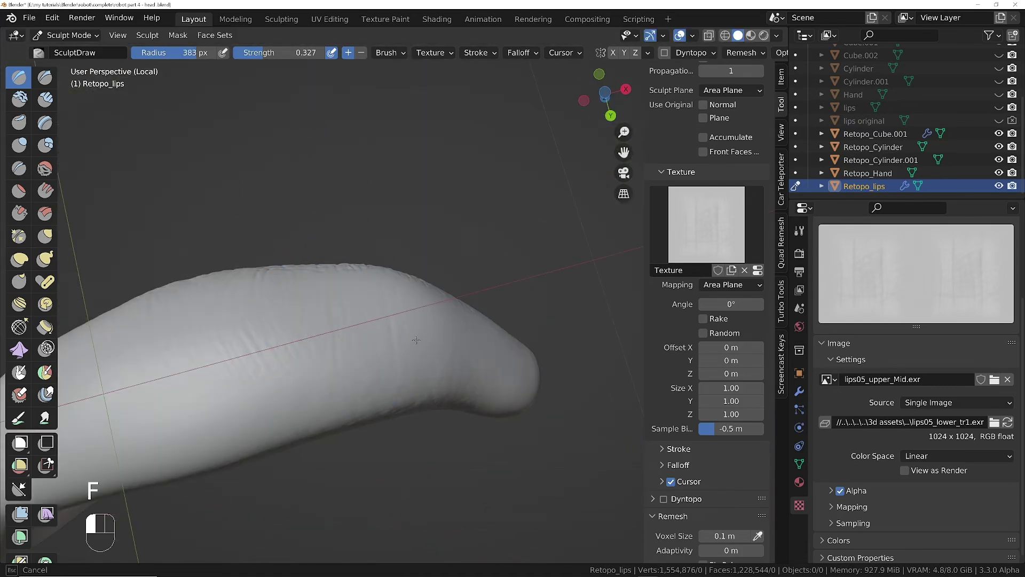
middle_click_drag(412, 419, 470, 411, "shift")
middle_click_drag(363, 267, 345, 331)
left_click_drag(345, 331, 323, 213)
middle_click_drag(323, 214, 299, 310)
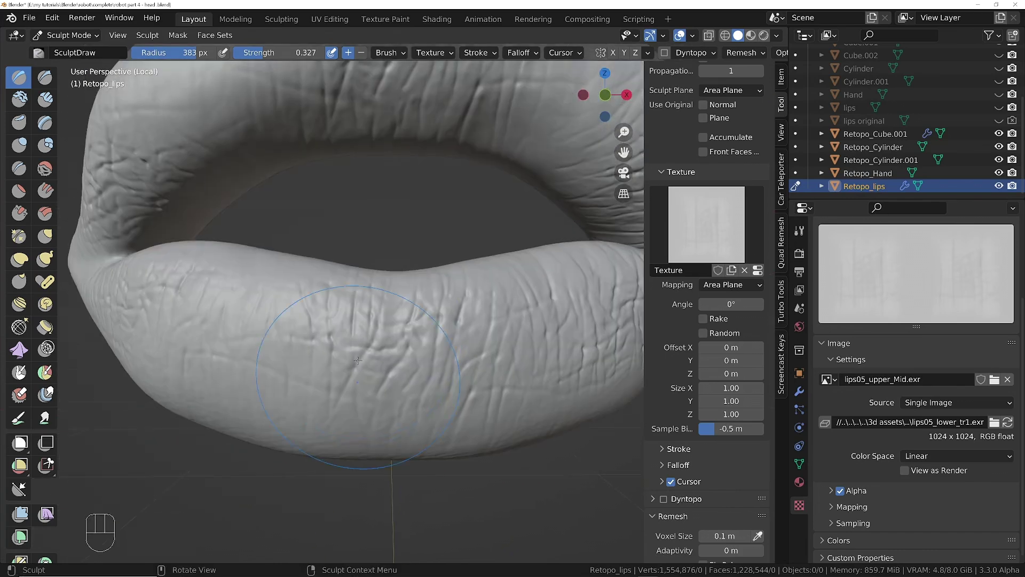
- Apply the transition alpha over the front of the lips, working toward both mouth corners
middle_click_drag(206, 272, 526, 307)
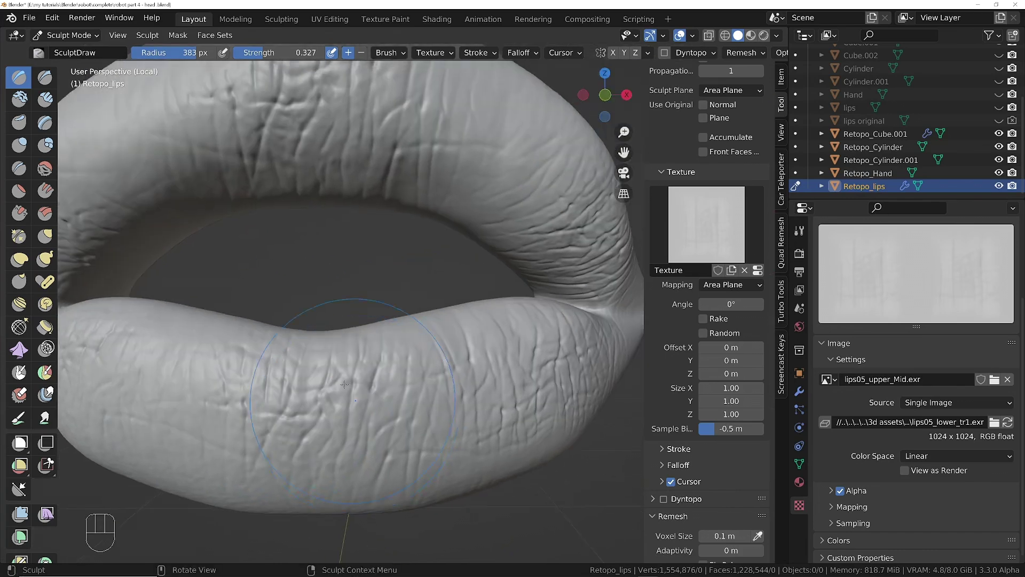
left_click_drag(526, 307, 529, 306)
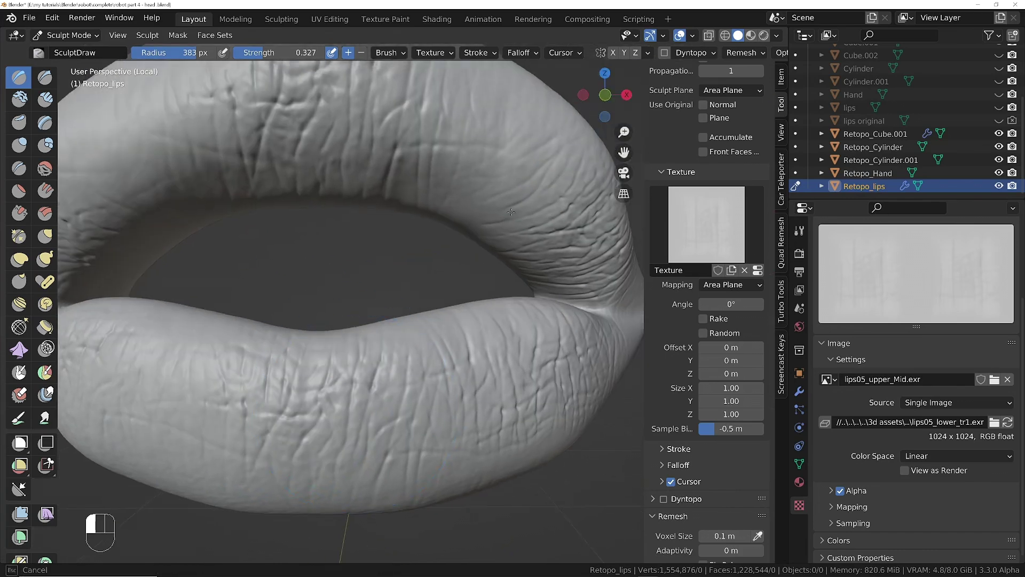
left_click_drag(511, 212, 502, 215)
middle_click_drag(405, 257, 508, 331, "shift")
left_click_drag(203, 421, 2, 316)
left_click_drag(81, 305, 85, 307)
scroll(203, 305, "down", 3)
- Smooth and restamp the transition alpha along the underside and outer edge of the lower lip
mouse_move(202, 304)
middle_mouse_down()
mouse_move(240, 308)
mouse_move(383, 256)
middle_mouse_up()
left_click_drag(384, 321, 488, 346)
middle_click_drag(439, 342, 405, 240)
left_click_drag(363, 315, 338, 318, "shift")
middle_click_drag(458, 335, 382, 307)
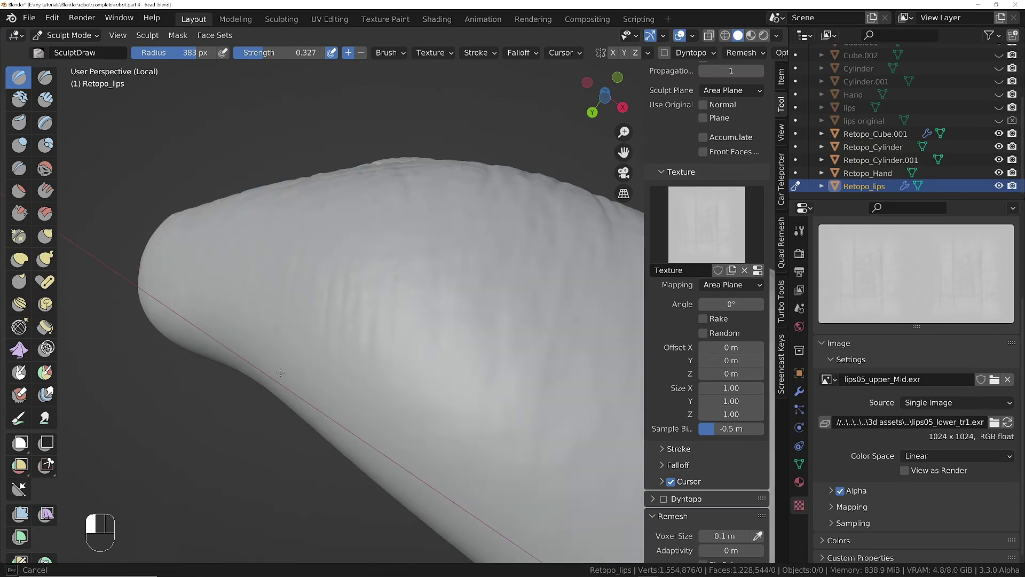
left_click_drag(454, 515, 427, 235)
mouse_move(256, 229)
left_mouse_down()
mouse_move(197, 281)
mouse_move(208, 297)
left_mouse_up()
mouse_move(310, 299)
middle_mouse_down()
mouse_move(325, 387)
mouse_move(428, 385)
mouse_move(508, 347)
mouse_move(534, 363)
mouse_move(301, 319)
mouse_move(315, 325)
mouse_move(341, 460)
middle_mouse_up()
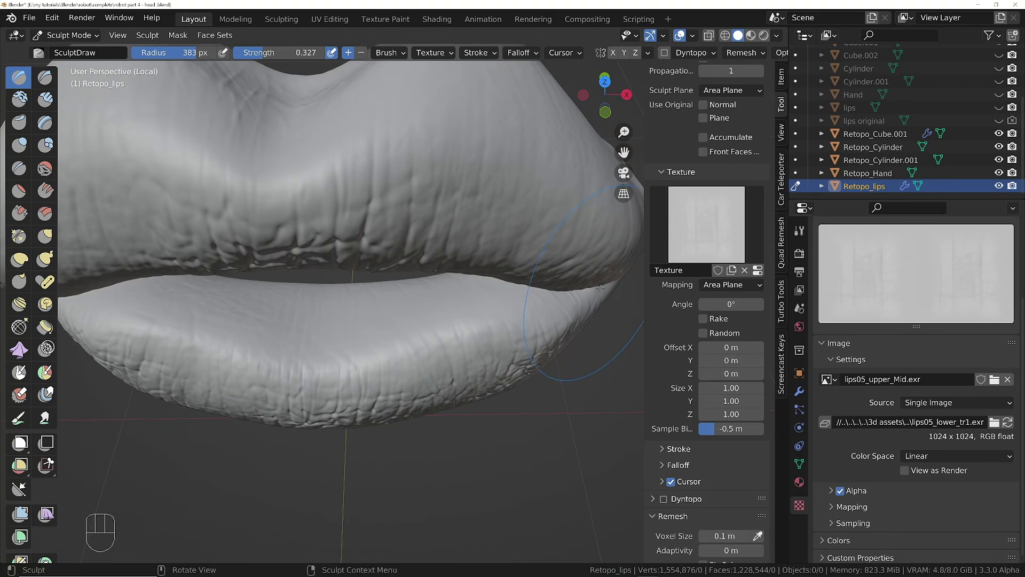
- Set the brush texture angle to 90° and apply a stroke of the alpha across the lower lip
left_click(716, 304)
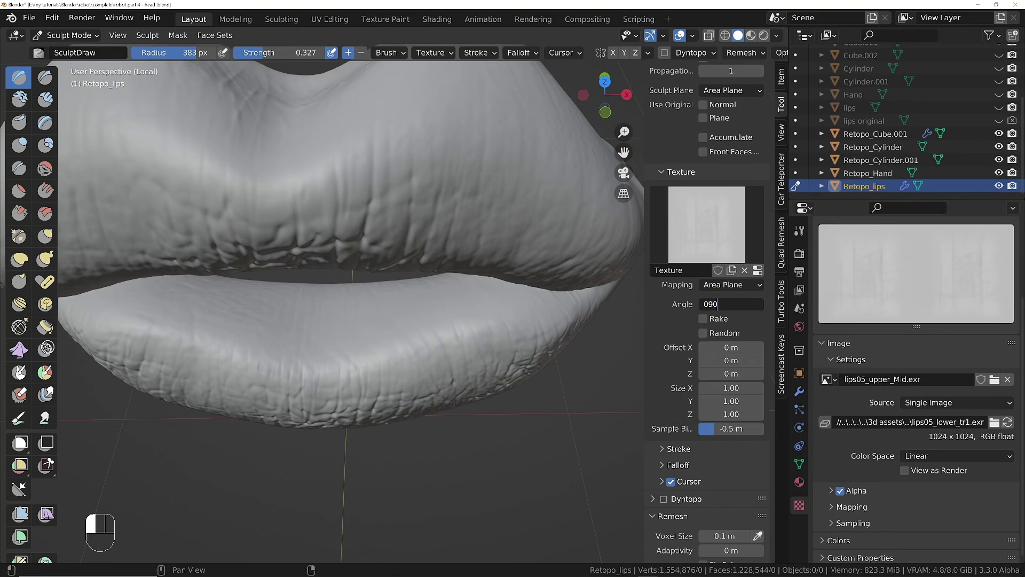
key("Return")
left_click_drag(363, 342, 409, 344)
- Change the brush texture angle to 134° and apply the rotated alpha to the front and back of the lips
left_click_drag(722, 304, 755, 304)
left_click_drag(374, 339, 398, 341)
mouse_move(398, 342)
middle_mouse_down()
mouse_move(395, 230)
mouse_move(397, 315)
mouse_move(415, 260)
mouse_move(421, 313)
mouse_move(459, 331)
middle_mouse_up()
left_click_drag(460, 331, 453, 339)
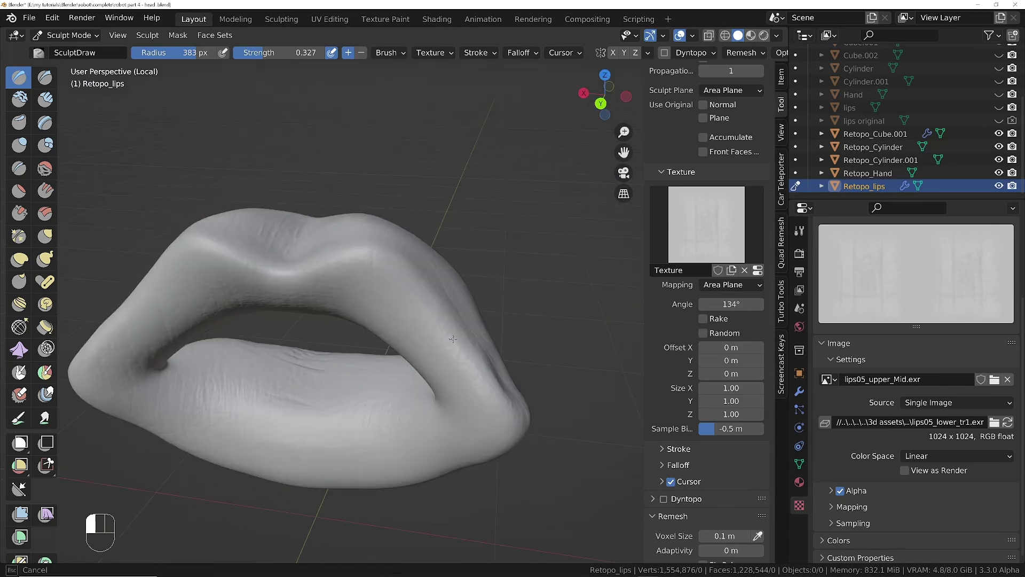
left_click_drag(265, 367, 272, 369)
- Raise the brush texture angle to 164° and apply the alpha over the back of the lower lip
left_click_drag(722, 304, 731, 304)
left_click_drag(331, 374, 347, 379)
left_click_drag(722, 304, 733, 303)
left_click_drag(392, 385, 446, 464)
mouse_move(343, 241)
middle_mouse_down()
mouse_move(409, 213)
mouse_move(356, 212)
middle_mouse_up()
- Enable Rake for the brush texture and paint the alpha over the lips from below
left_click(702, 318)
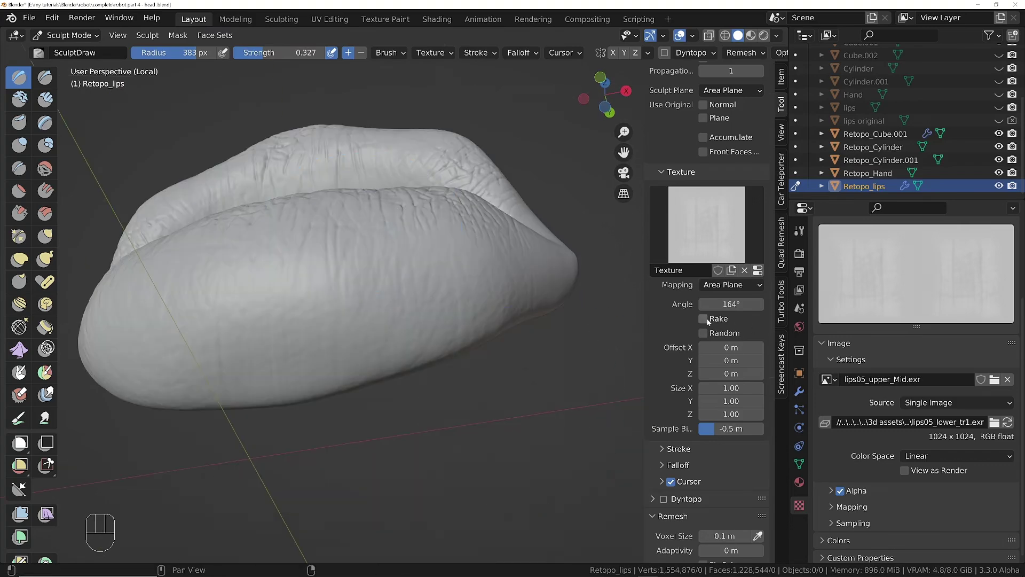
left_click_drag(299, 190, 353, 198)
left_click_drag(341, 291, 385, 289)
middle_click_drag(458, 224, 341, 277)
left_click_drag(310, 256, 251, 411)
mouse_move(341, 321)
middle_mouse_down()
mouse_move(288, 317)
mouse_move(481, 321)
middle_mouse_up()
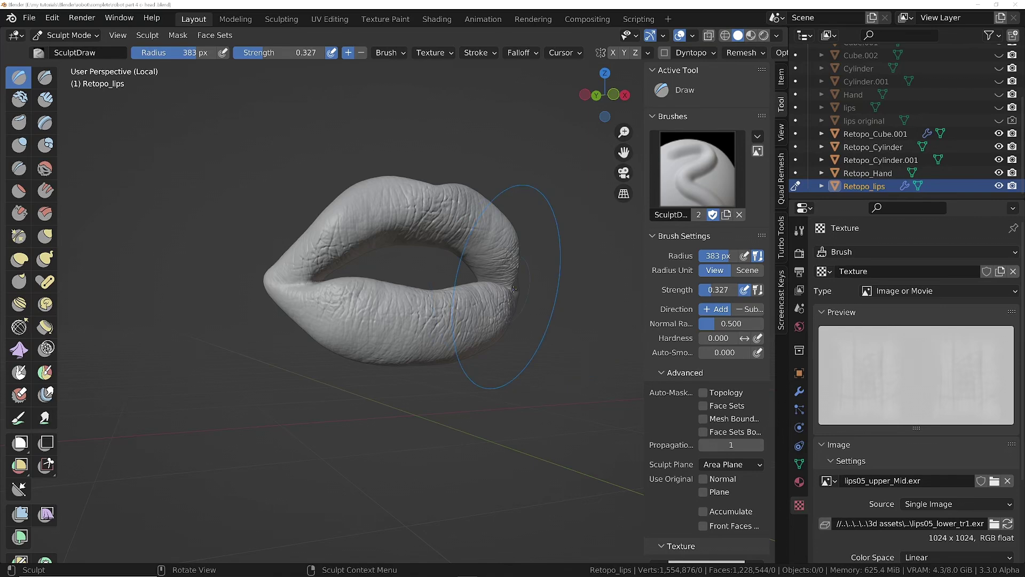
- Show the Multires modifier settings of Retopo_lips and display the lips in wireframe
left_click(800, 392)
scroll(434, 257, "up", 3)
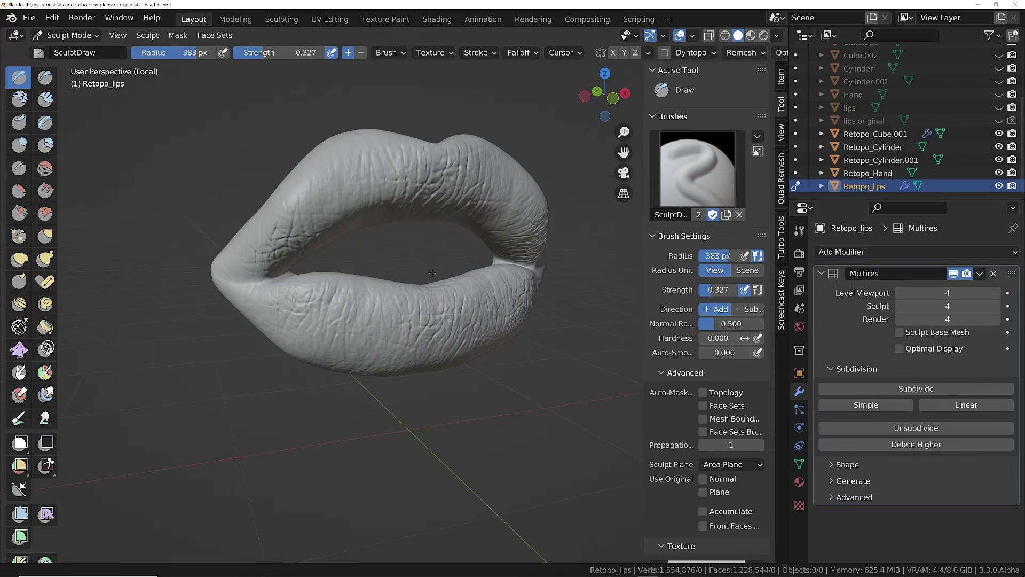
middle_click_drag(406, 374, 413, 345)
key("shift+z")
scroll(406, 426, "up", 5)
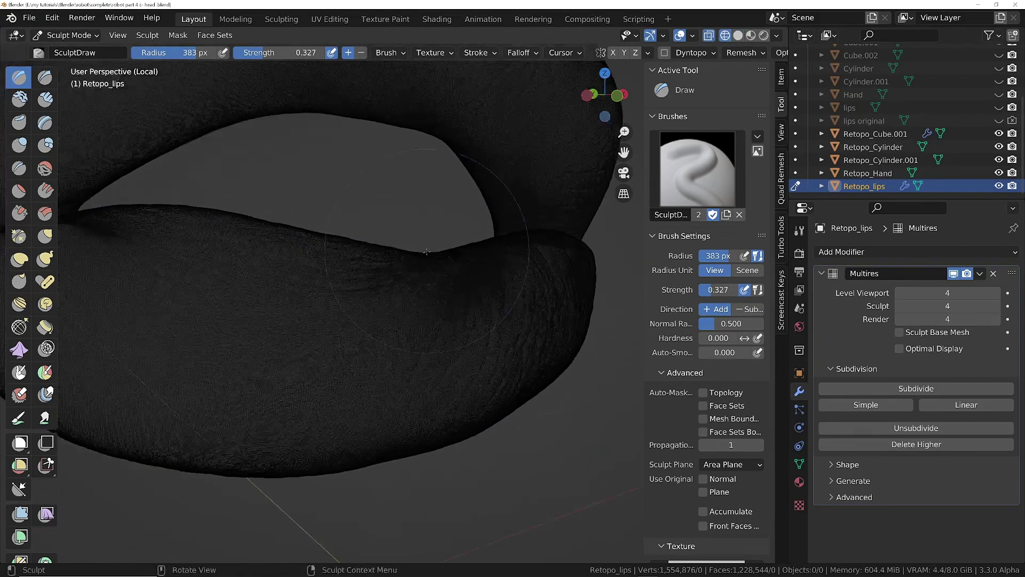
middle_click_drag(407, 426, 433, 421)
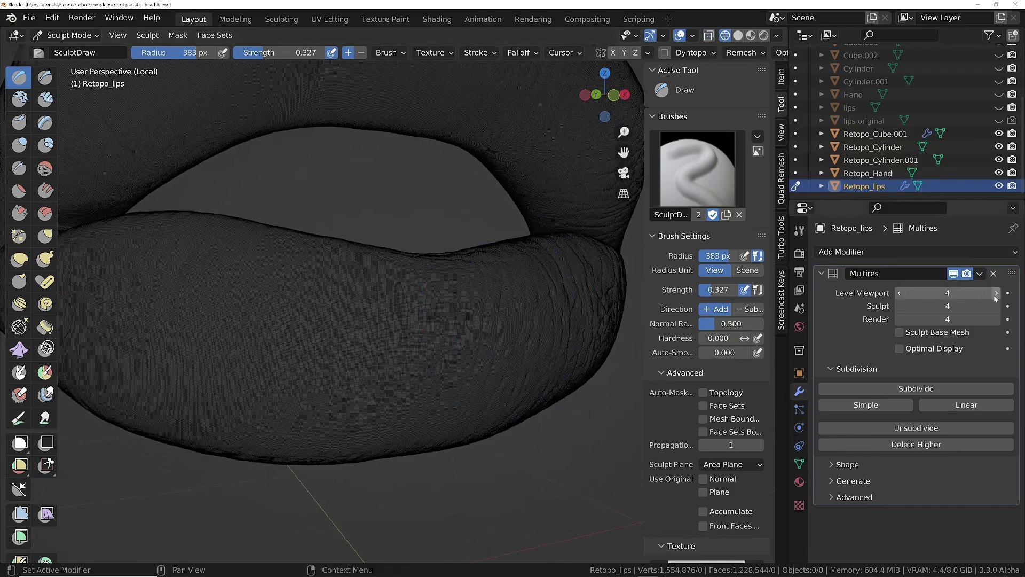
- Set the Multires viewport level to 0 and switch to Object Mode to show the base mesh
left_click(919, 293)
type("0")
key("Return")
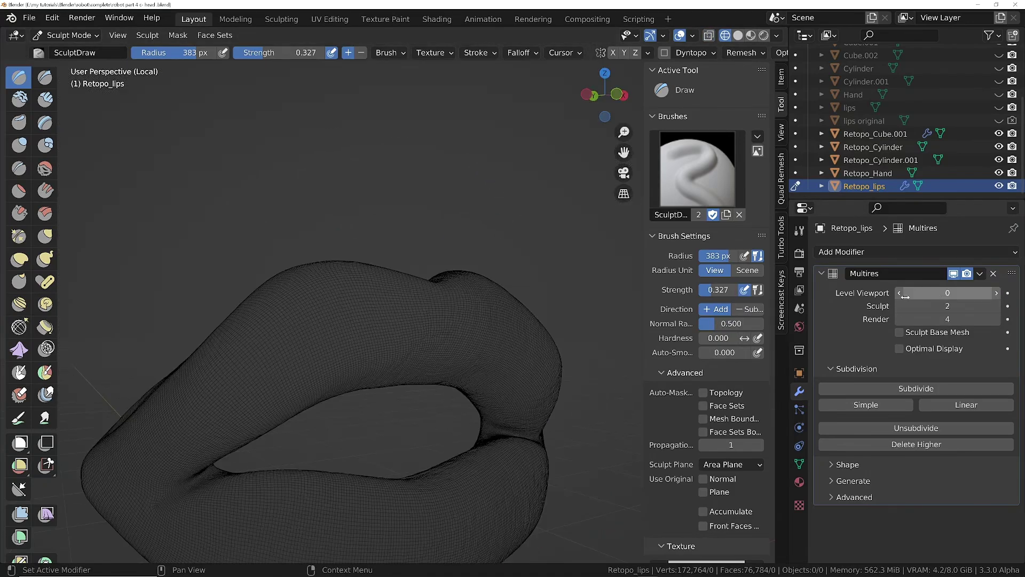
key("ctrl+Tab")
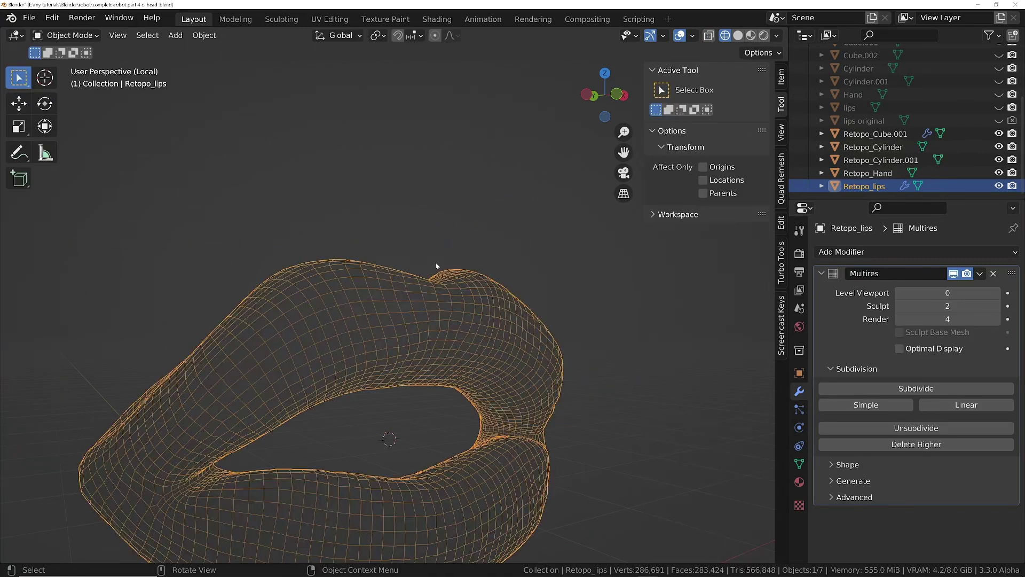
scroll(436, 265, "down", 6)
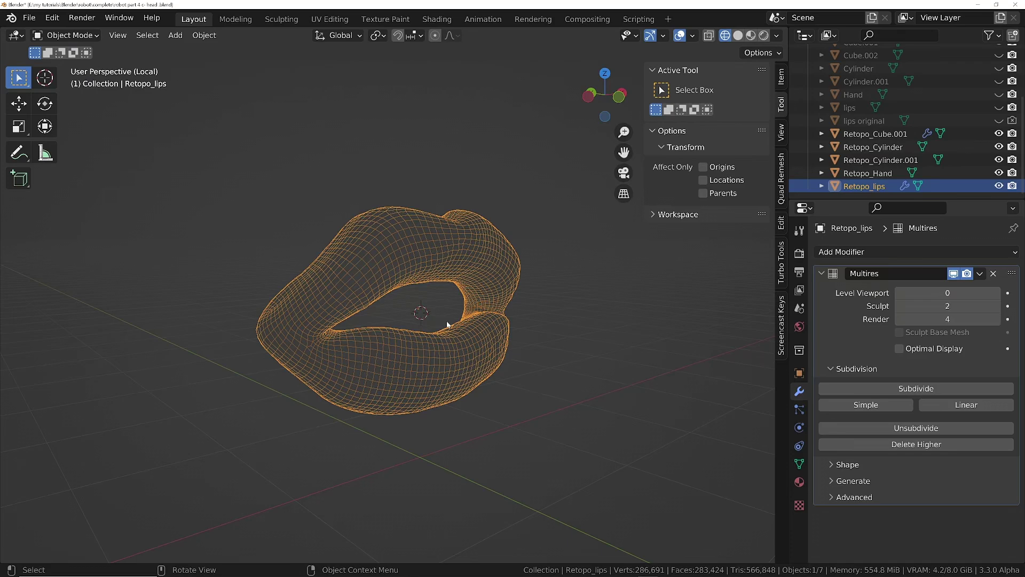
middle_click_drag(448, 324, 502, 340)
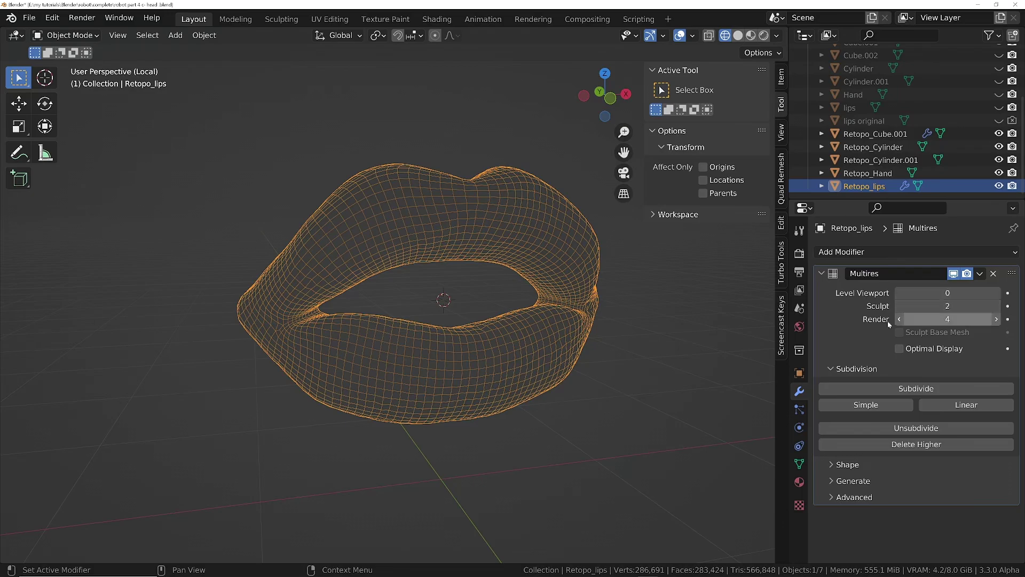
- Set the Multires viewport, sculpt and render levels together to 4
left_click_drag(928, 294, 928, 320)
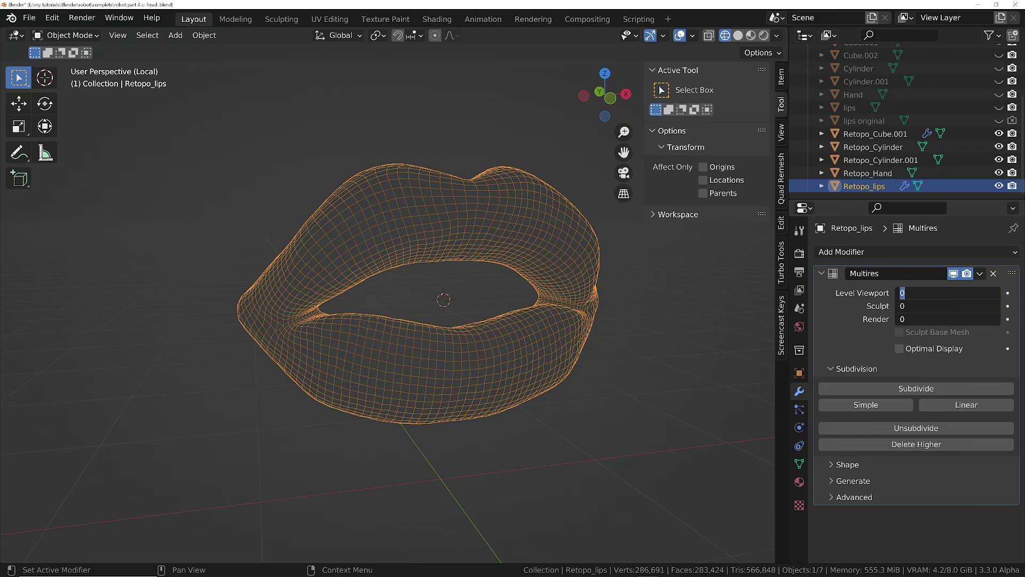
type("4")
key("Return")
middle_click_drag(467, 206, 470, 191)
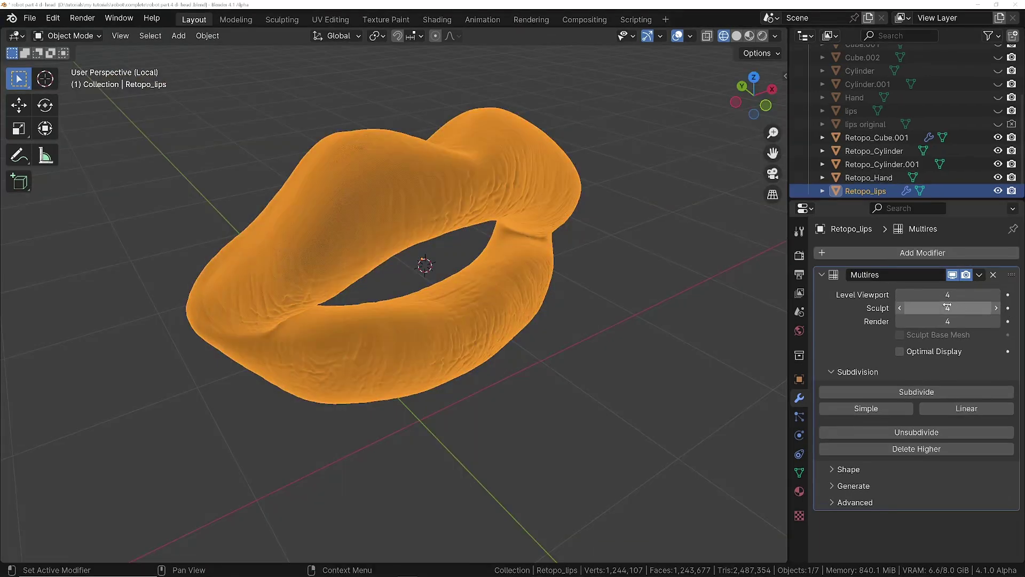
- Expand the Multires Shape options and set the viewport, sculpt and render levels to 0
left_click(831, 470)
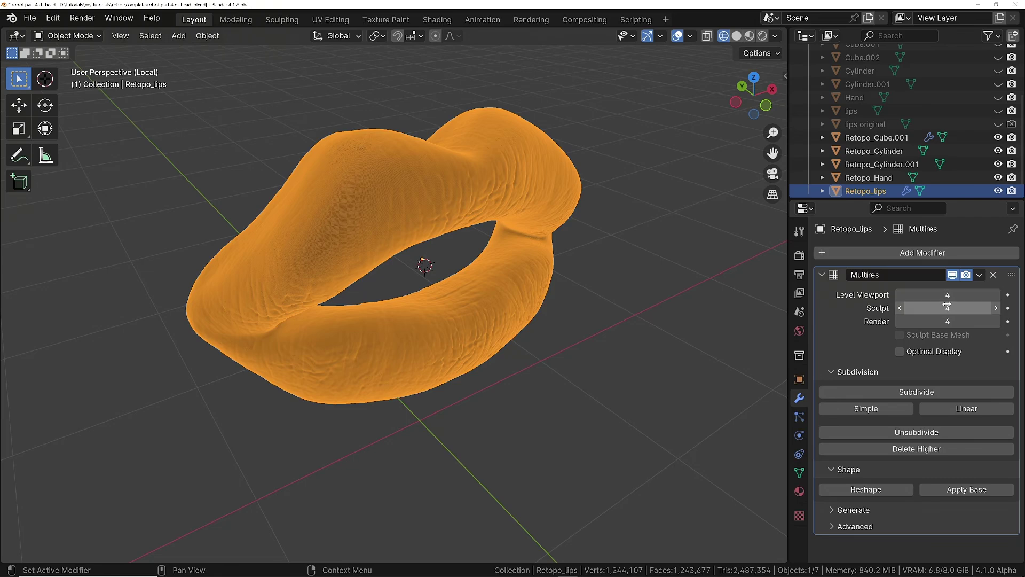
type("0")
key("Return")
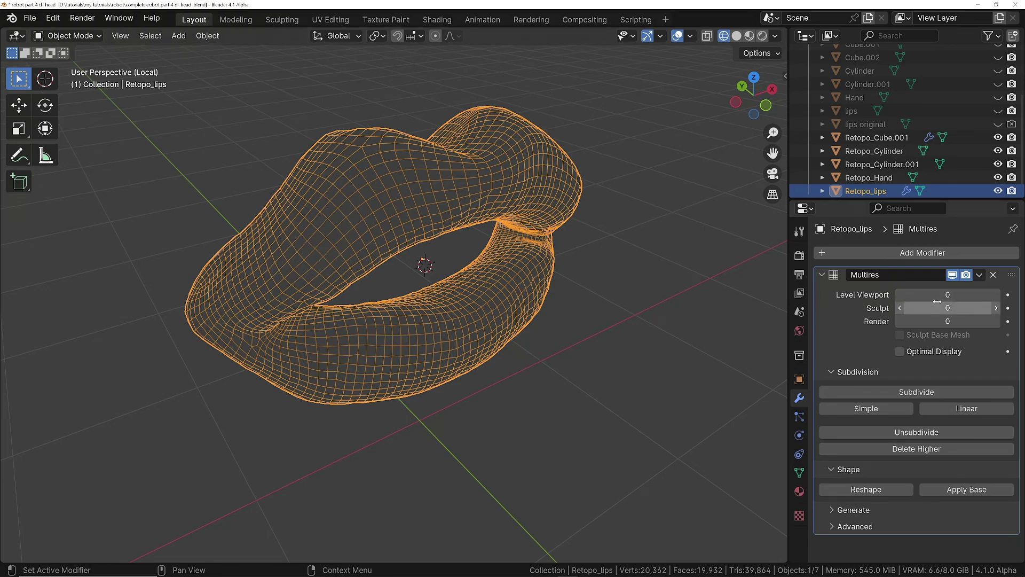
middle_click_drag(475, 313, 493, 289)
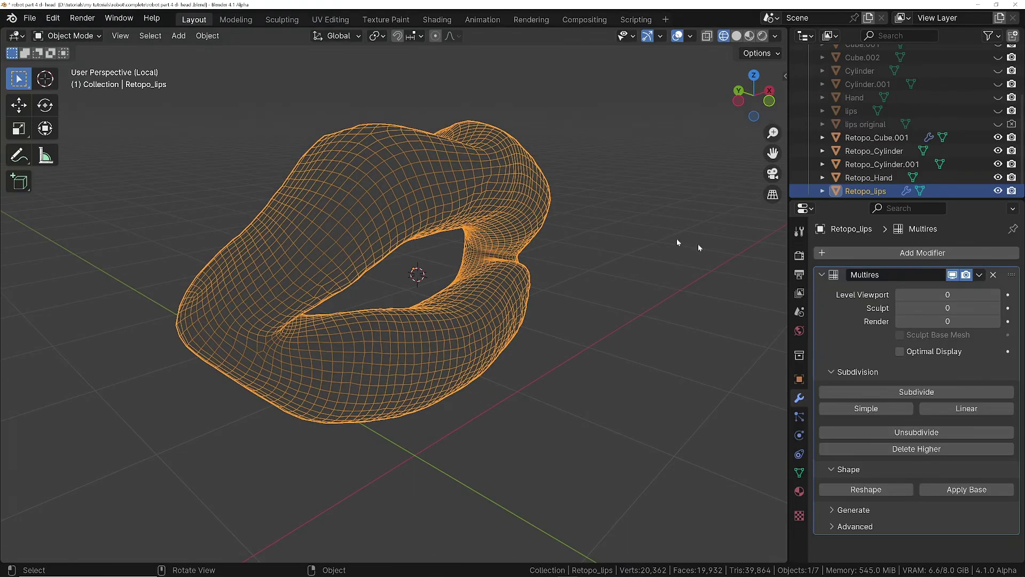
- Restore the Multires viewport, sculpt and render levels to 4 and inspect the detailed lips
left_click(946, 293)
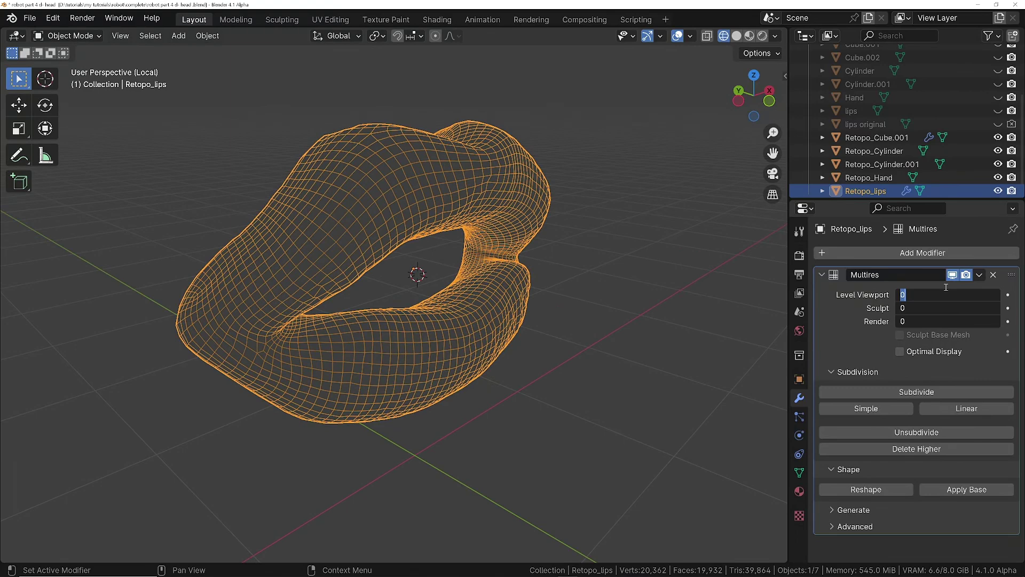
type("4")
key("Return")
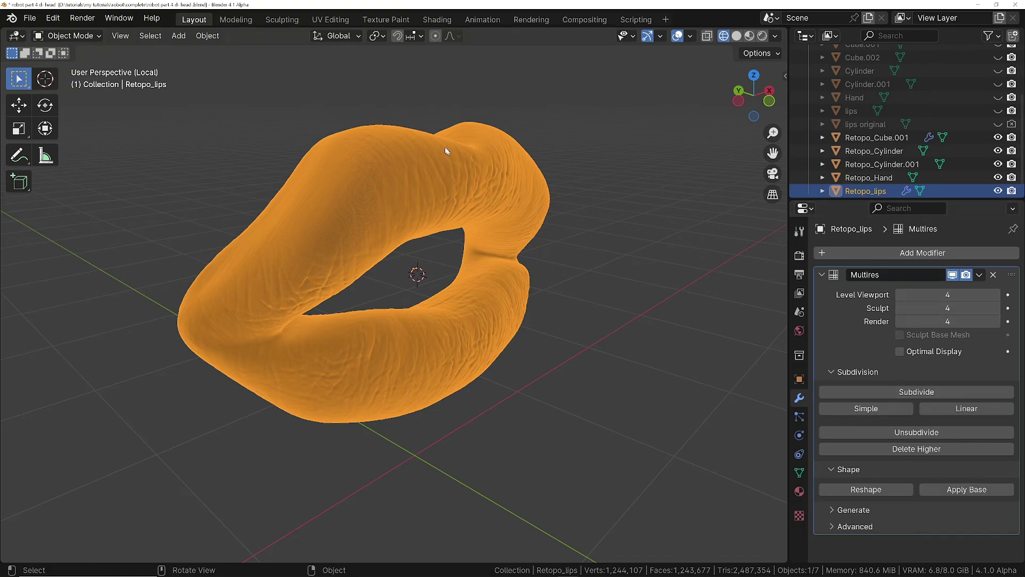
middle_click_drag(447, 152, 468, 179)
middle_click_drag(459, 138, 439, 199)
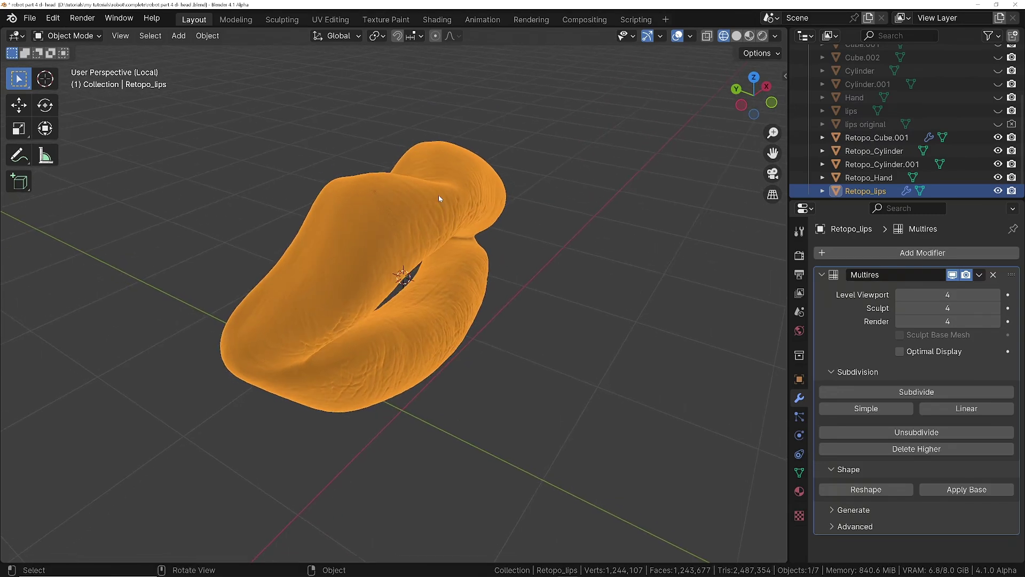
- Switch to Sculpt Mode and pull the far side of the upper lip outward with the Grab brush
key("ctrl+Tab")
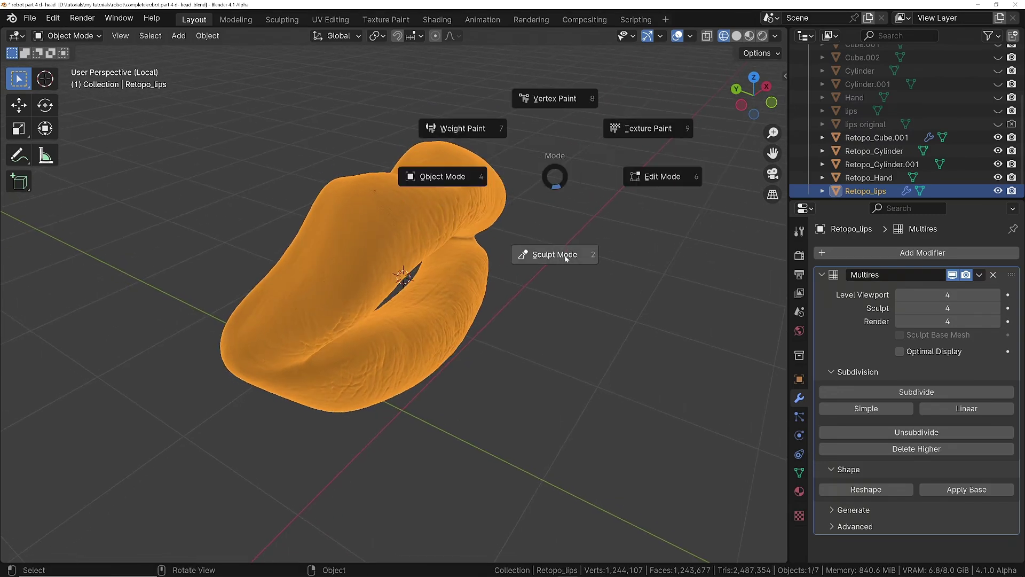
left_click(561, 254)
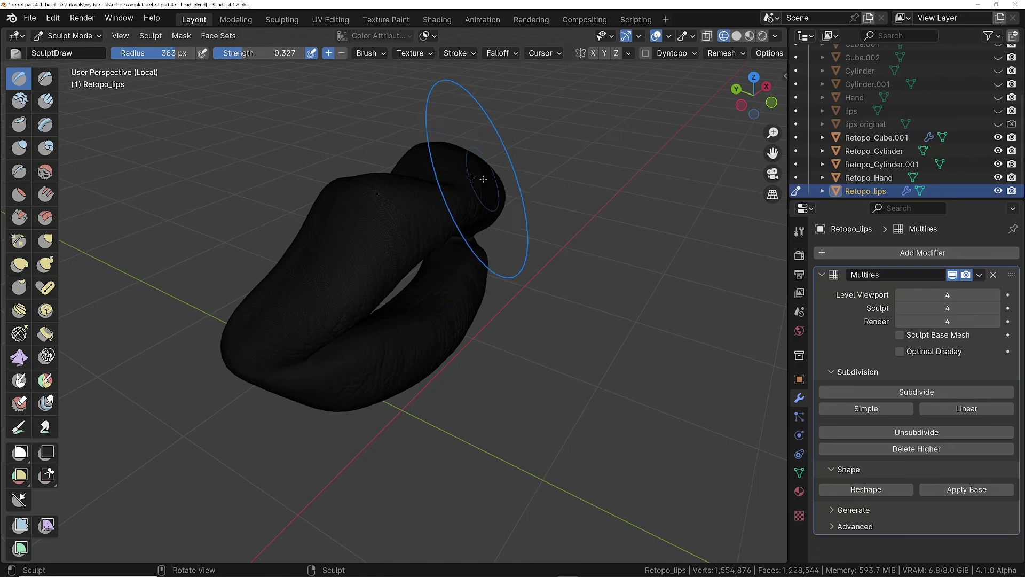
left_click(46, 240)
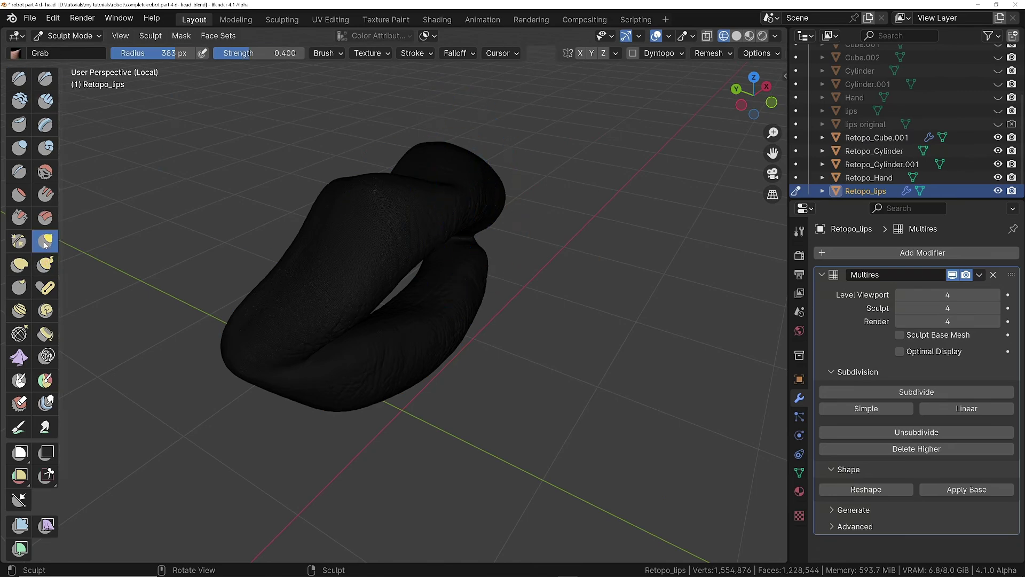
middle_click_drag(481, 176, 517, 190)
left_click_drag(517, 191, 578, 188)
- Switch to Object Mode, set the Multires viewport level to 0 and inspect the lips' base mesh
key("ctrl+Tab")
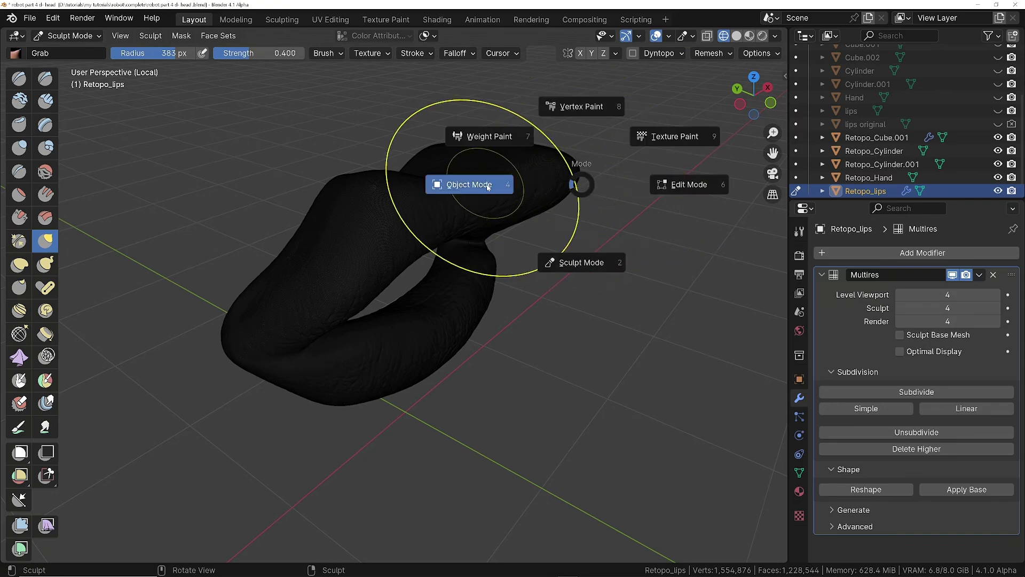
left_click(487, 187)
middle_click_drag(487, 188, 560, 230)
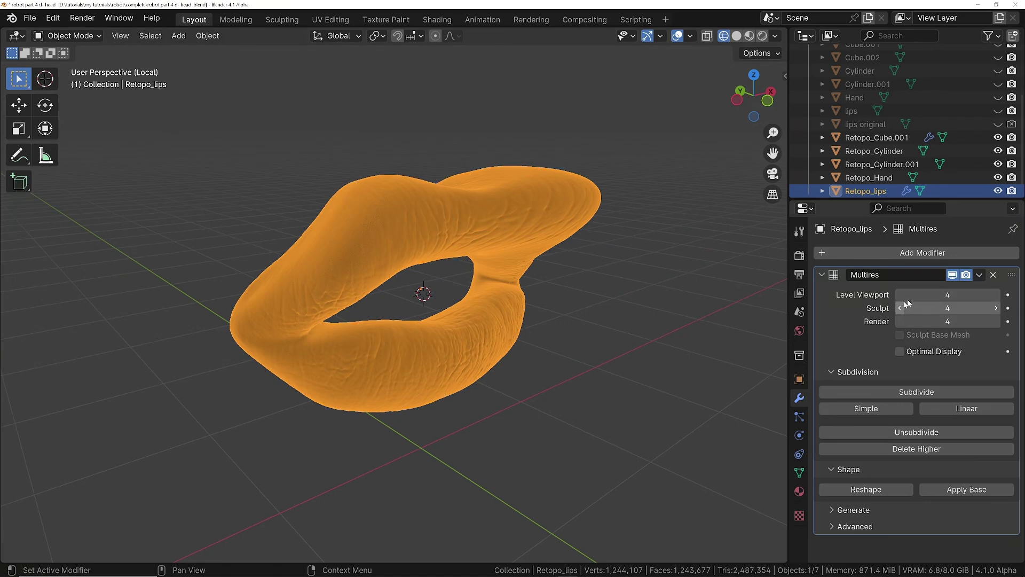
left_click(948, 293)
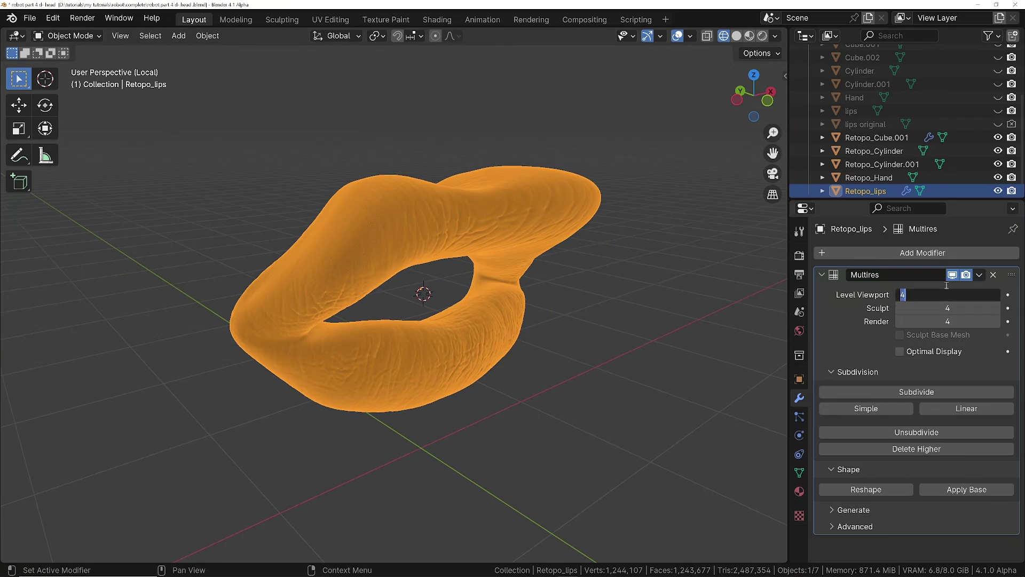
type("0")
key("Return")
middle_click_drag(542, 214, 581, 217)
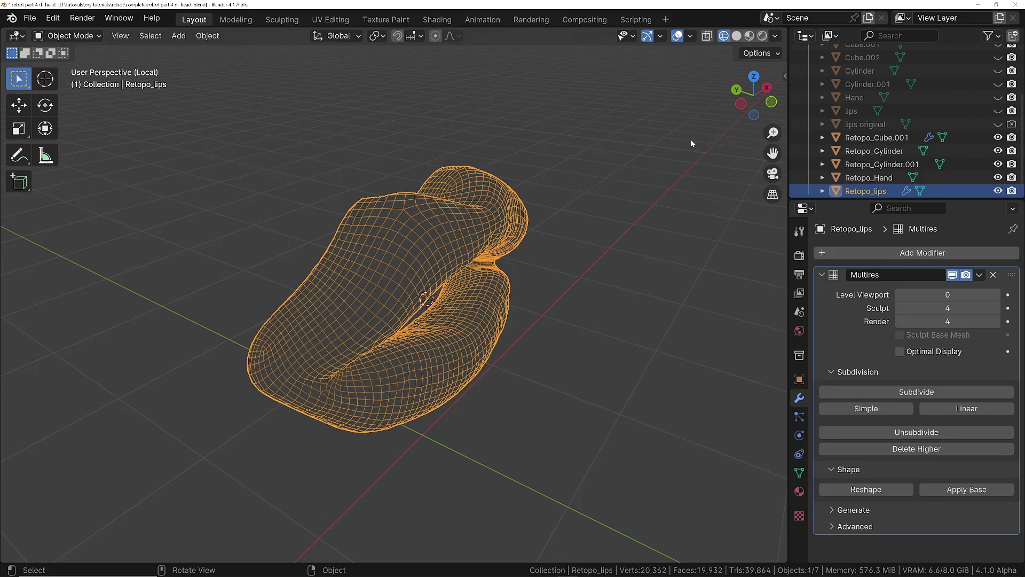
middle_click_drag(513, 216, 508, 214)
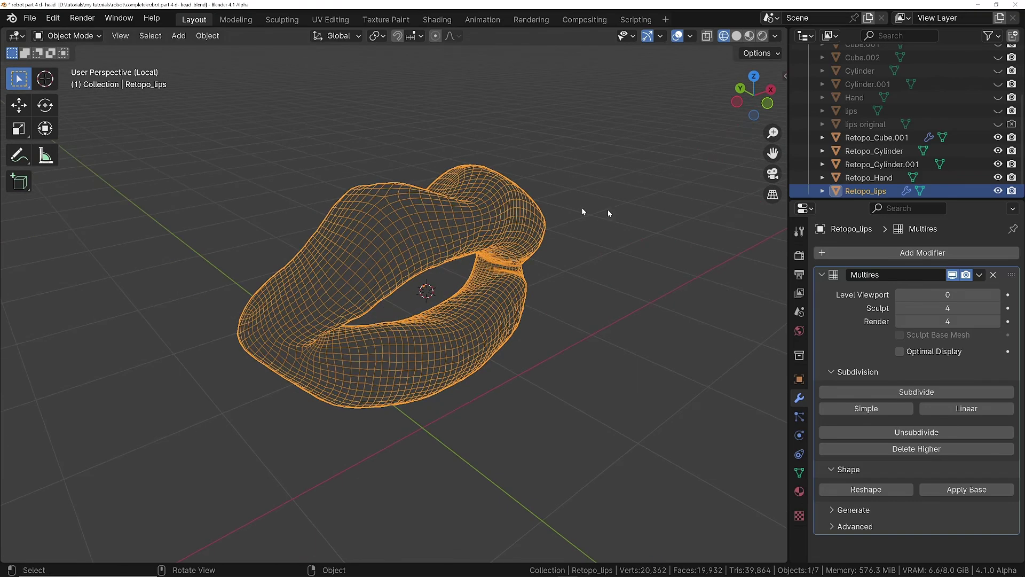
- Set the Multires viewport level to 4 and transfer the sculpted shape to the base mesh with Apply Base
left_click(956, 293)
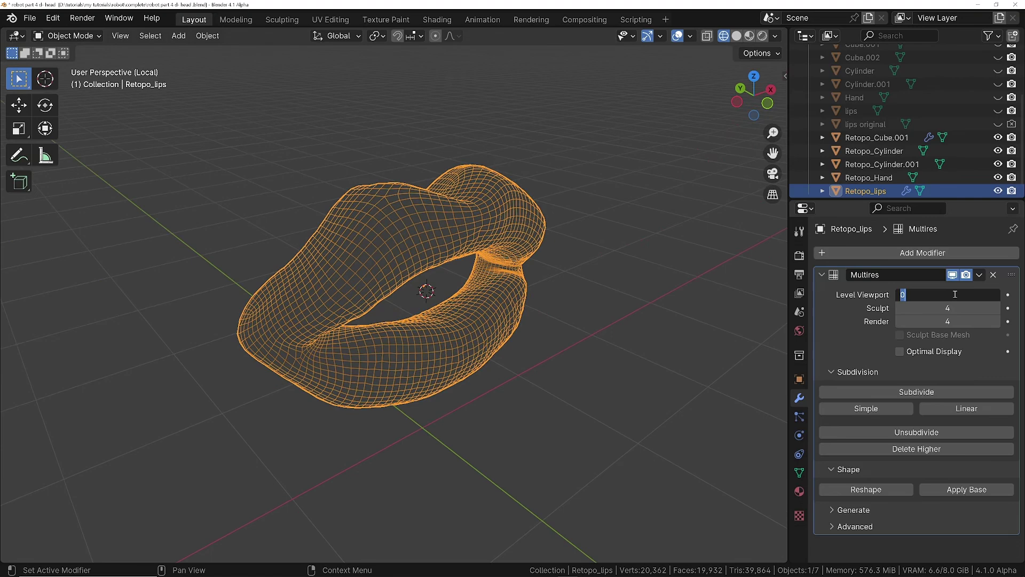
key("Return")
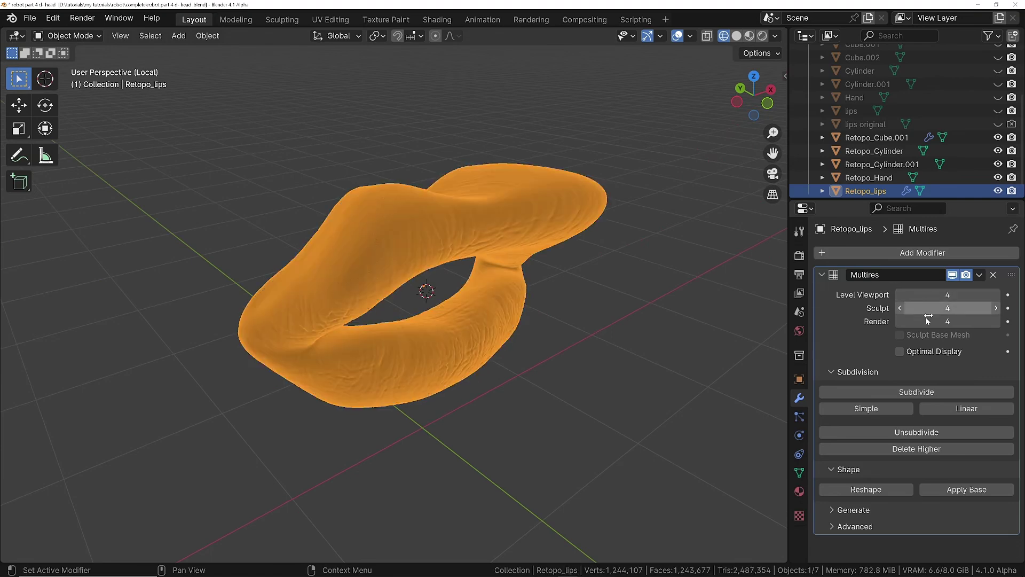
left_click(983, 489)
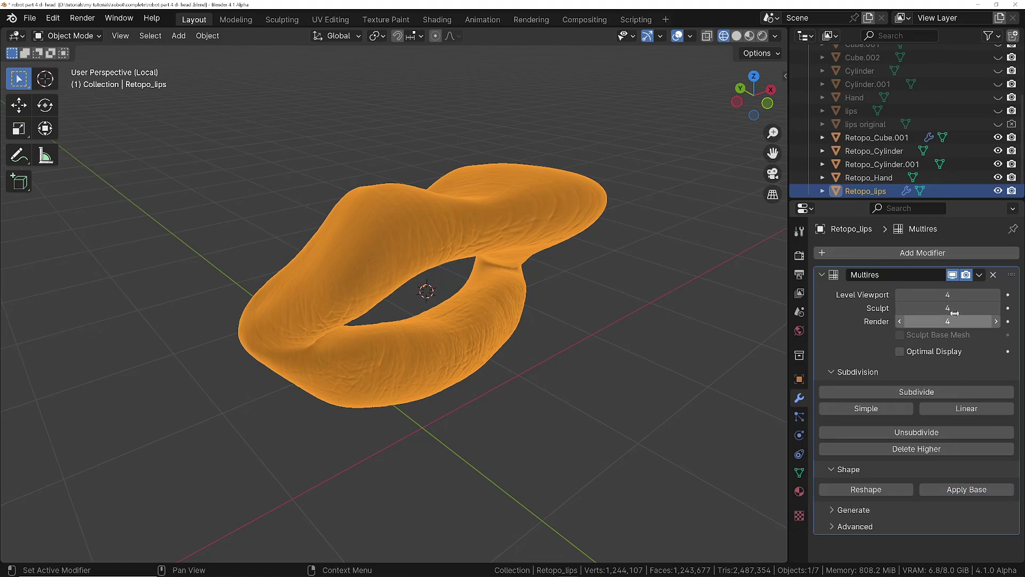
- Set the Multires viewport level to 0 again and examine the reshaped base mesh from several angles
left_click(955, 297)
type("0")
key("Return")
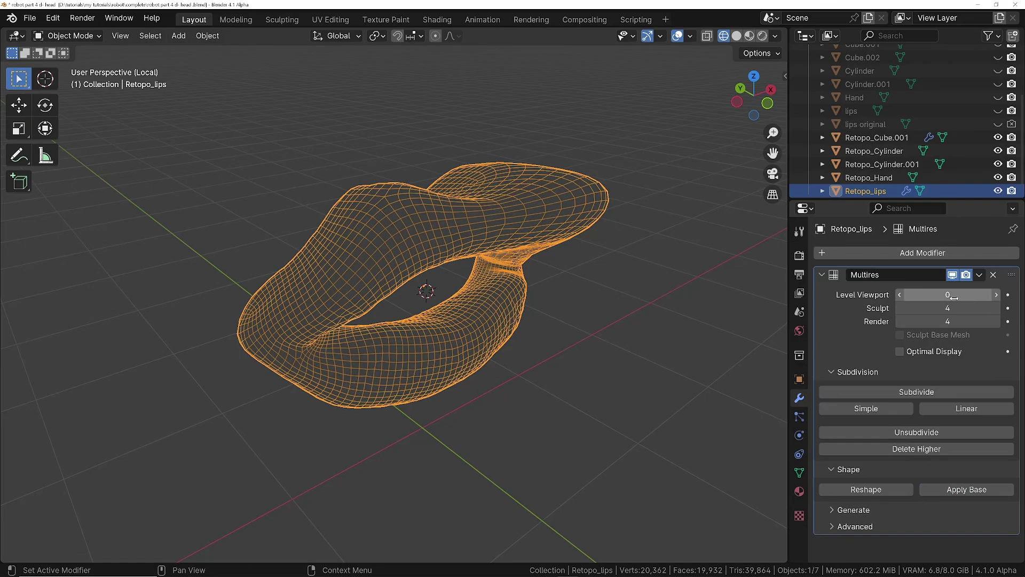
middle_click_drag(572, 224, 559, 150)
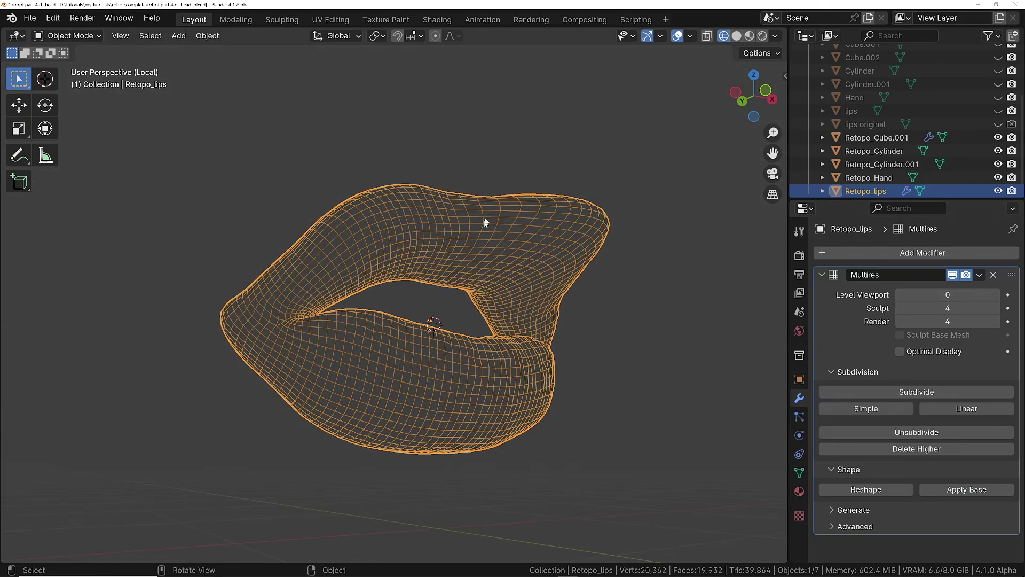
middle_click_drag(485, 222, 579, 176)
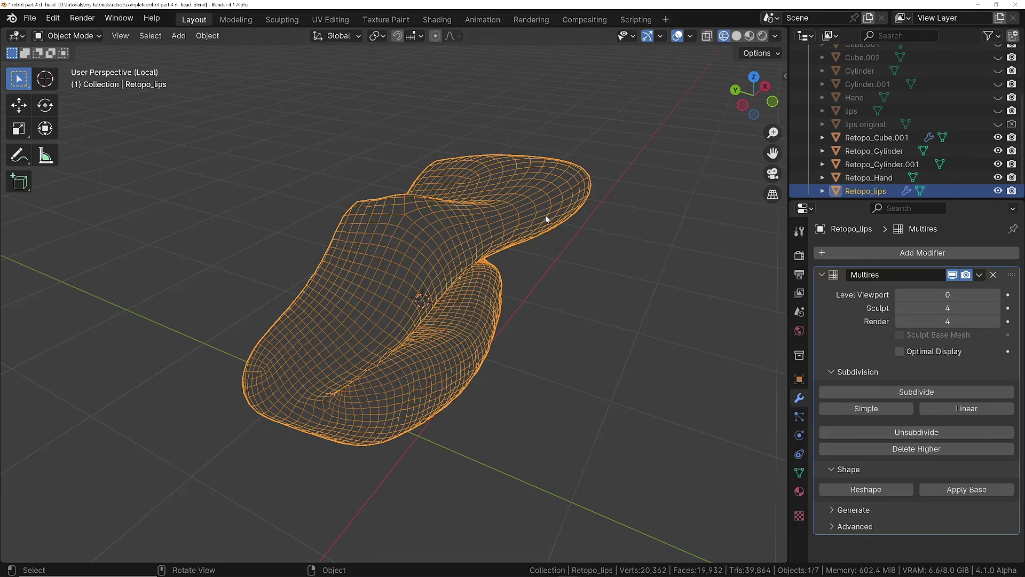
middle_click_drag(546, 215, 478, 178)
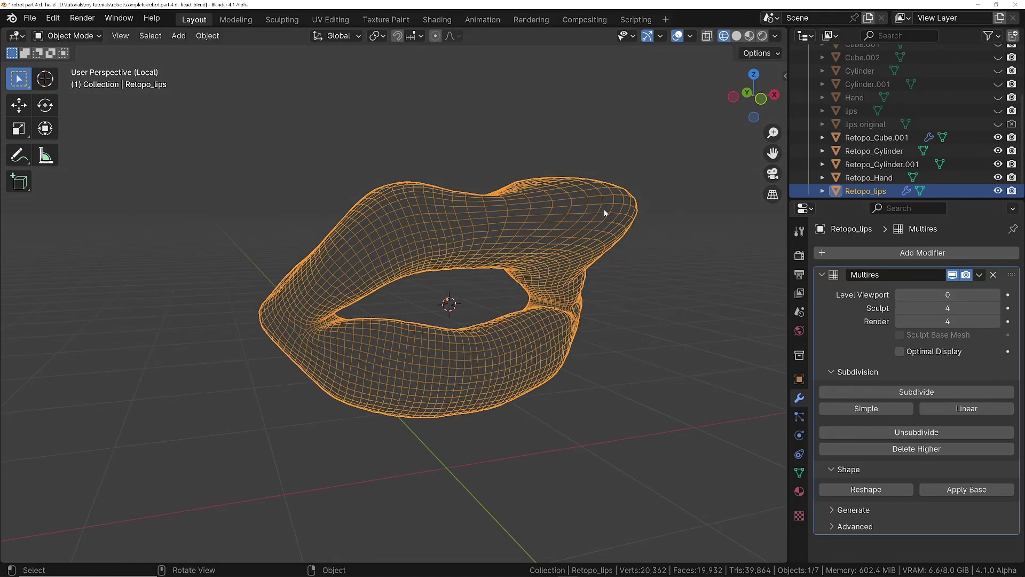
middle_click_drag(603, 212, 570, 223)
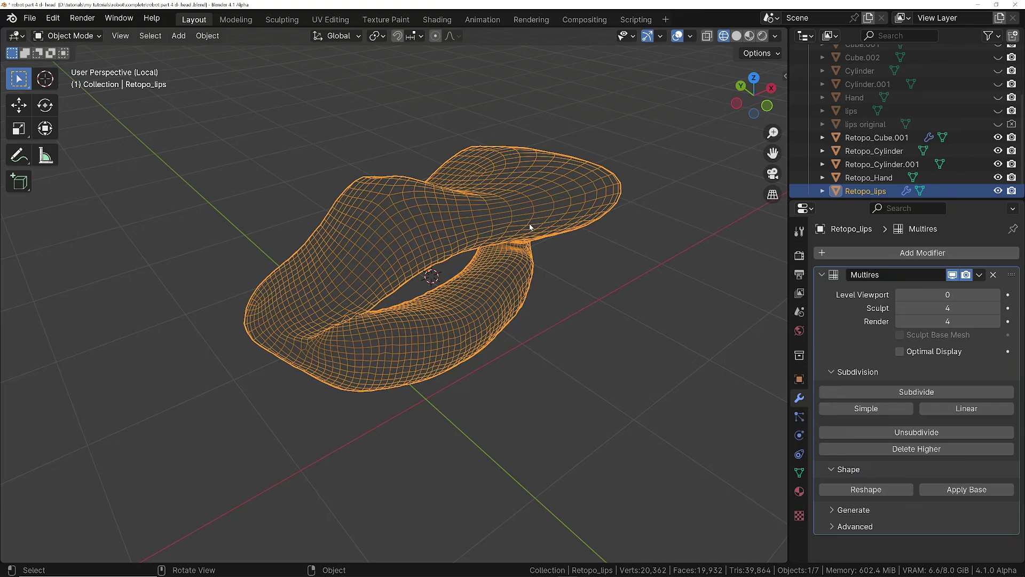
middle_click_drag(531, 225, 524, 206)
- Revert through the undo history to the level 4 state before the Grab brush edit and Apply Base
key("ctrl+alt+z")
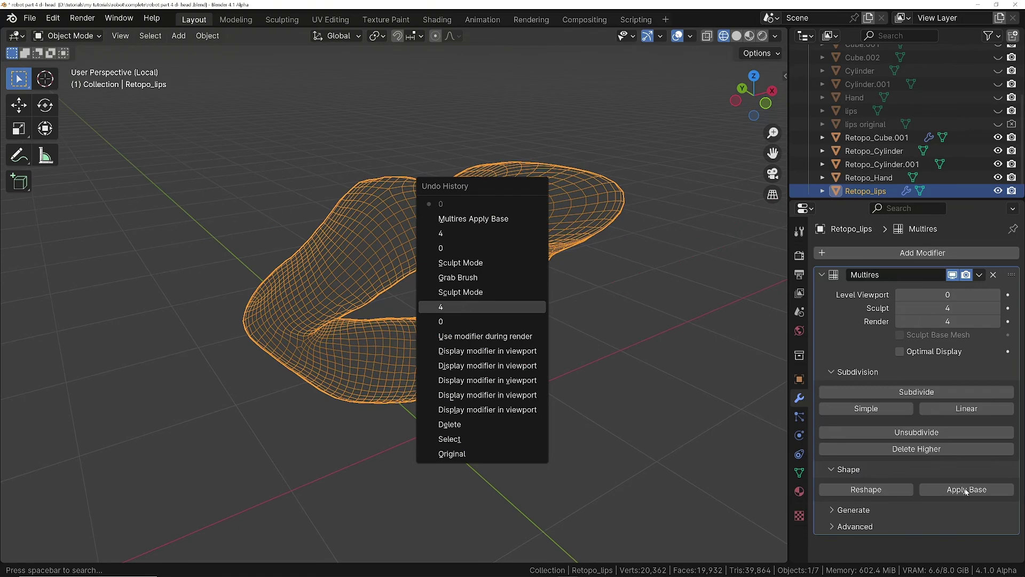
key("Return")
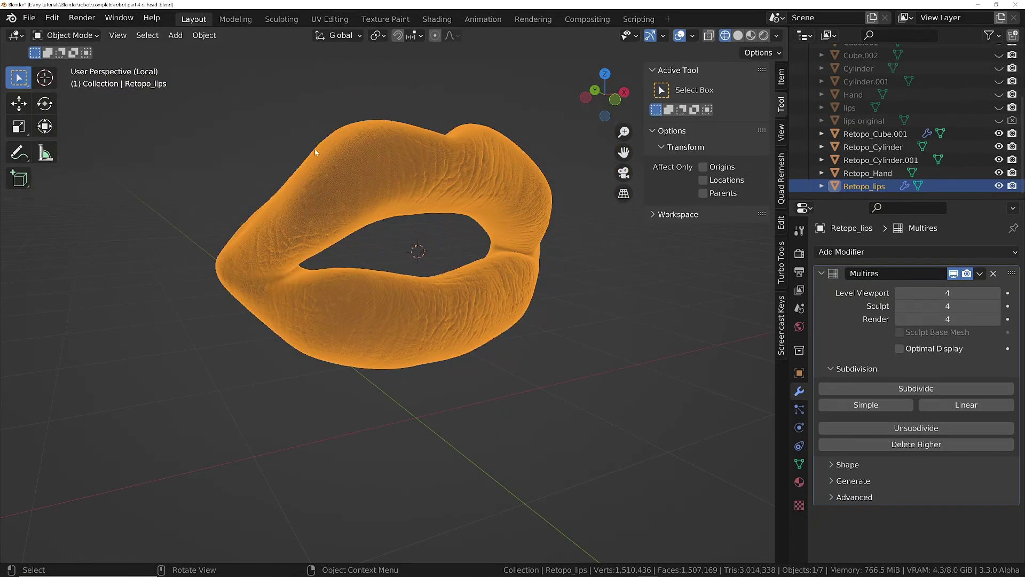
- Split the 3D viewport horizontally and turn the lower area into a Shader Editor
left_click_drag(786, 560, 772, 336)
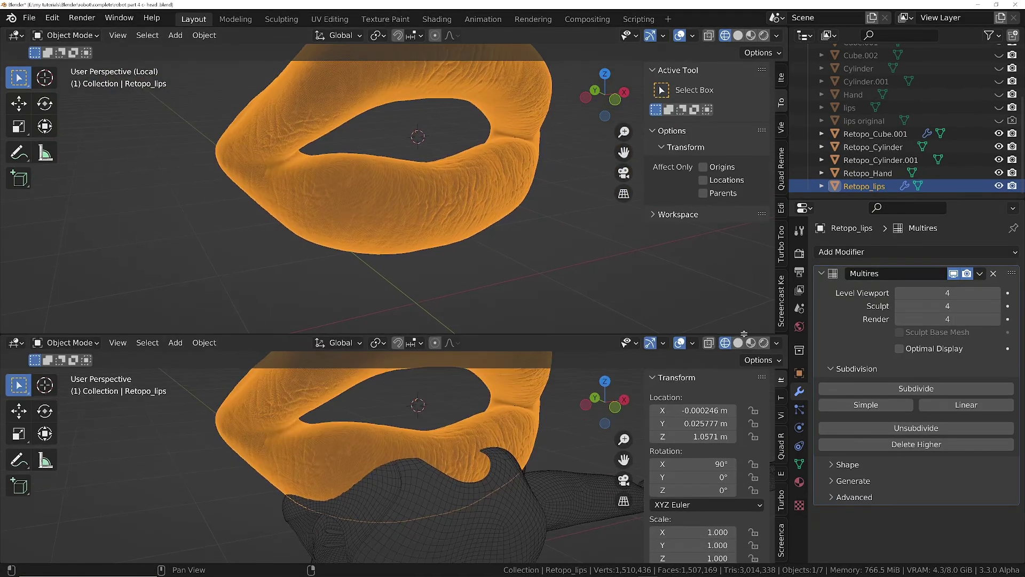
left_click(16, 343)
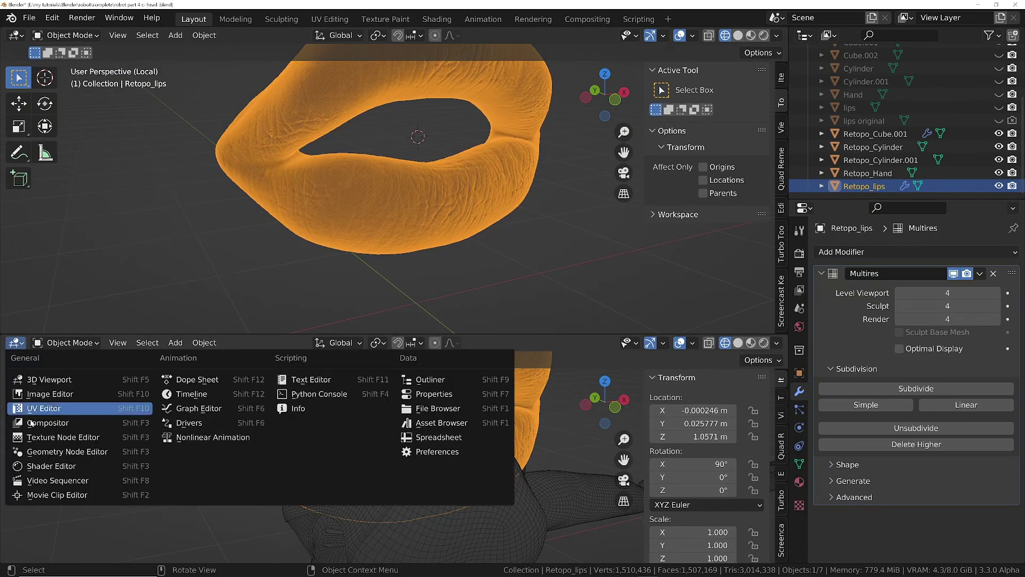
left_click(49, 467)
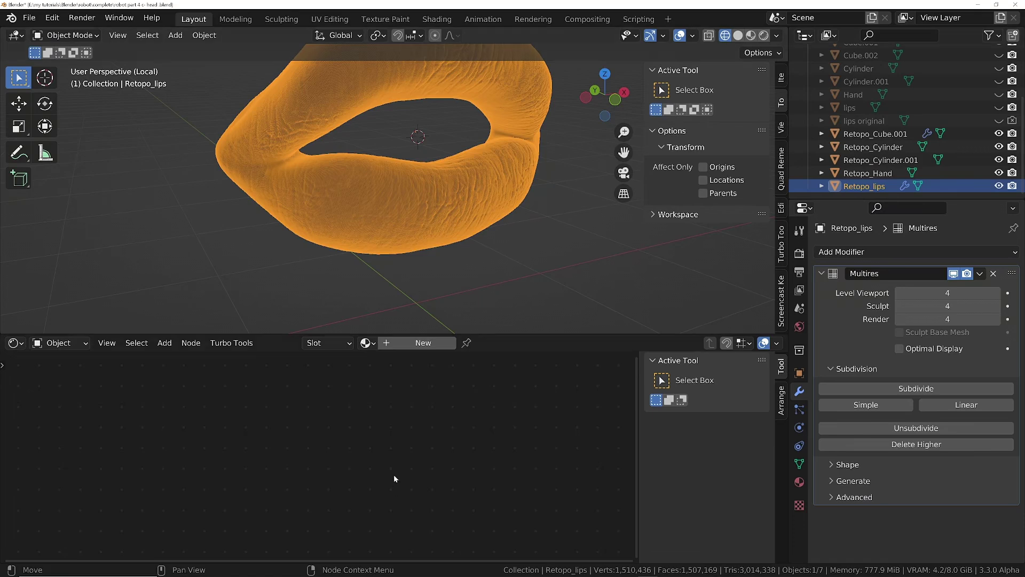
- Create a new material for the Retopo_lips object and bring its nodes and the lips into view
left_click(395, 346)
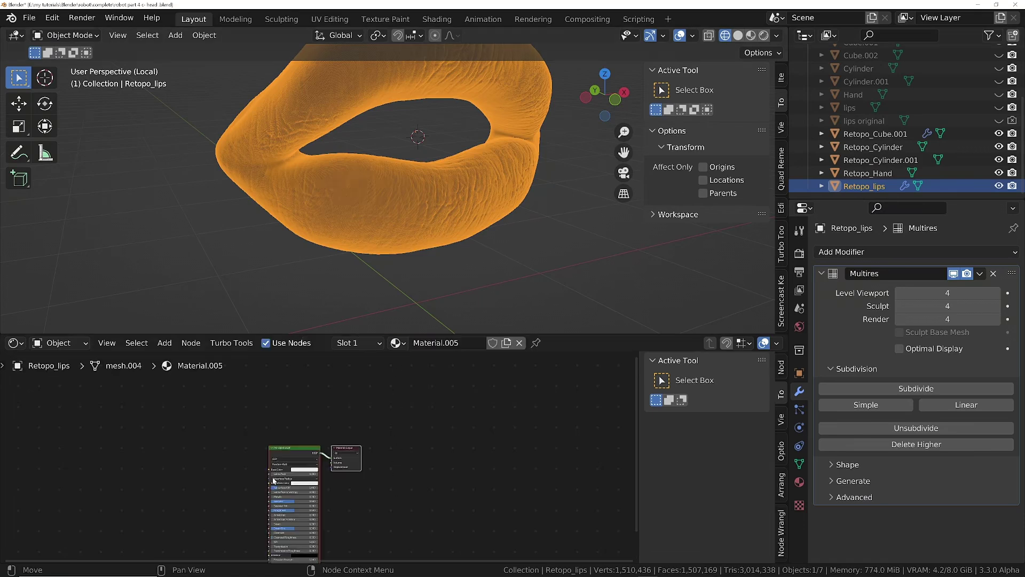
scroll(274, 480, "up", 3)
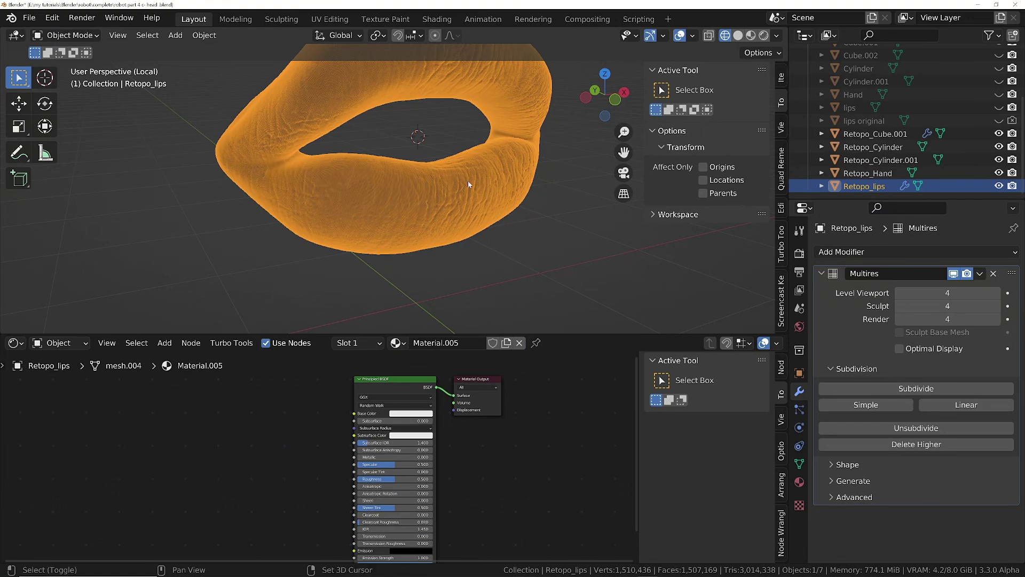
middle_click_drag(469, 183, 781, 320)
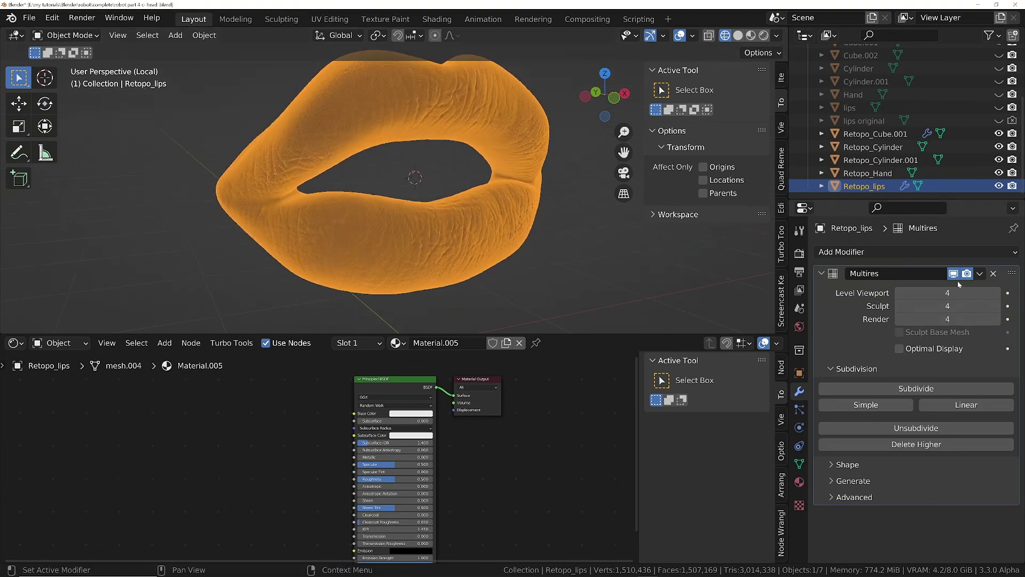
- Add an Image Texture node beside the Principled BSDF in the lips material
scroll(236, 463, "up", 2)
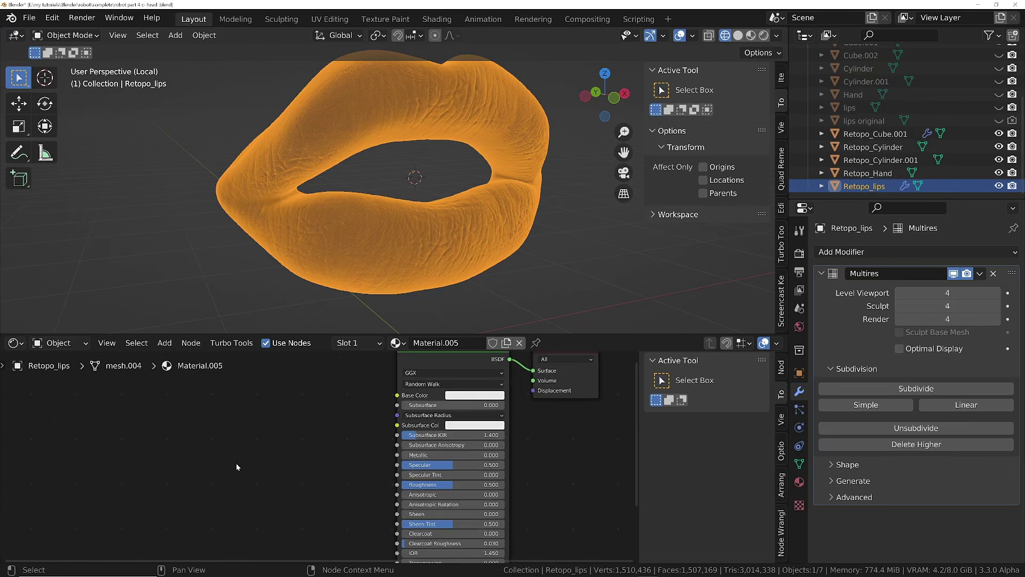
key("shift+a")
type("simage")
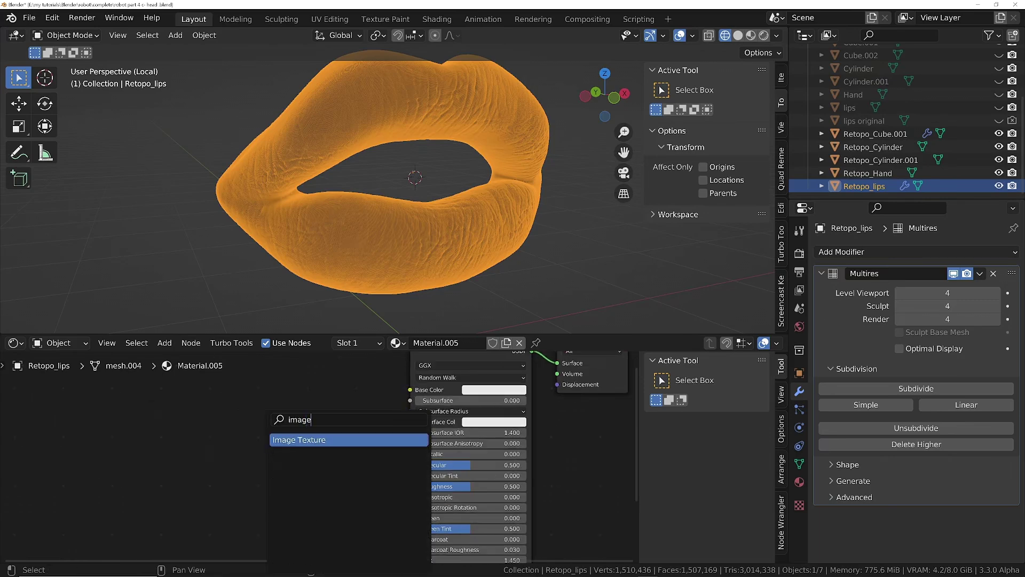
key("Return")
left_click(253, 404)
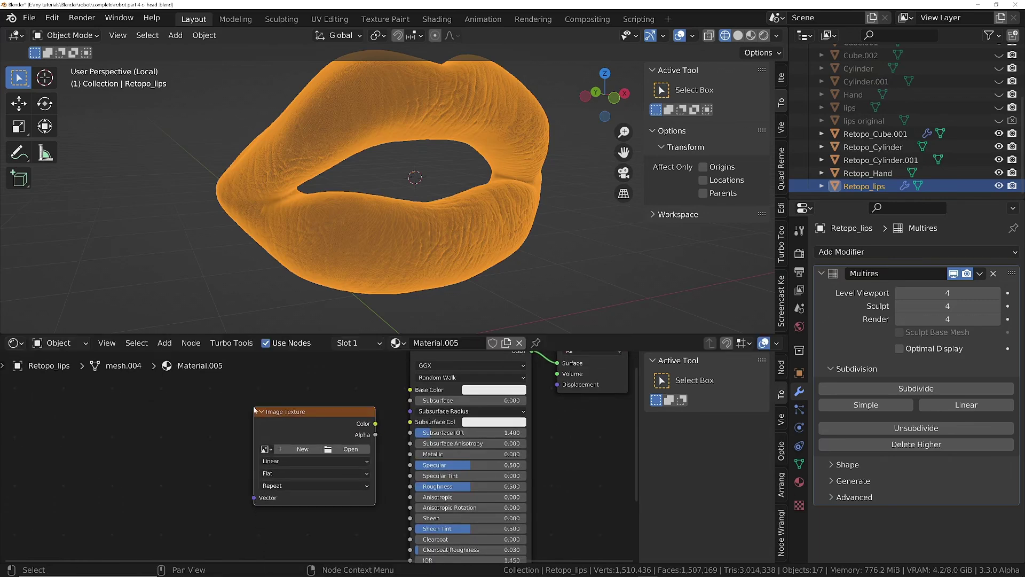
scroll(295, 451, "up", 1)
- Create a new image named "lip normals" in the texture node, 4096 × 4096 px with 32-bit float enabled
left_click(296, 451)
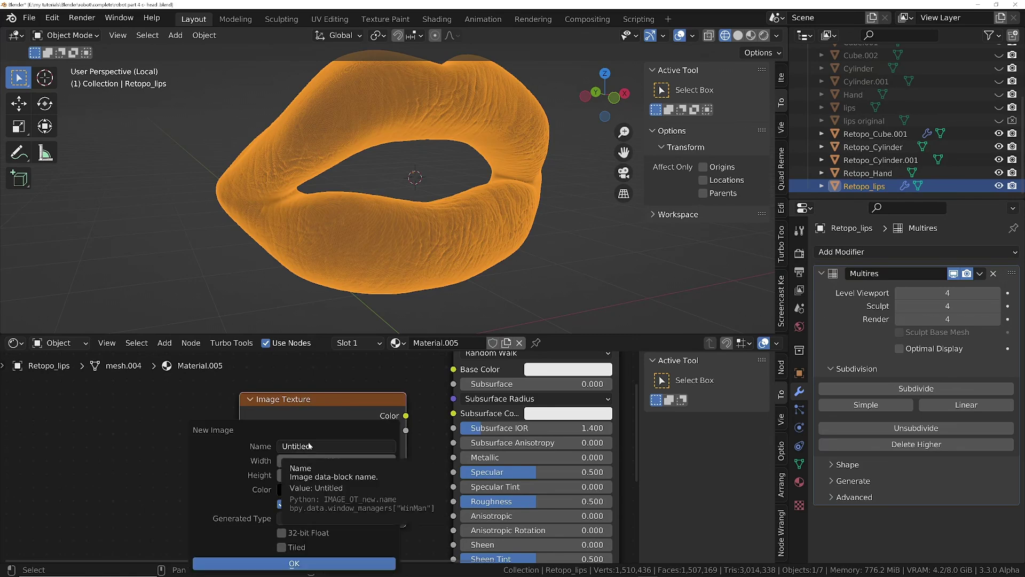
type("lip normals")
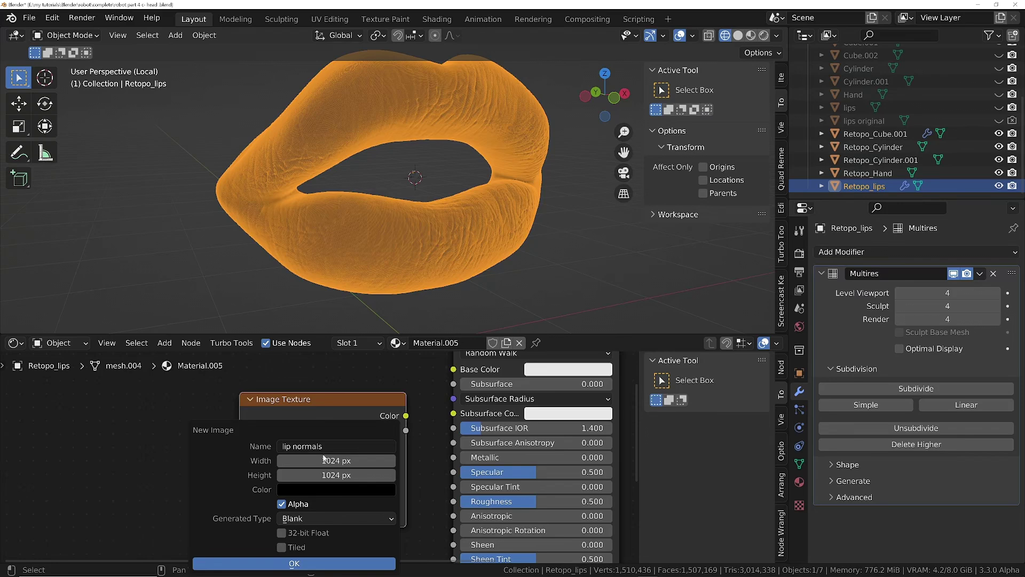
key("Tab")
type("4096")
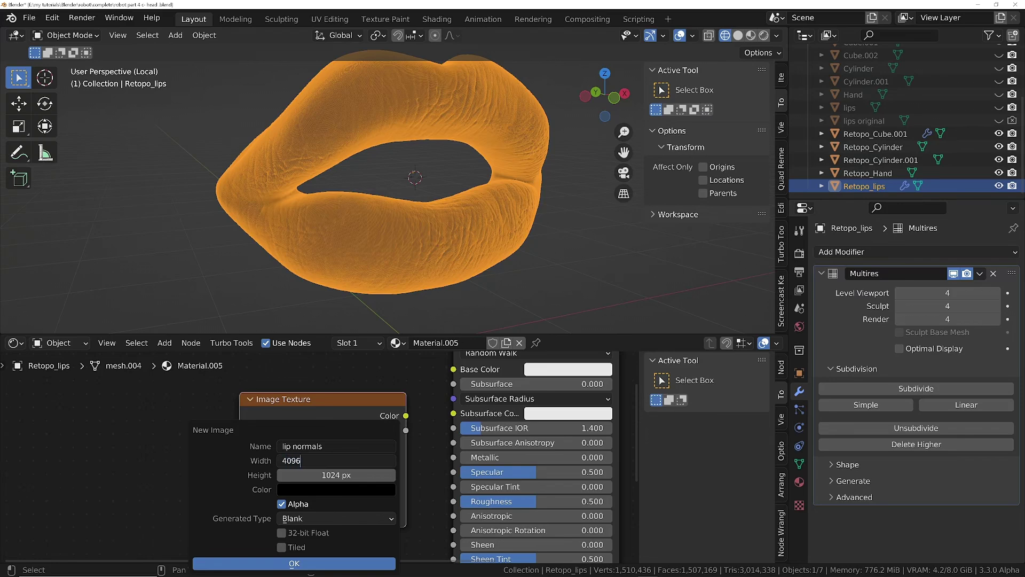
key("Tab")
type("4096")
key("Tab")
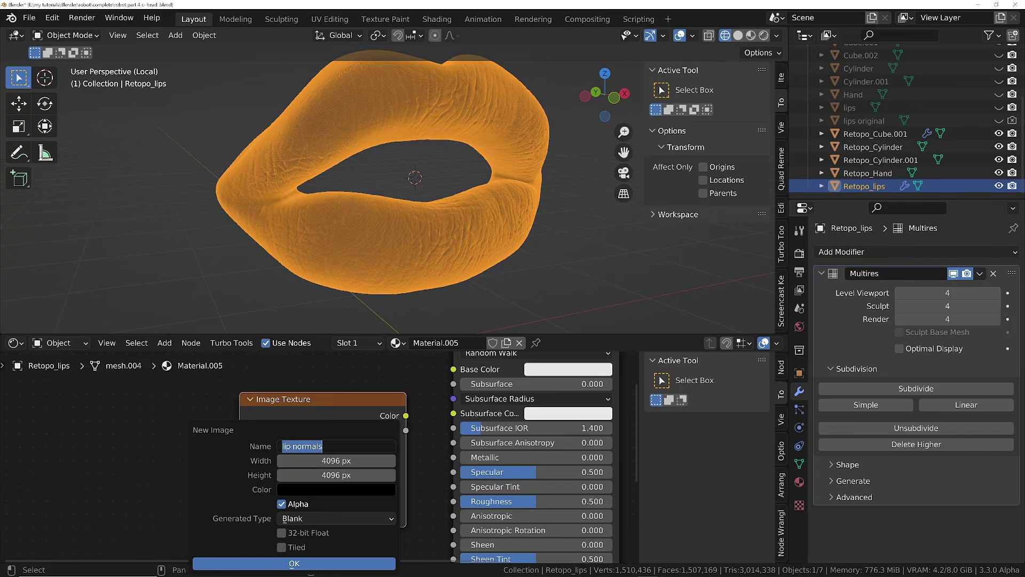
left_click(281, 532)
left_click(281, 532)
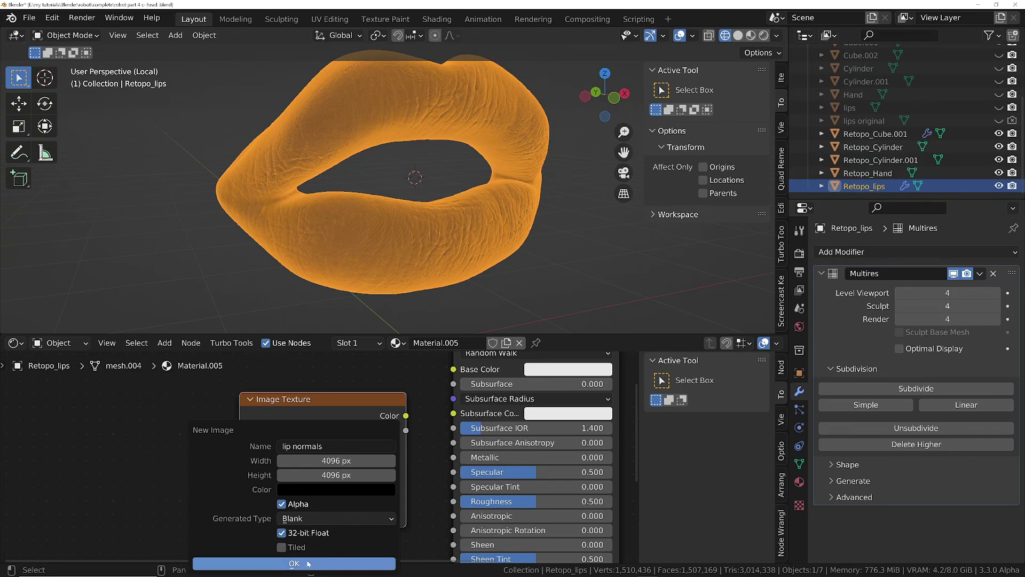
left_click(333, 564)
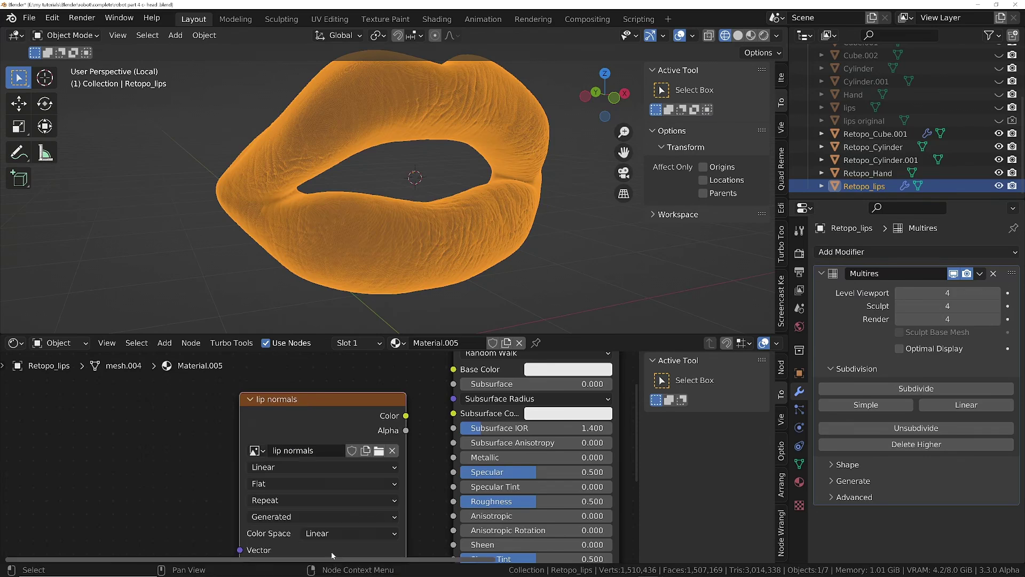
- Split off an Image Editor beside the 3D viewport and display the "lip normals" image in it
middle_click_drag(317, 462, 386, 447)
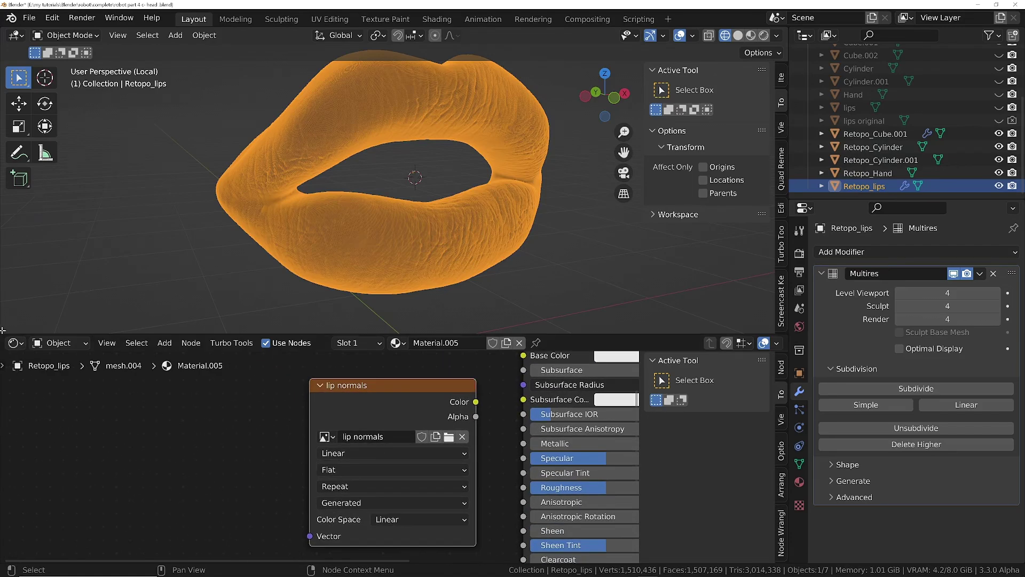
left_click_drag(3, 330, 288, 315)
left_click(14, 35)
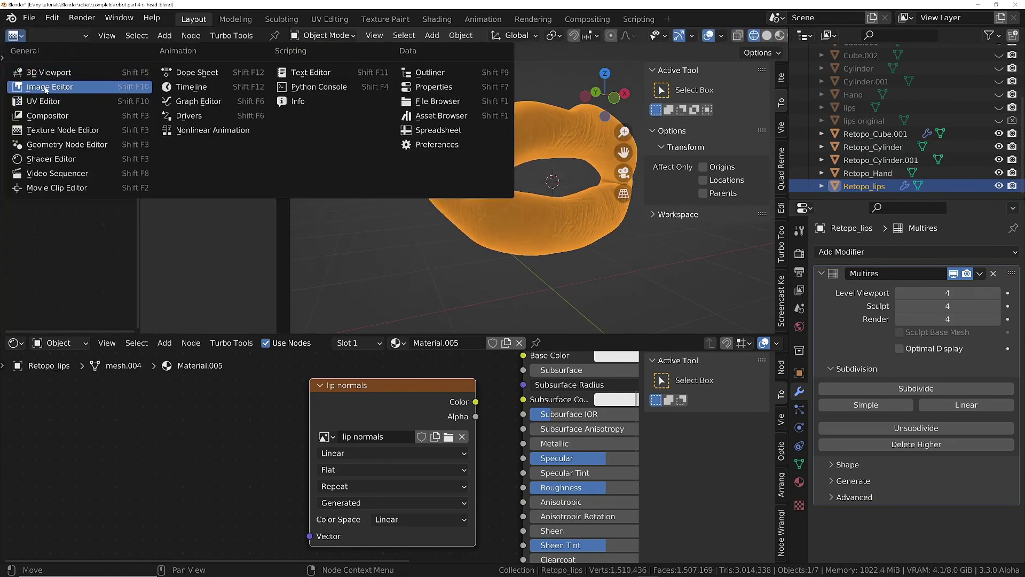
left_click(46, 88)
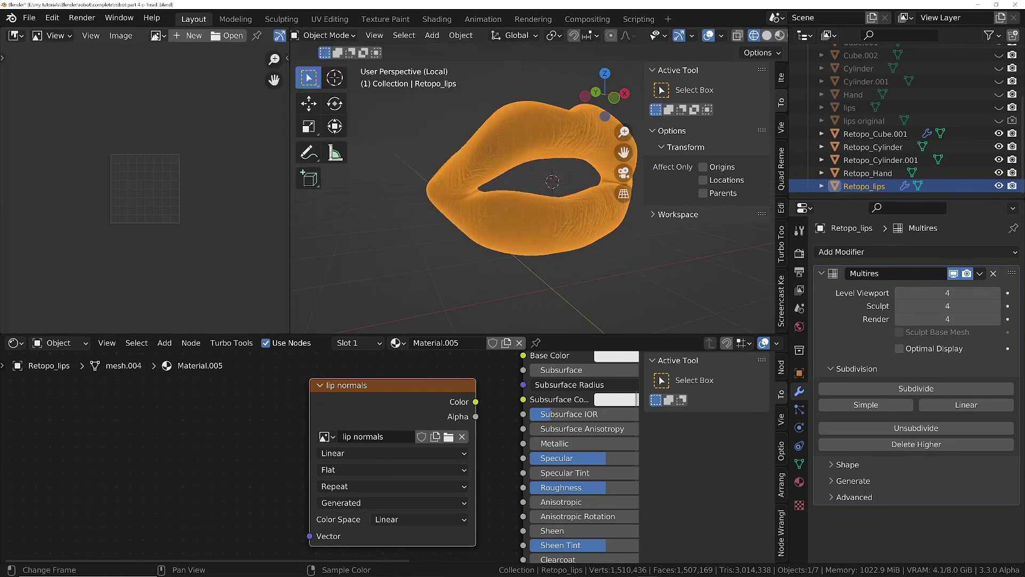
left_click(158, 35)
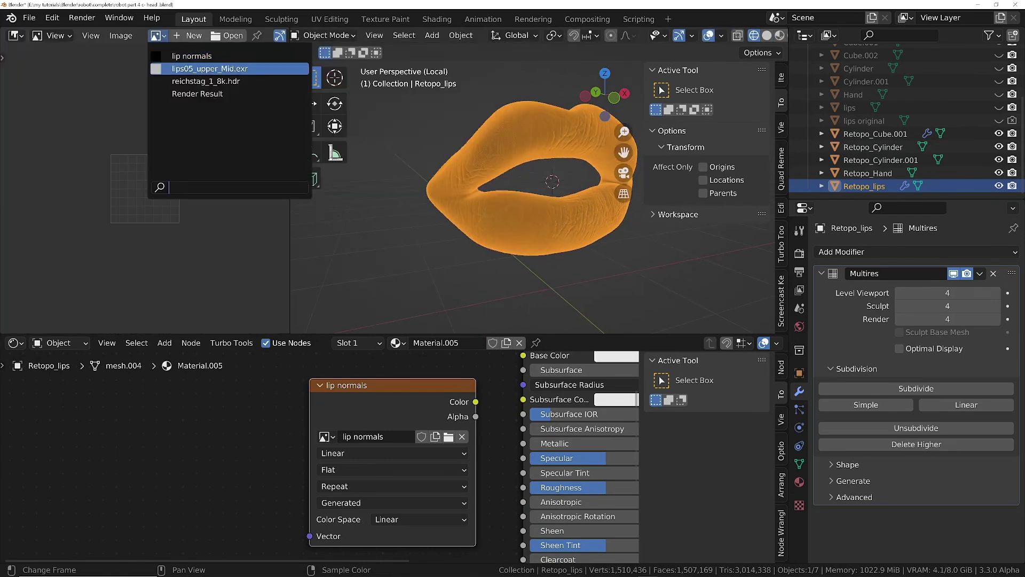
left_click(192, 56)
scroll(170, 184, "down", 10)
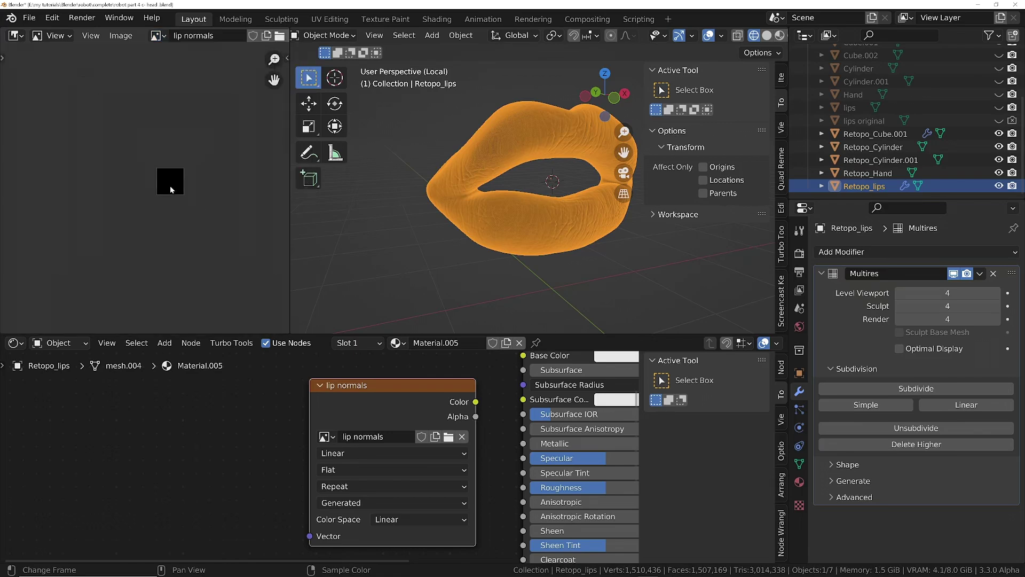
- Enlarge the blank "lip normals" image in its editor and switch the 3D viewport to Solid shading
scroll(170, 184, "up", 9)
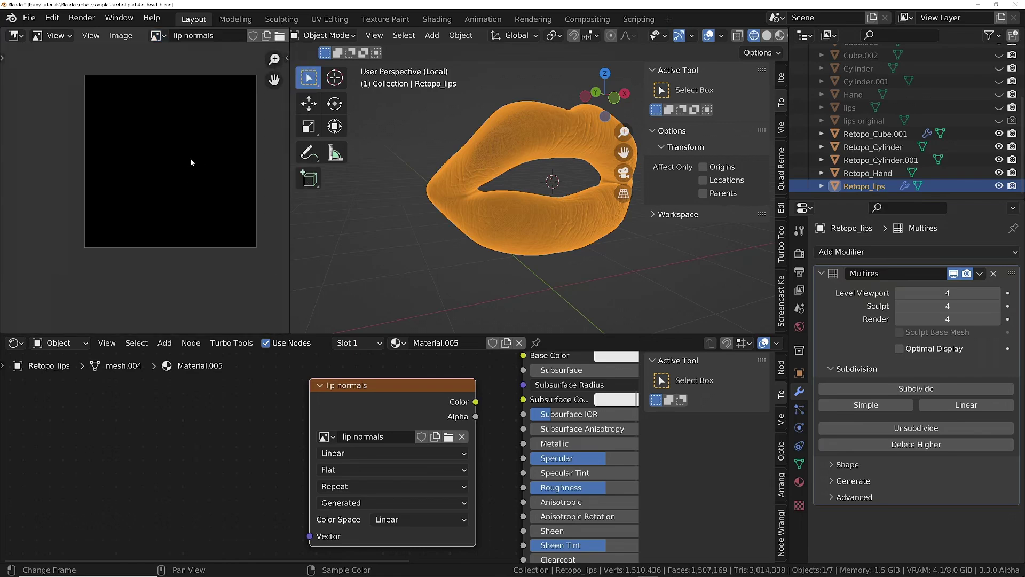
left_click(781, 127)
middle_click_drag(593, 427, 485, 437)
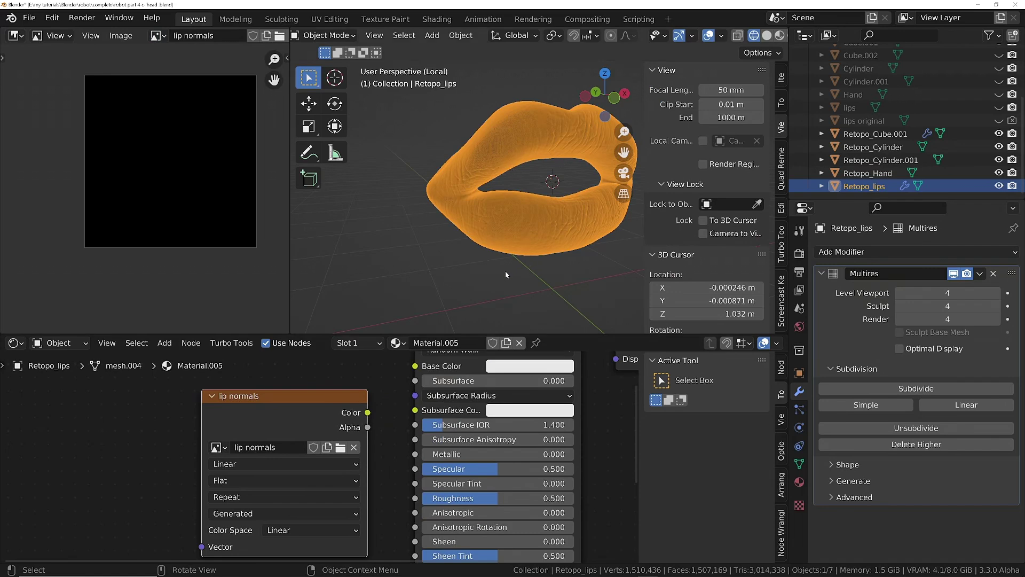
key("z")
left_click(745, 273)
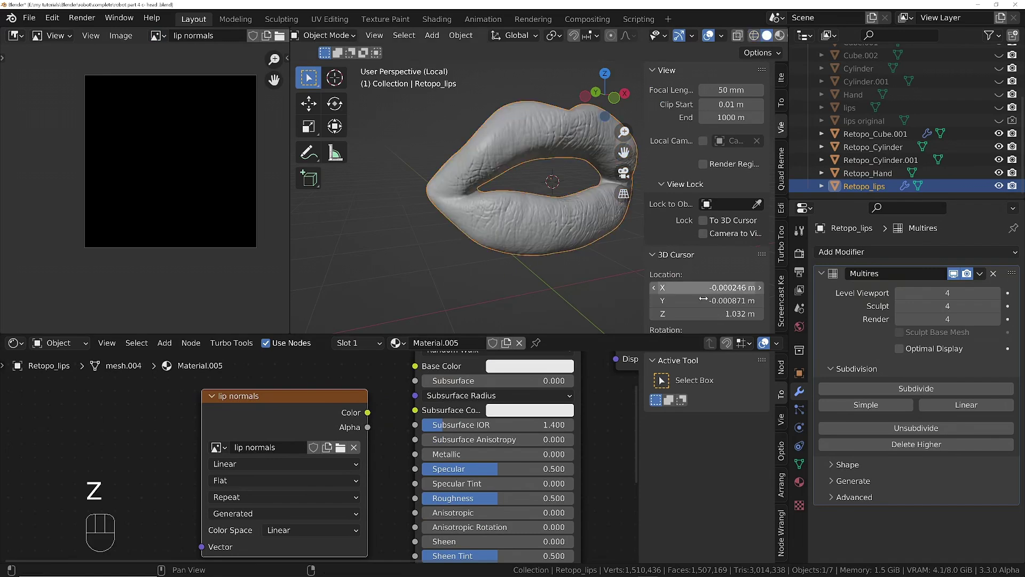
- Enable Bake from Multires in the Cycles bake settings
left_click(800, 254)
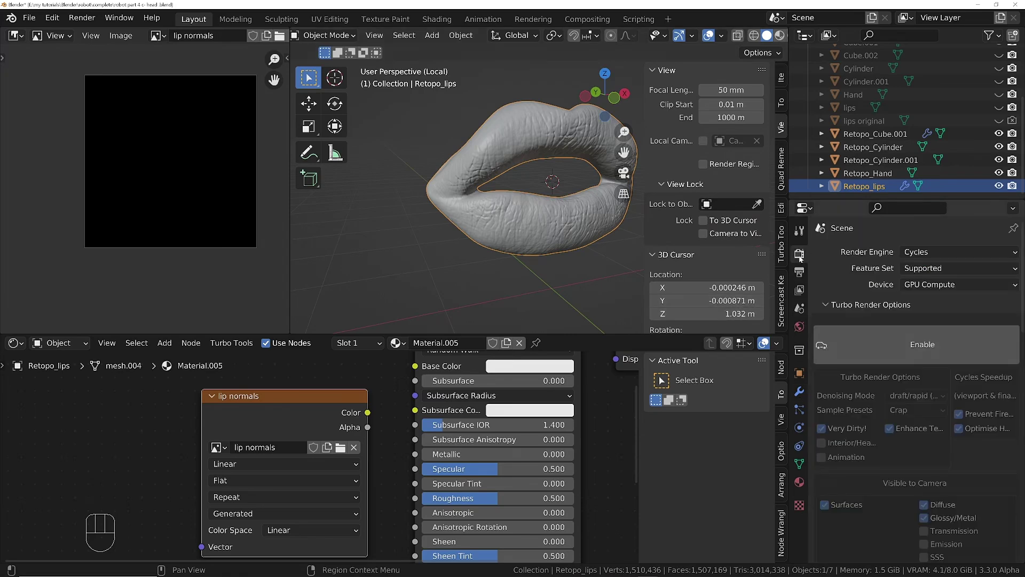
scroll(855, 303, "down", 15)
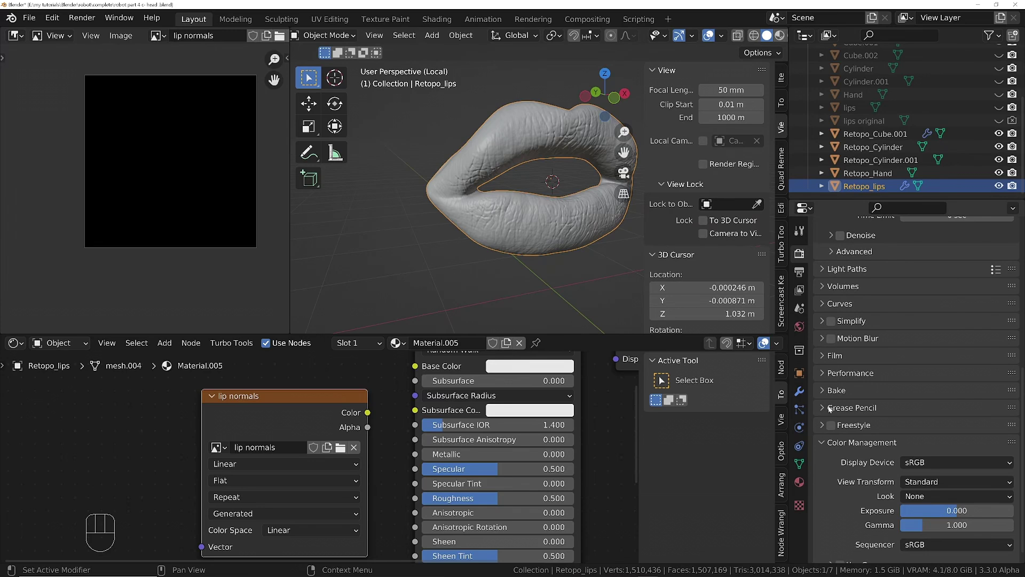
left_click(901, 390)
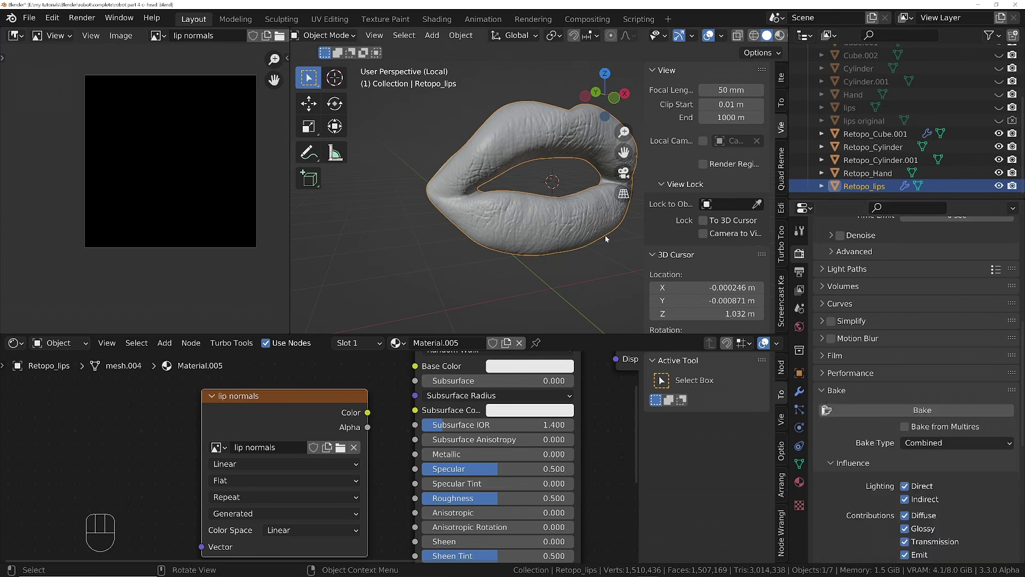
left_click(944, 426)
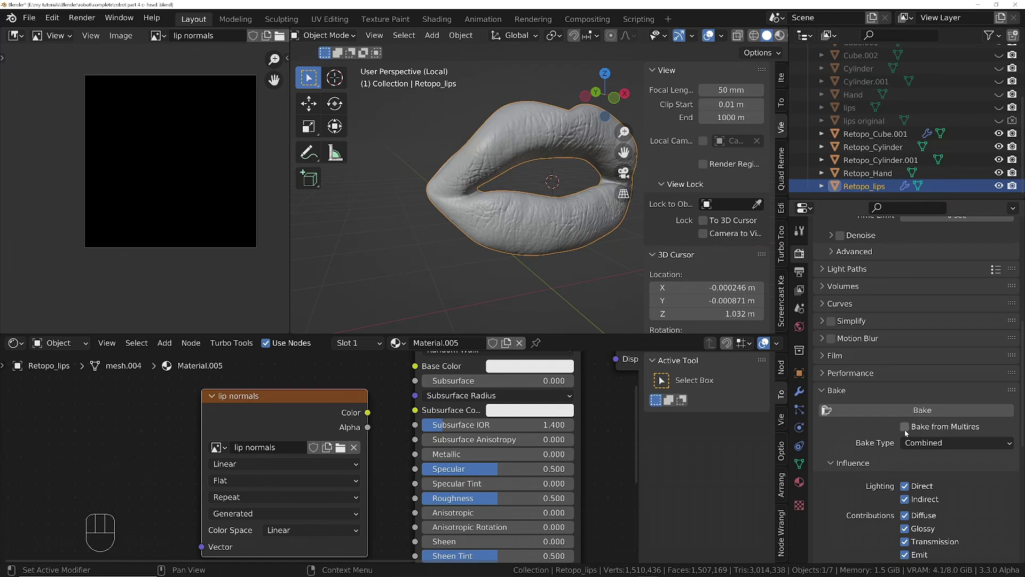
- Set the lips' Multires viewport, sculpt and render levels all to 0
left_click(800, 394)
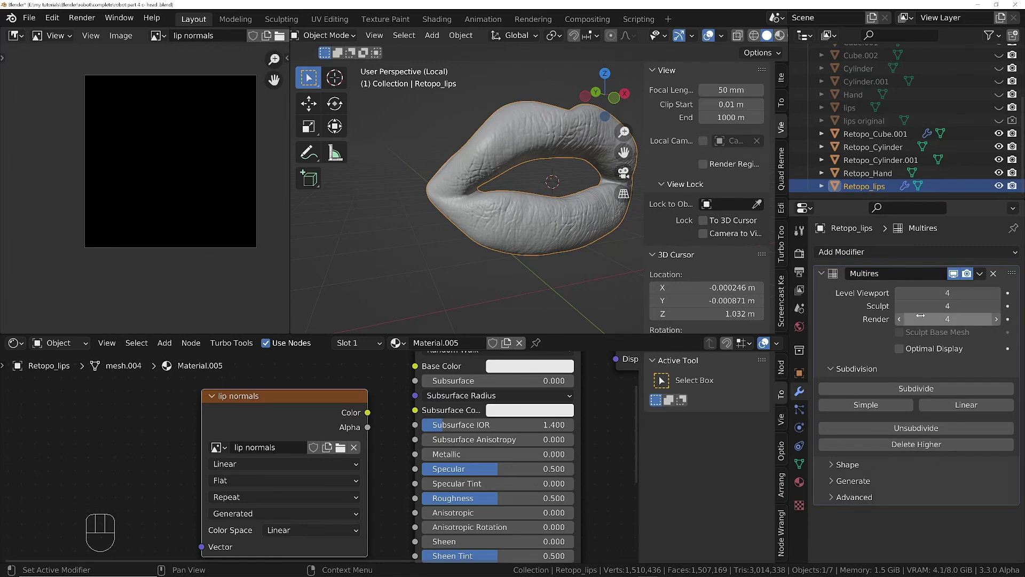
left_click_drag(956, 293, 956, 319)
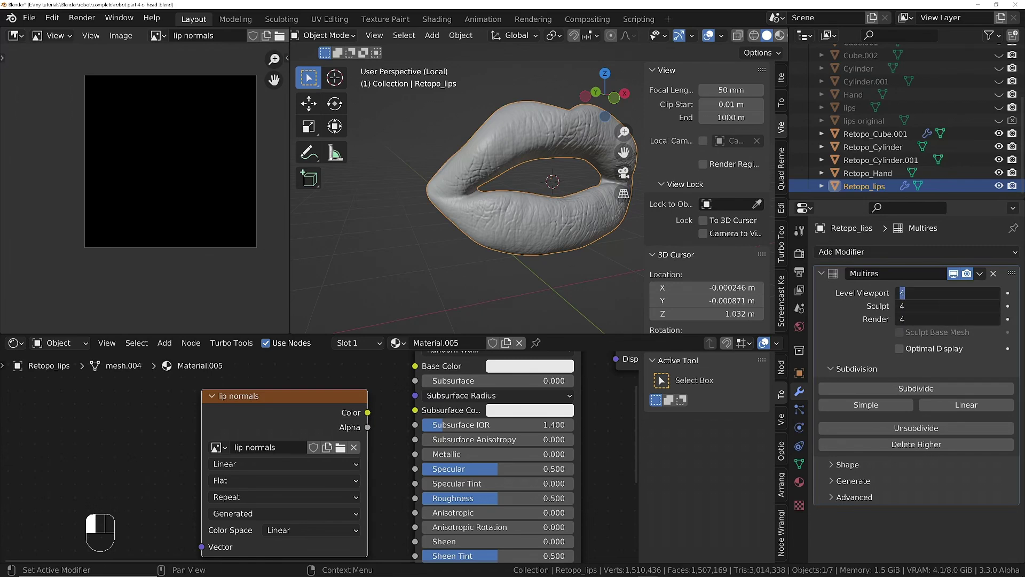
type("0")
key("Return")
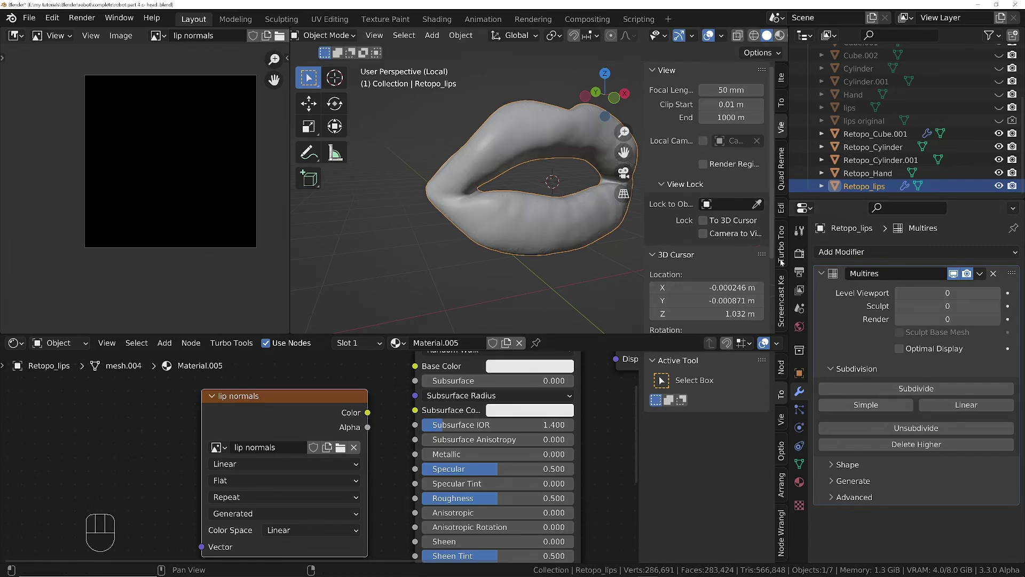
- Choose Normals as the bake type and try to bake the lips' Multires detail
left_click(799, 253)
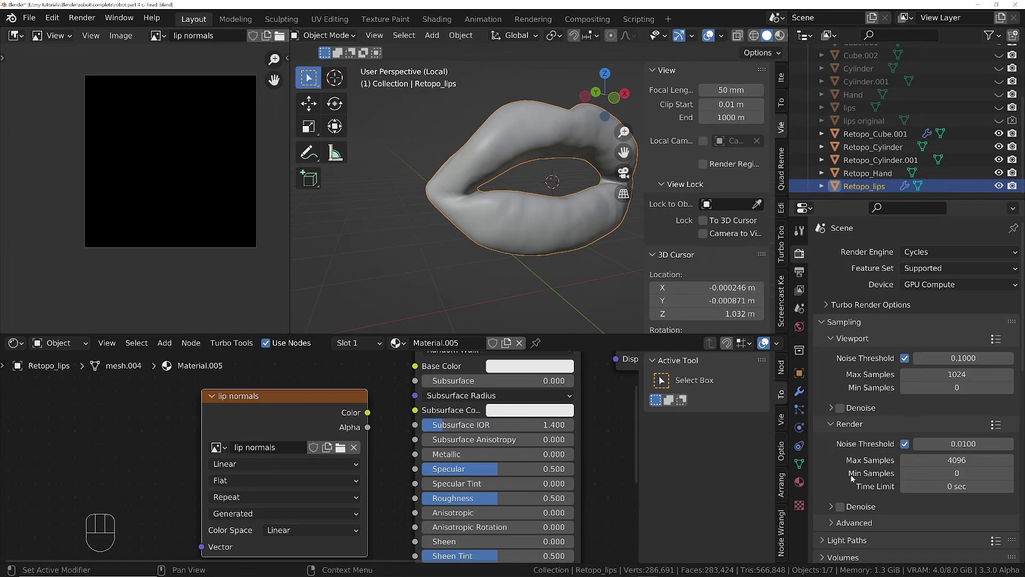
scroll(853, 478, "down", 15)
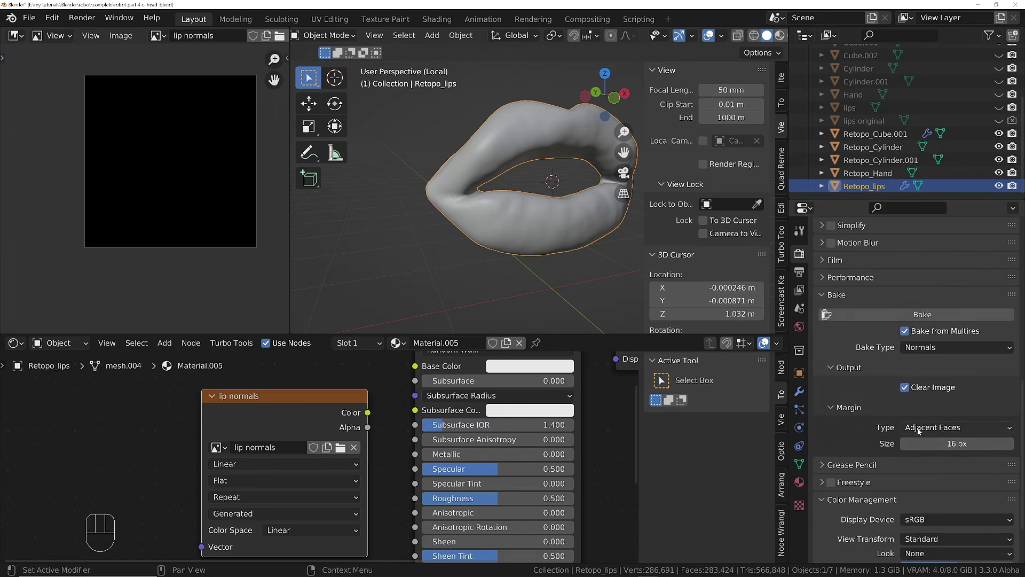
left_click(968, 346)
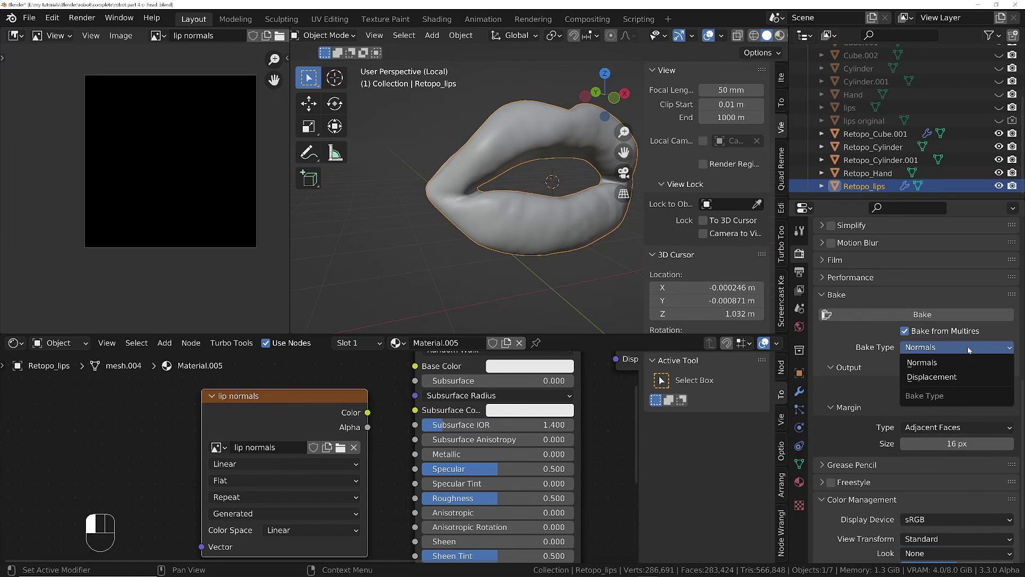
left_click(931, 362)
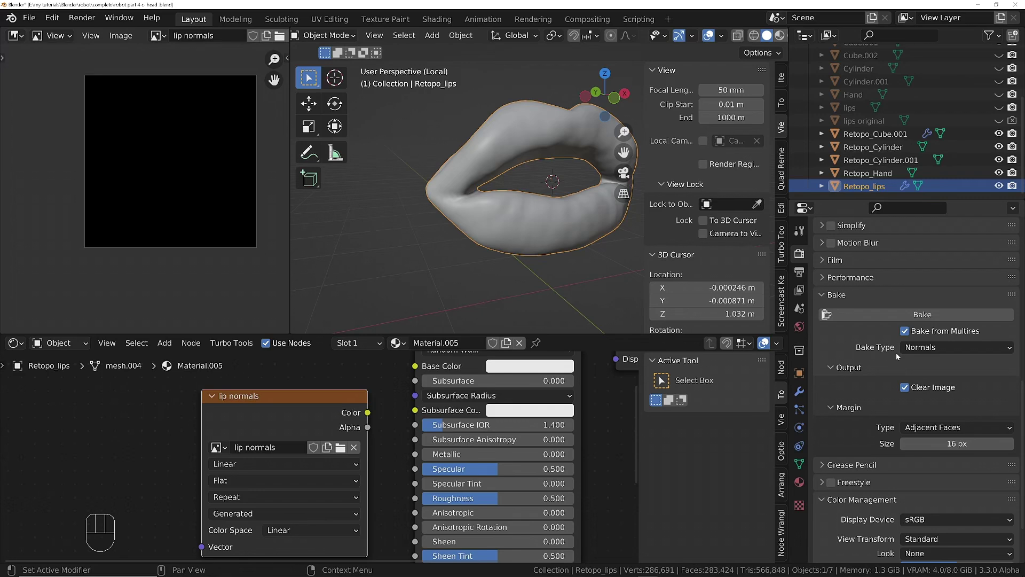
left_click(907, 315)
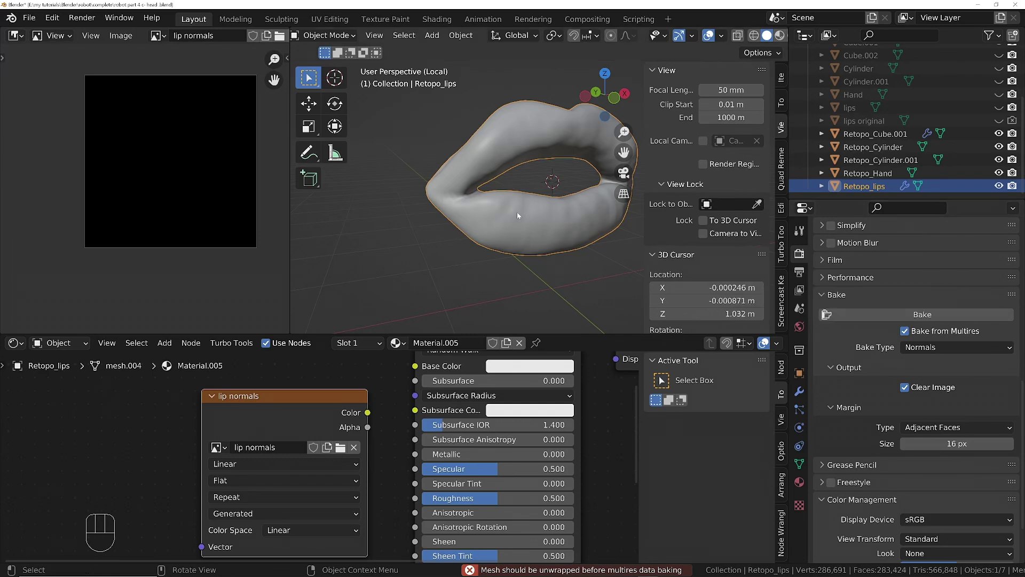
- Unwrap all faces of the lips mesh in Edit Mode using Smart UV Project with an island margin of 0.01
key("n")
key("Tab")
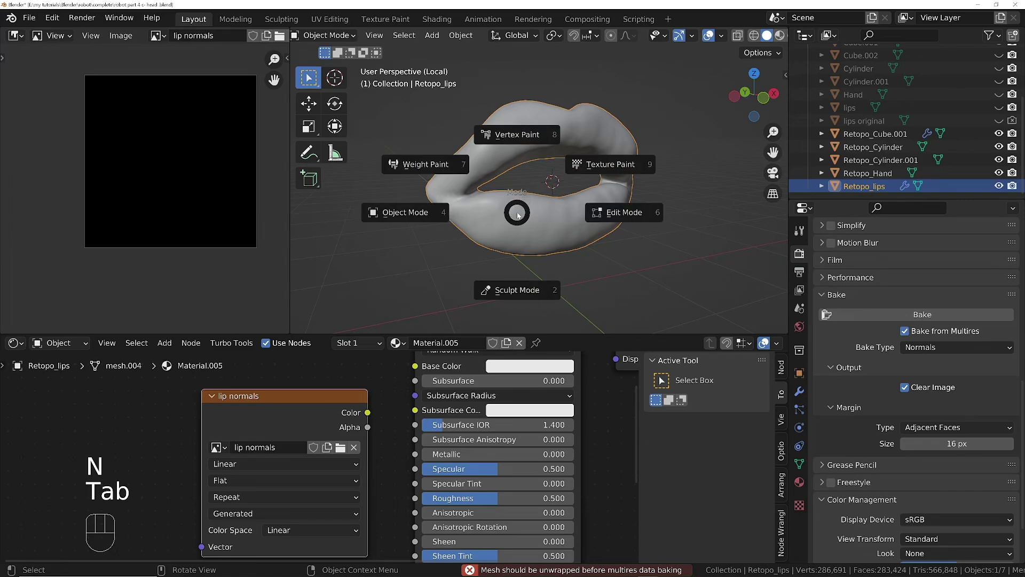
left_click(640, 214)
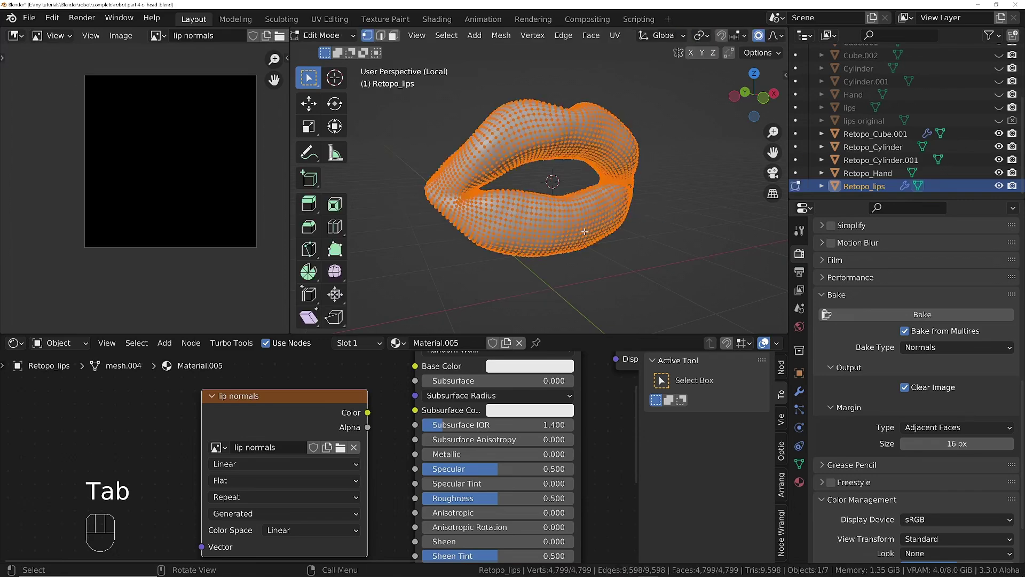
key("3")
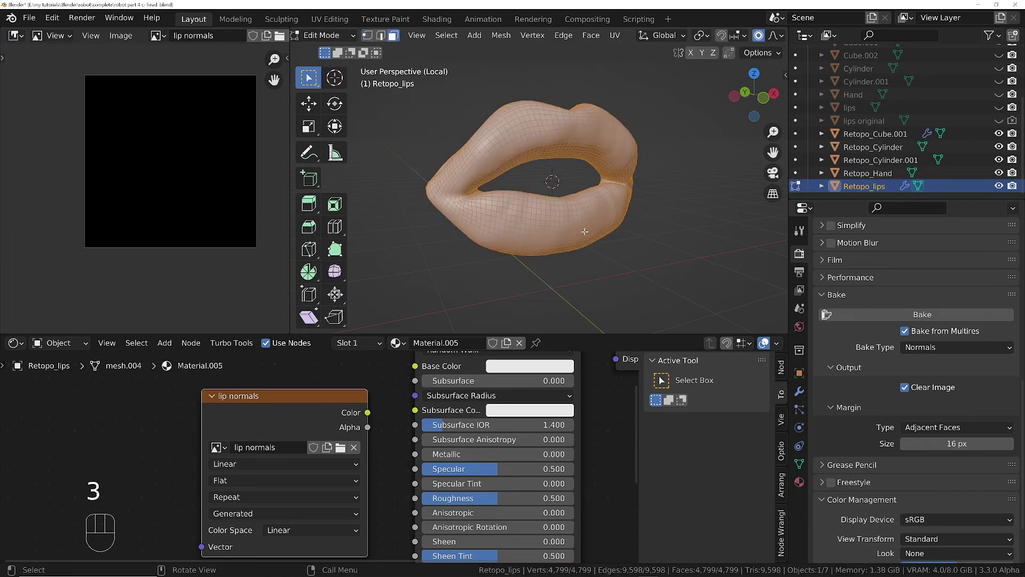
key("a")
key("a")
key("a")
key("u")
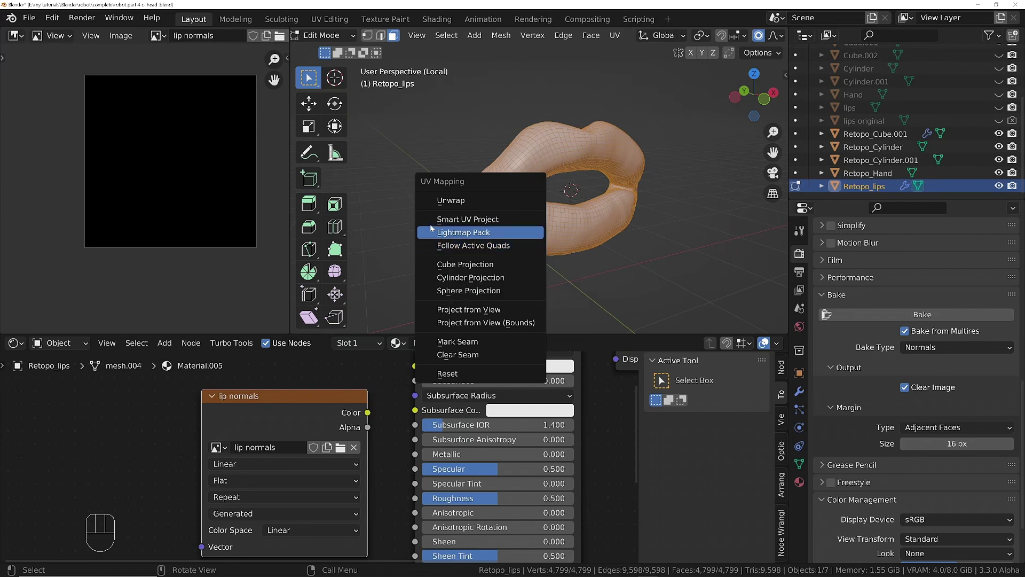
left_click(482, 220)
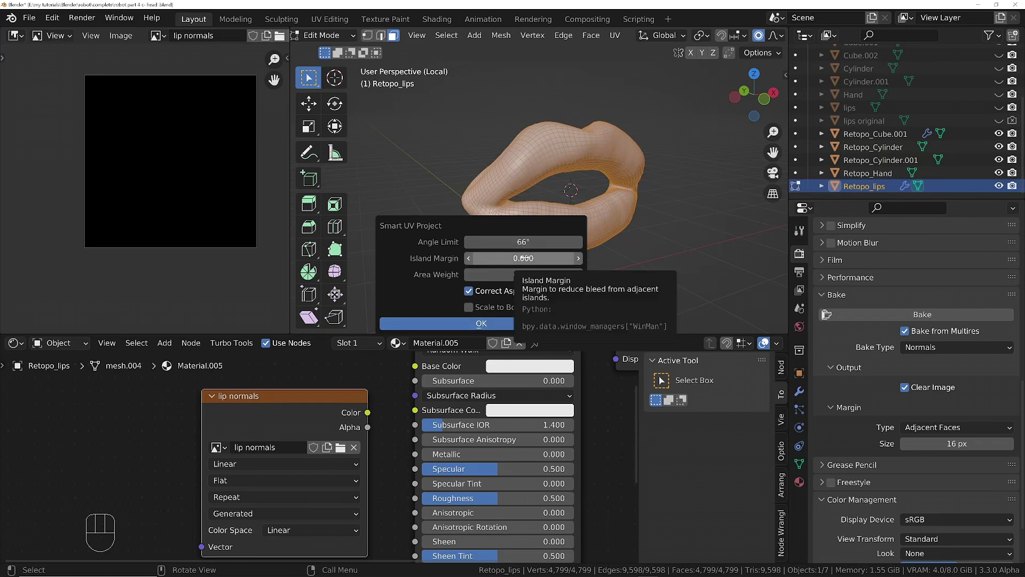
left_click(494, 259)
type("0.01")
key("Return")
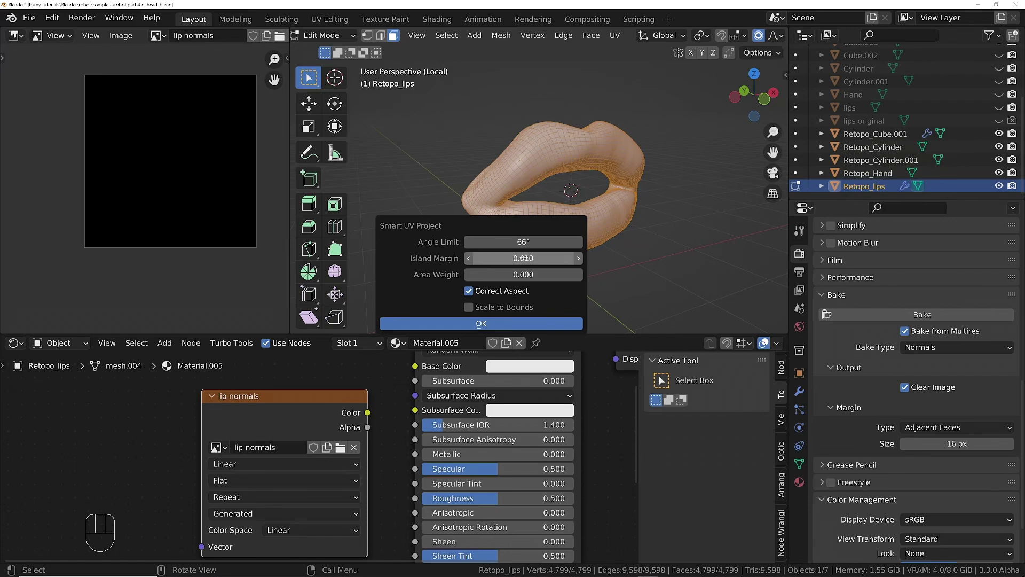
left_click(494, 324)
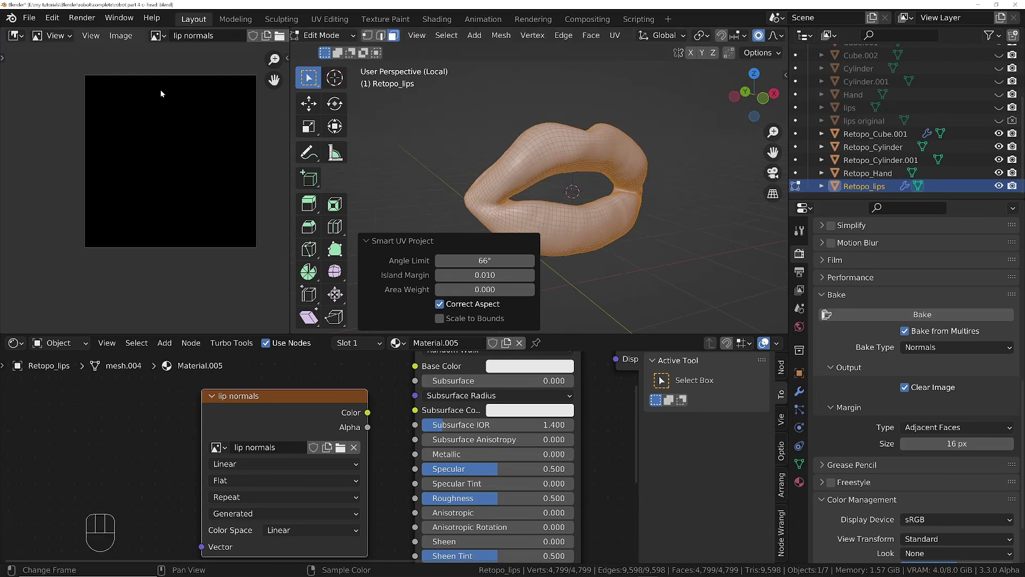
- Show the lips' UV layout in a UV Editor and adjust the projection to a 32.1° angle limit and 0.022 island margin
left_click(14, 35)
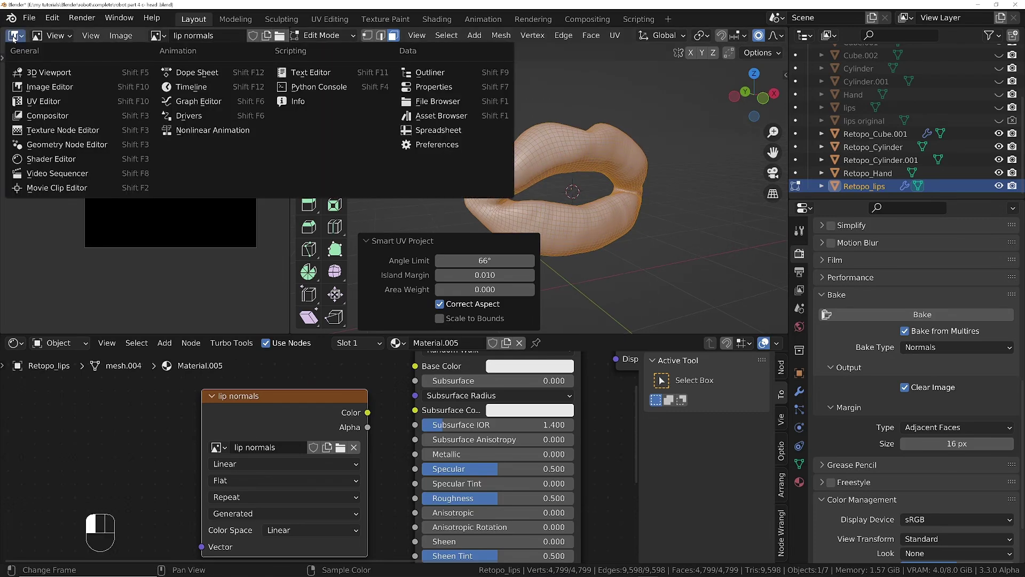
left_click(48, 102)
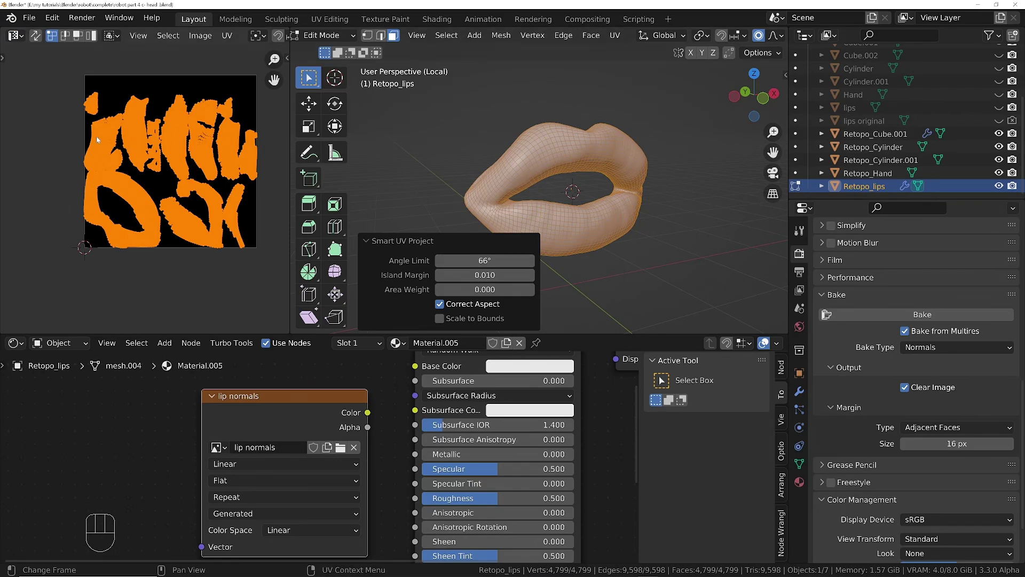
left_click_drag(480, 255, 443, 256)
mouse_move(485, 261)
left_mouse_down()
mouse_move(534, 260)
mouse_move(490, 274)
left_mouse_up()
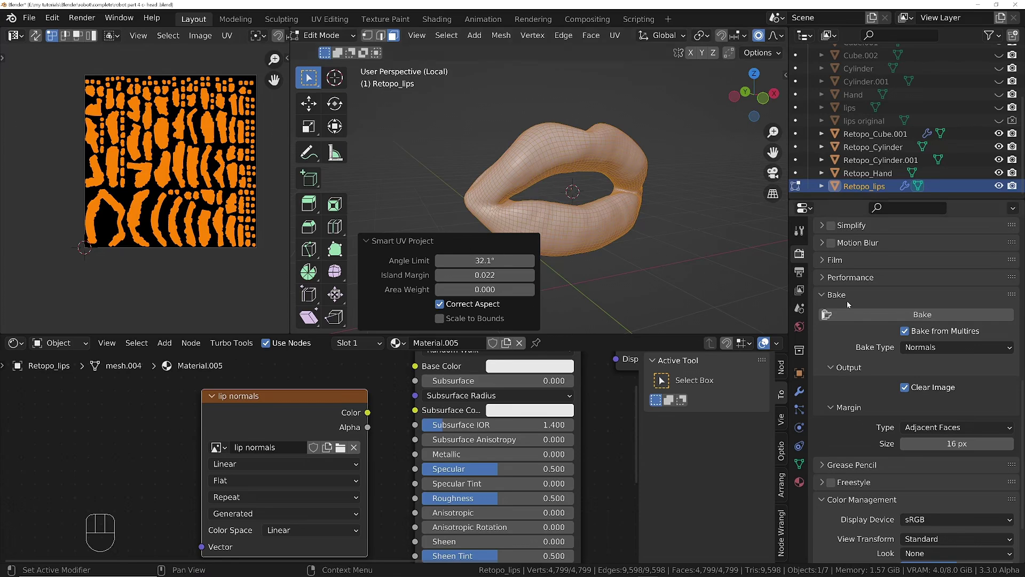
- Return to Object Mode, bake the Multires normals to the "lip normals" image and inspect the baked map up close
key("Tab")
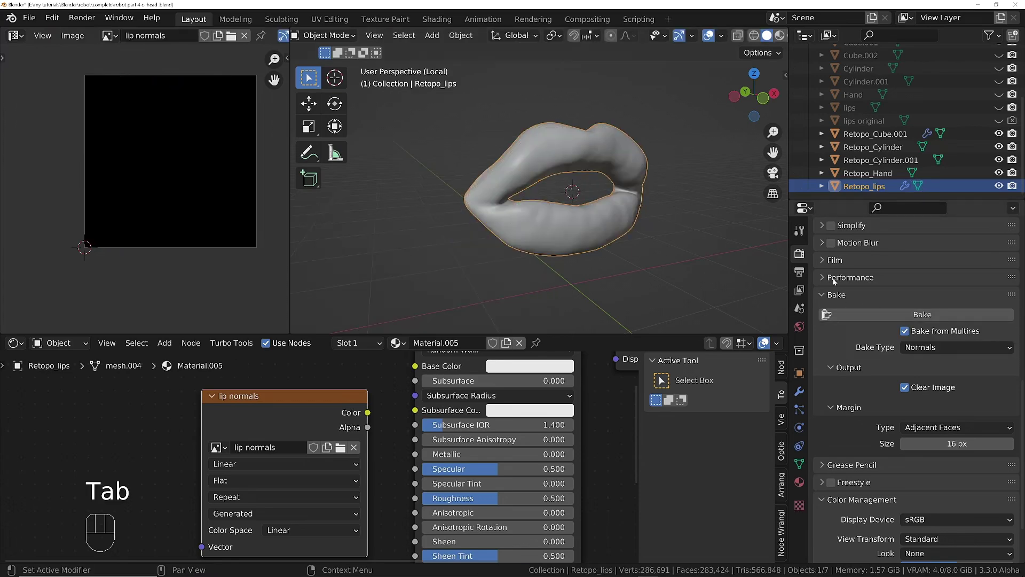
left_click(879, 310)
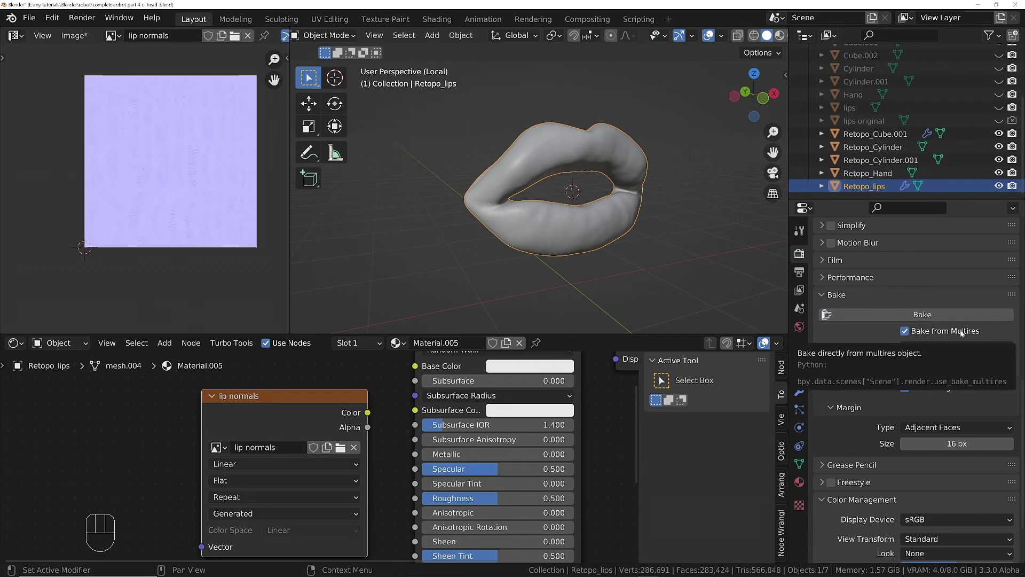
scroll(186, 167, "up", 6)
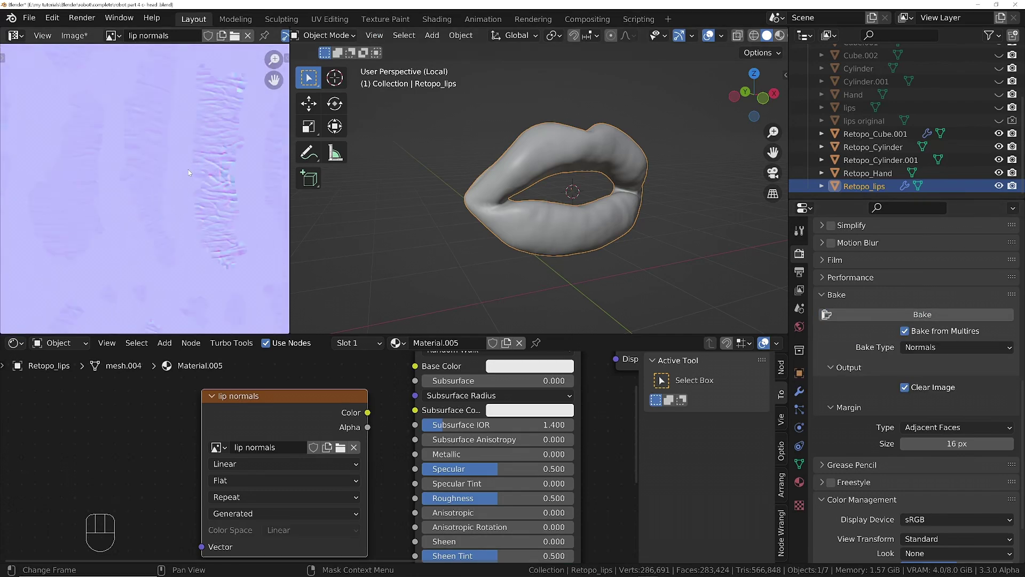
scroll(188, 169, "down", 2)
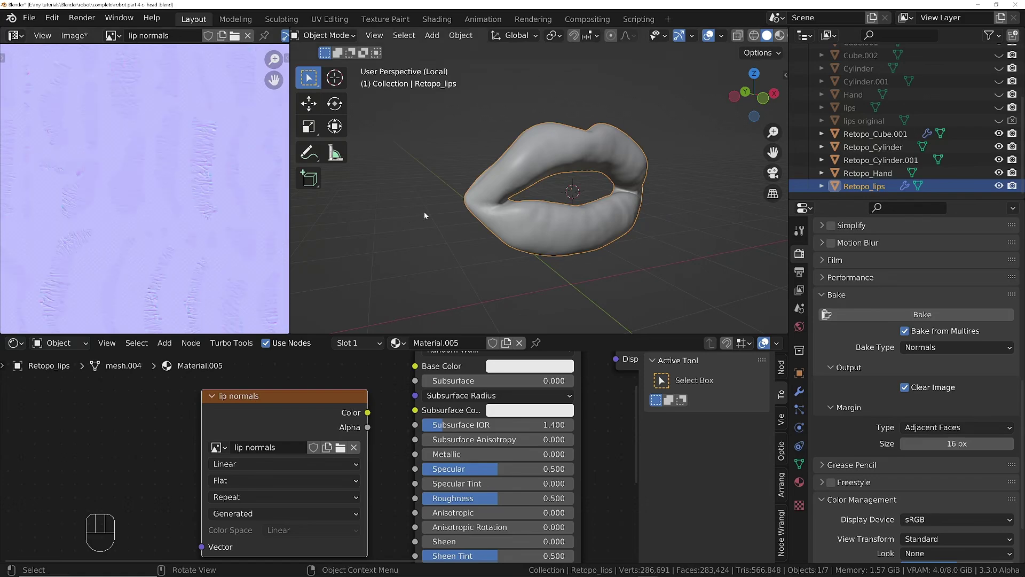
- Set the lips' Multires viewport, sculpt and render levels back to 4
mouse_move(594, 220)
middle_mouse_down()
mouse_move(557, 216)
mouse_move(582, 217)
middle_mouse_up()
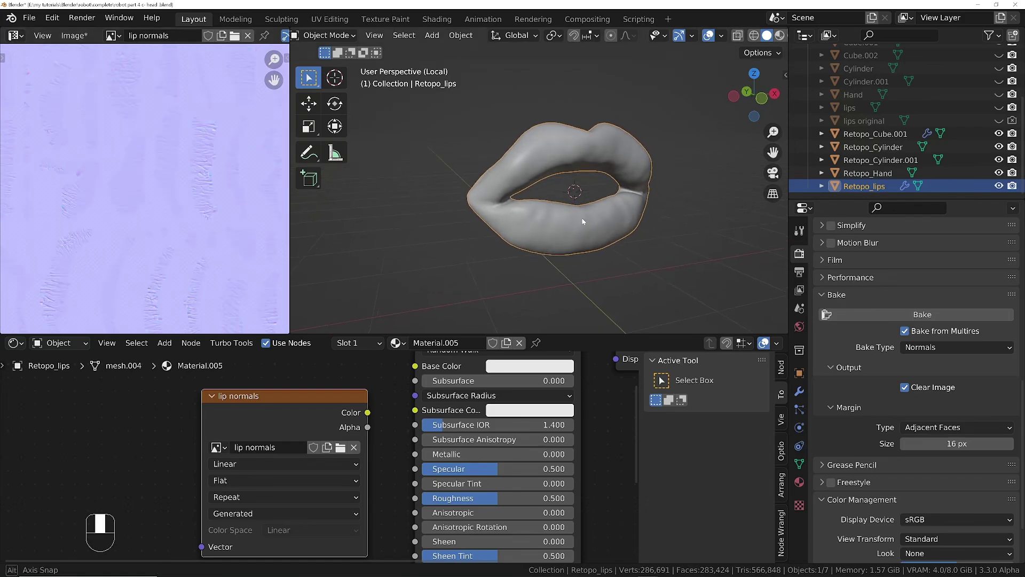
left_click(799, 391)
left_click(925, 295)
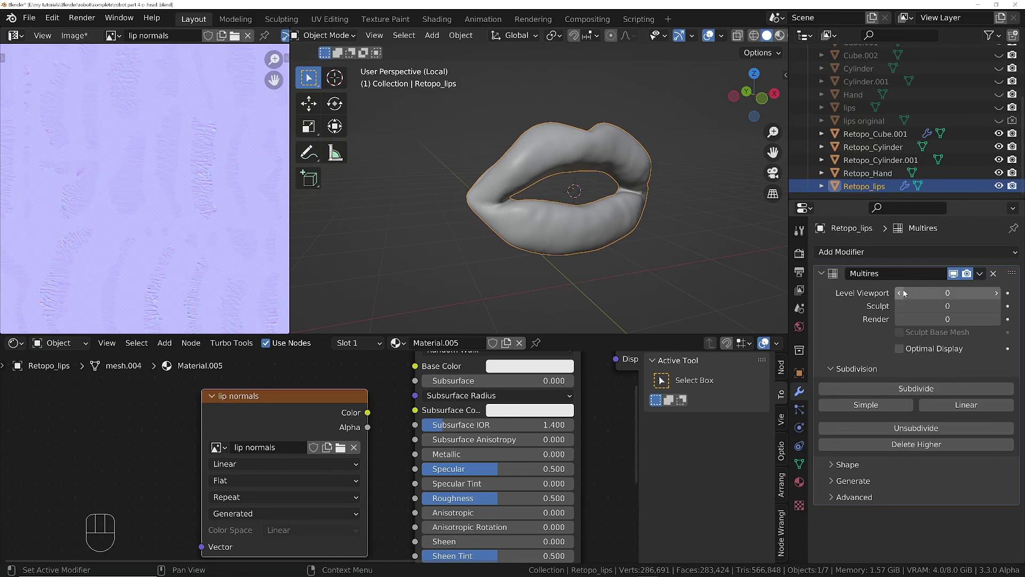
key("Return")
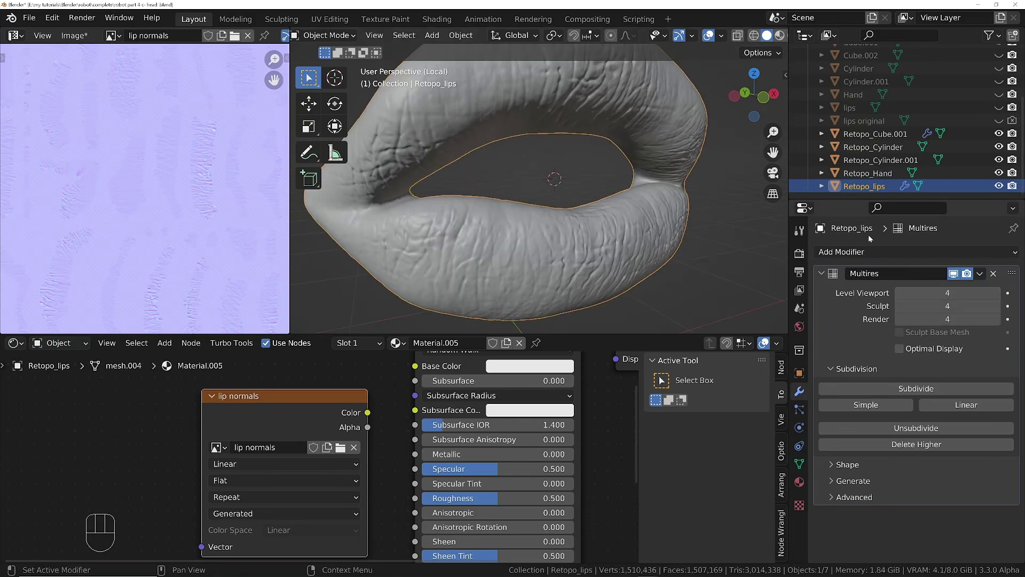
- Disable the Multires modifier in the viewport and place the lip normals image node clear of the Principled shader, level with its lower inputs
left_click(953, 274)
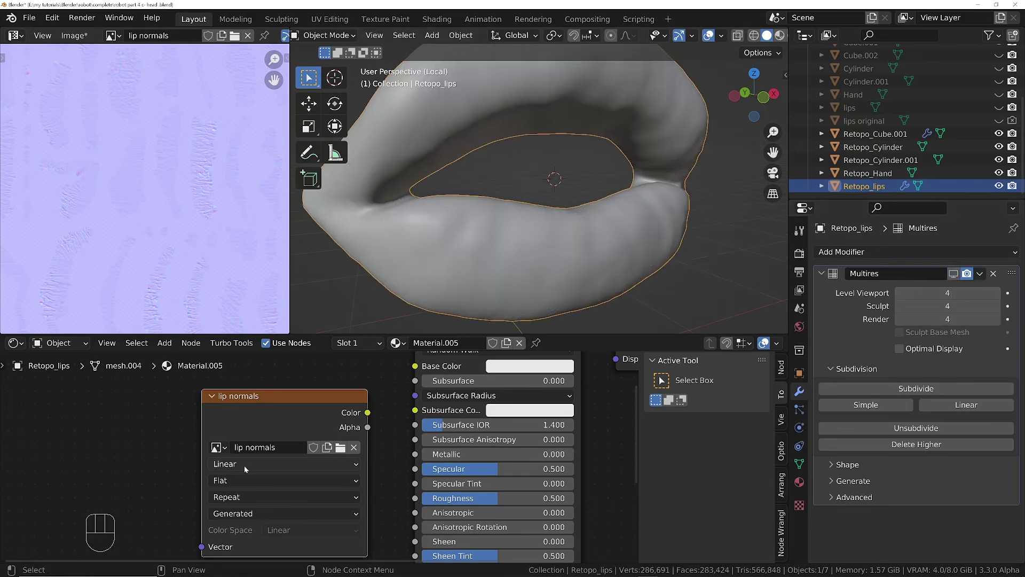
middle_click_drag(278, 481, 265, 502, "ctrl")
left_click_drag(290, 424, 146, 431)
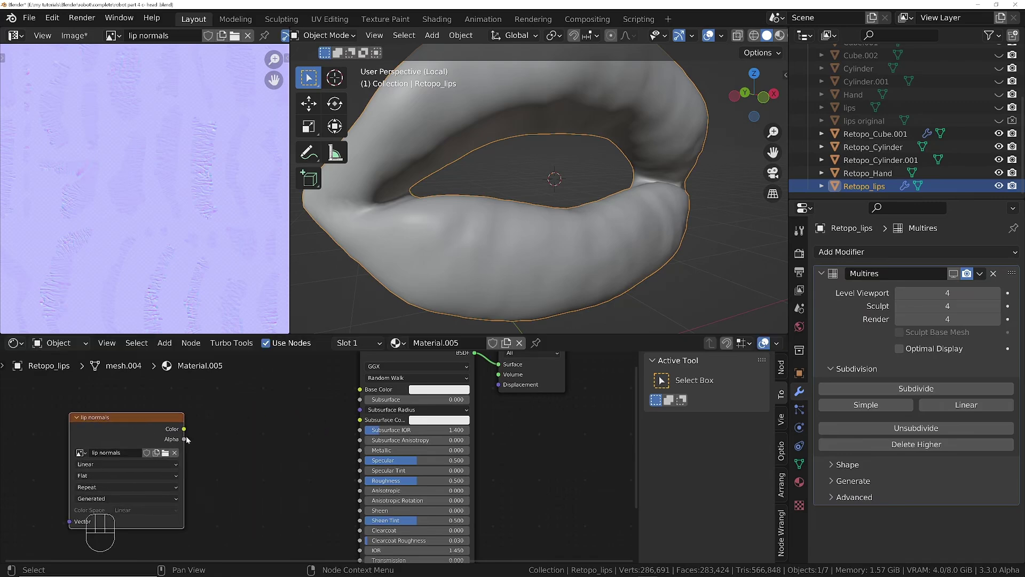
middle_click_drag(314, 511, 367, 439)
scroll(367, 439, "down", 2)
scroll(342, 443, "down", 2)
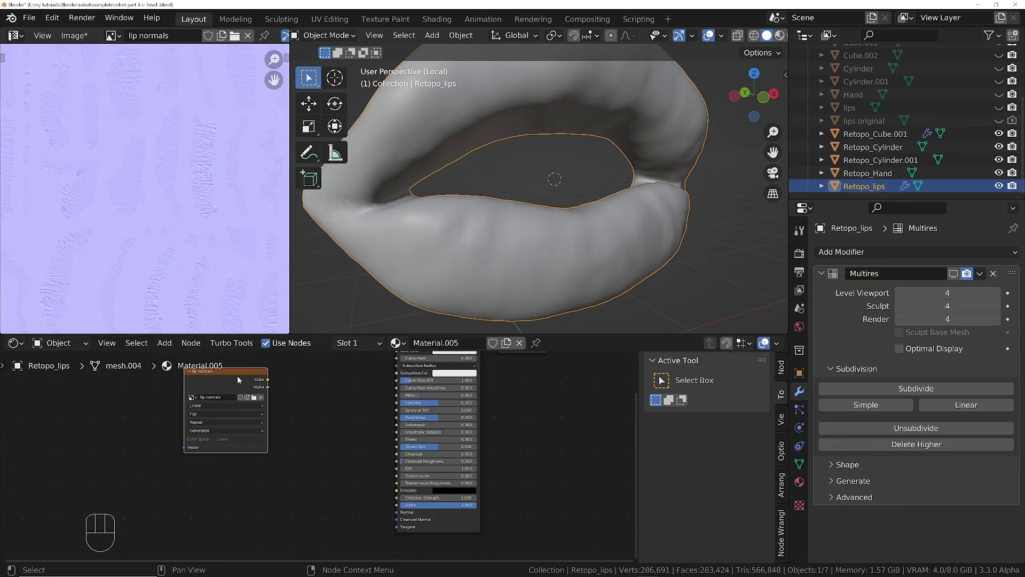
left_click_drag(237, 376, 229, 448)
scroll(710, 39, "down", 2)
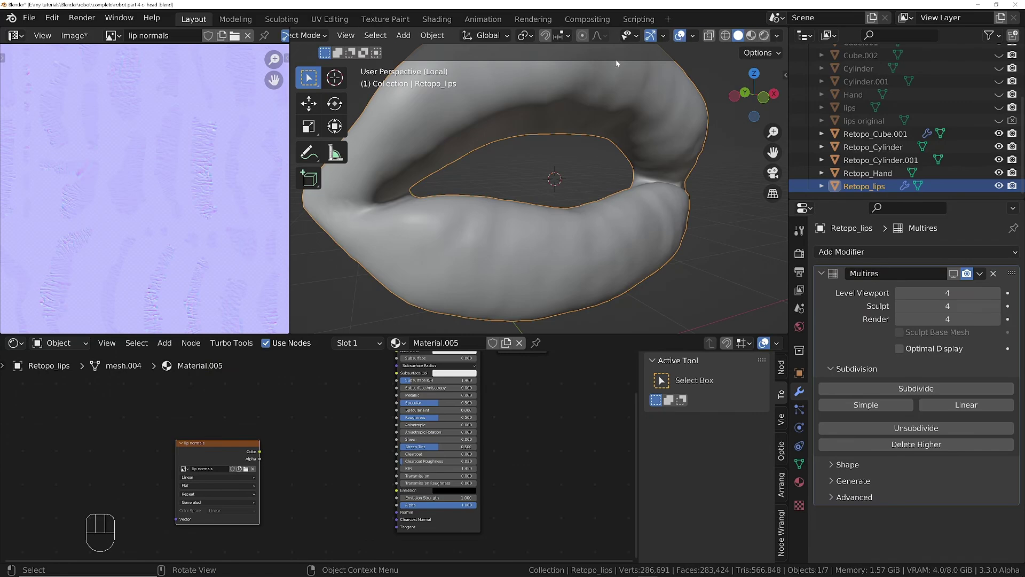
- Switch the viewport to Material Preview shading and set the lips material's Base Color to an orange-red
left_click(752, 35)
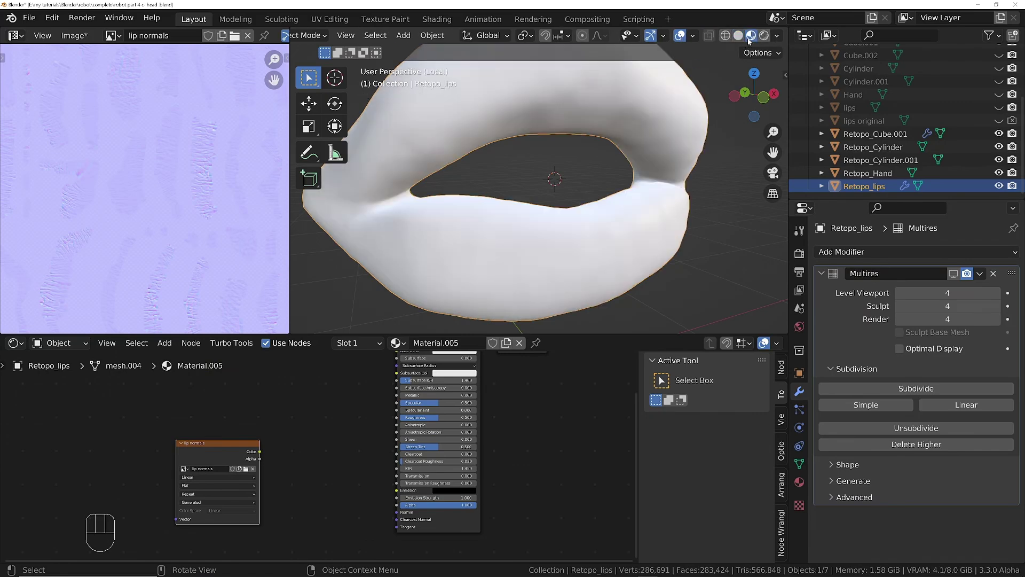
left_click(464, 384)
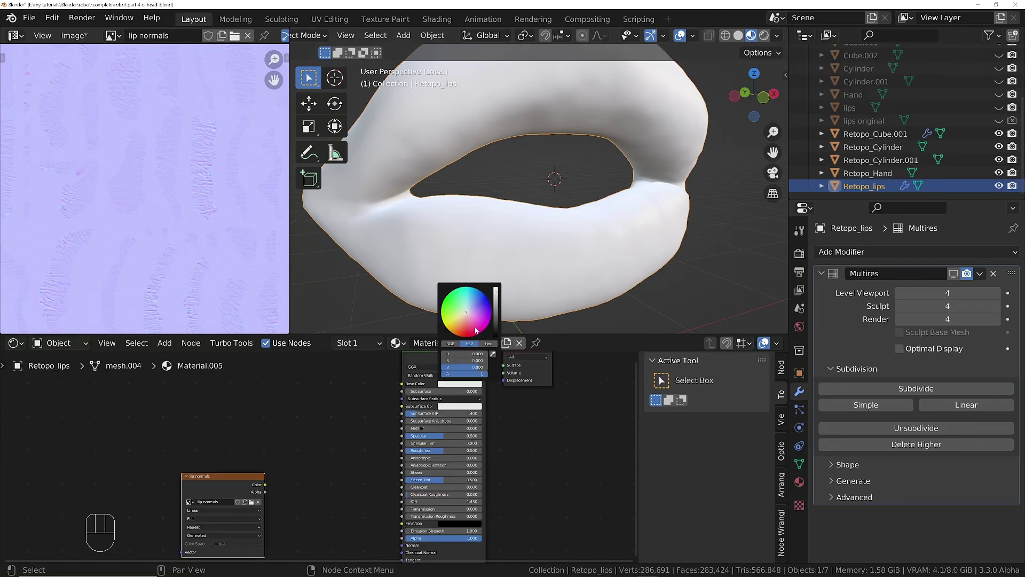
left_click(475, 330)
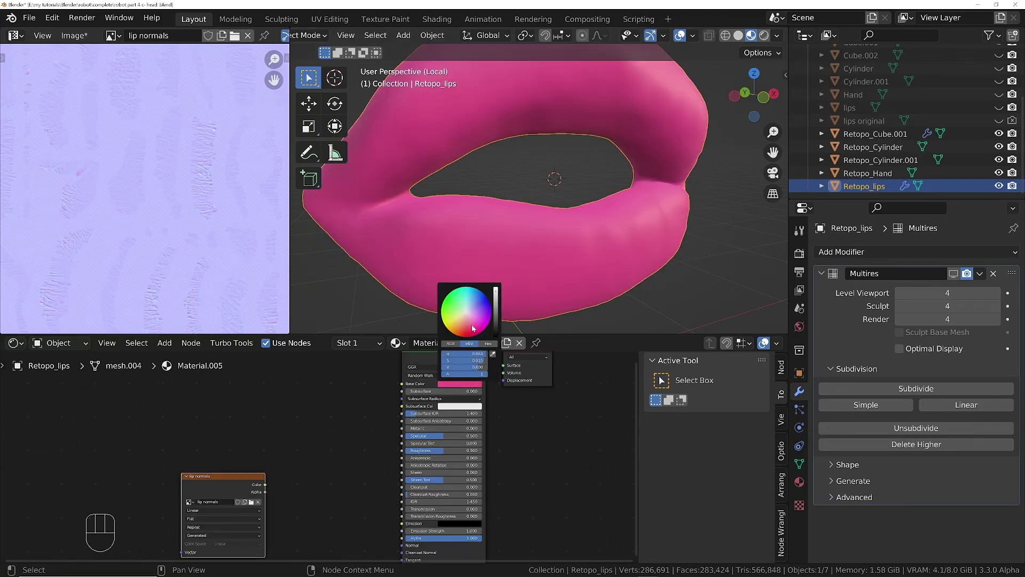
left_click(465, 321)
left_click_drag(462, 332, 463, 333)
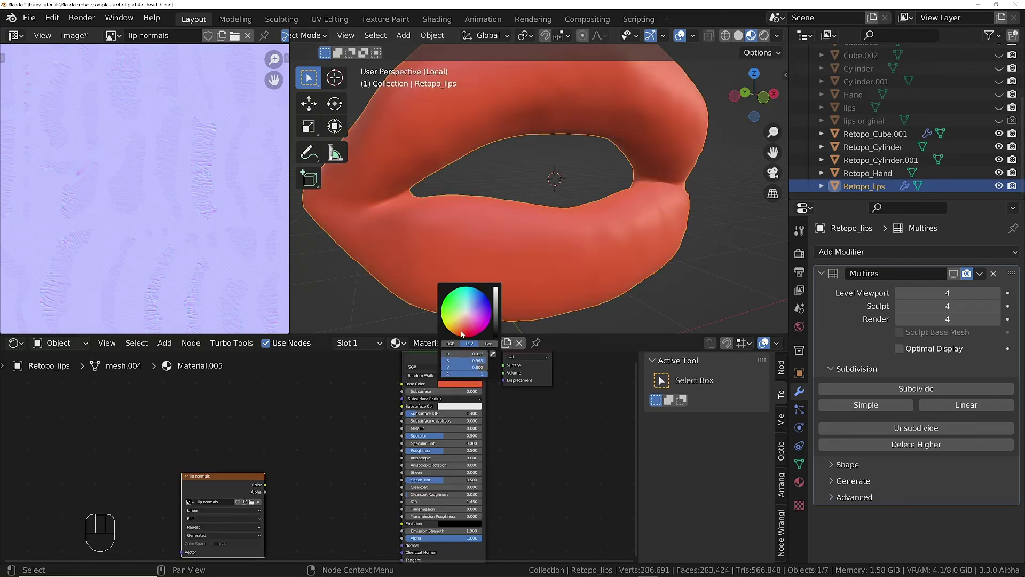
left_click(171, 482)
- Add a Normal Map node between the image and the shader and link the lip normals Color output to its Color input
middle_click_drag(314, 552, 320, 505)
key("shift+a")
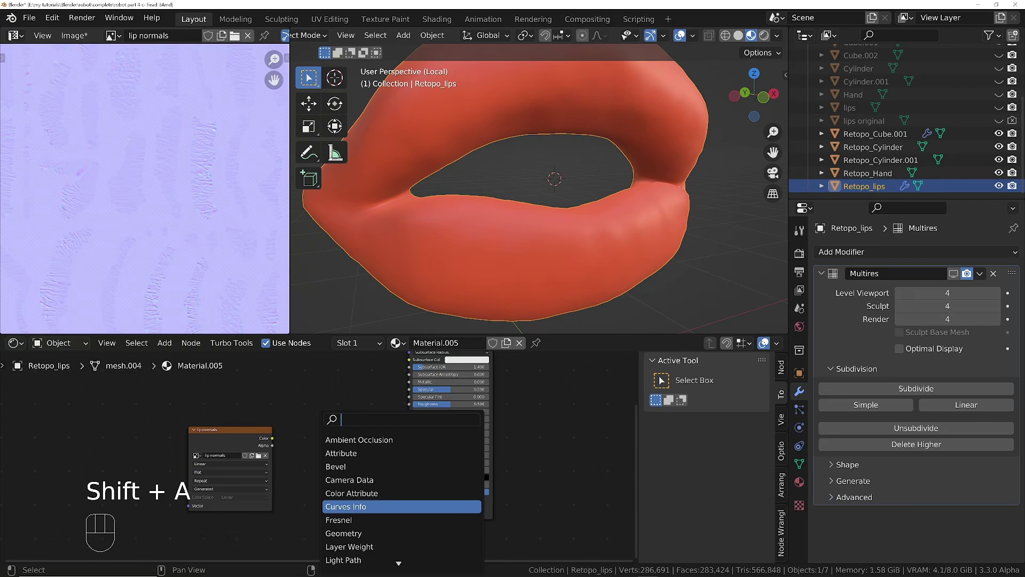
type("normal")
key("Return")
left_click(344, 472)
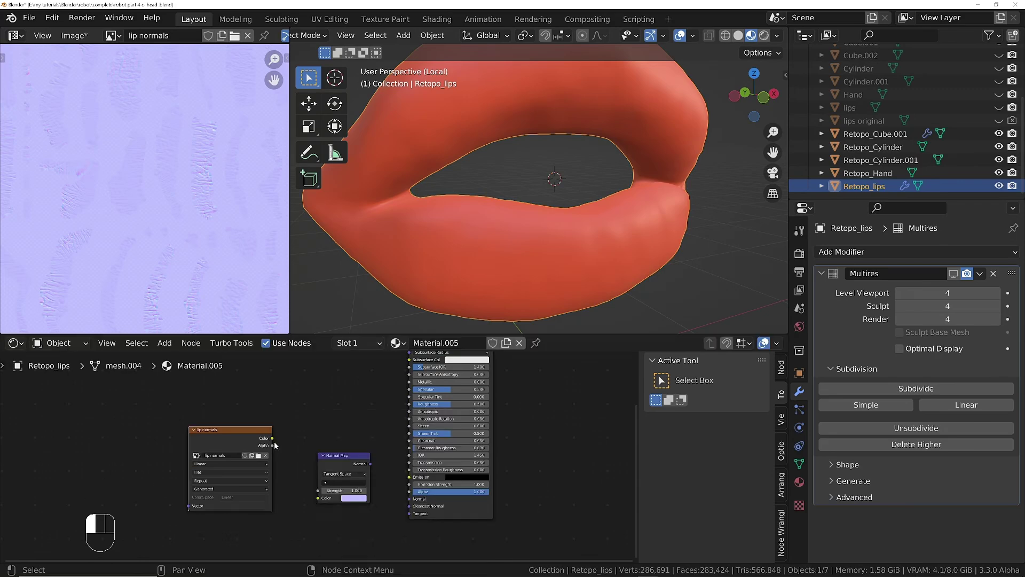
left_click_drag(275, 445, 318, 498)
scroll(230, 435, "up", 2)
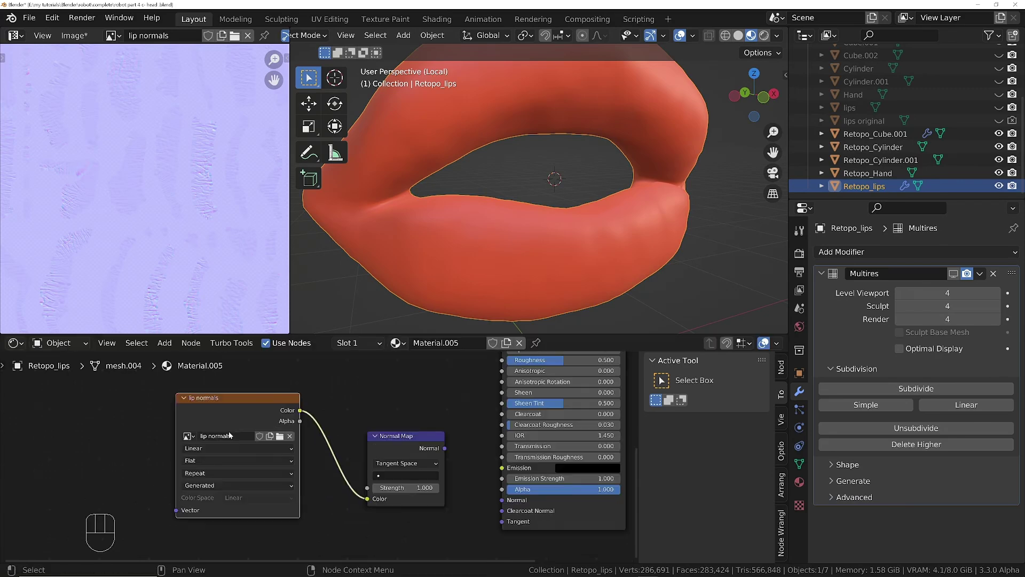
- Save the baked normals image to disk as lip normals.png in PNG format
left_click(73, 35)
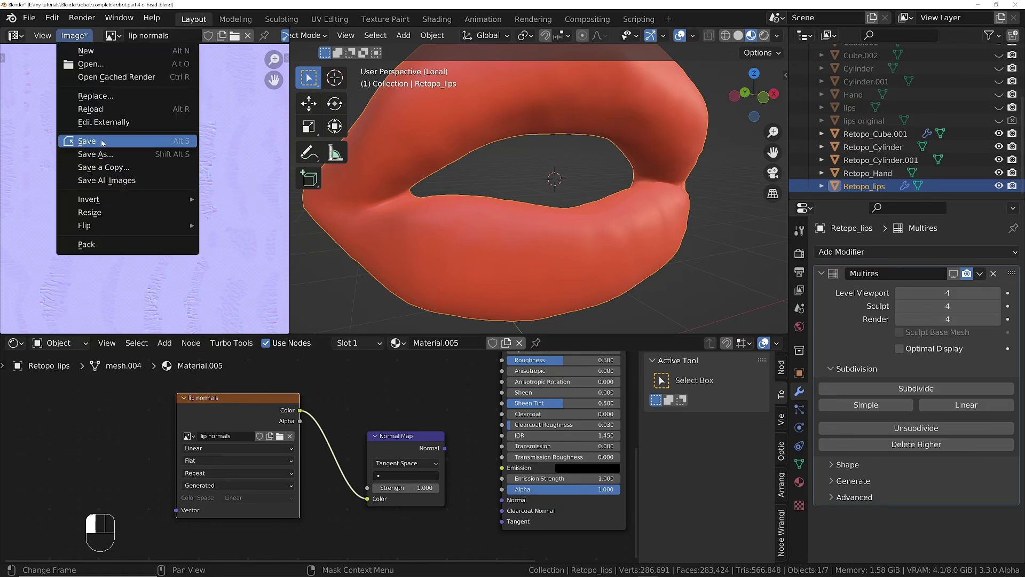
left_click(88, 141)
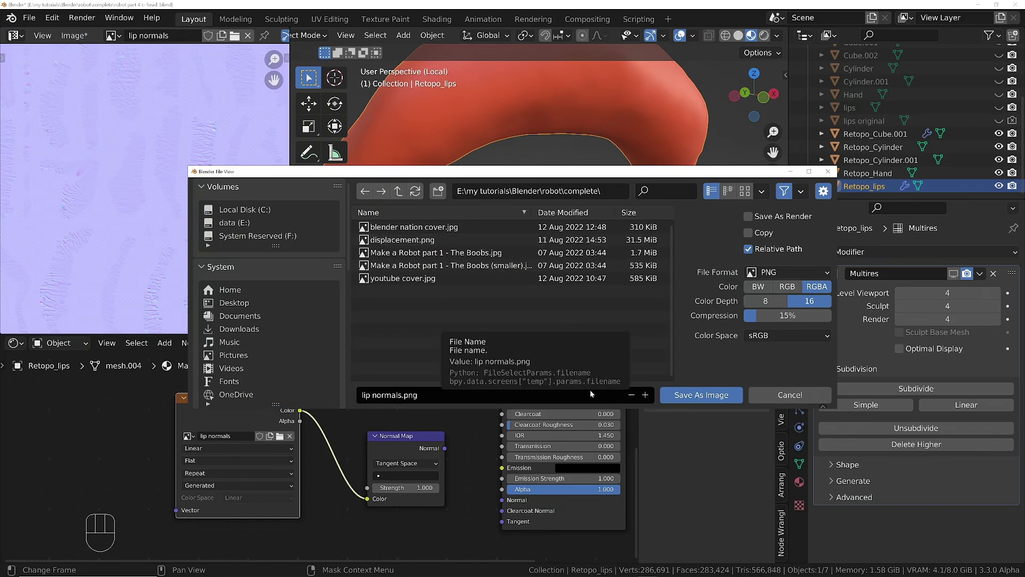
left_click(706, 394)
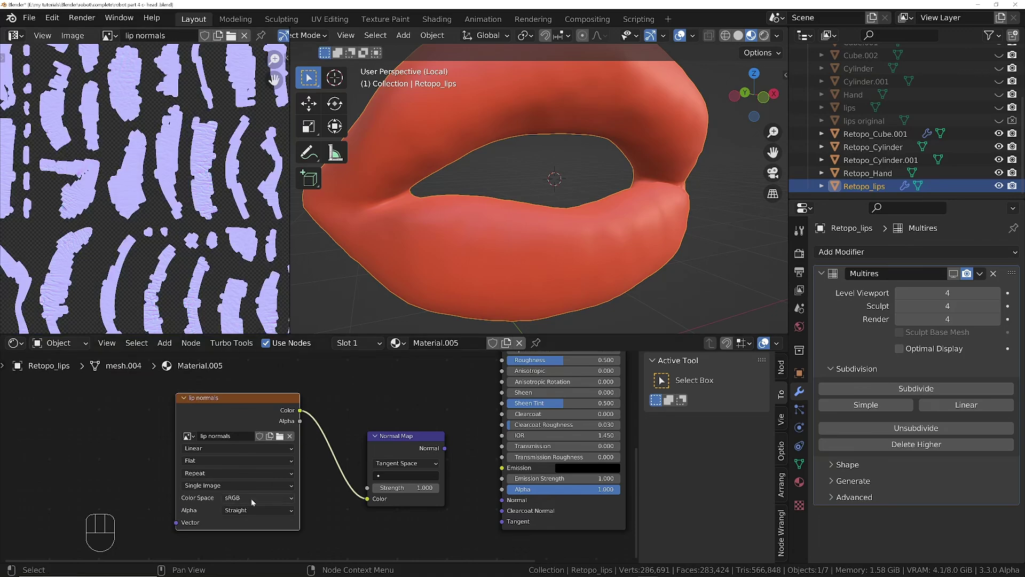
- Set the lip normals image's color space to Non-Color and link the Normal Map output to the shader's Normal input
left_click(285, 501)
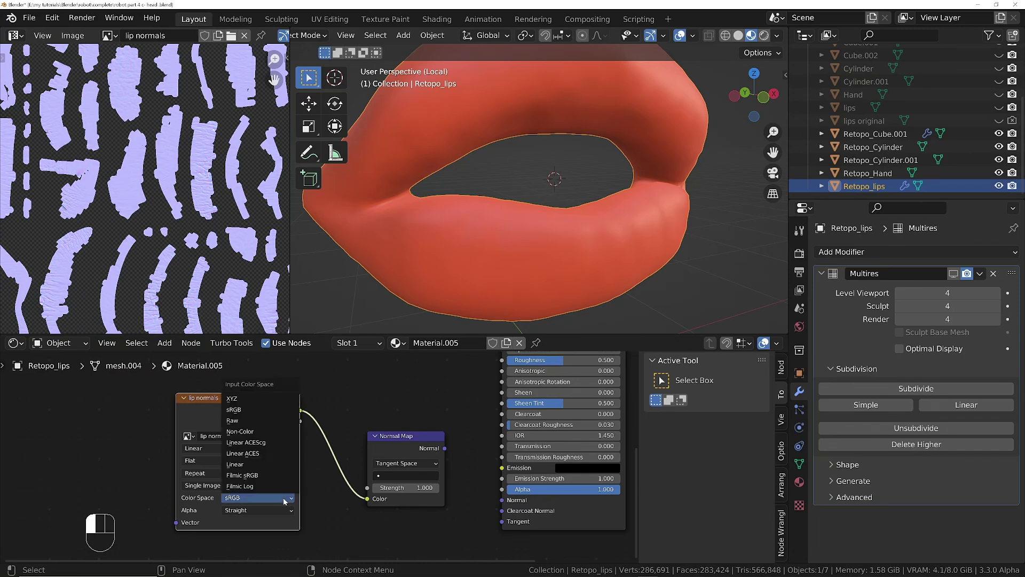
left_click(260, 431)
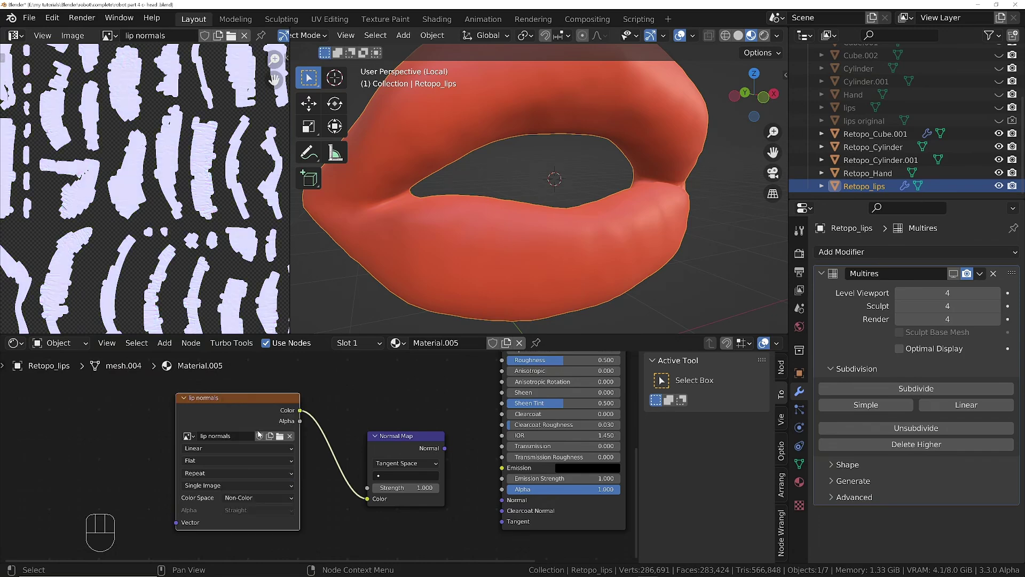
left_click_drag(446, 448, 502, 500)
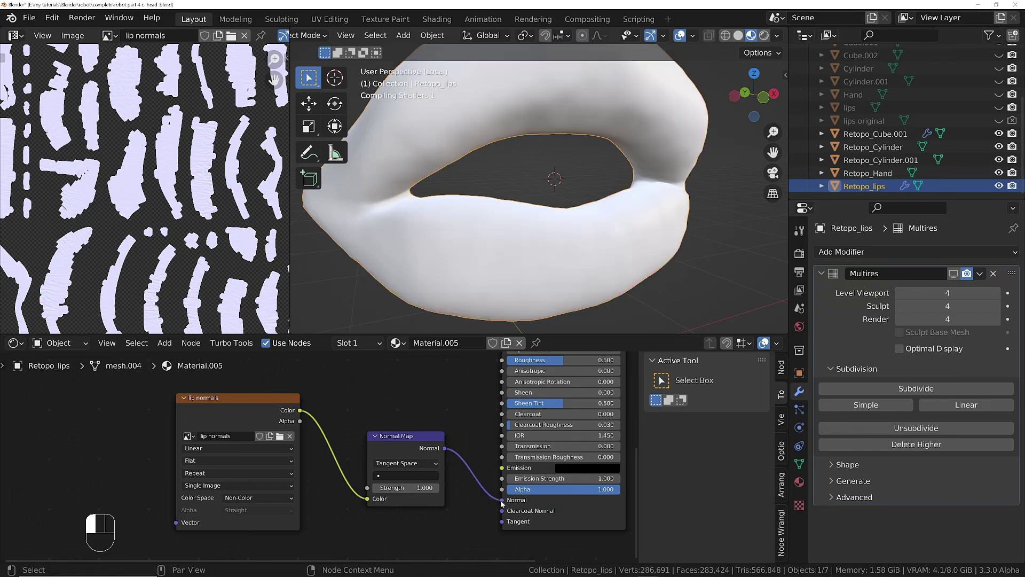
mouse_move(559, 252)
middle_mouse_down()
mouse_move(580, 186)
mouse_move(593, 215)
mouse_move(649, 242)
mouse_move(738, 248)
mouse_move(576, 245)
middle_mouse_up()
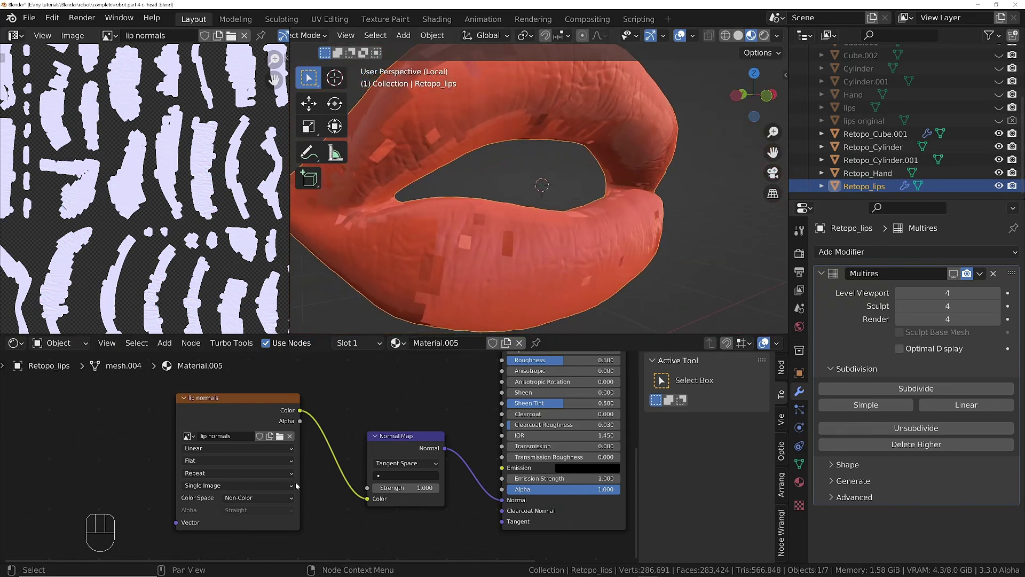
- Set the lip normals image node's color space to sRGB
left_click(272, 498)
left_click(272, 499)
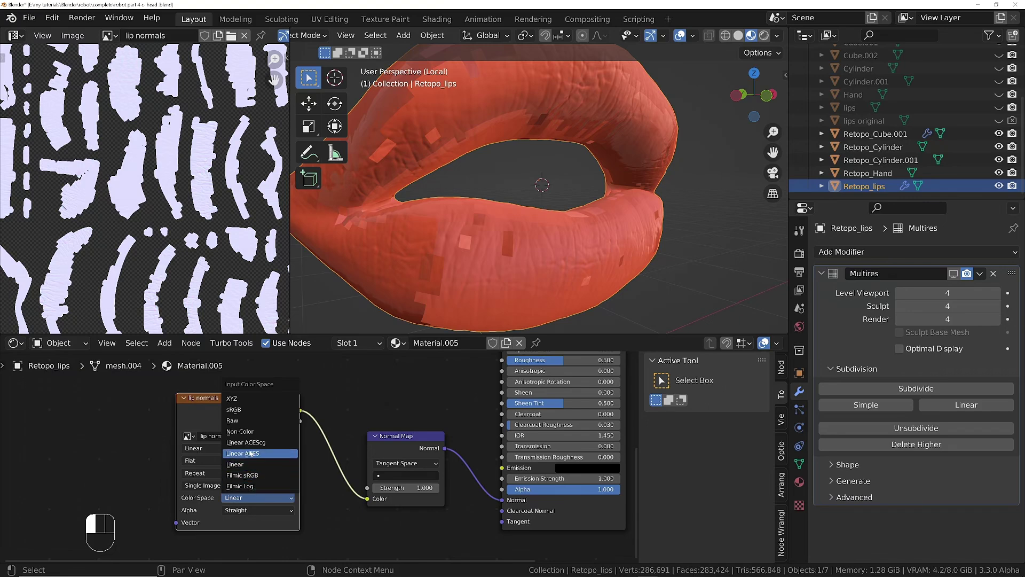
left_click(250, 411)
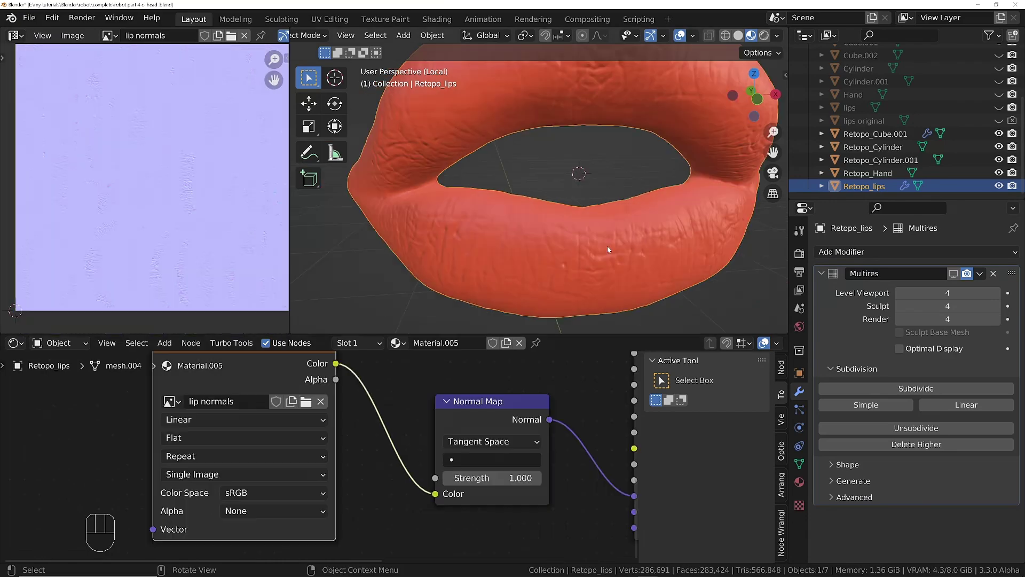
- Inspect the lips' mesh density in wireframe, then return to solid shading and view the lips from the front
key("z")
middle_click_drag(359, 256, 575, 261)
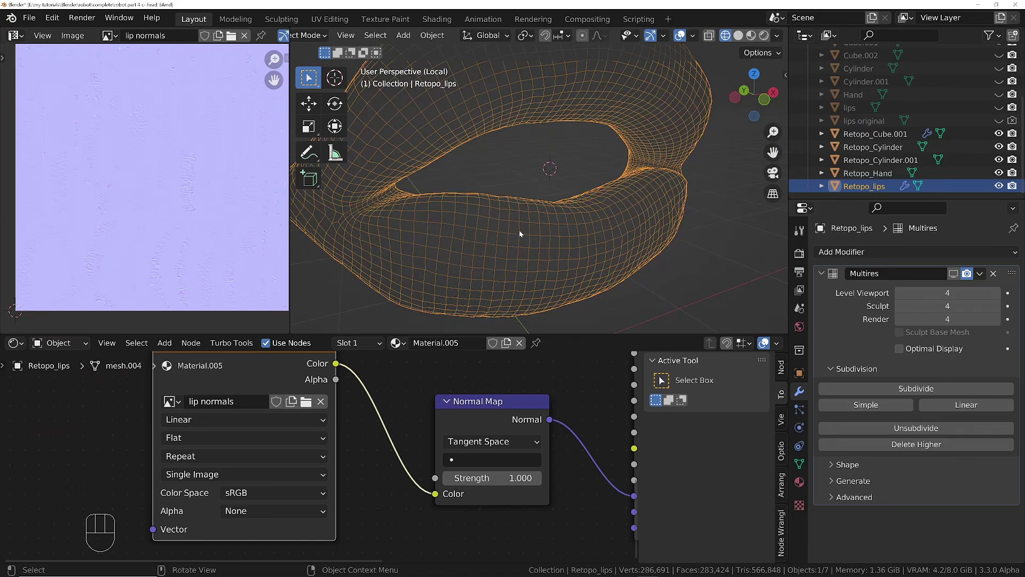
mouse_move(520, 233)
middle_mouse_down()
mouse_move(549, 213)
mouse_move(540, 231)
middle_mouse_up()
key("z")
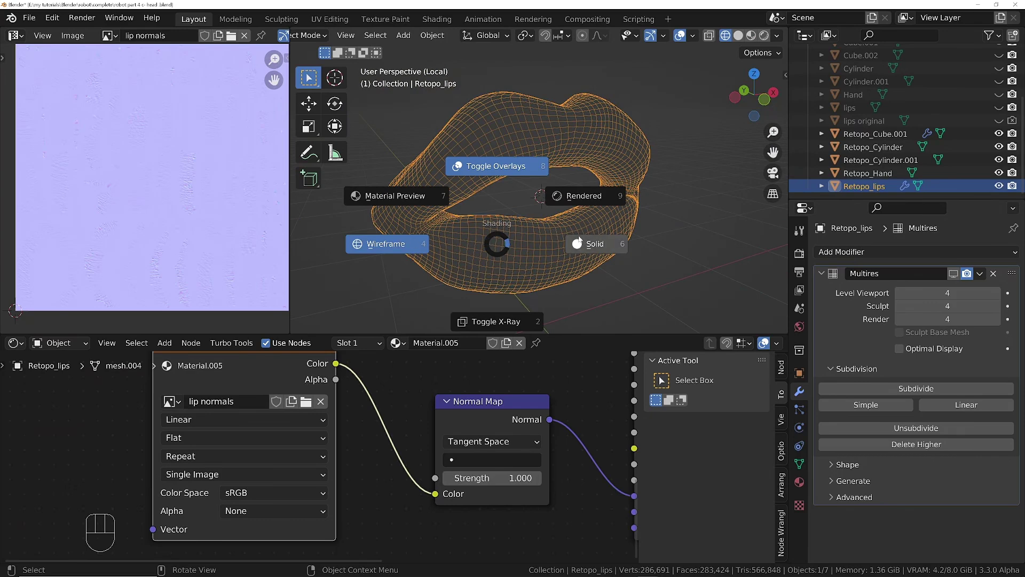
left_click(580, 240)
key("KP_1")
scroll(374, 454, "down", 1)
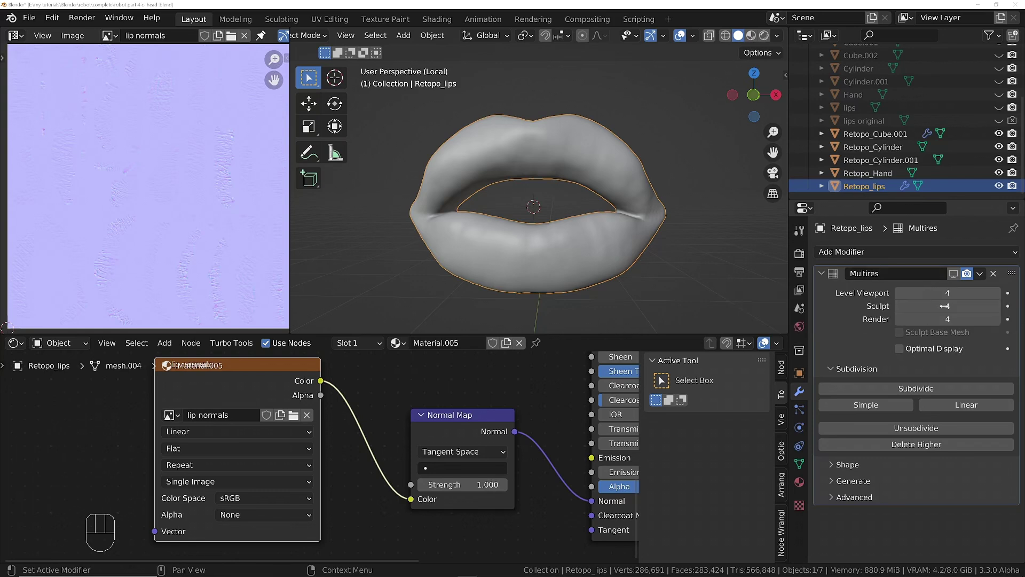
- Disable the Multires modifier for rendering and collapse its settings
left_click(967, 273)
left_click(823, 273)
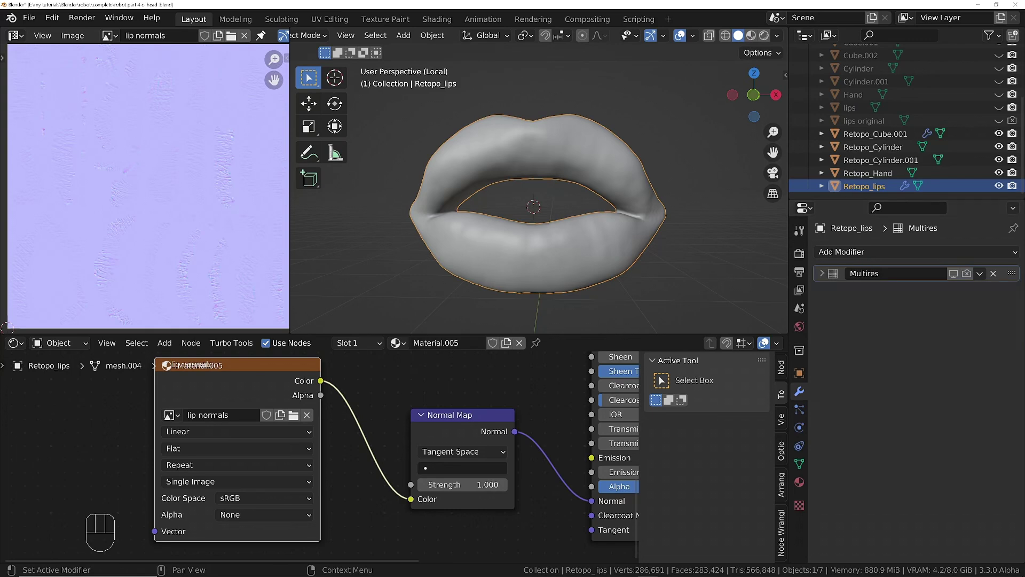
left_click(512, 150)
middle_click_drag(512, 150, 552, 129)
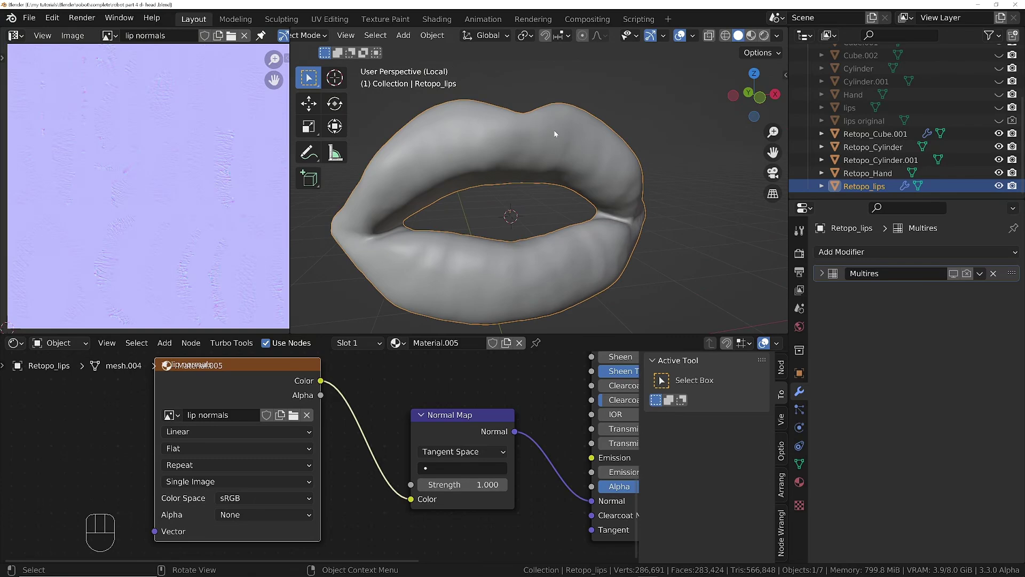
- Expand the 3D viewport over the image and shader editors and enlarge the outliner to show the whole collection
left_click_drag(292, 29, 256, 45)
left_click_drag(788, 329, 782, 374)
left_click_drag(864, 207, 868, 391)
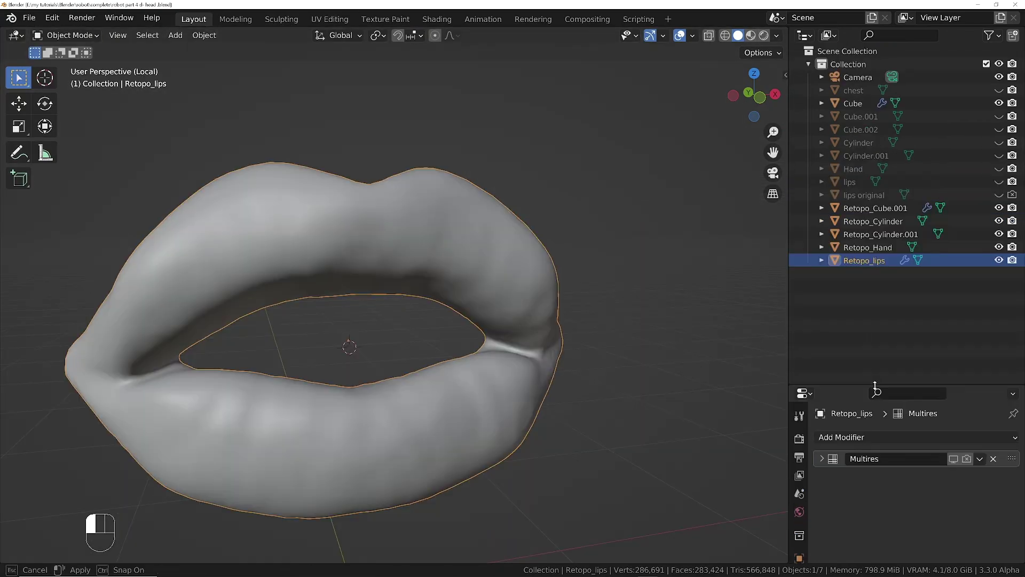
scroll(510, 241, "up", 1)
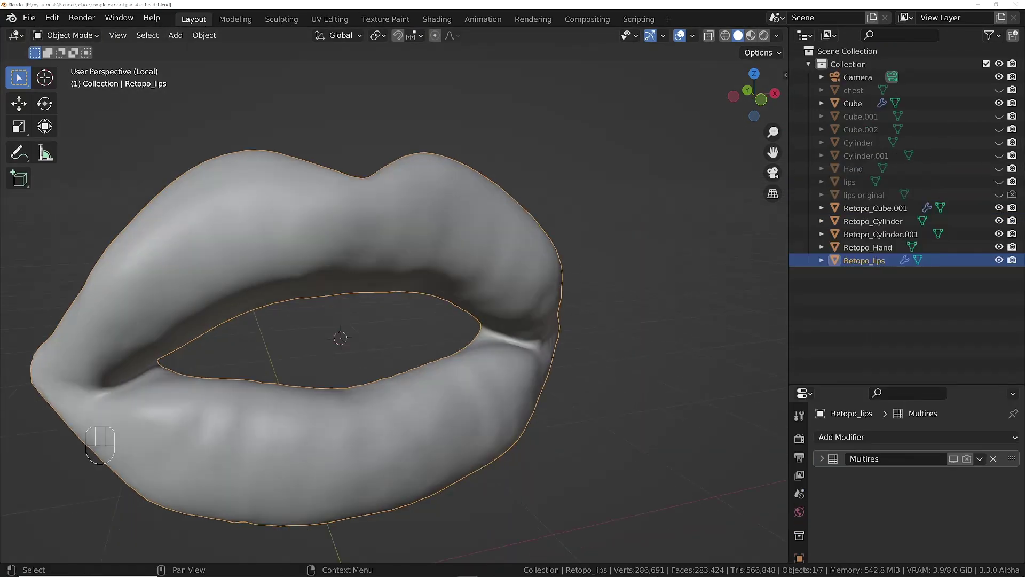
- Snap the 3D cursor to the selected lips object
left_click(398, 229)
middle_click_drag(398, 228, 445, 174, "shift")
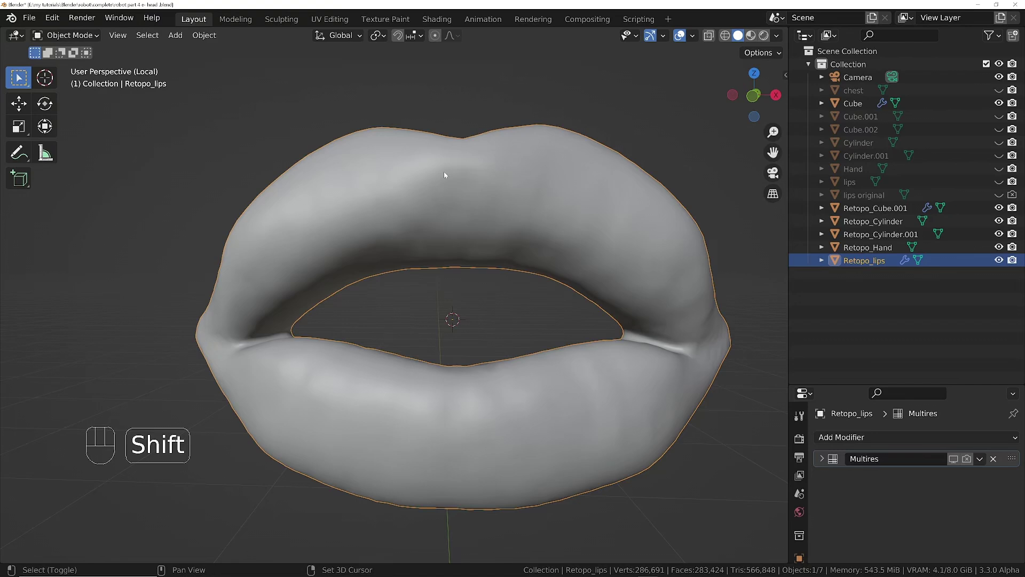
key("shift+s")
left_click(460, 253)
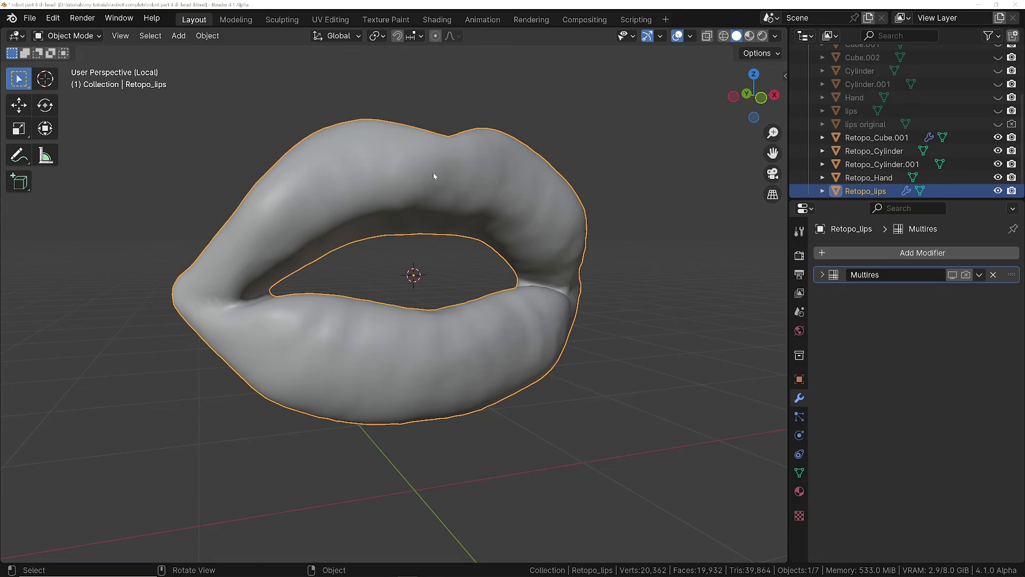
- Set the lips object's origin to its geometry
right_click(512, 158)
mouse_move(511, 159)
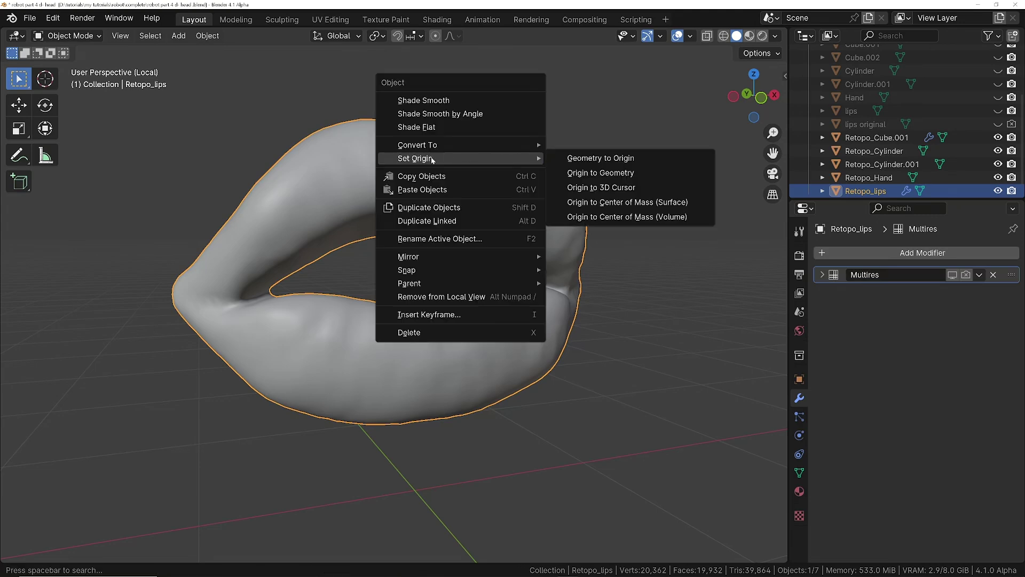
left_click(610, 173)
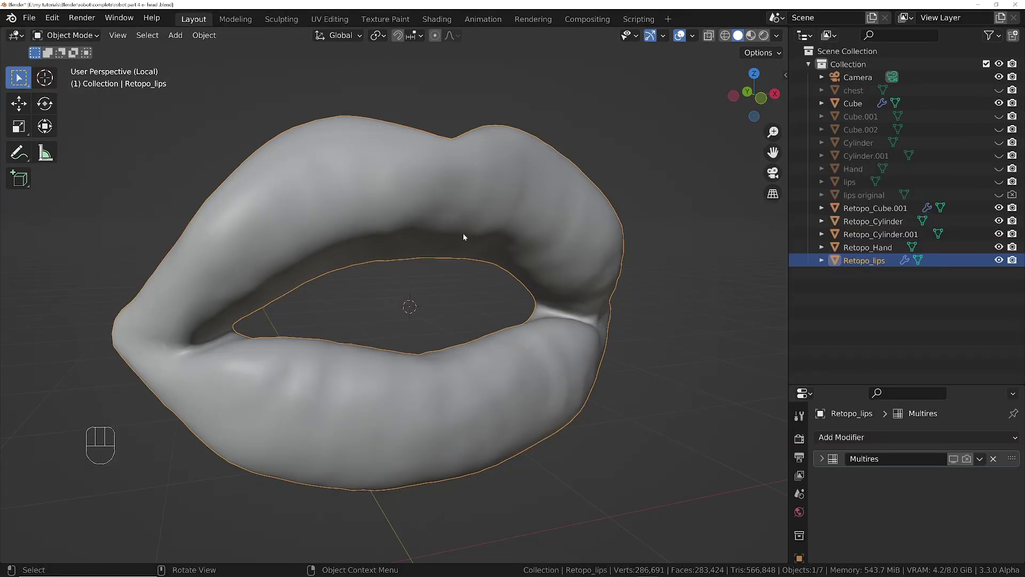
- Add a UV sphere at the 3D cursor and set its segments to 64
key("shift+a")
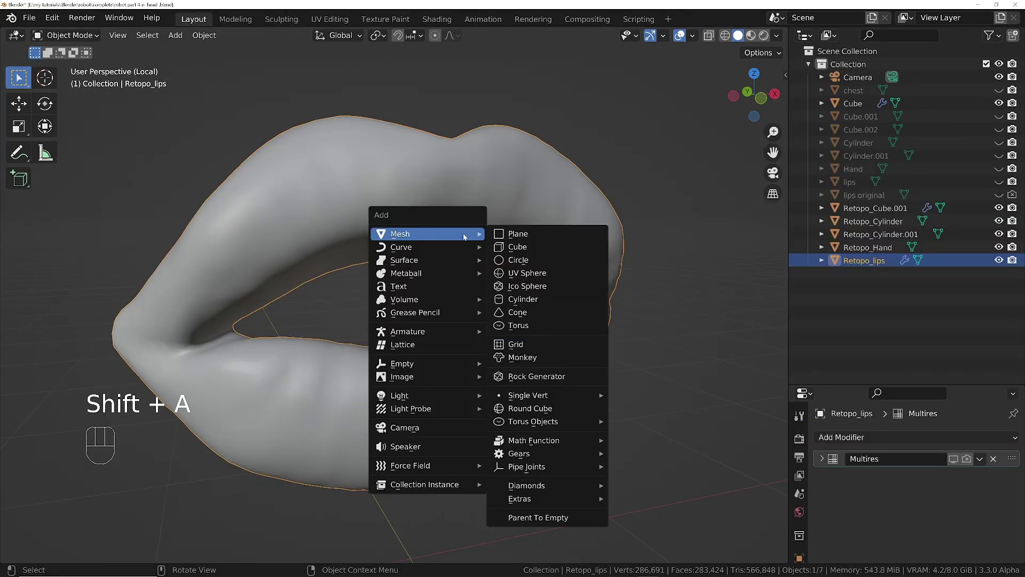
left_click(536, 272)
middle_click_drag(536, 272, 421, 254, "ctrl")
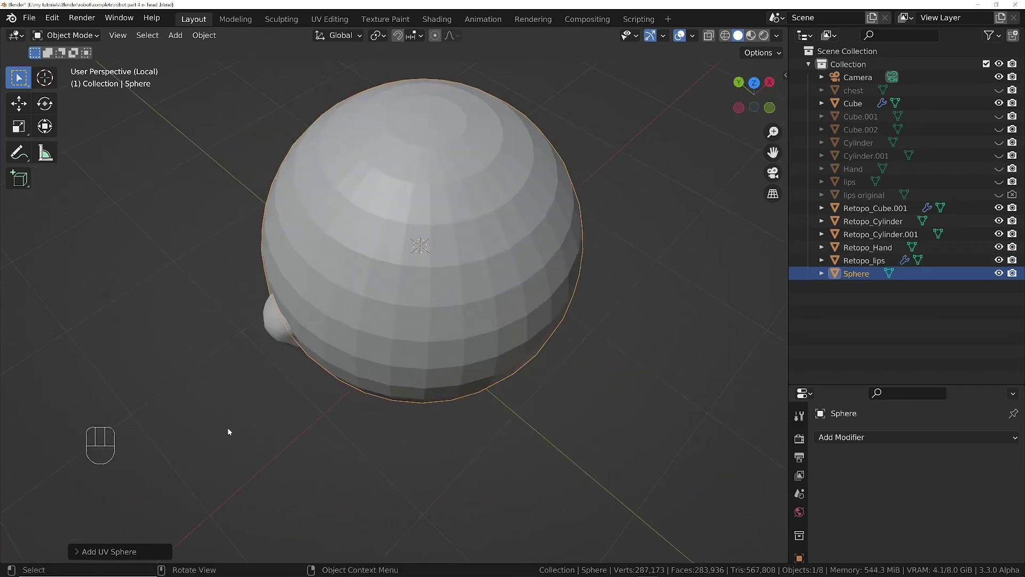
left_click(80, 552)
left_click(195, 409)
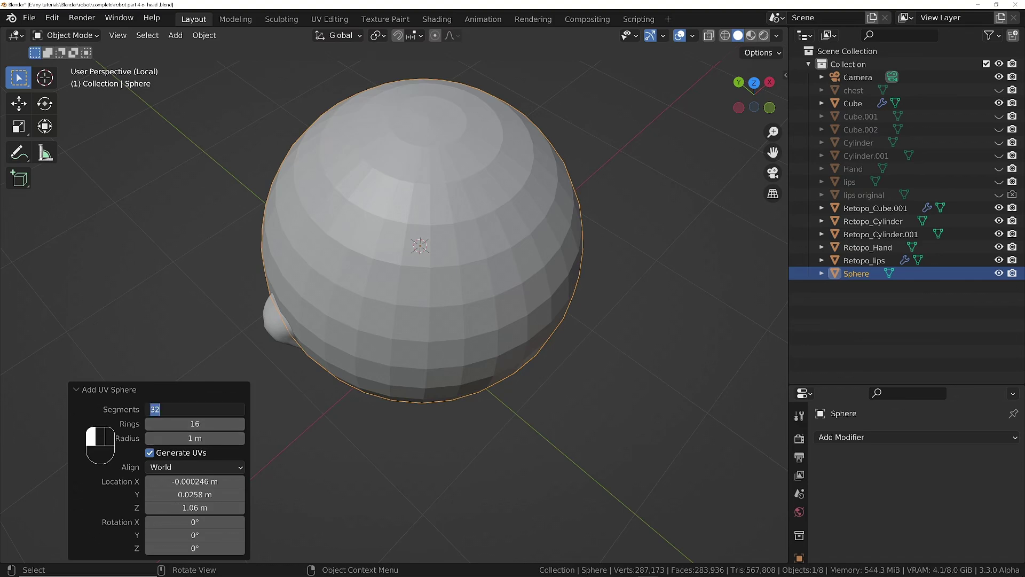
type("64")
key("Return")
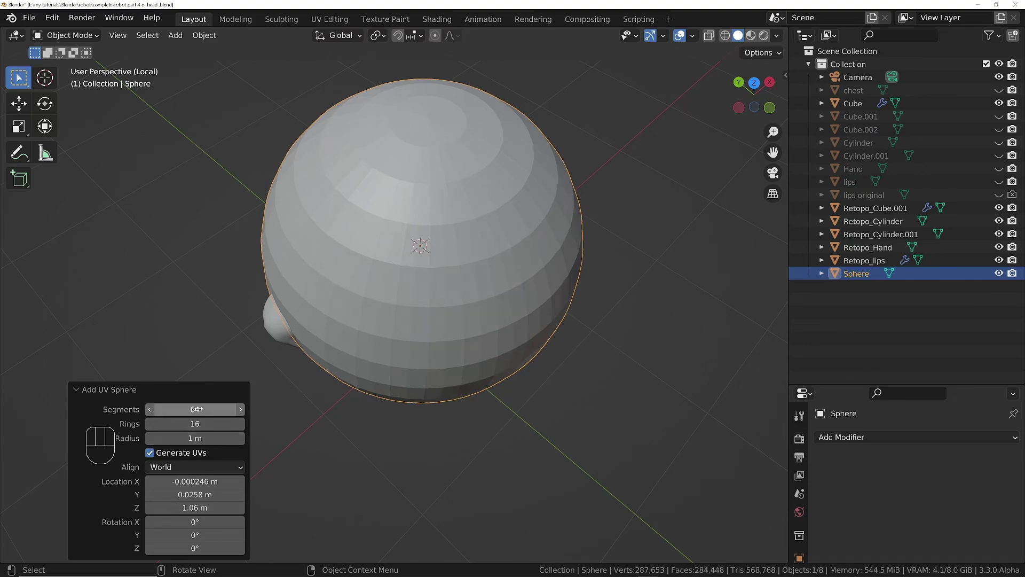
- Set the new UV sphere's rings to 32
left_click(195, 424)
type("32")
key("Return")
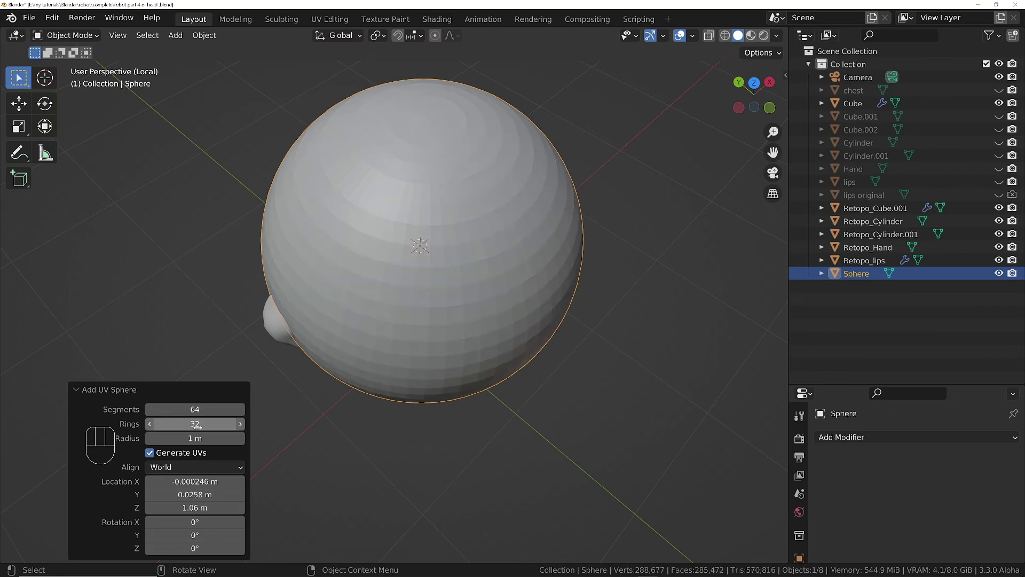
- Apply Shade Auto Smooth to the UV sphere
middle_click_drag(367, 283, 472, 253)
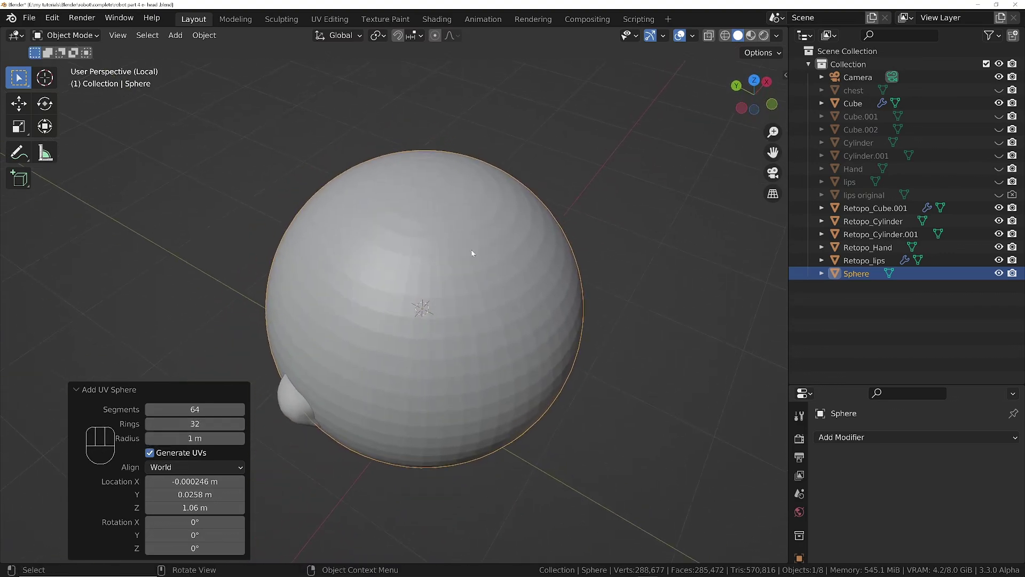
mouse_move(628, 339)
middle_mouse_down()
mouse_move(462, 239)
mouse_move(494, 325)
middle_mouse_up()
right_click(482, 280)
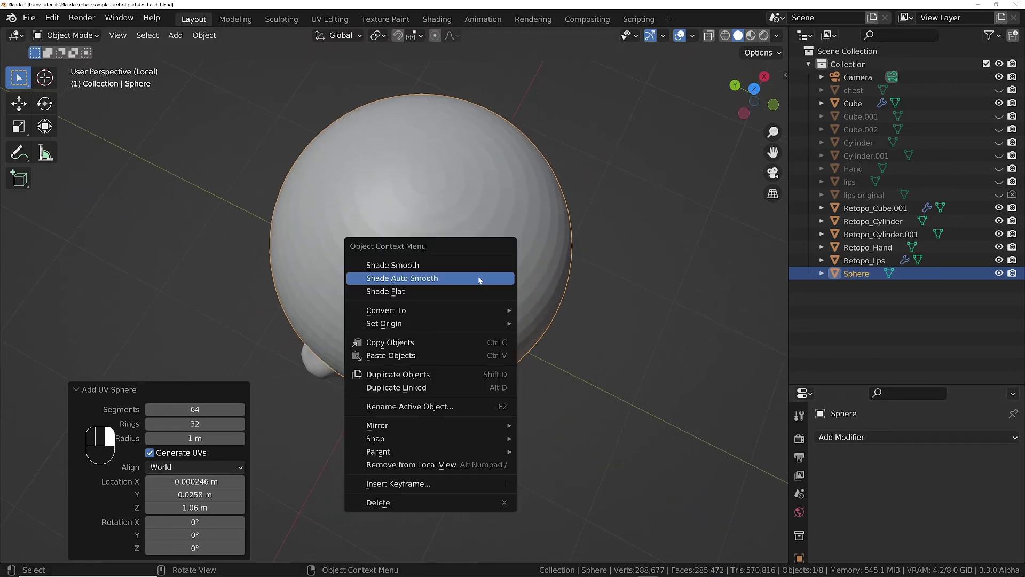
left_click(480, 279)
middle_click_drag(470, 320, 269, 294)
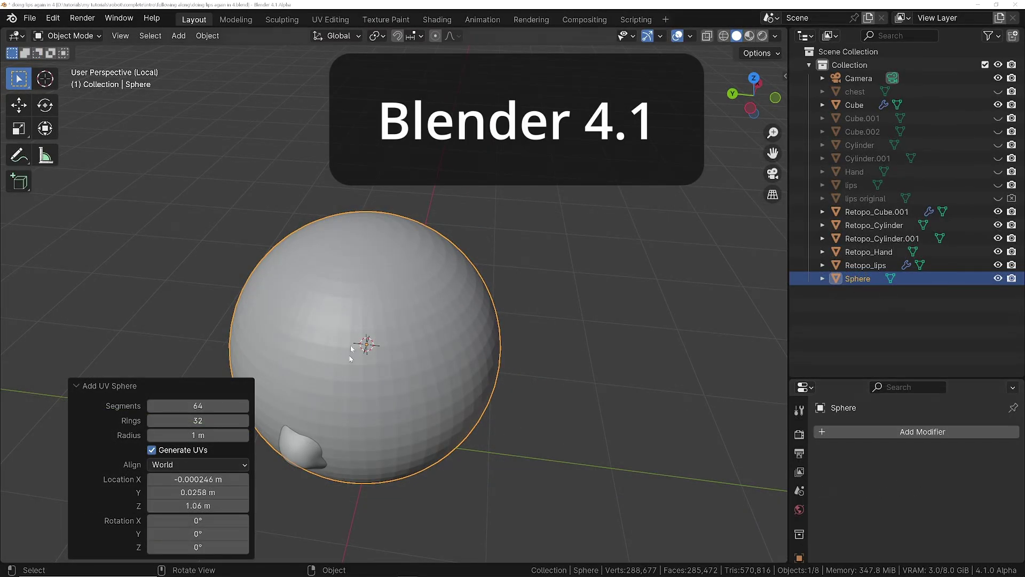
- Apply Shade Smooth by Angle to the sphere and inspect its mesh in Edit Mode before returning to Object Mode
right_click(380, 293)
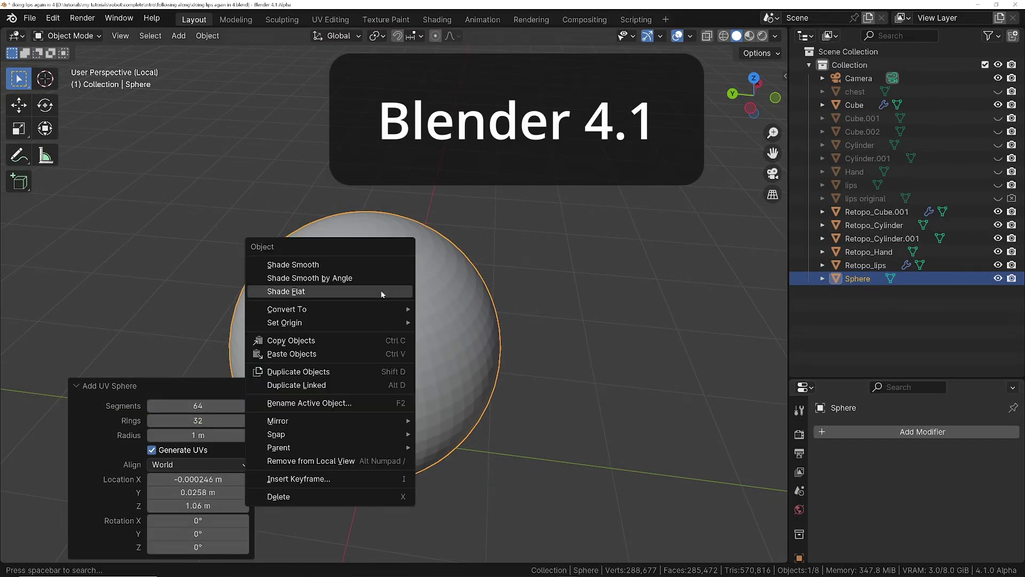
left_click(328, 280)
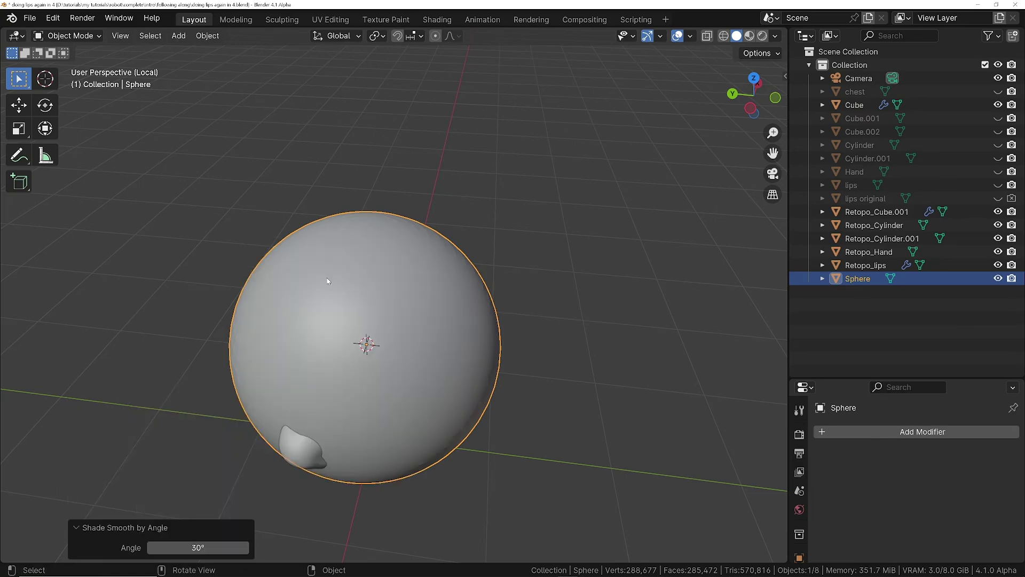
key("Tab")
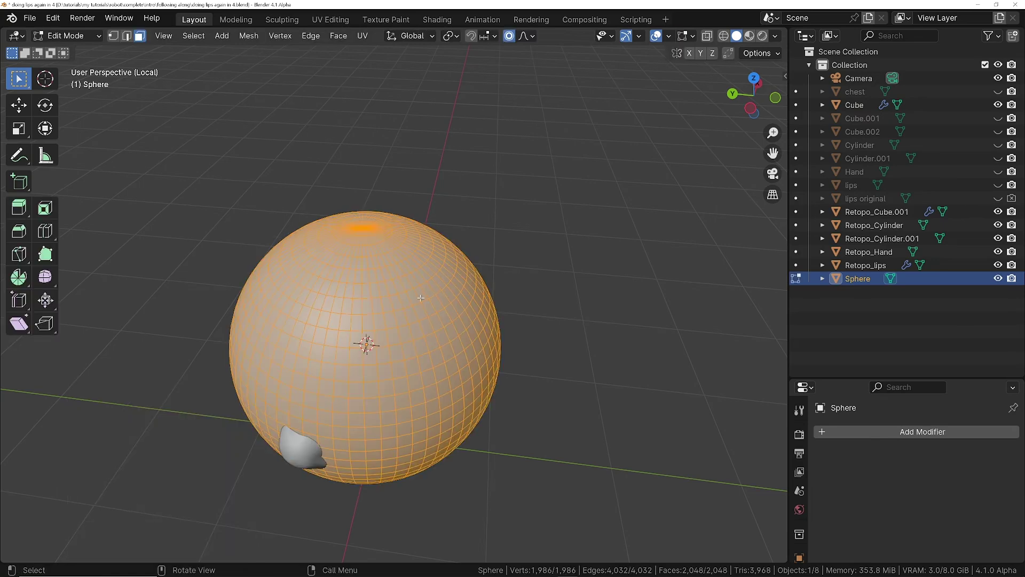
middle_click_drag(307, 328, 336, 319)
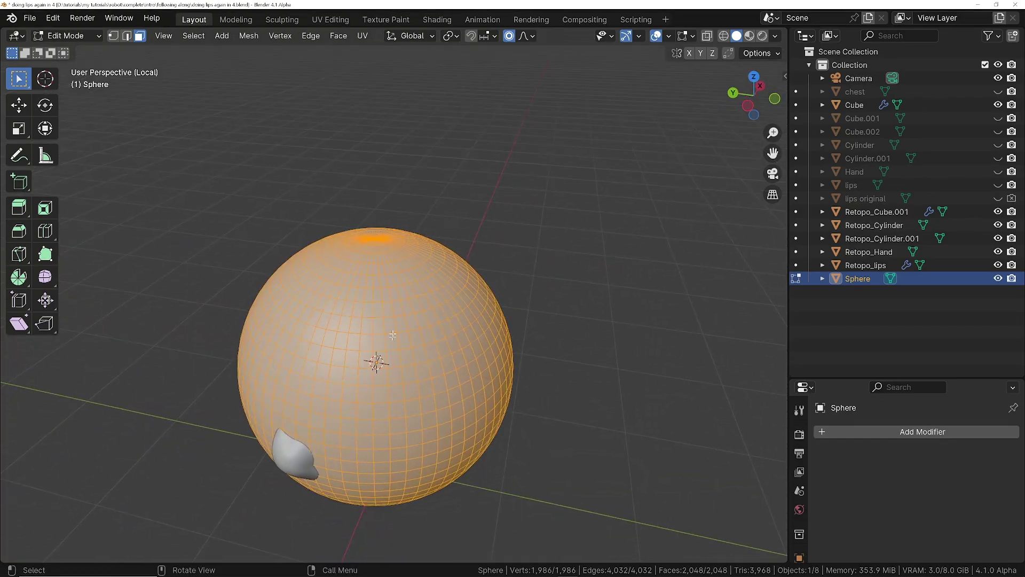
middle_click_drag(393, 335, 412, 302)
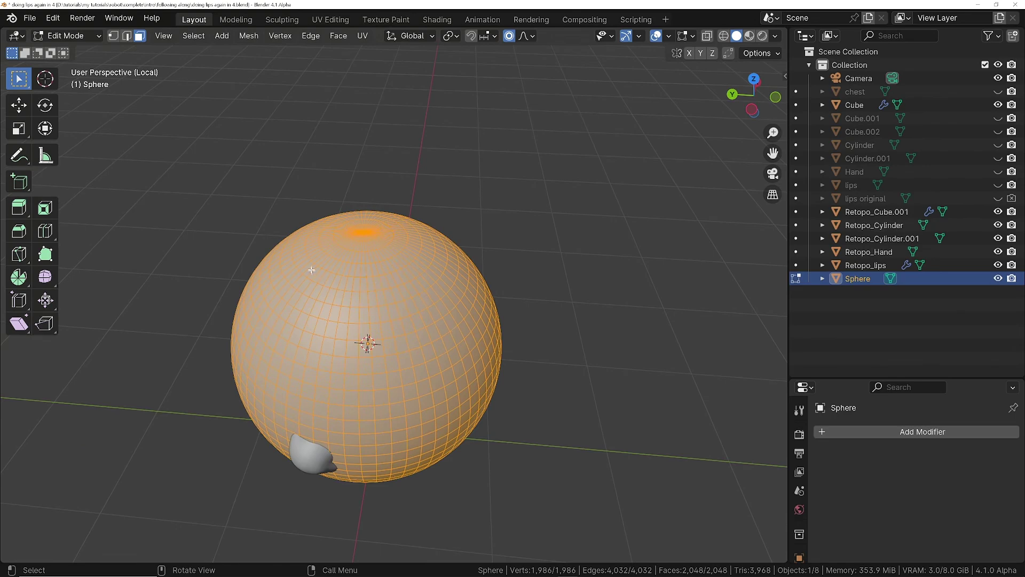
middle_click_drag(411, 214, 396, 321)
middle_click_drag(395, 320, 418, 315, "shift")
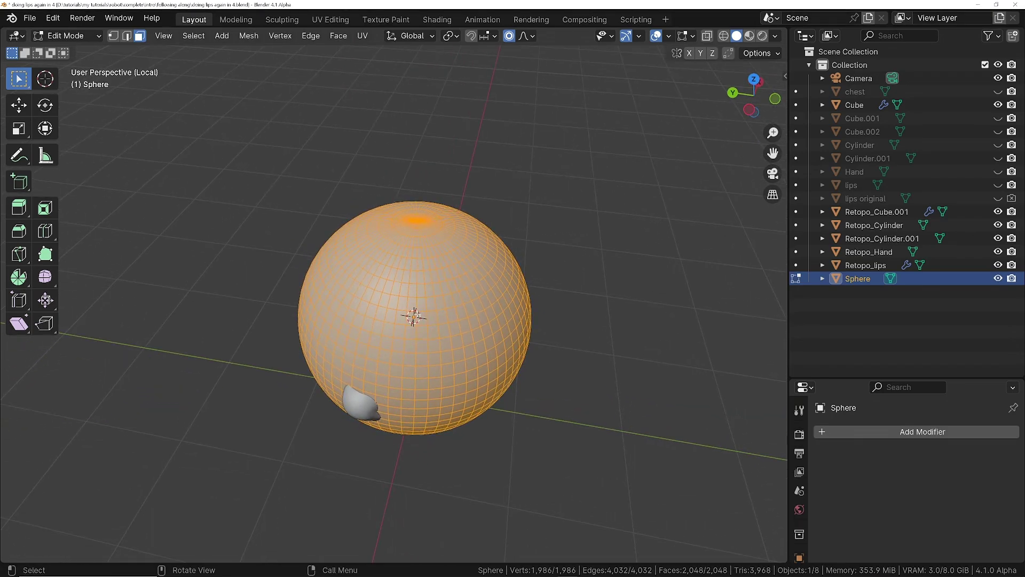
middle_click_drag(418, 314, 430, 291, "ctrl")
key("Tab")
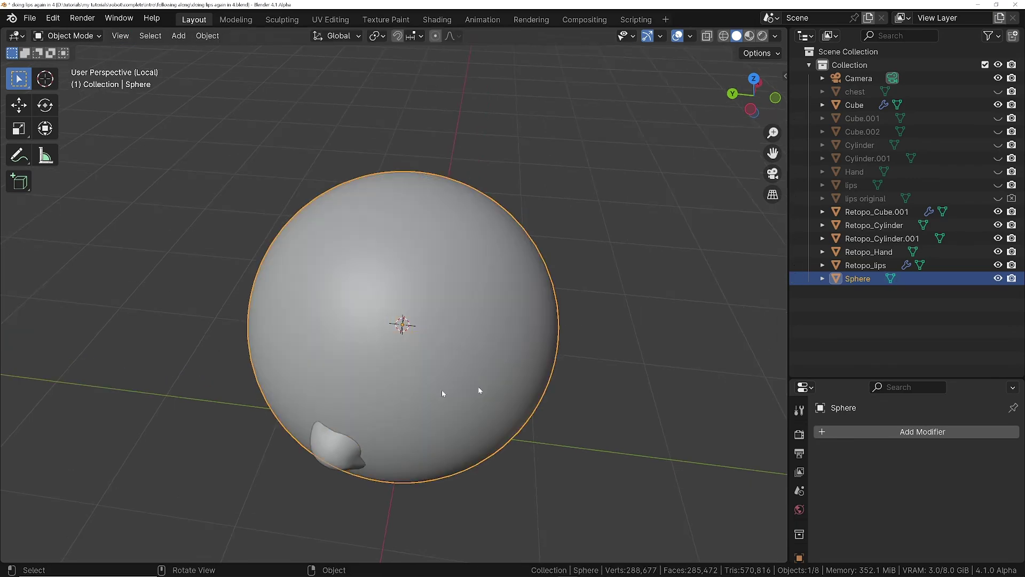
- Set the sphere to flat shading
scroll(801, 514, "down", 3)
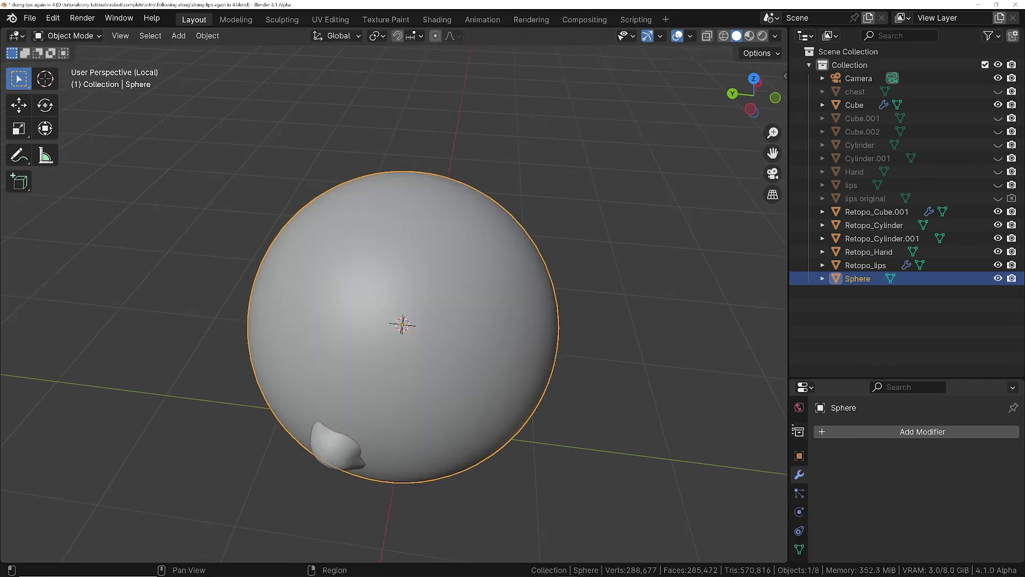
right_click(440, 301)
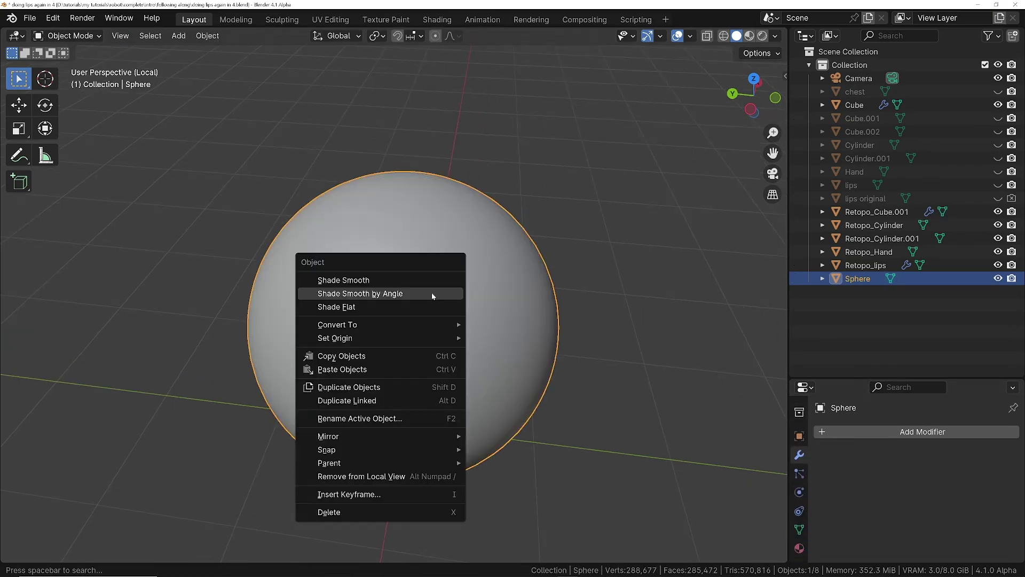
left_click(350, 309)
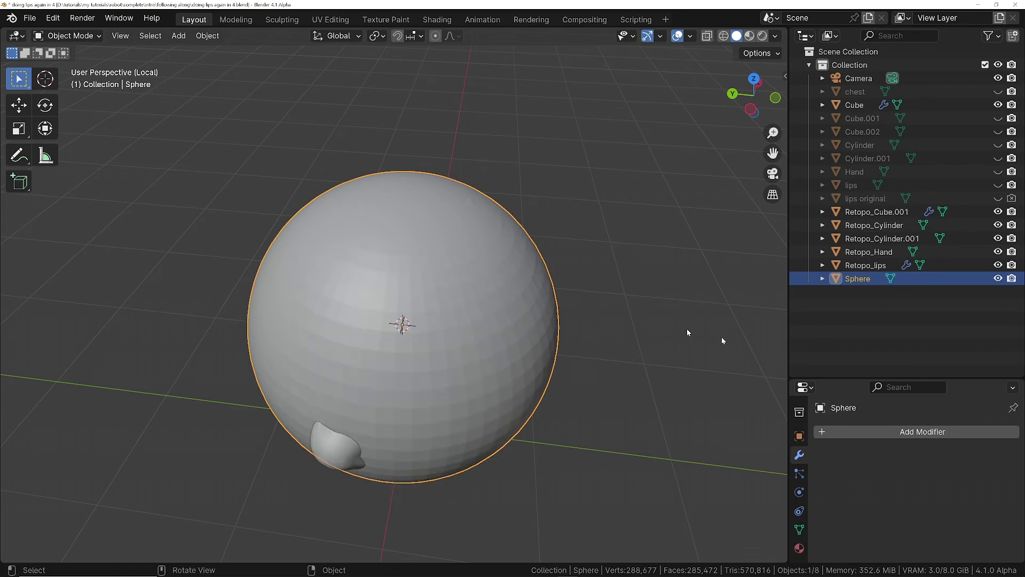
- Add a Smooth by Angle modifier to the sphere and enable Ignore Sharpness
left_click(877, 432)
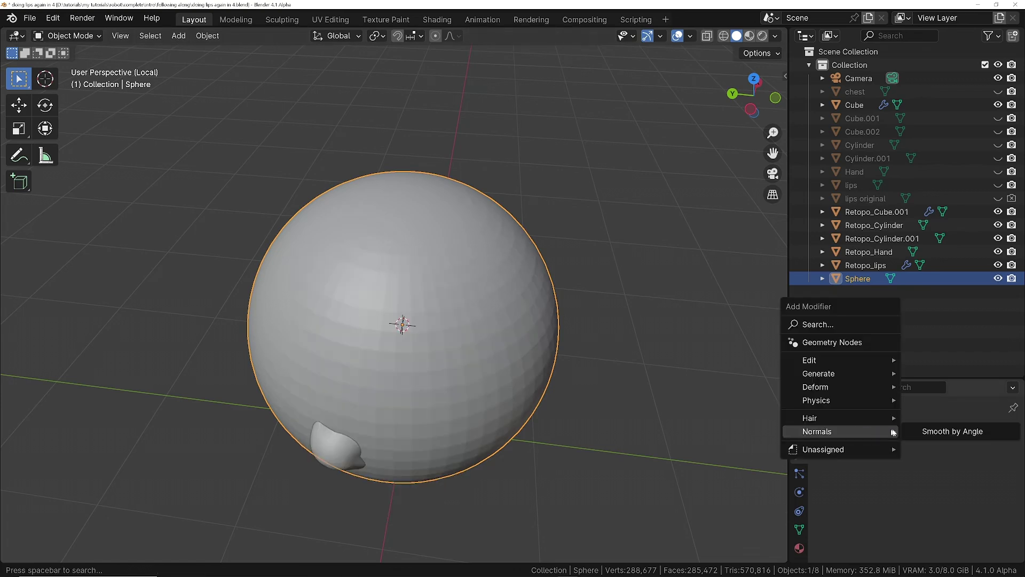
left_click(948, 432)
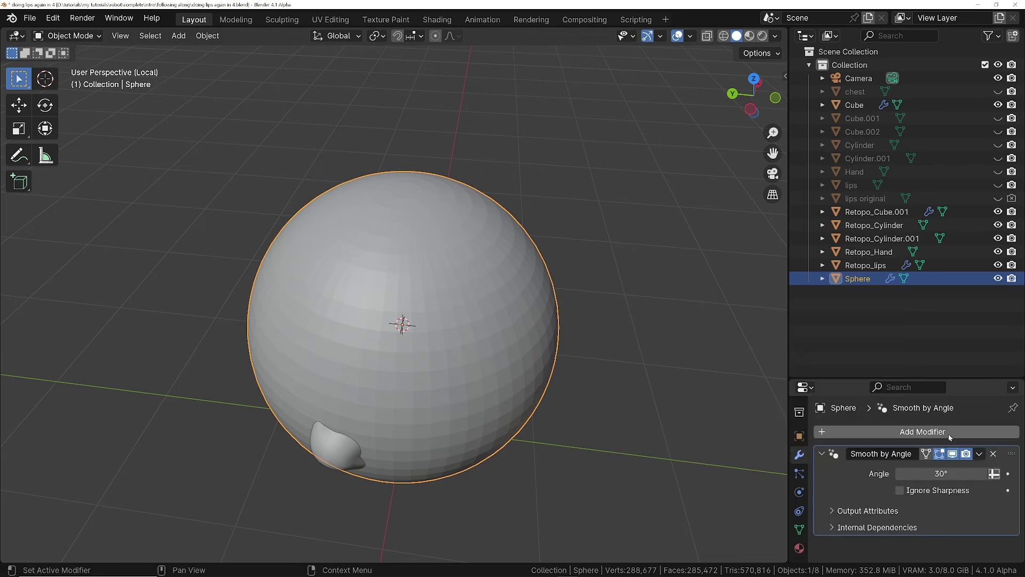
left_click(900, 490)
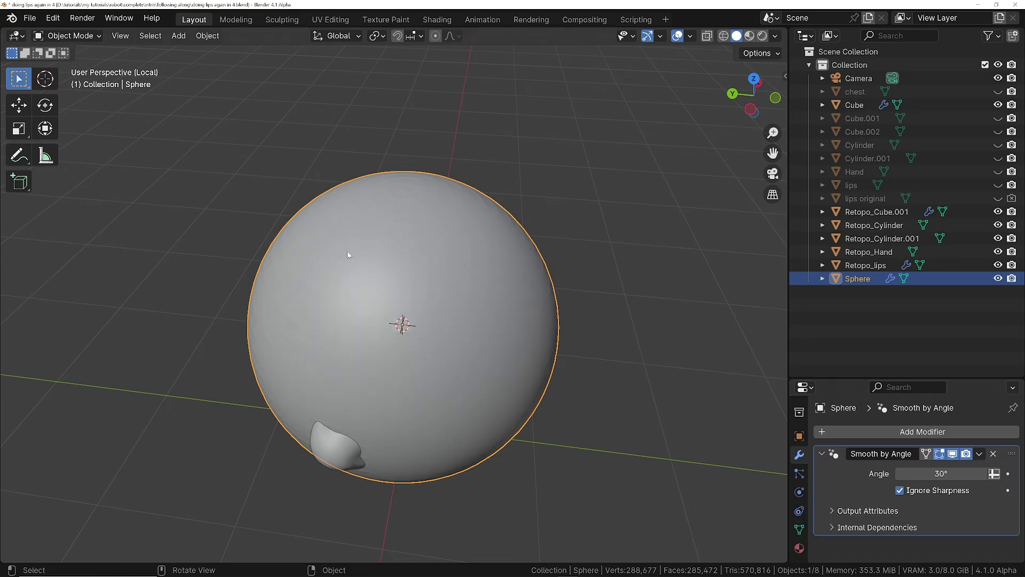
- In Edit Mode, select the sphere's top pole vertex, grow the selection by two rings, and switch to face selection
middle_click_drag(411, 315, 409, 288)
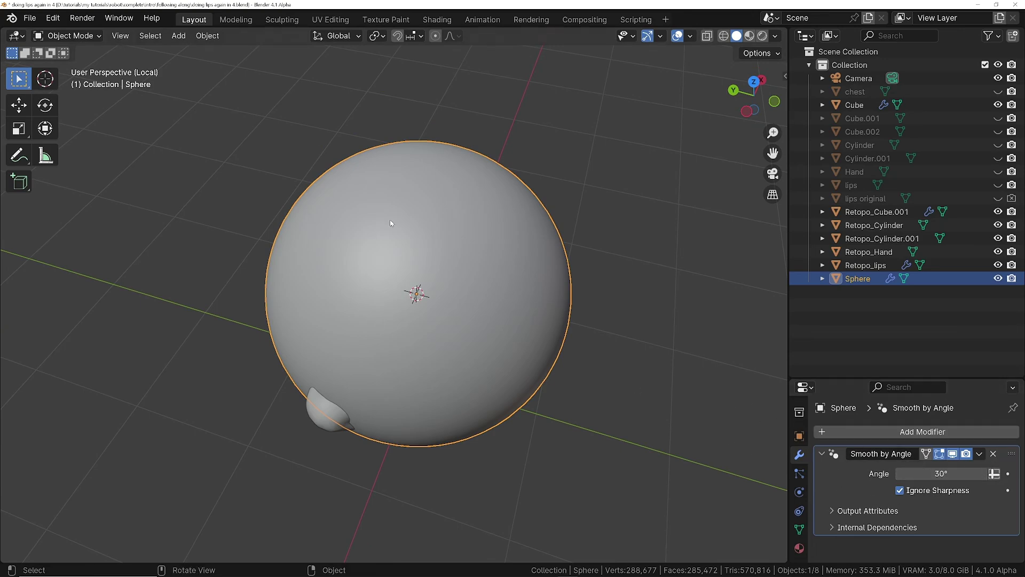
middle_click_drag(522, 377, 539, 335)
key("Tab")
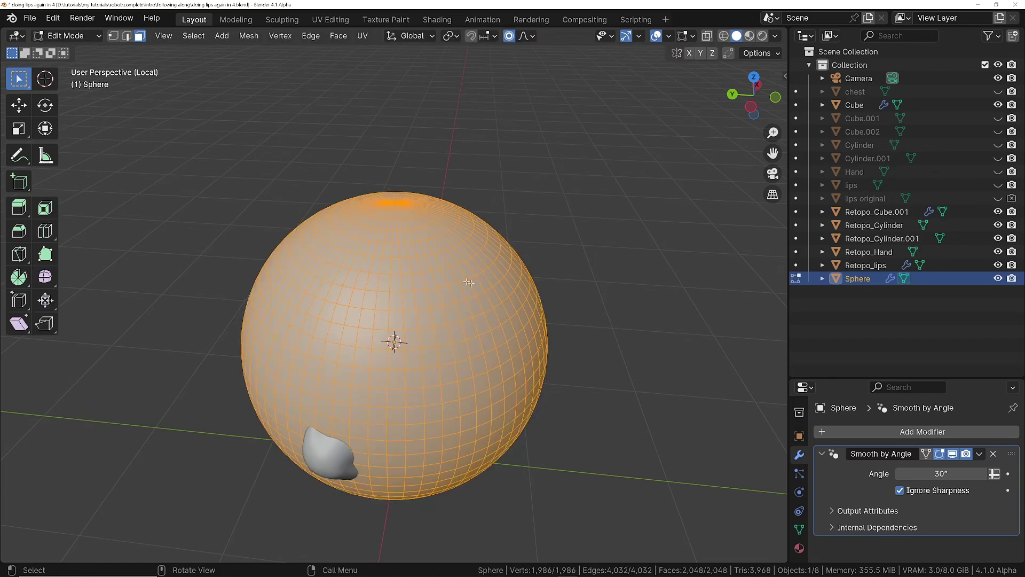
middle_click_drag(470, 282, 364, 187)
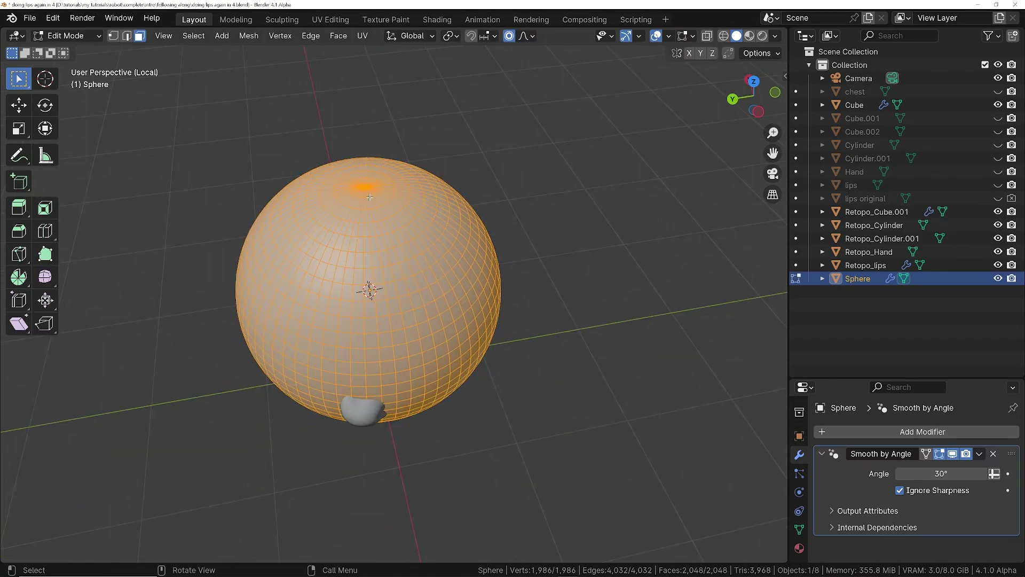
scroll(364, 186, "up", 5)
key("1")
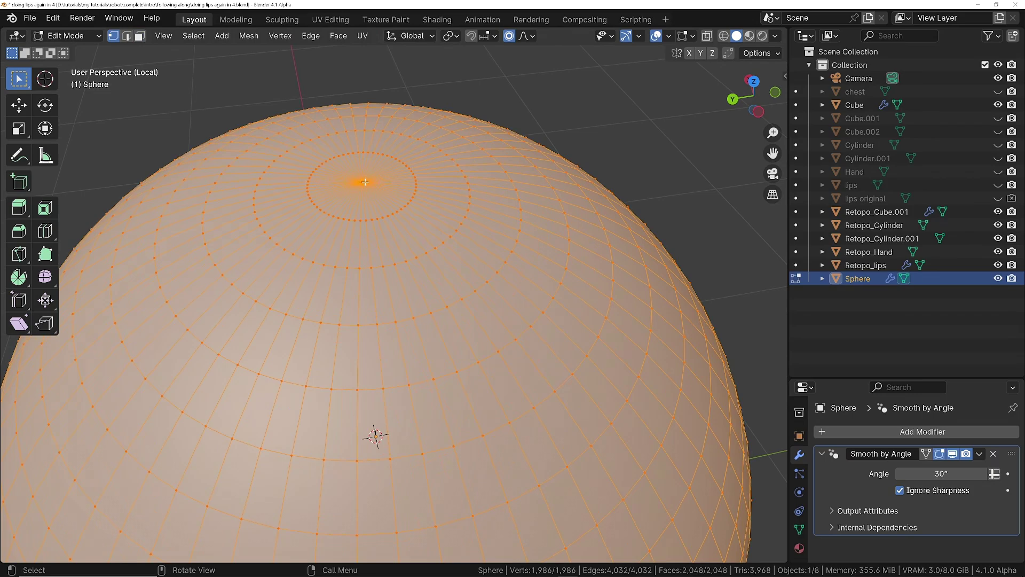
left_click(366, 182)
key("ctrl+KP_Add")
key("ctrl+KP_Add")
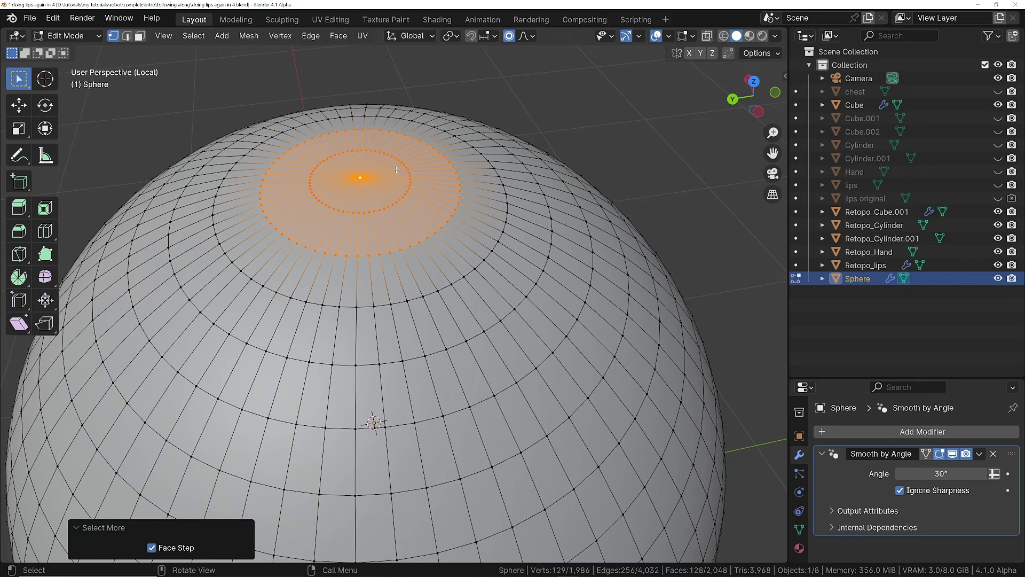
key("3")
middle_click_drag(431, 239, 458, 224)
scroll(466, 254, "down", 2)
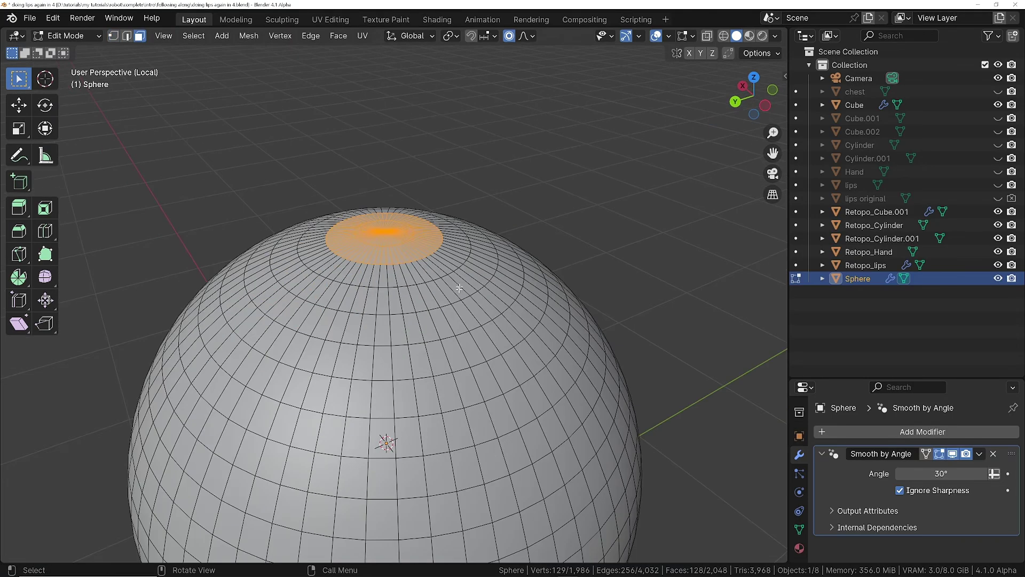
- Extrude the selected top cap upward about 0.22 m and return to Object Mode
key("e")
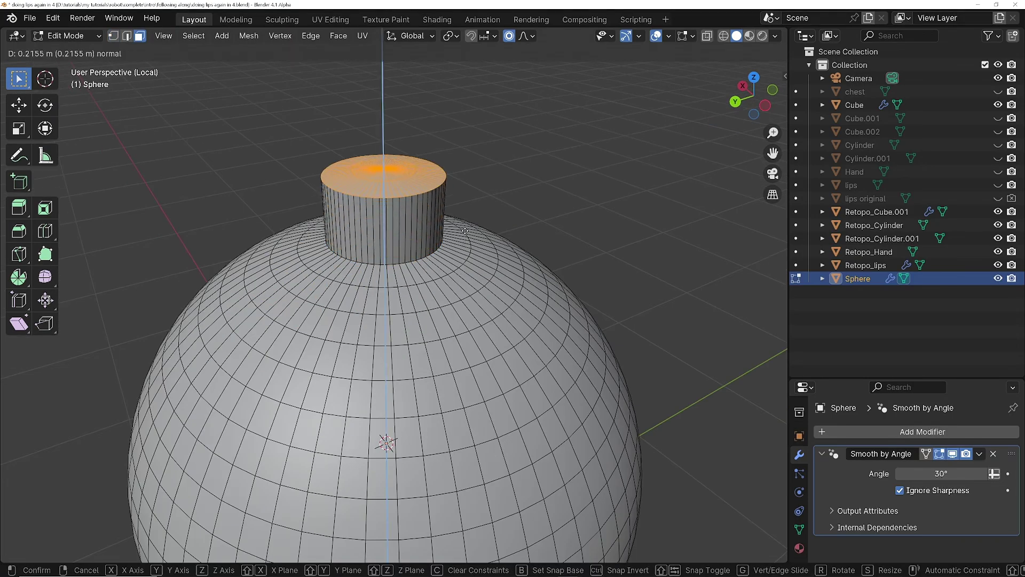
left_click(465, 230)
key("Tab")
middle_click_drag(425, 250, 386, 275)
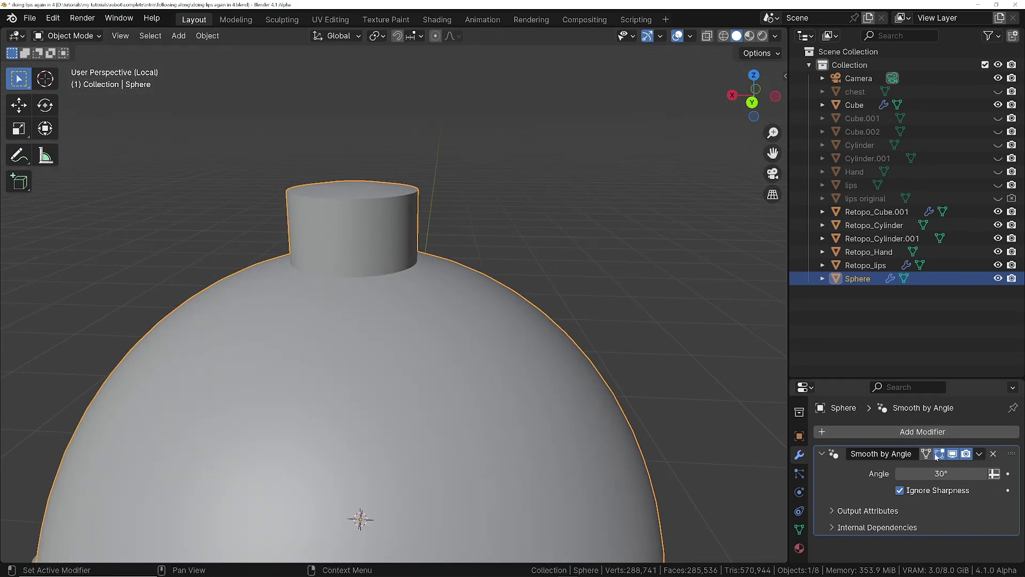
- Disable the Smooth by Angle modifier in the viewport and apply Shade Smooth by Angle to the sphere
middle_click_drag(339, 281, 422, 257)
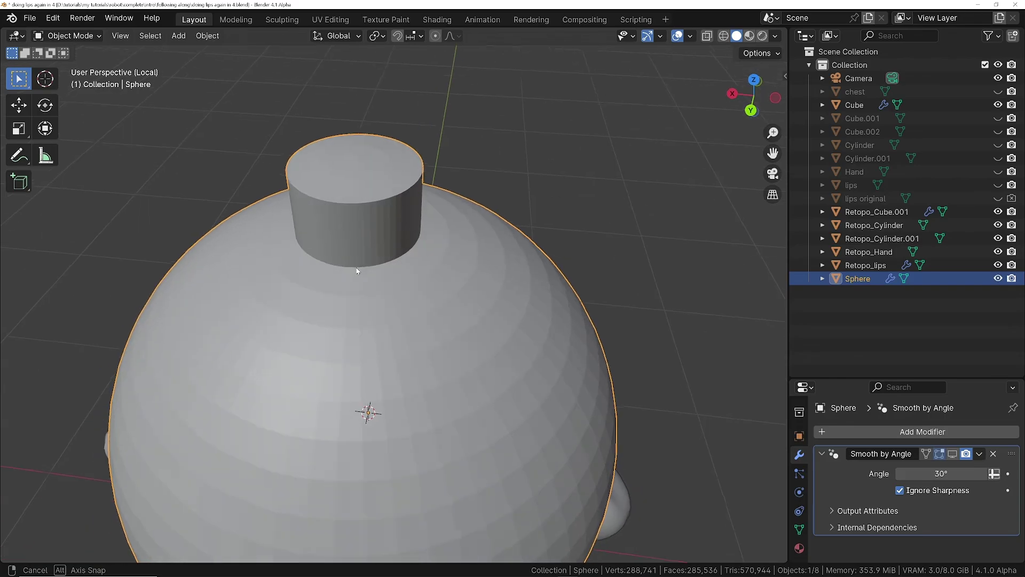
right_click(426, 254)
left_click(391, 247)
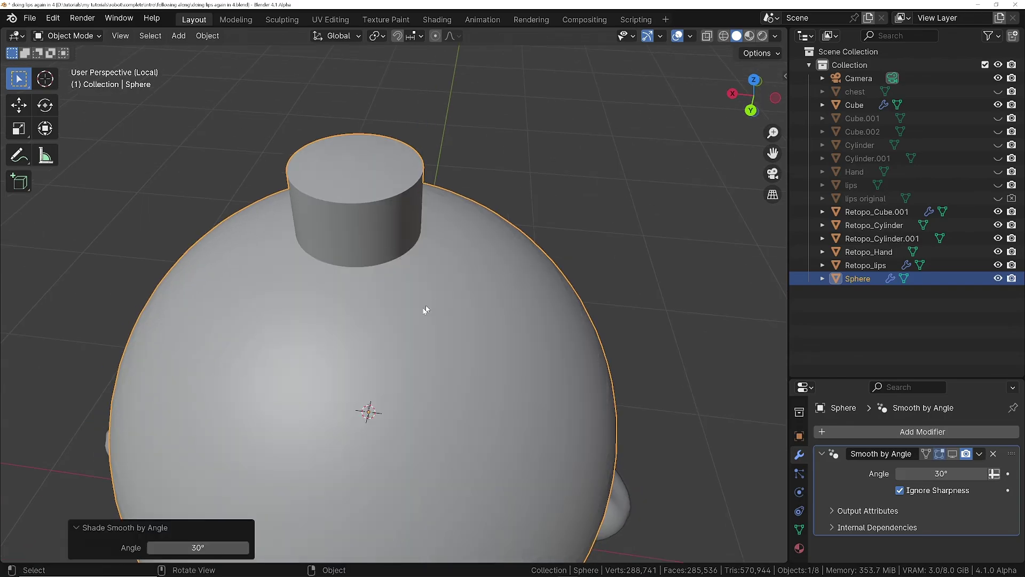
- Examine the sharp-marked edges around the extruded cap in Edit Mode and the Mark Sharp option among the edge commands
middle_click_drag(424, 308, 358, 225)
key("Tab")
scroll(349, 270, "up", 5)
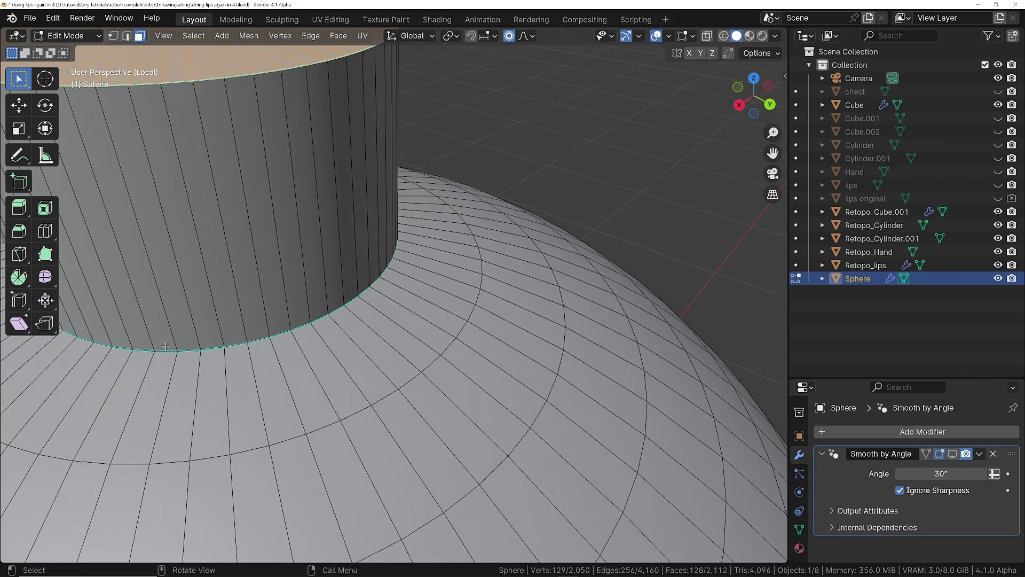
scroll(328, 305, "down", 4)
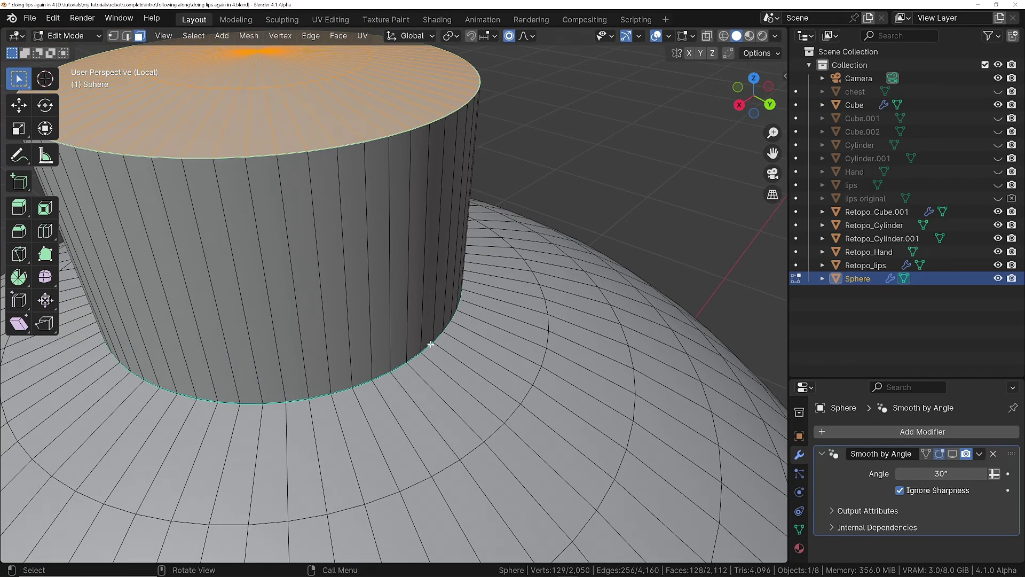
key("2")
key("ctrl+e")
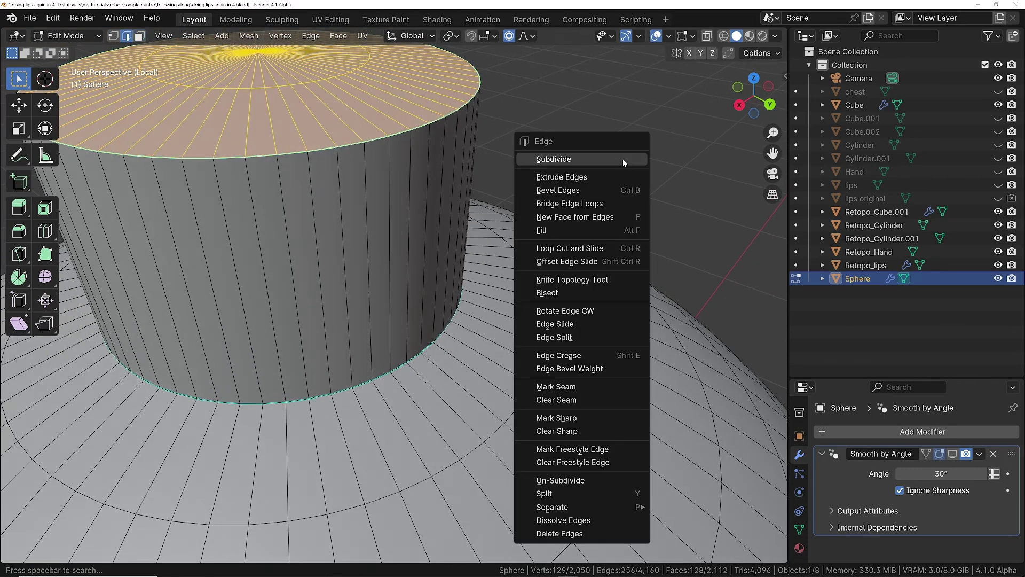
left_click(561, 418)
scroll(722, 386, "down", 3)
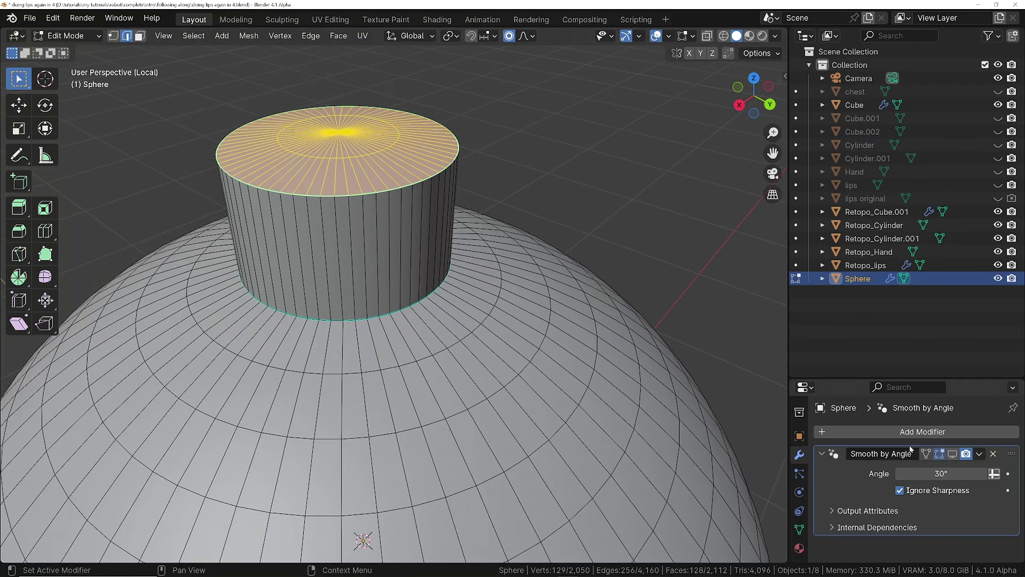
middle_click_drag(378, 265, 432, 241)
scroll(378, 310, "up", 5)
scroll(379, 309, "down", 5)
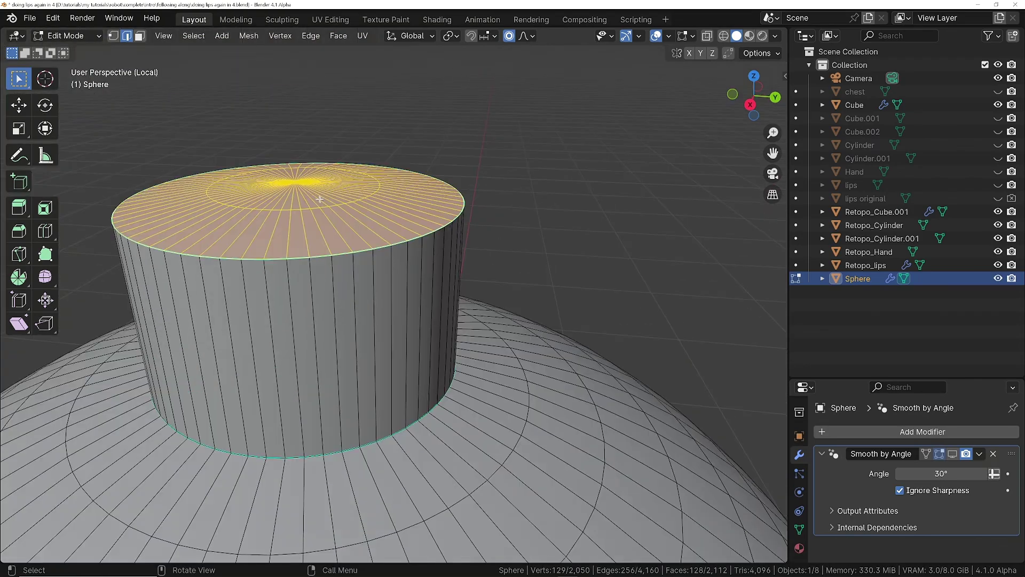
- Shrink the top face selection by one ring, extrude the inner faces upward, and return to Object Mode
middle_click_drag(378, 310, 363, 182)
key("3")
key("ctrl+KP_Subtract")
middle_click_drag(398, 344, 402, 300)
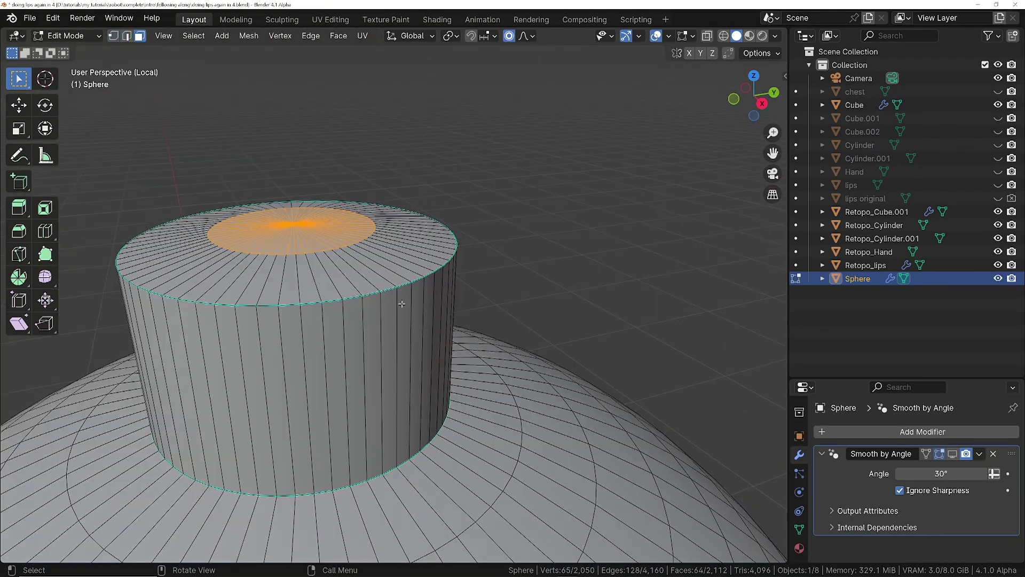
key("e")
left_click(545, 222)
key("ctrl+Tab")
middle_click_drag(326, 201, 372, 215, "ctrl")
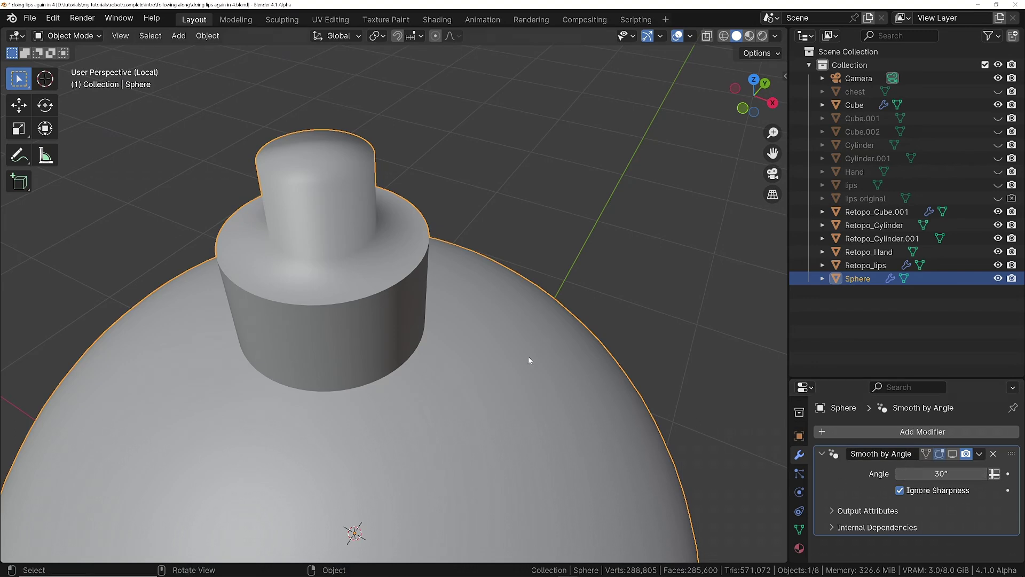
right_click(472, 162)
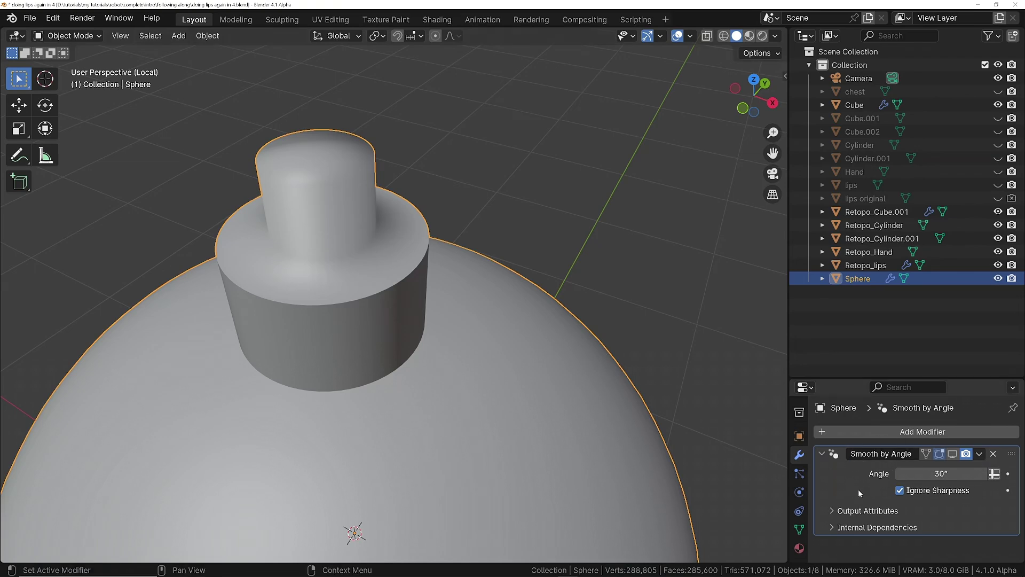
- Enable the Smooth by Angle modifier in the viewport, apply it, and inspect the sharp-marked edges around both caps in Edit Mode
left_click(954, 455)
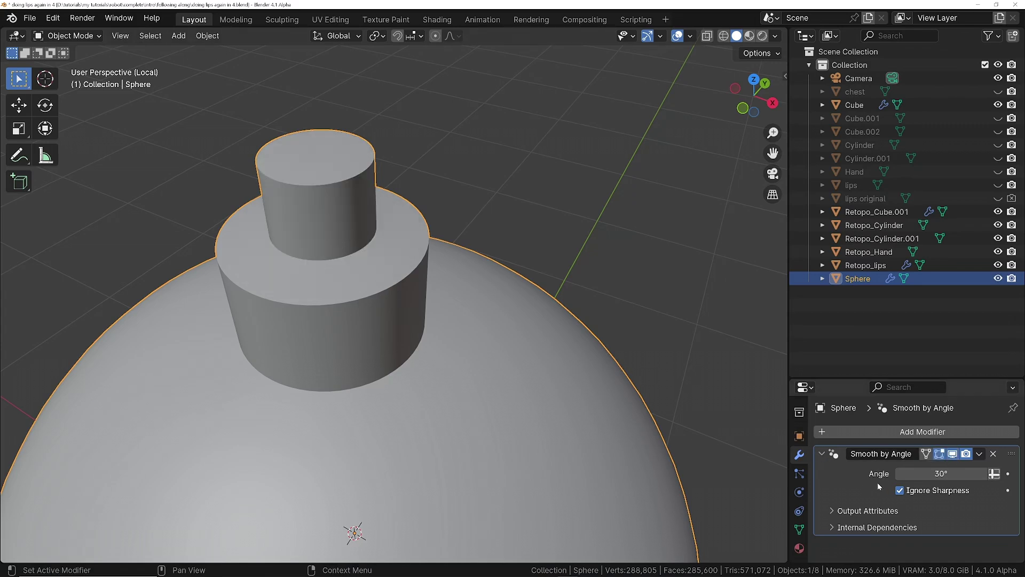
key("ctrl+a")
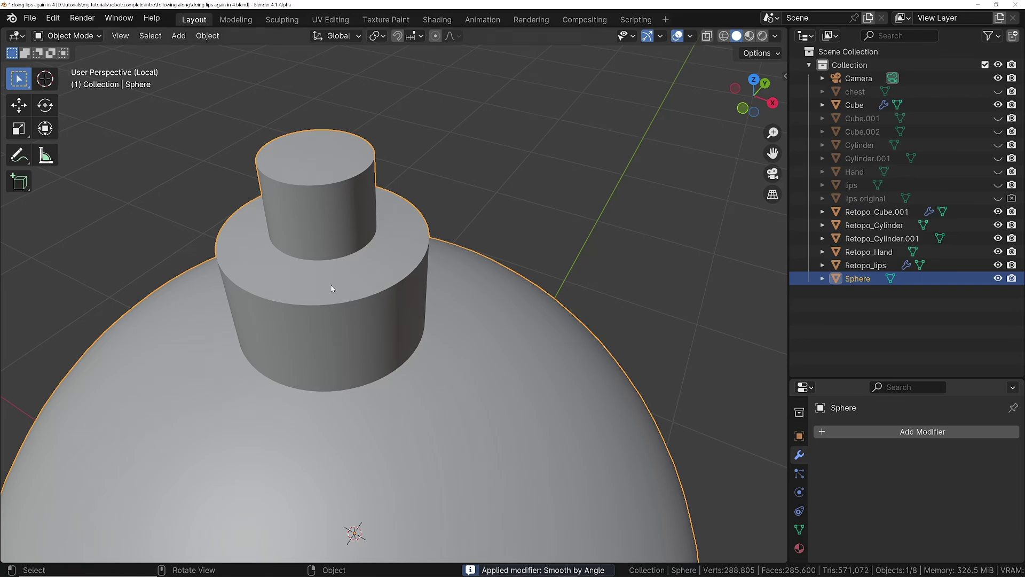
key("Tab")
scroll(296, 261, "up", 5)
middle_click_drag(387, 272, 405, 293)
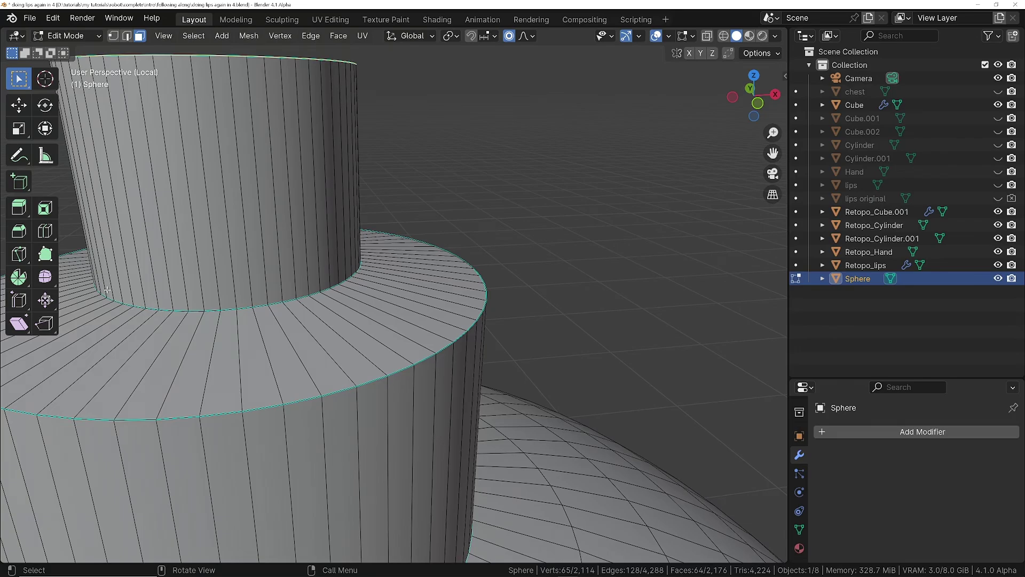
middle_click_drag(342, 235, 332, 269)
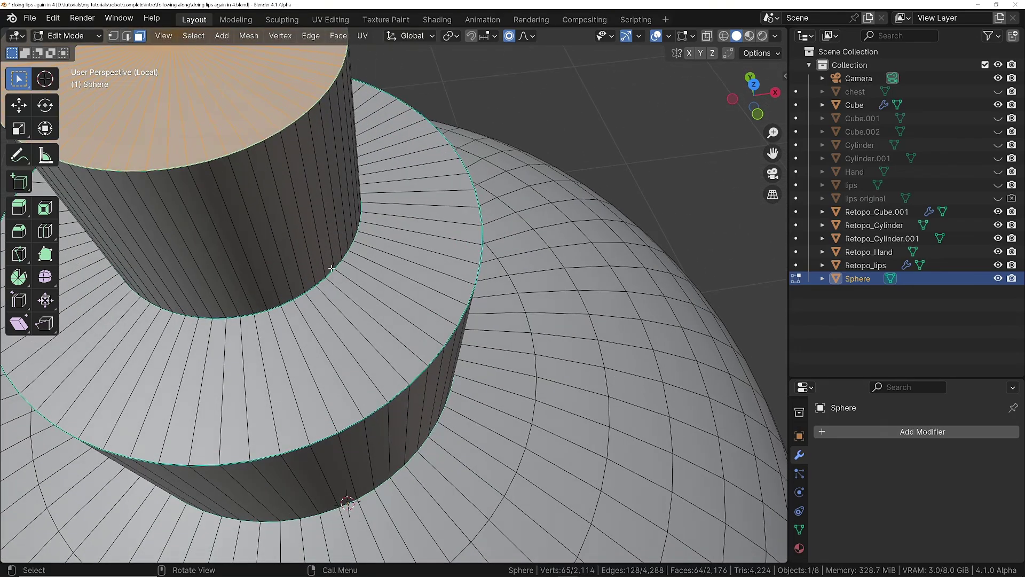
scroll(332, 269, "down", 5)
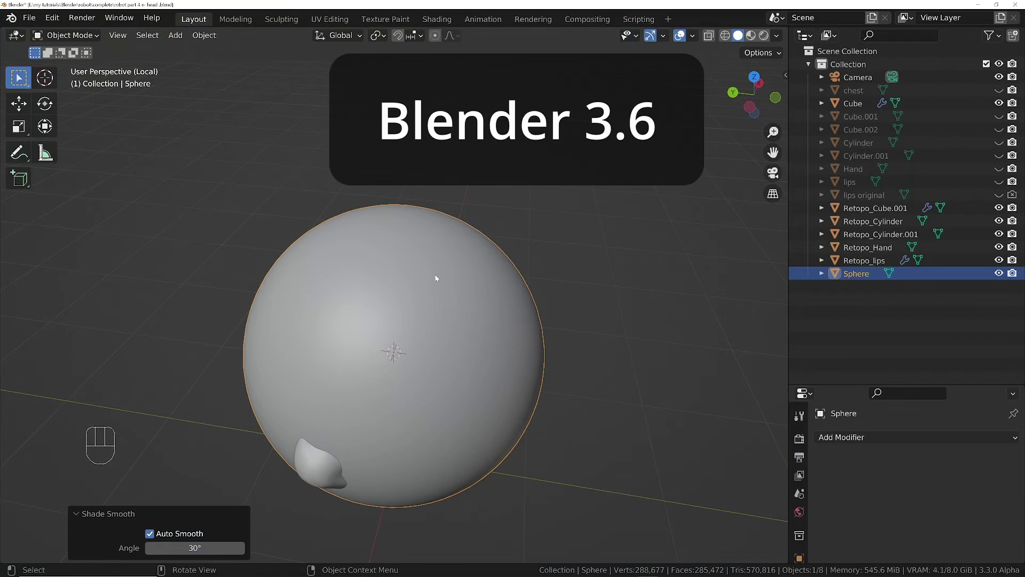
- Rotate the sphere 90° about the global X axis and switch the viewport to wireframe shading
type("rx")
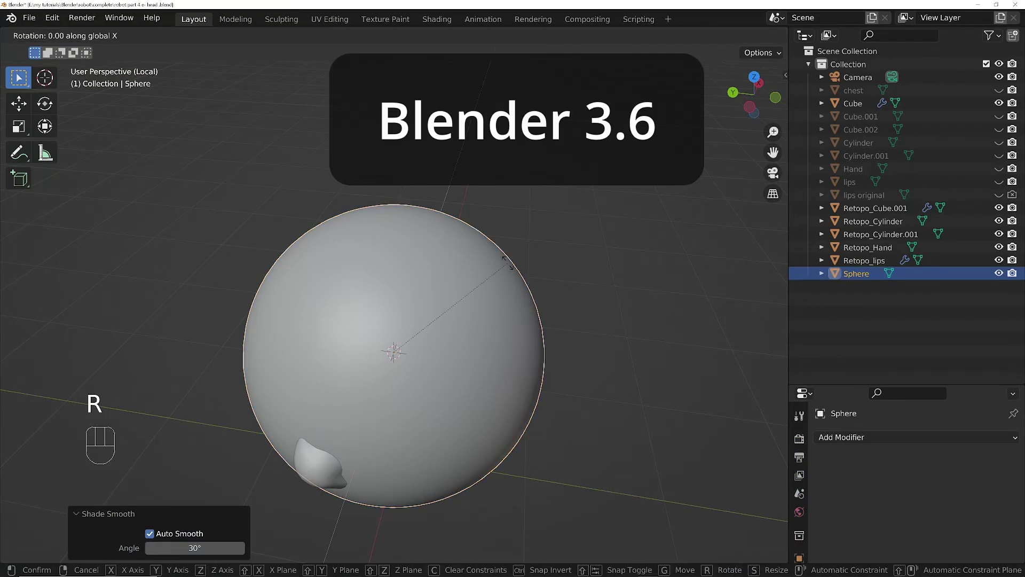
type("90")
key("Return")
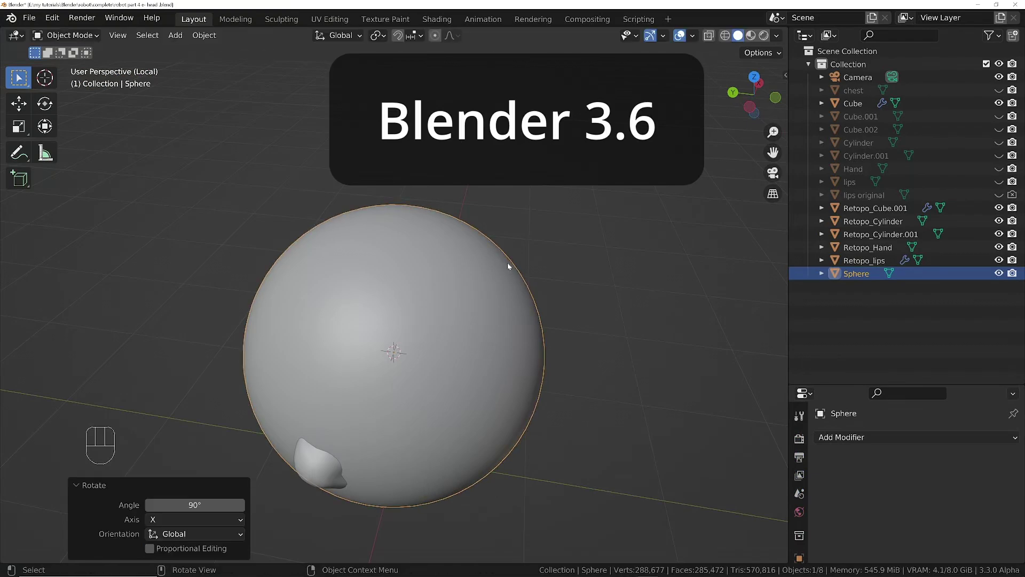
key("z")
mouse_move(442, 309)
middle_mouse_down()
mouse_move(390, 307)
mouse_move(469, 325)
middle_mouse_up()
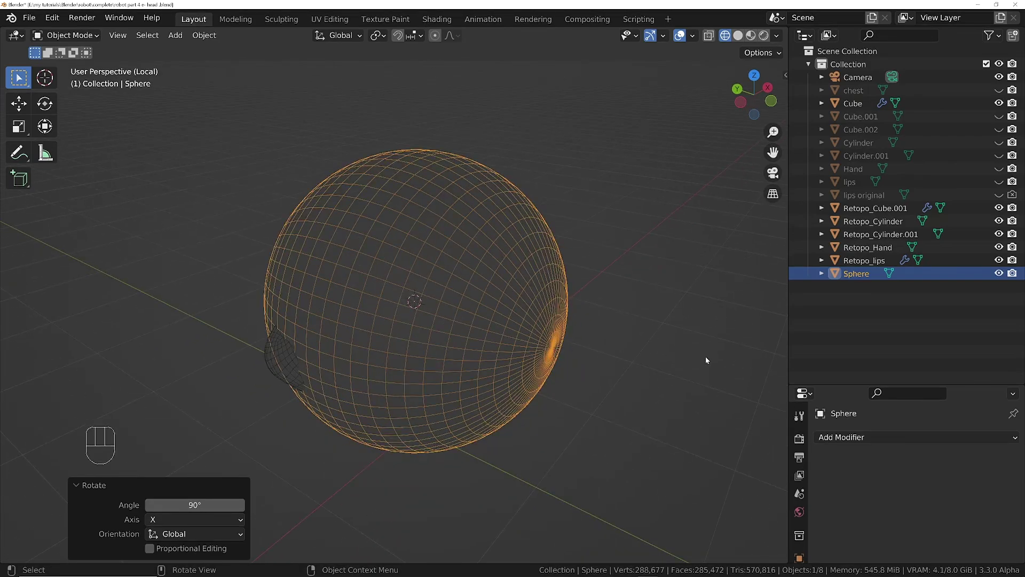
- Scale the sphere down to fit inside the lips and move it about 0.29 m along Y behind their opening
middle_click_drag(706, 359, 476, 321, "ctrl")
key("s")
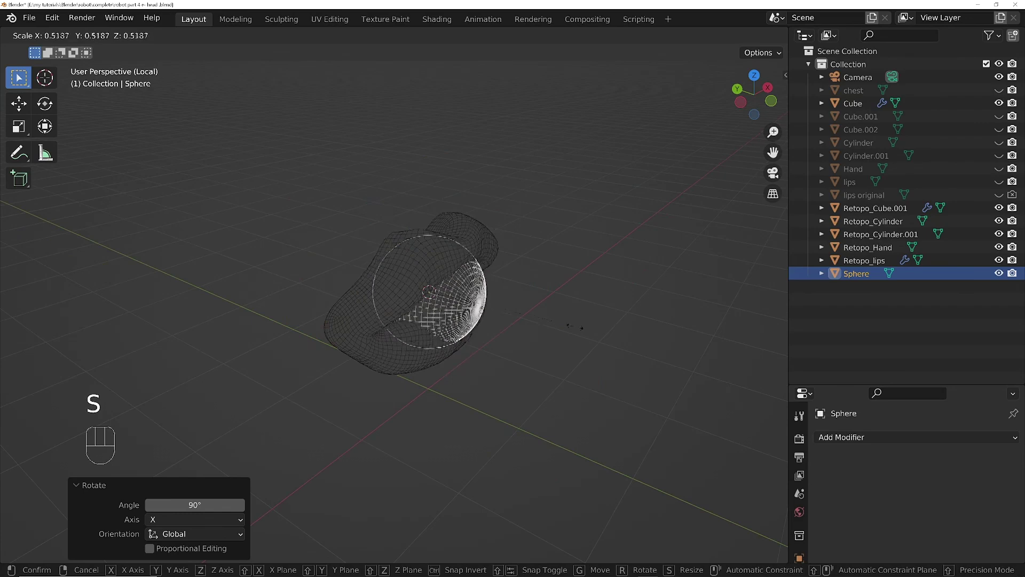
left_click(550, 328)
key("g")
left_click(357, 304)
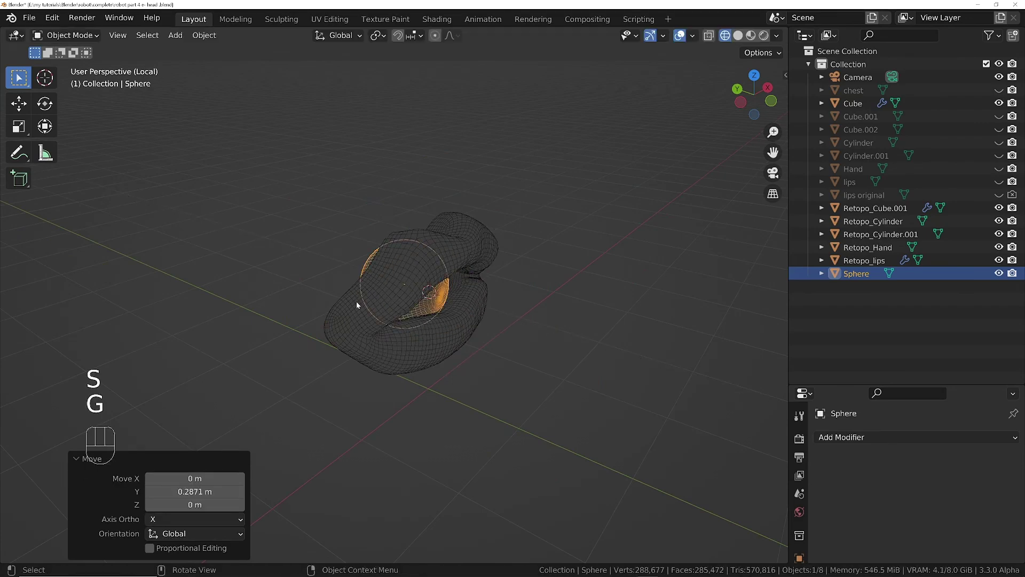
- Rename the sphere object as eyeball
middle_click_drag(357, 301, 481, 278)
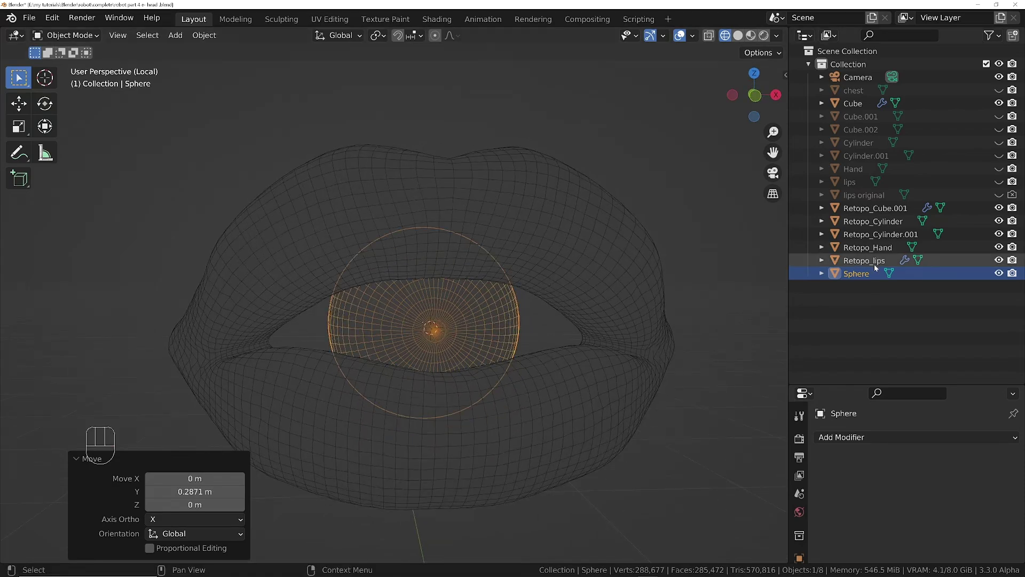
double_click(859, 273)
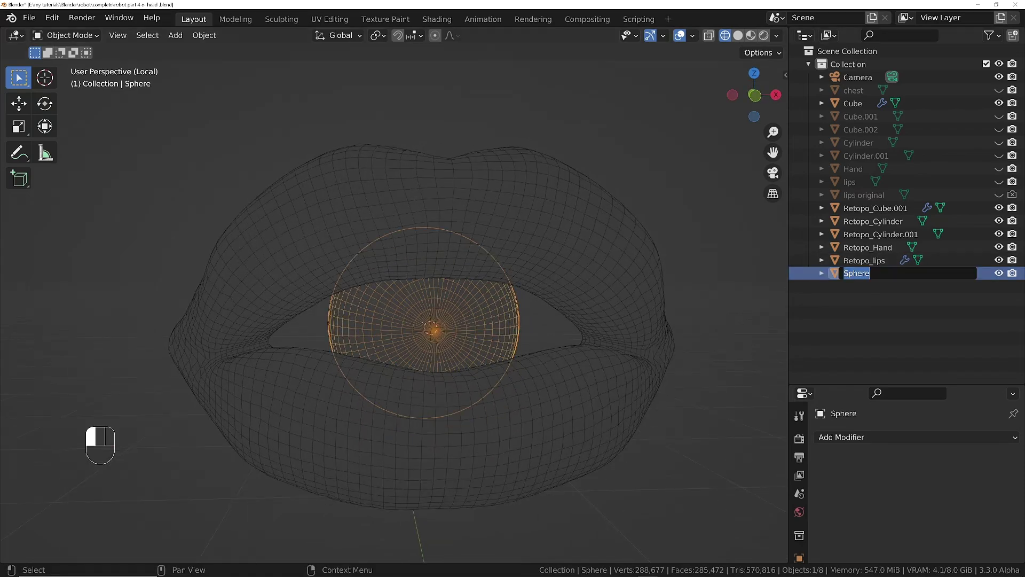
type("eyeball")
key("Return")
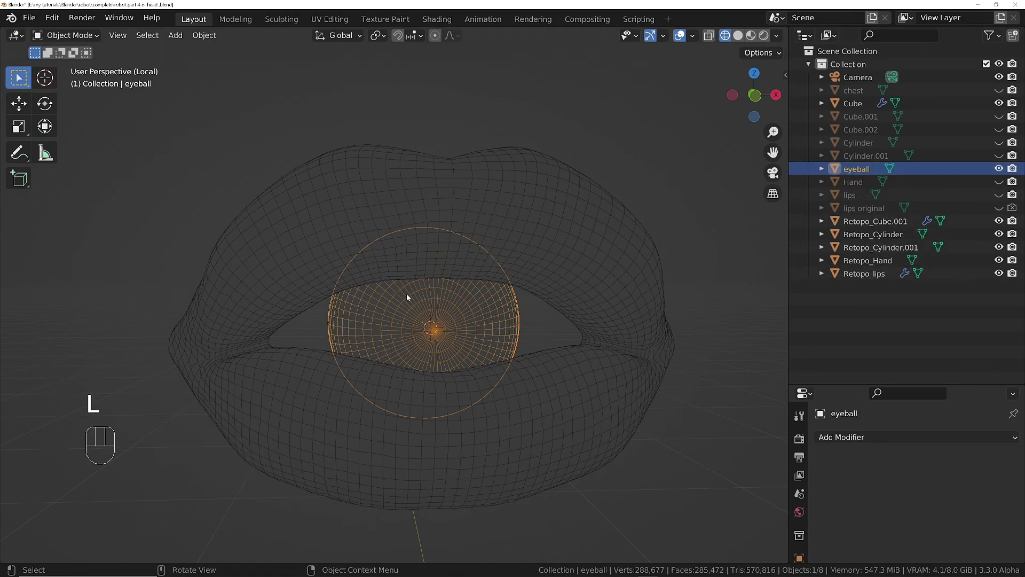
- Move the eyeball object into a new collection named "eyeball collection"
key("m")
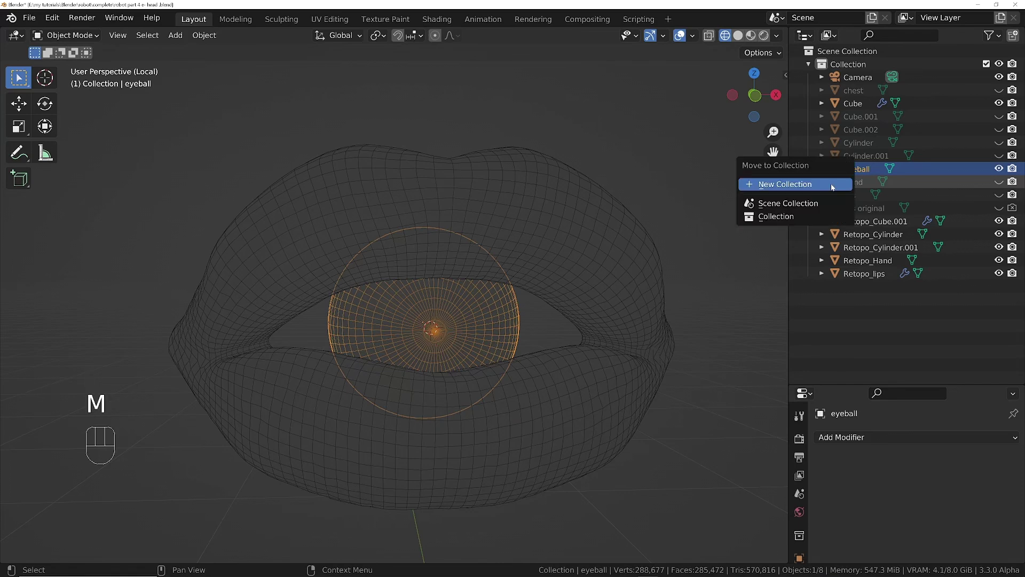
left_click(831, 184)
type("ey")
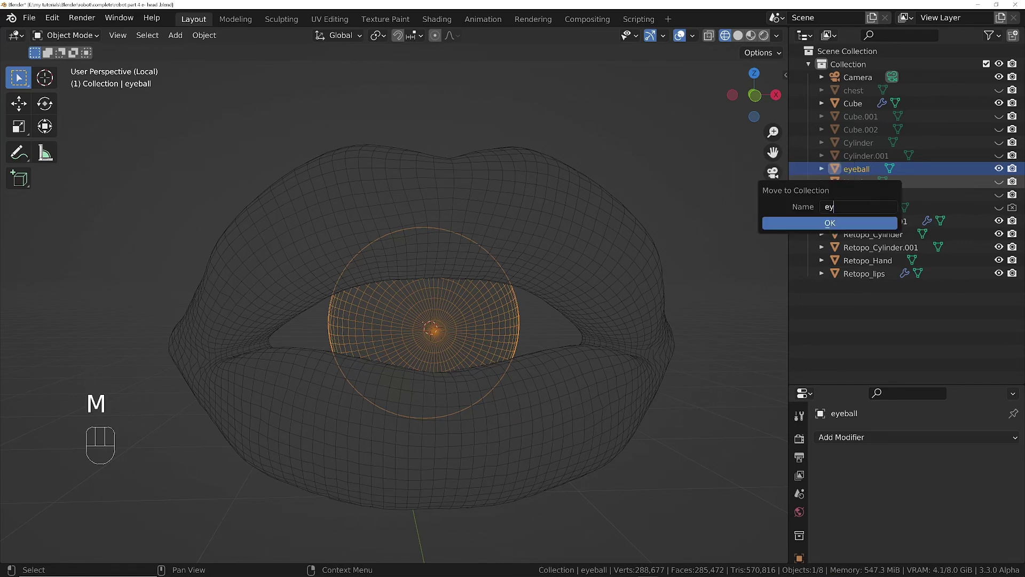
type("eball collection")
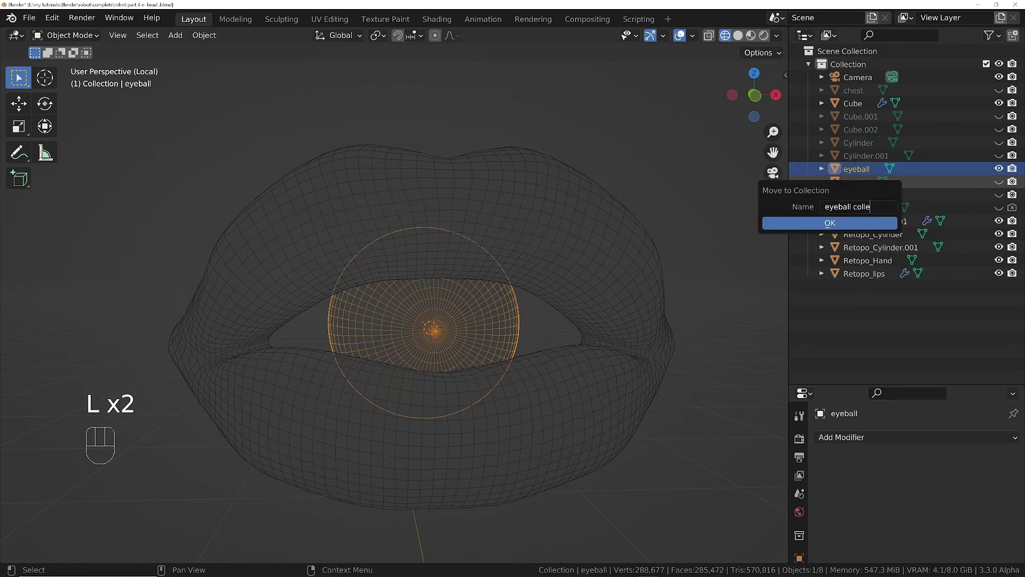
left_click(849, 223)
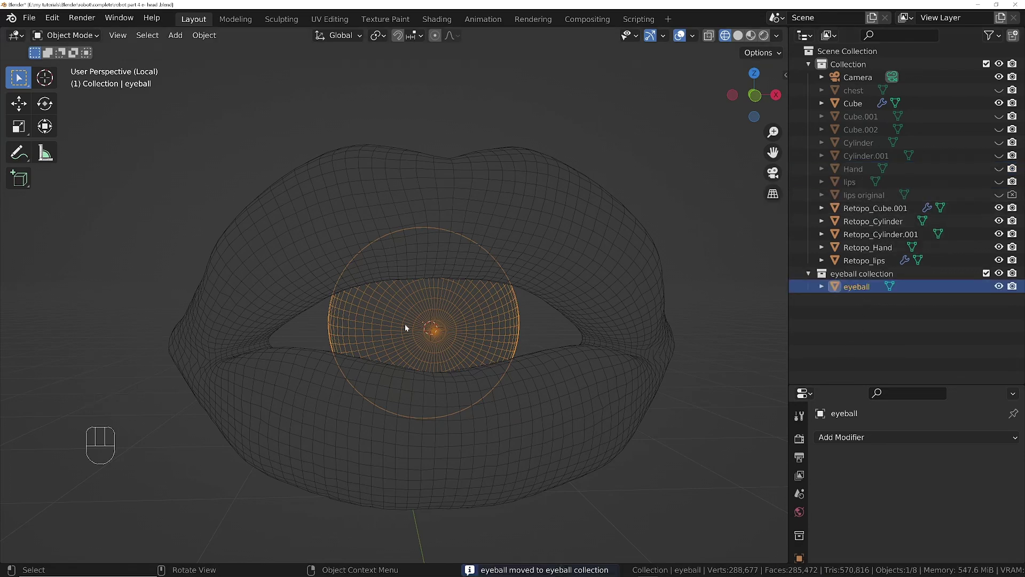
- Apply the eyeball's scale and enter Edit Mode on it
key("ctrl+a")
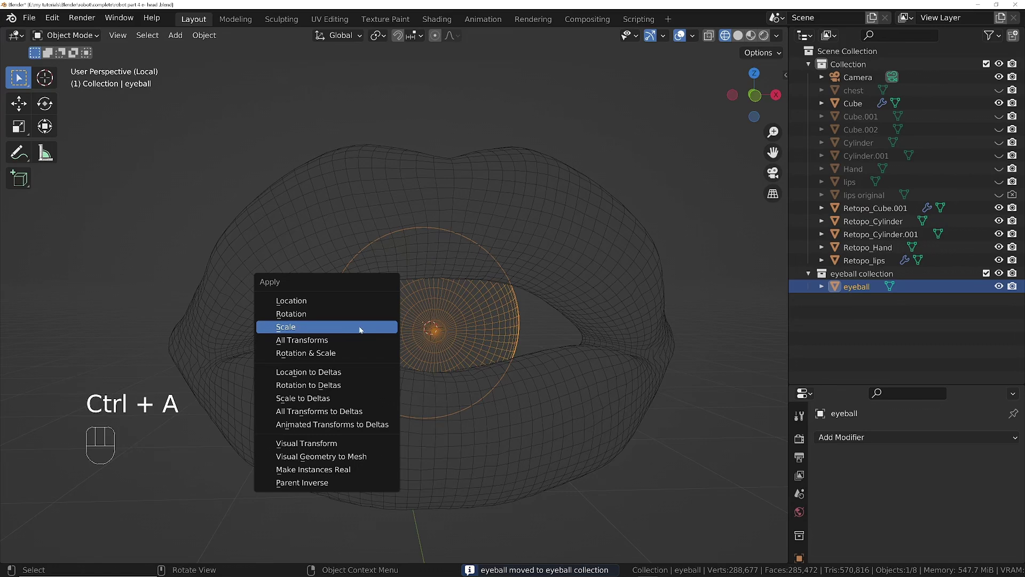
left_click(286, 328)
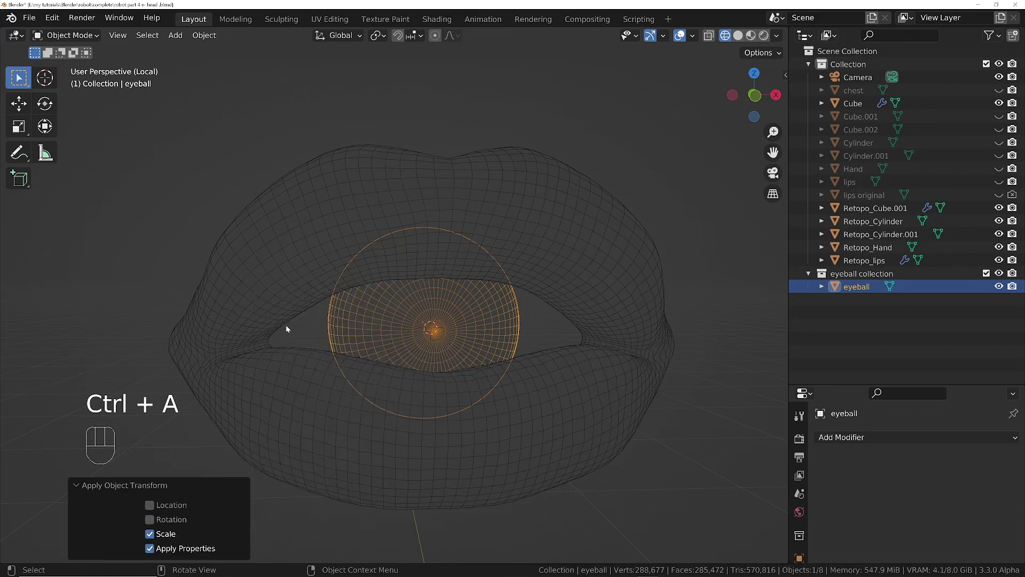
key("Tab")
- Try selecting individual faces around the eyeball's rear pole in face select mode
middle_click_drag(340, 324, 515, 339)
key("1")
middle_click_drag(311, 332, 312, 283, "ctrl")
left_click(312, 332)
middle_click_drag(374, 288, 456, 269, "ctrl")
key("3")
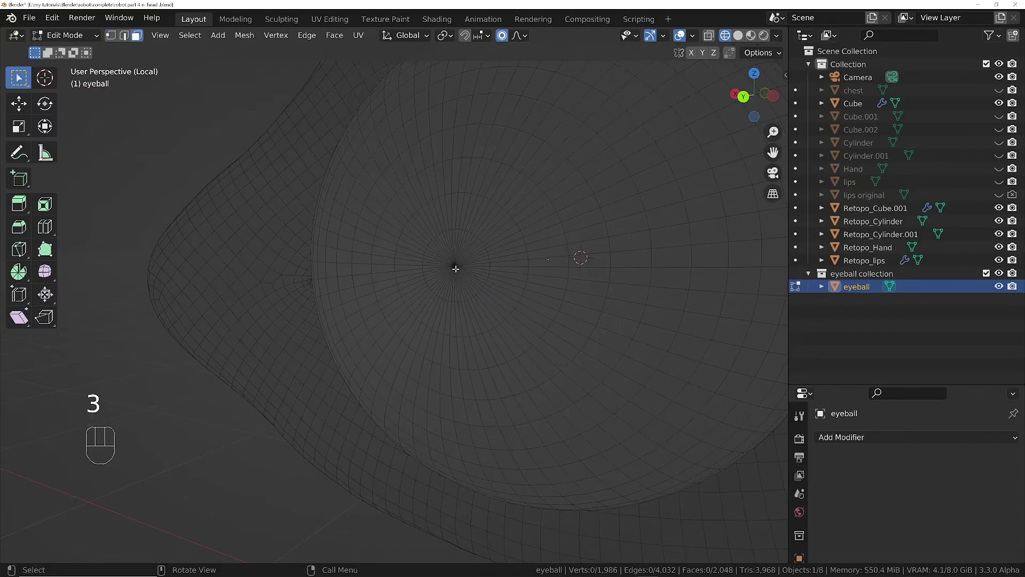
left_click(508, 276)
left_click(522, 188)
left_click(534, 235)
- Select the eyeball's rear pole vertex and expand it to the ring of faces touching it
key("1")
scroll(454, 267, "up", 2)
left_click(467, 278)
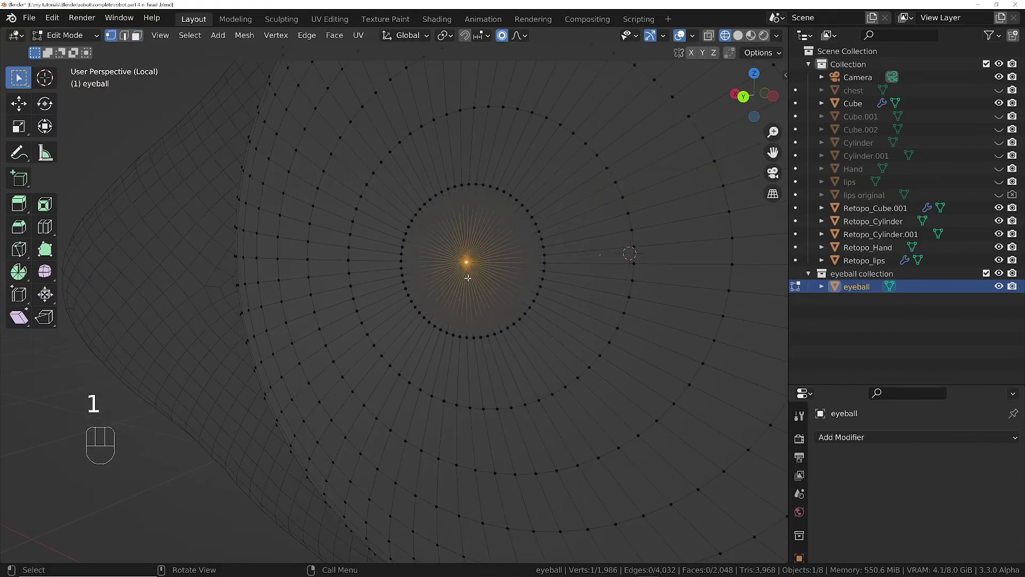
key("ctrl+3")
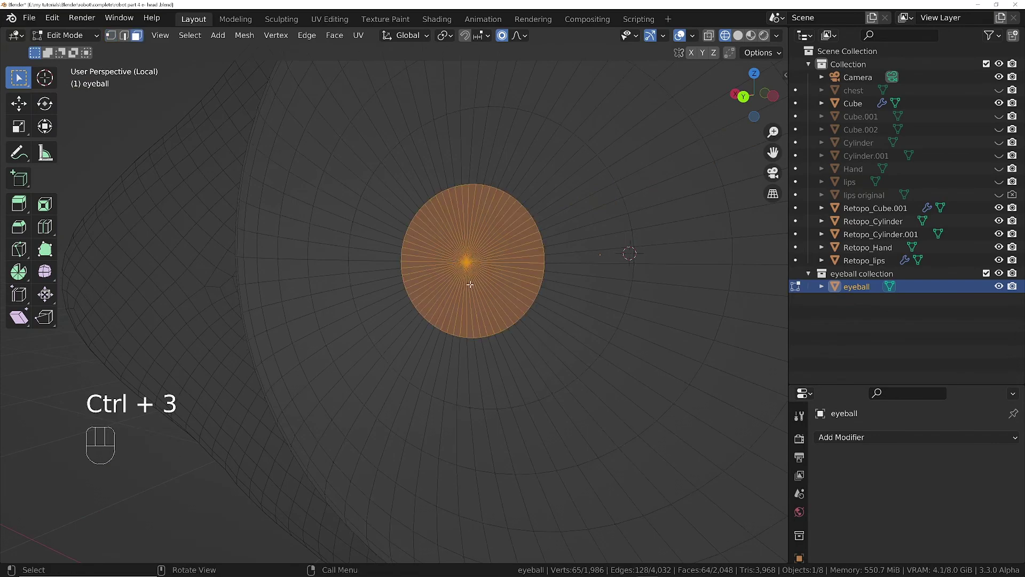
middle_click_drag(529, 169, 527, 271, "ctrl")
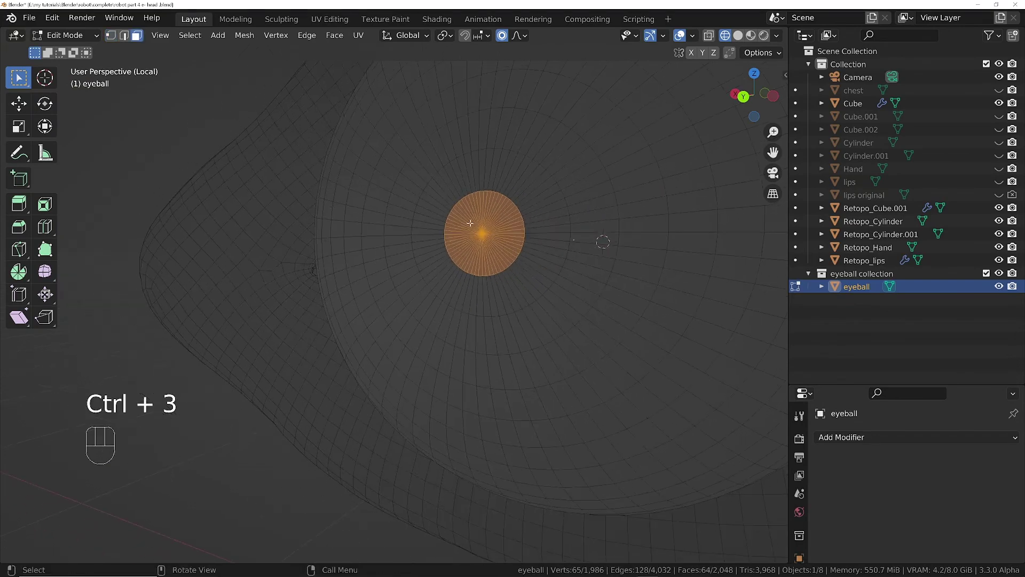
scroll(479, 246, "down", 3)
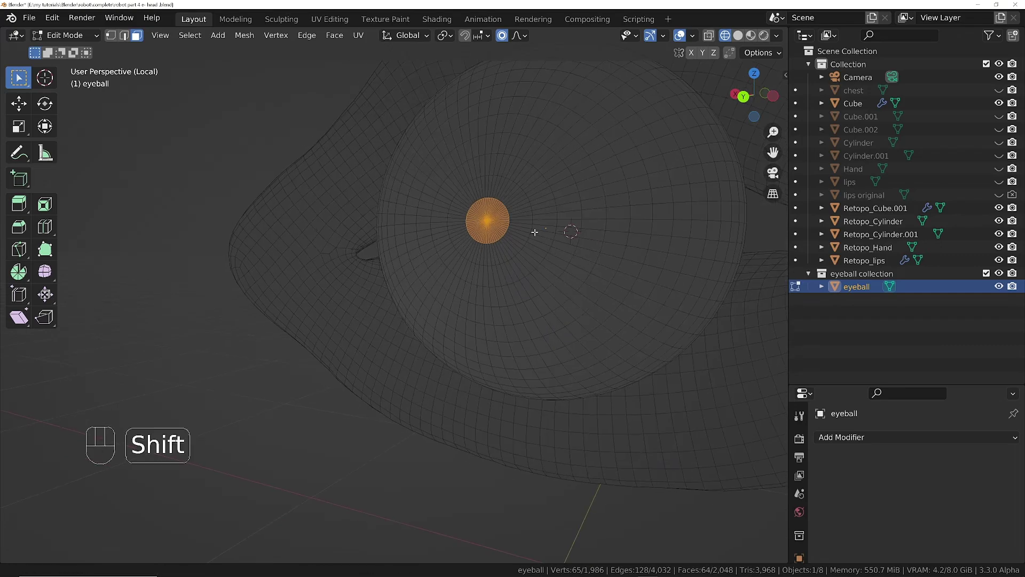
middle_click_drag(539, 236, 409, 297, "shift")
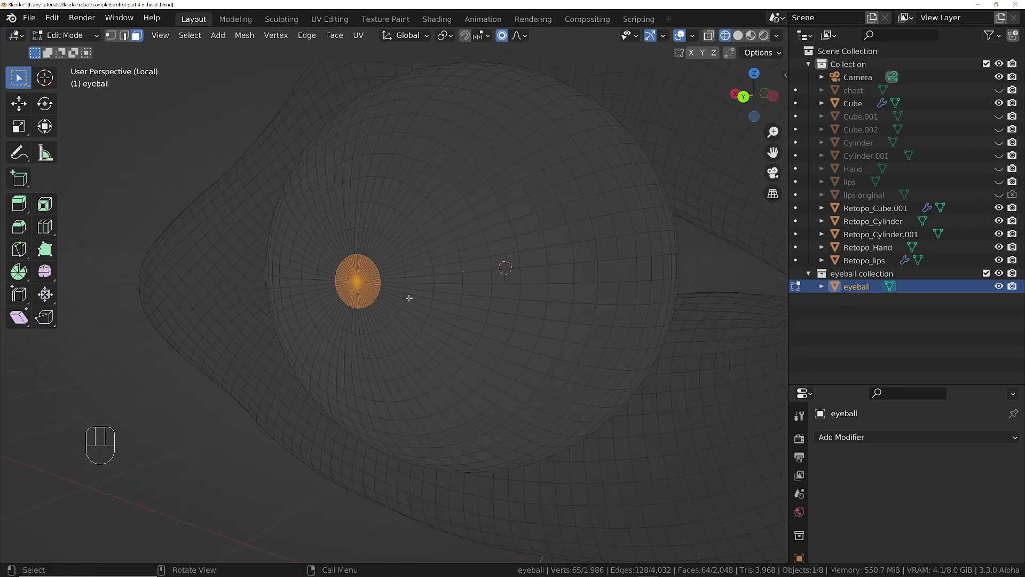
- Select a short run of edges on a ring near the rear pole and expand it to the adjoining faces
key("2")
scroll(425, 273, "up", 3)
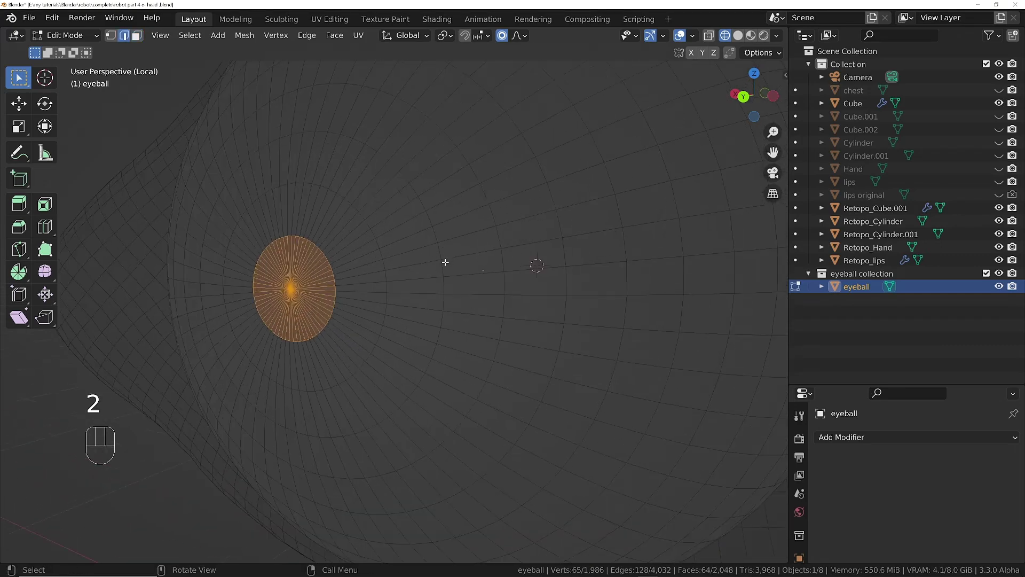
left_click(445, 260)
left_click(420, 200)
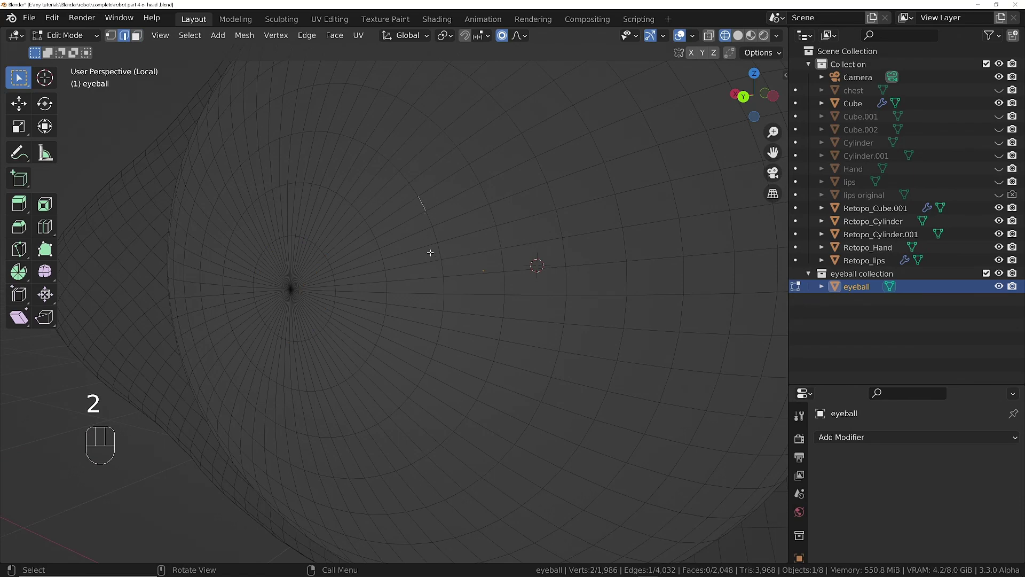
left_click(437, 305, "ctrl")
key("ctrl+3")
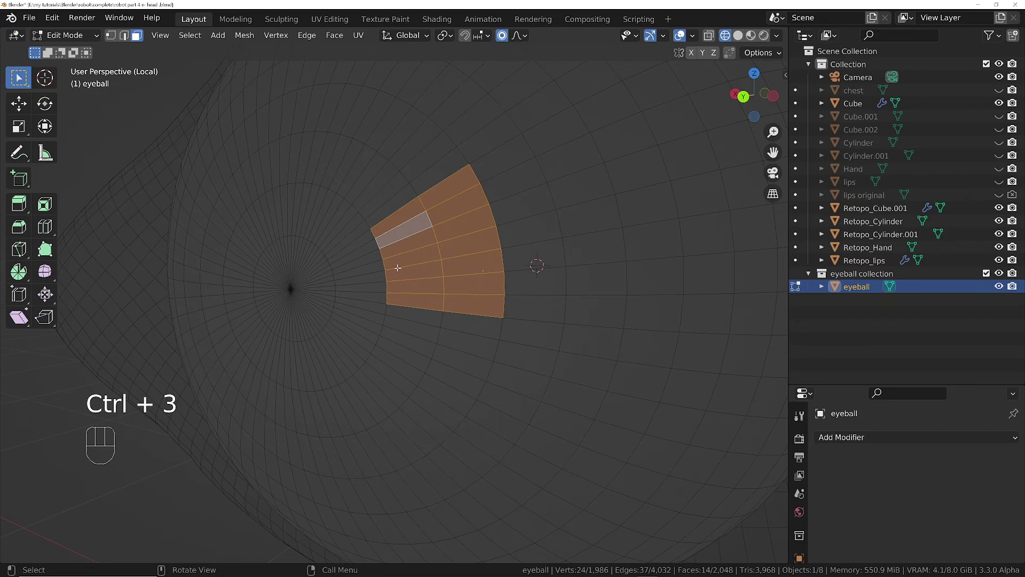
- Reselect the single vertex at the rear pole and convert the selection to its surrounding triangular faces
key("1")
left_click(295, 291)
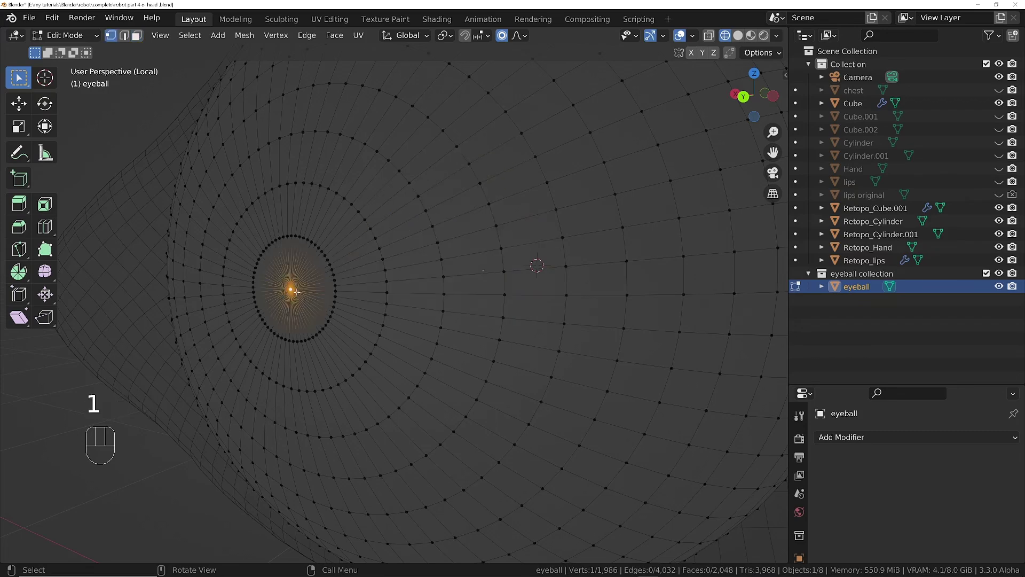
key("ctrl+3")
middle_click_drag(296, 291, 459, 236)
scroll(462, 267, "down", 3)
- Grow the face selection 16 times from the rear pole until it passes the eyeball's middle
key("ctrl+KP_Add")
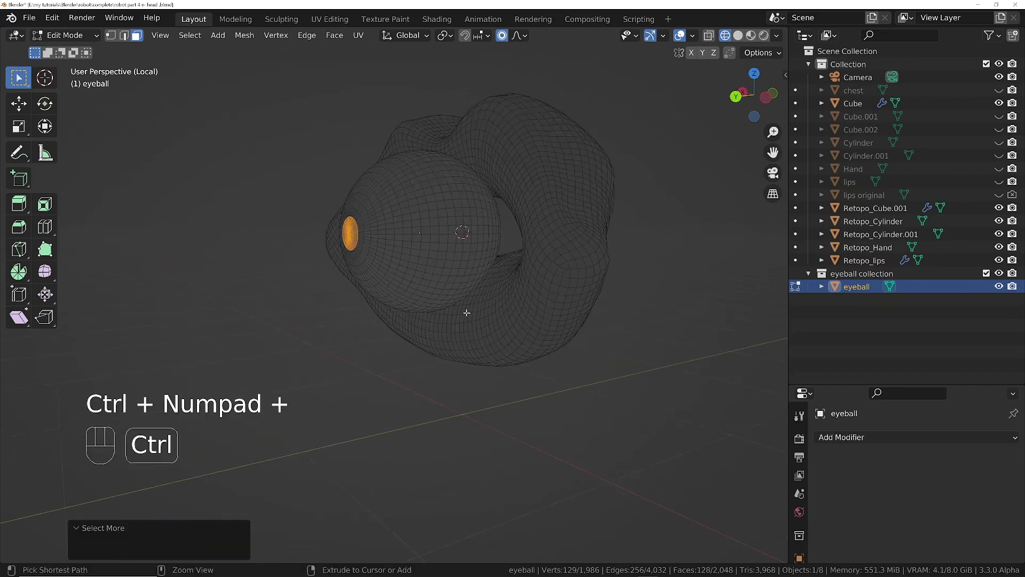
key("ctrl+KP_Add")
key("ctrl+KP_Add")
key("ctrl+KP_Add")
key("ctrl+KP_Add")
key("ctrl+KP_Add")
key("ctrl+KP_Add")
key("ctrl+KP_Add")
key("ctrl+KP_Add")
key("ctrl+KP_Add")
key("ctrl+KP_Add")
key("ctrl+KP_Add")
key("ctrl+KP_Add")
key("ctrl+KP_Add")
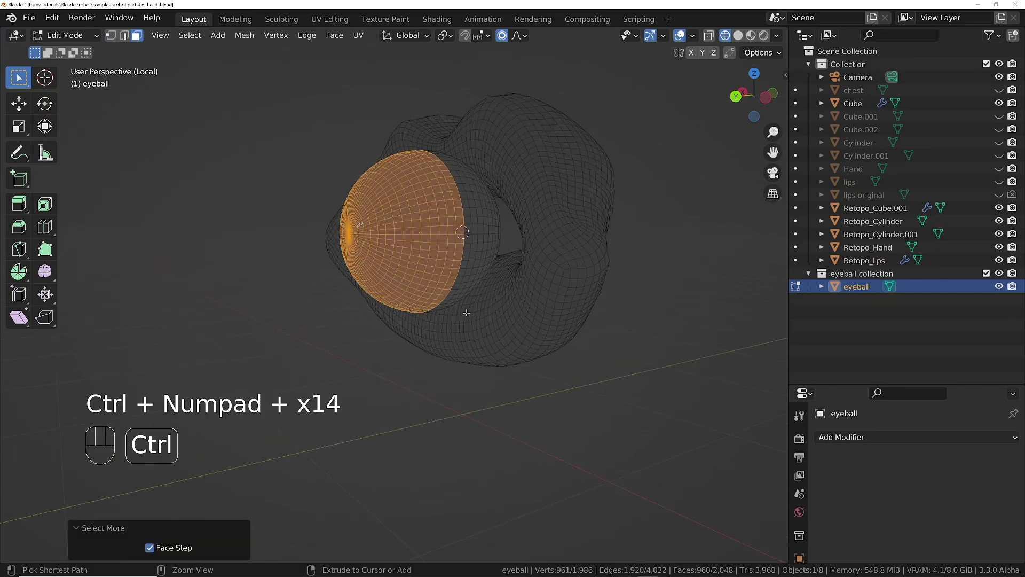
key("ctrl+KP_Add")
key("ctrl+KP_Add")
middle_click_drag(470, 309, 494, 304)
scroll(521, 303, "up", 1)
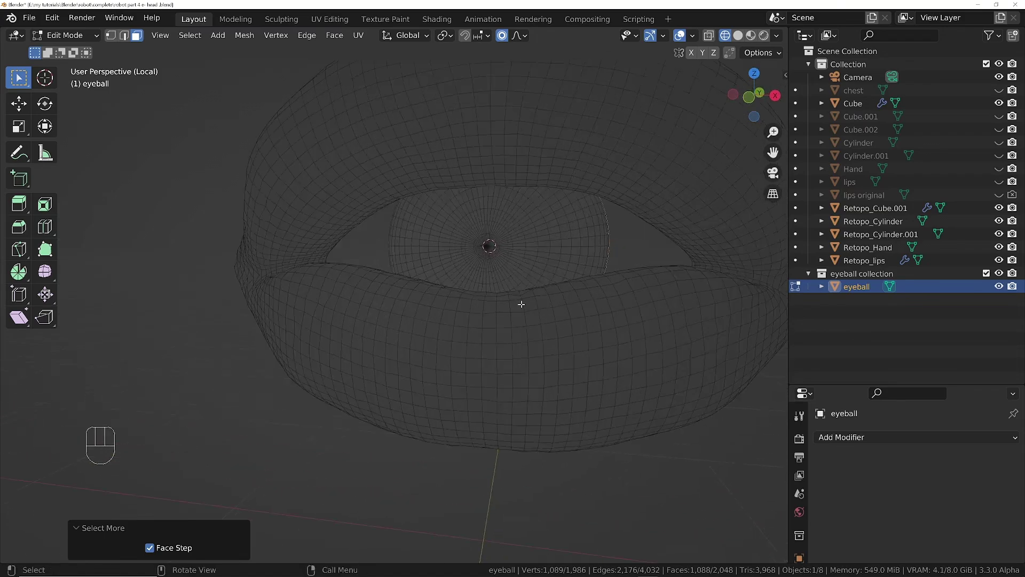
- Grow the selection further toward the front and shrink it back one ring, leaving a circular iris area unselected between the lips
key("ctrl+KP_Add")
key("ctrl+KP_Add")
key("ctrl+KP_Add")
key("ctrl+KP_Add")
key("ctrl+KP_Add")
key("ctrl+KP_Add")
key("ctrl+KP_Add")
key("ctrl+KP_Add")
key("ctrl+KP_Add")
key("ctrl+KP_Add")
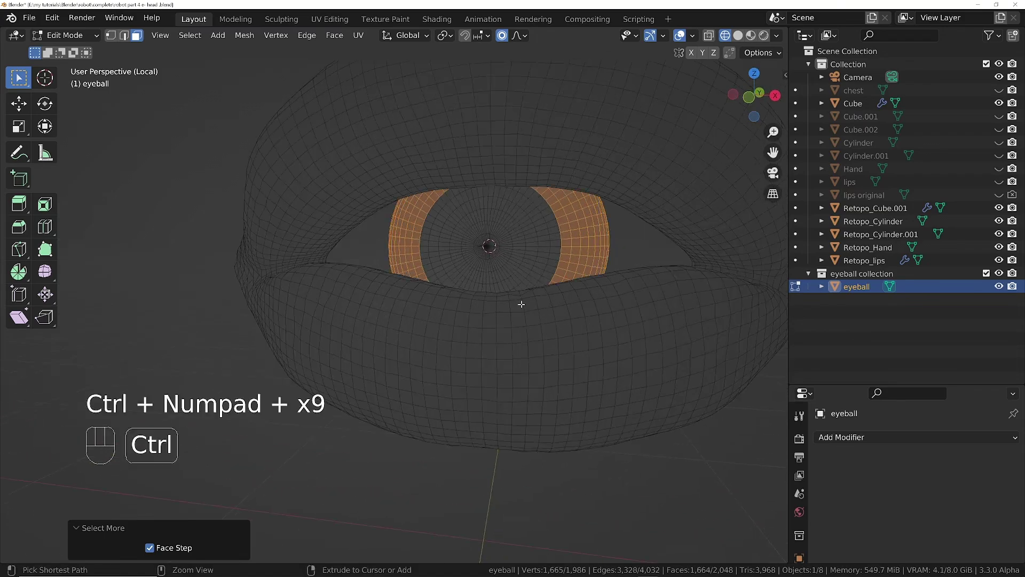
middle_click_drag(521, 277, 567, 281)
middle_click_drag(545, 247, 450, 292, "ctrl")
scroll(449, 292, "up", 1)
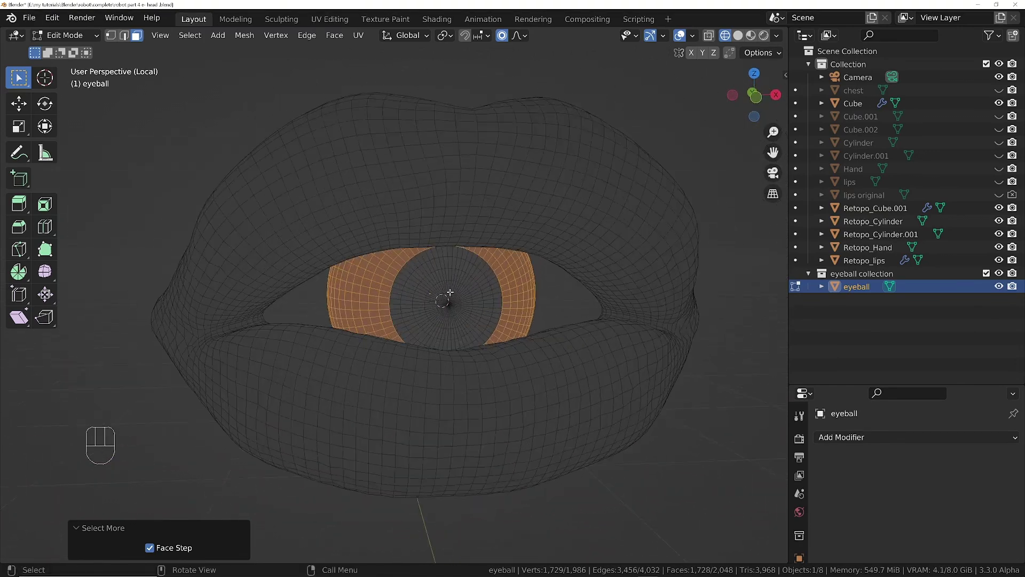
key("ctrl+KP_Subtract")
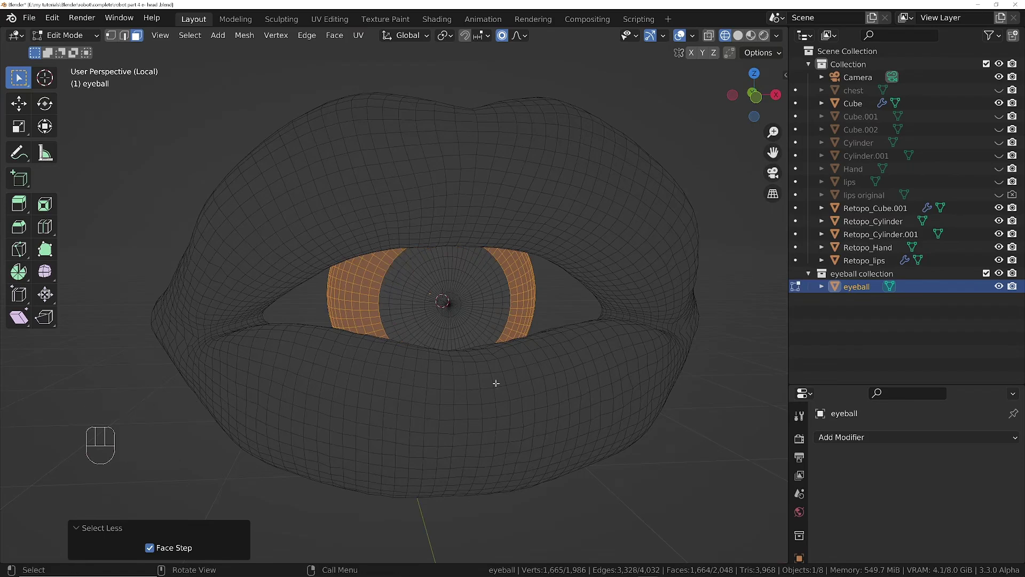
middle_click_drag(495, 384, 472, 393)
key("ctrl+KP_Add")
key("ctrl+KP_Add")
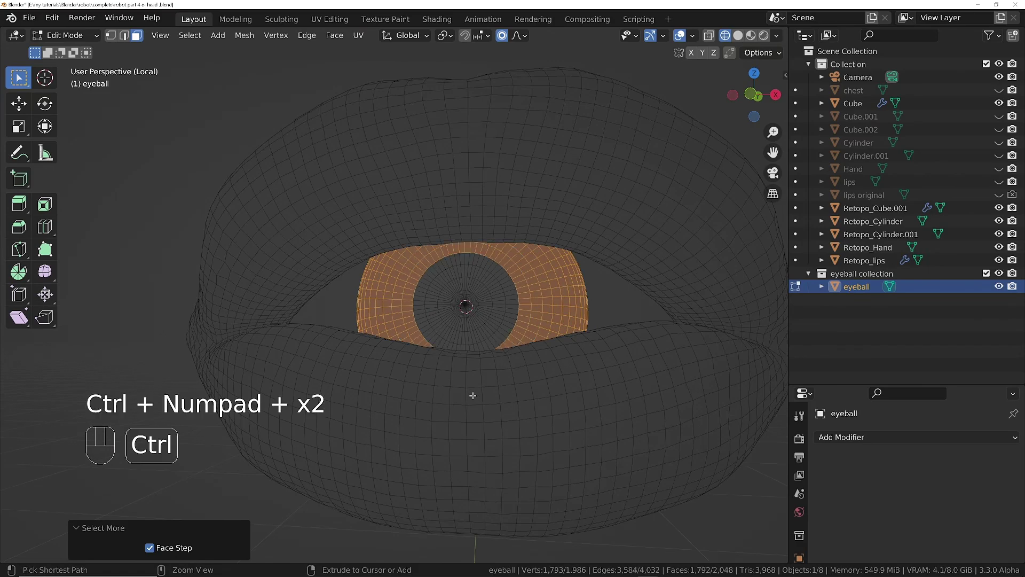
key("ctrl+KP_Subtract")
key("ctrl+KP_Subtract")
key("ctrl+KP_Add")
key("ctrl+KP_Add")
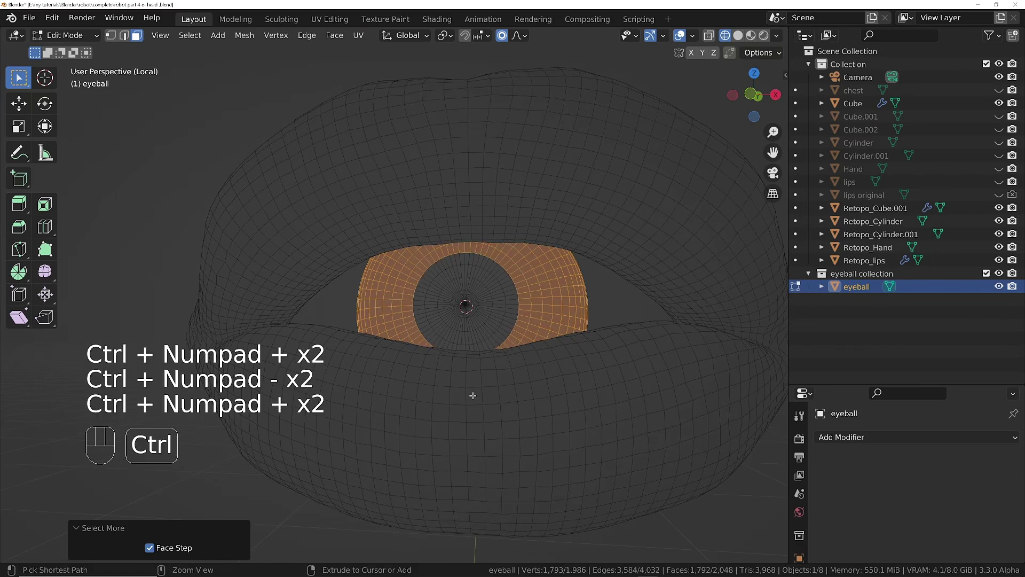
key("ctrl+KP_Subtract")
key("ctrl+KP_Subtract")
- Grow the eyeball's face selection by one ring toward the front, narrowing the unselected iris circle
middle_click_drag(472, 395, 437, 305)
key("ctrl+KP_Add")
scroll(421, 246, "down", 4)
middle_click_drag(438, 305, 389, 297)
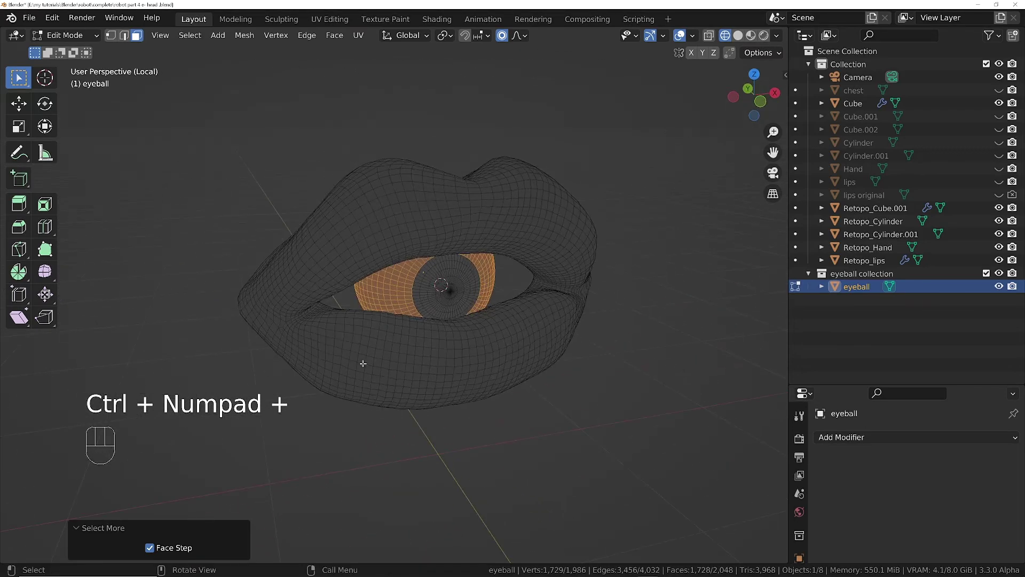
- Duplicate the selected eyeball faces in place and separate the copy into its own object
key("shift+d")
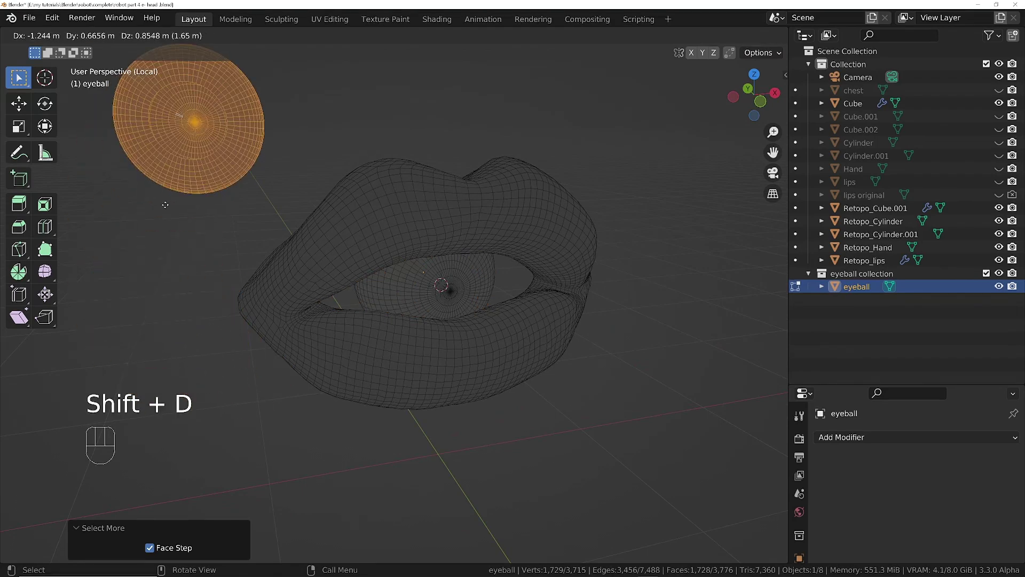
right_click(190, 224)
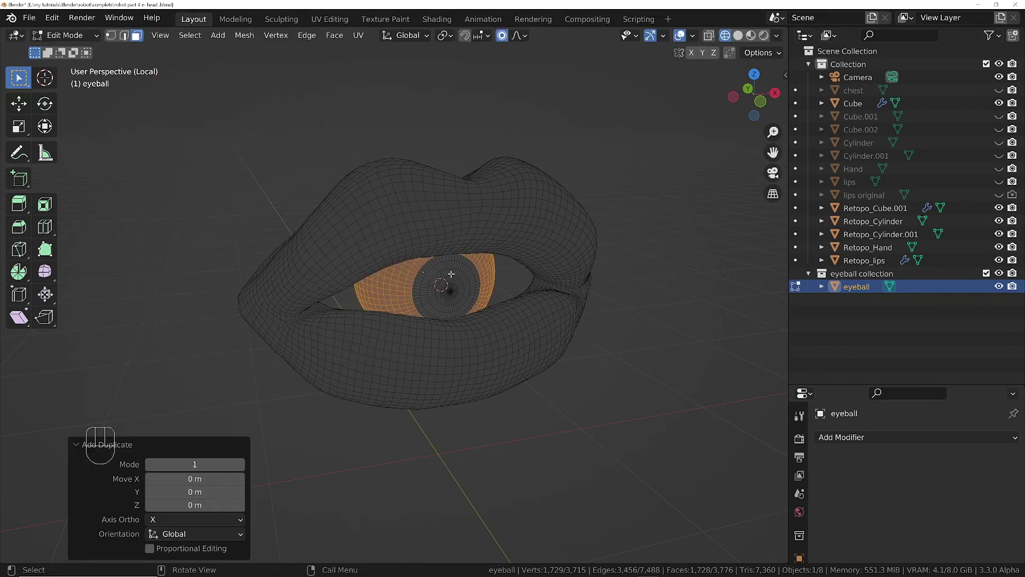
key("p")
left_click(395, 274)
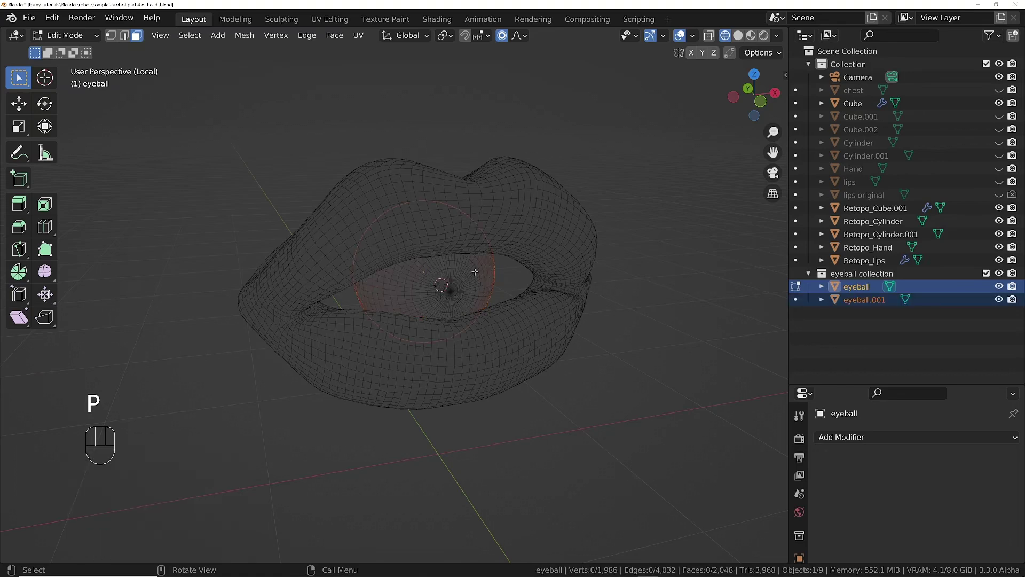
- Rename the separated eyeball shell "eyeball outer"
double_click(865, 299)
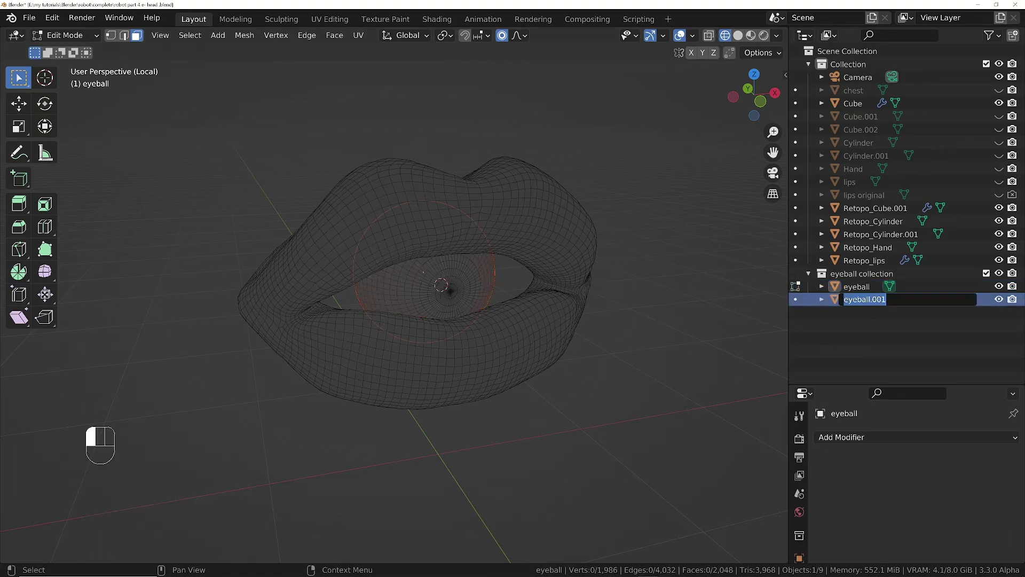
type("eyeball outer")
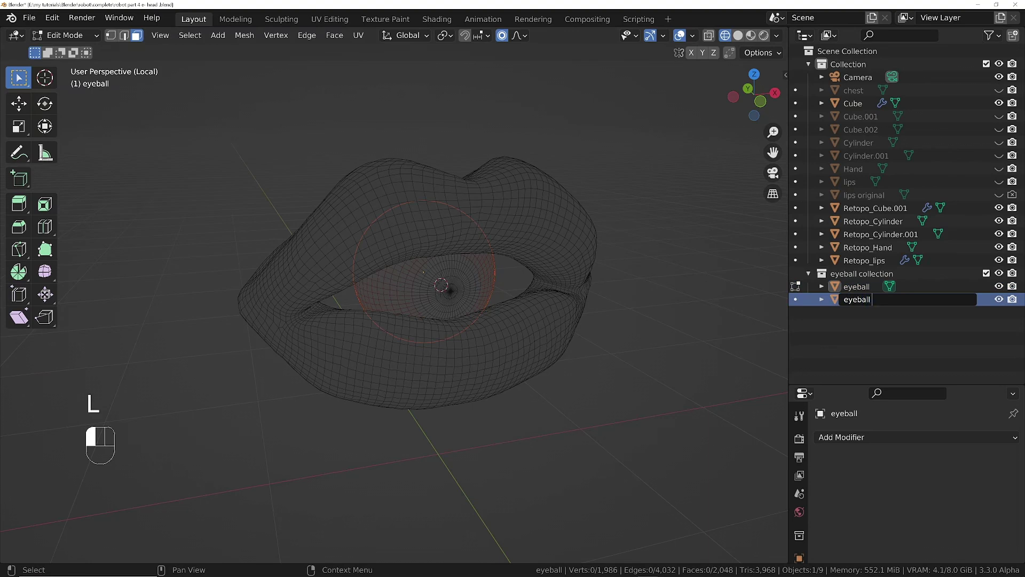
key("Return")
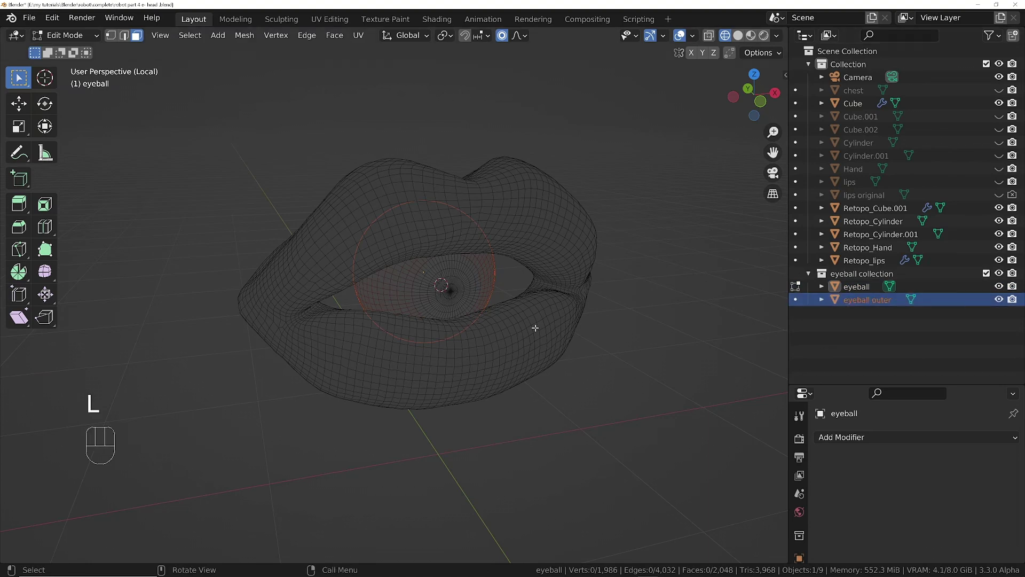
- Return to Object Mode and display the lips and eyeball in solid shading
key("Tab")
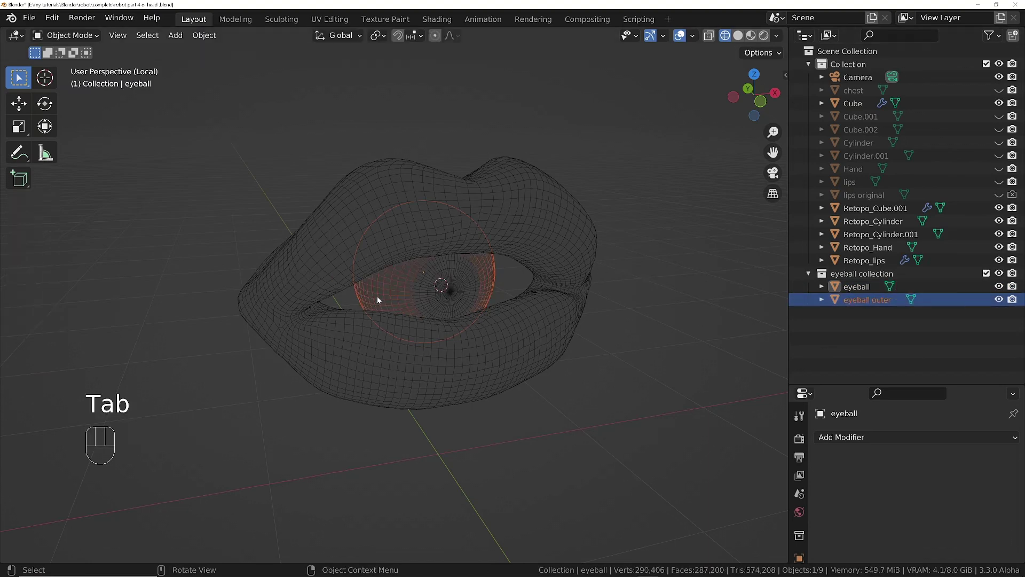
key("z")
scroll(412, 289, "up", 5)
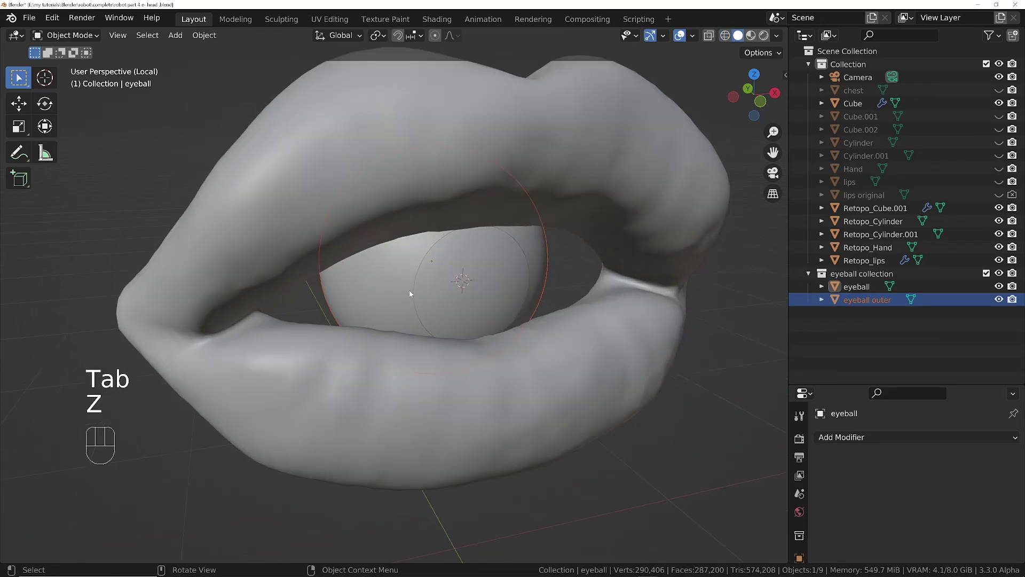
- Add a Solidify modifier to the eyeball outer object with an offset of 0 and a thickness of 0.05 m
left_click(396, 272)
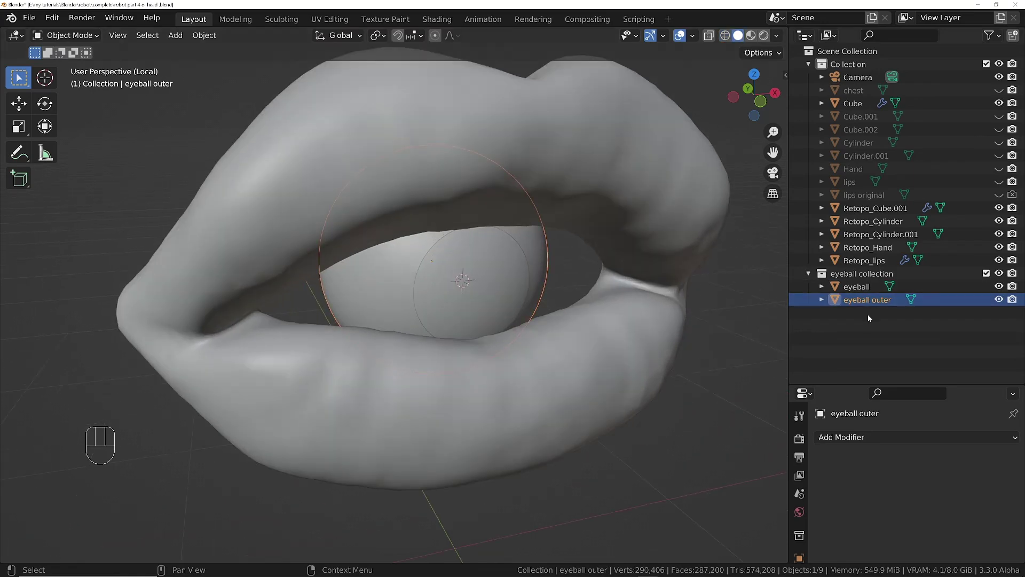
left_click(907, 437)
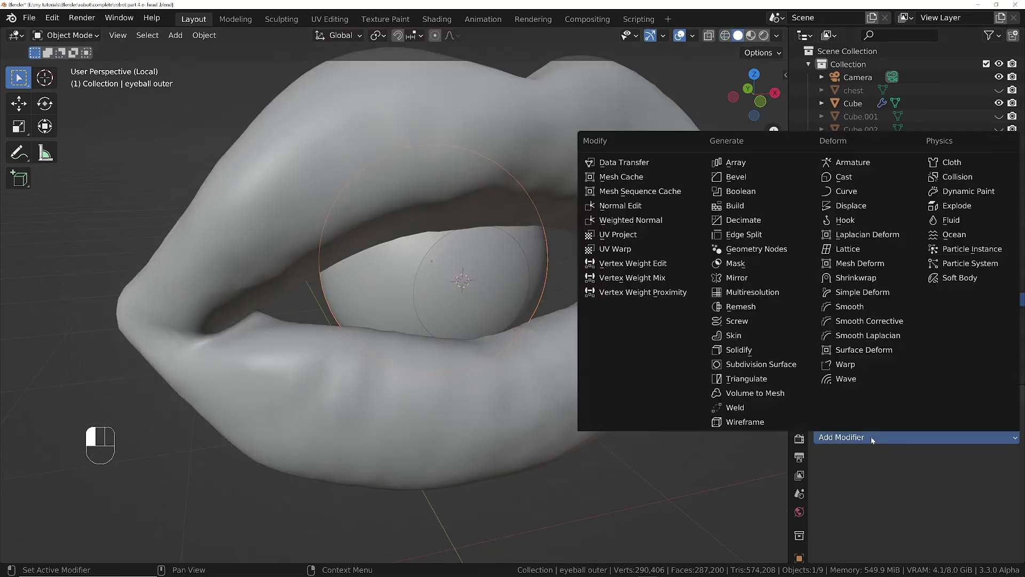
left_click(753, 350)
left_click(956, 511)
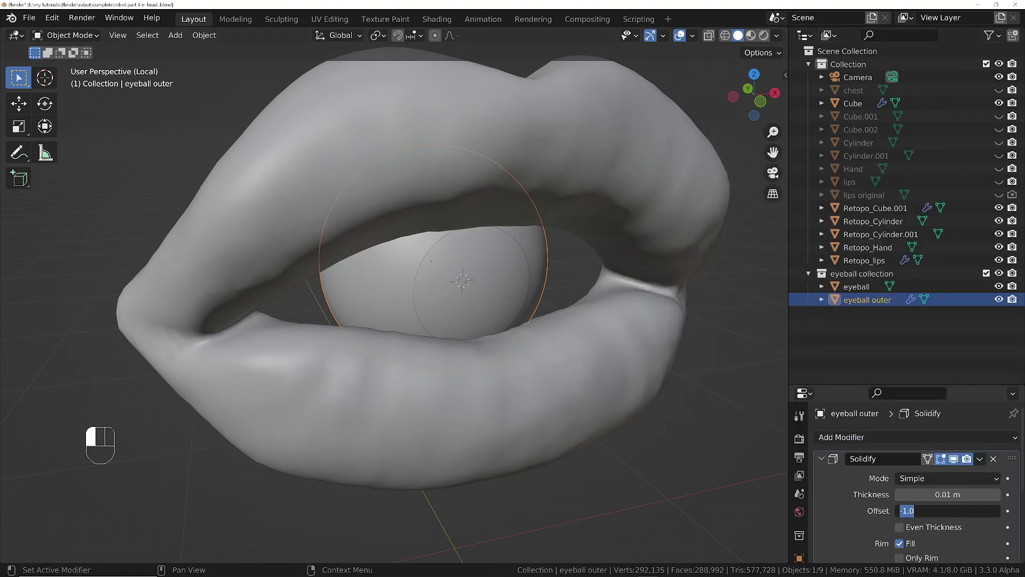
type("0")
key("Return")
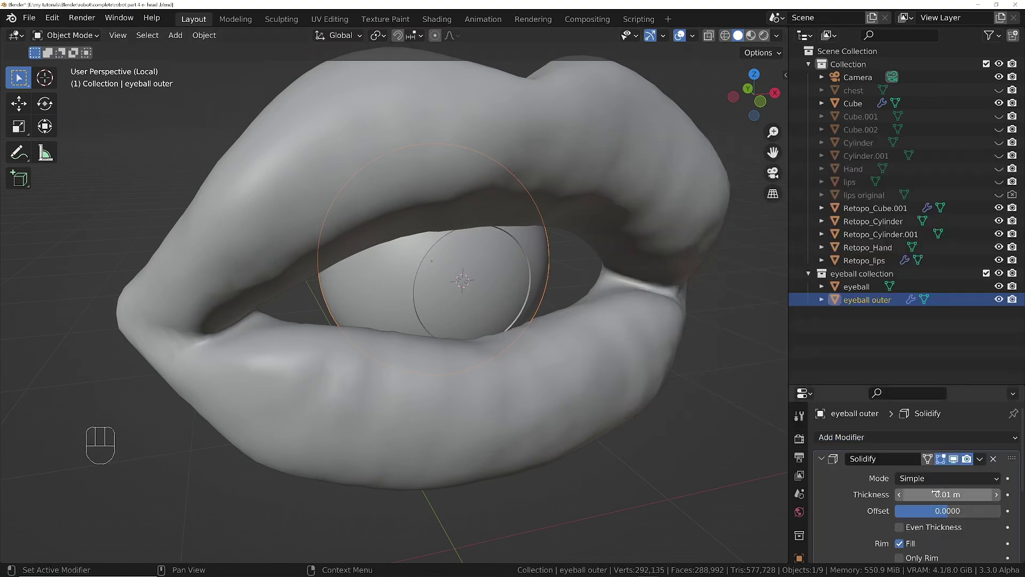
left_click_drag(944, 494, 964, 495)
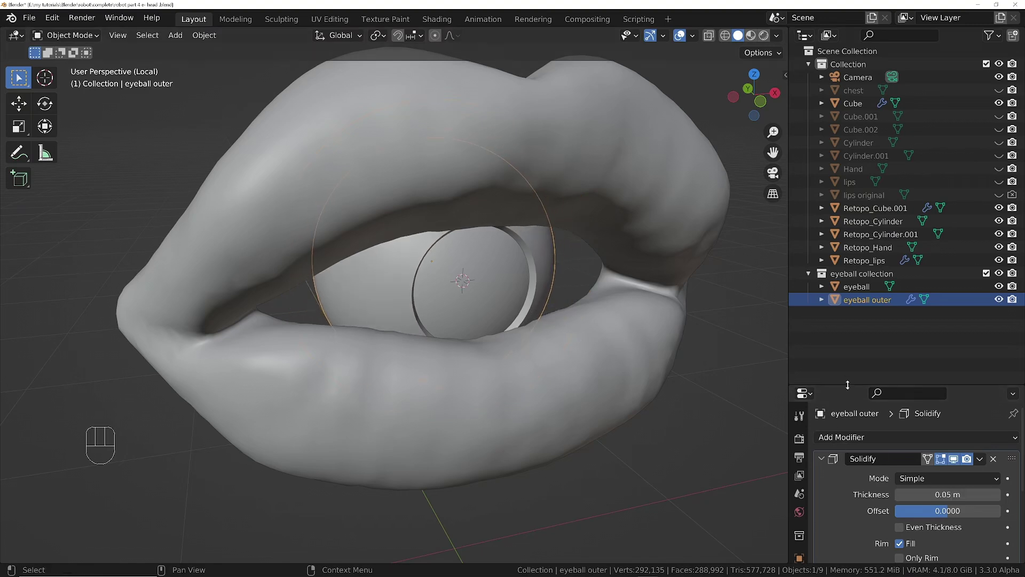
- Add a Bevel modifier to the eyeball outer object with an amount of 0.006 m and 4 segments
left_click_drag(848, 384, 855, 318)
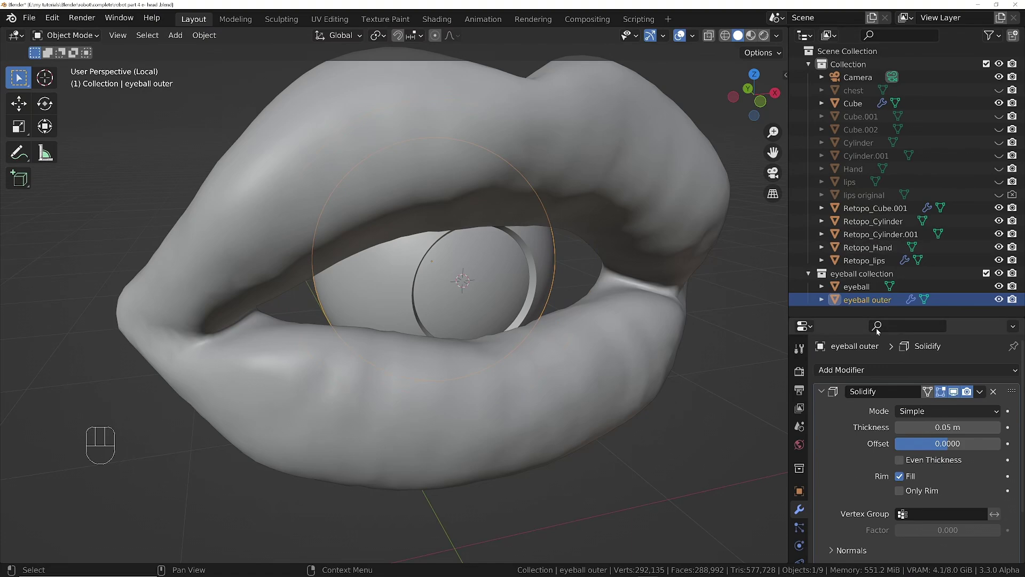
left_click(830, 396)
left_click_drag(866, 371, 731, 110)
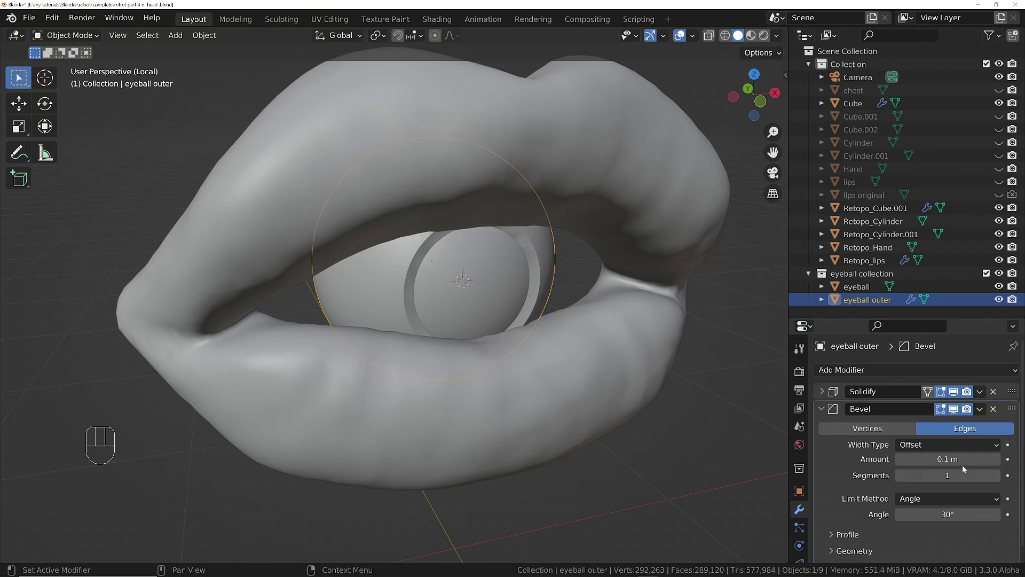
left_click_drag(962, 459, 921, 459, "shift")
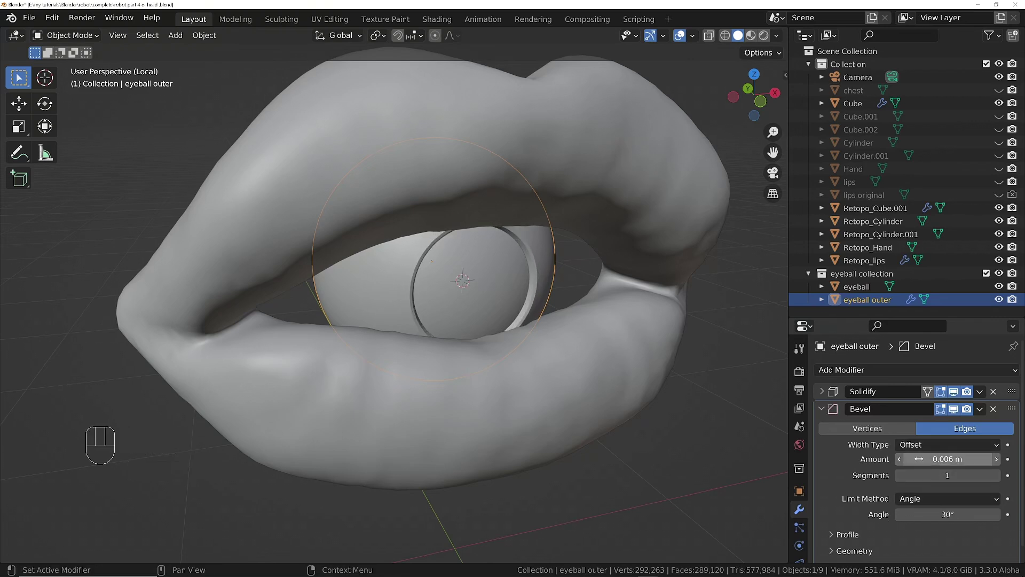
left_click(997, 475)
left_click(996, 475)
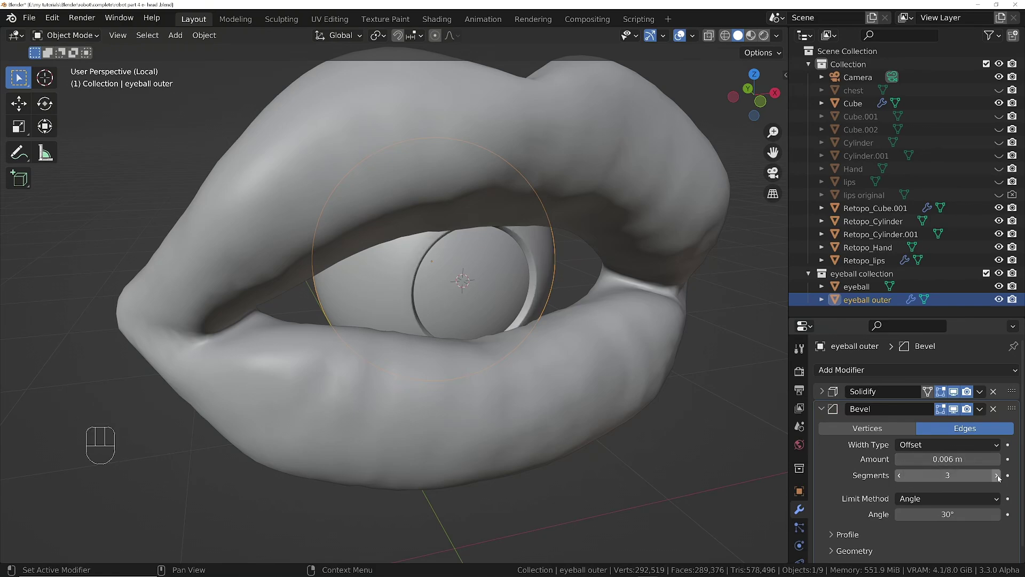
left_click(996, 476)
scroll(520, 255, "up", 5)
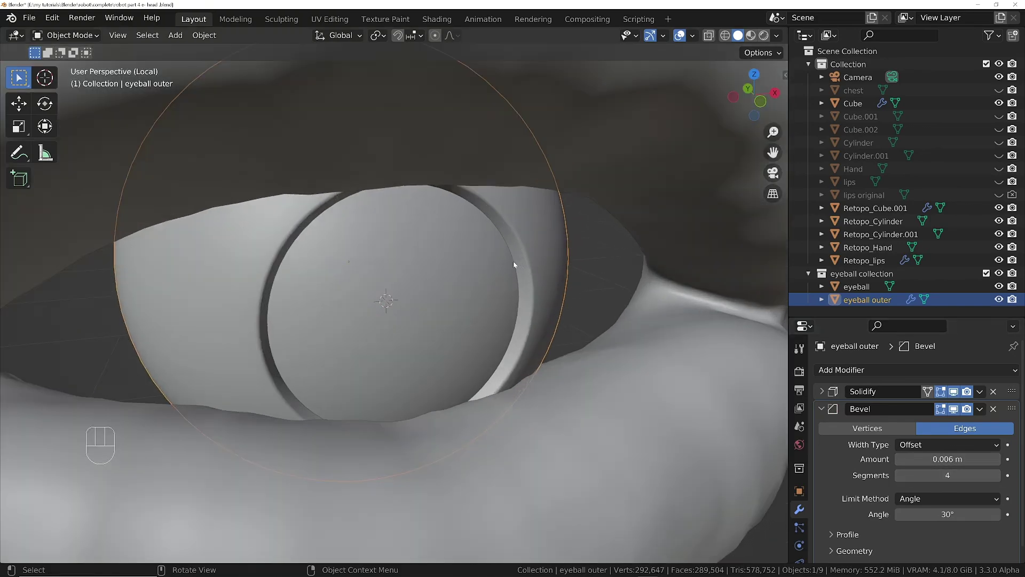
mouse_move(536, 262)
middle_mouse_down()
mouse_move(549, 319)
mouse_move(492, 328)
mouse_move(474, 289)
middle_mouse_up()
key("z")
key("z")
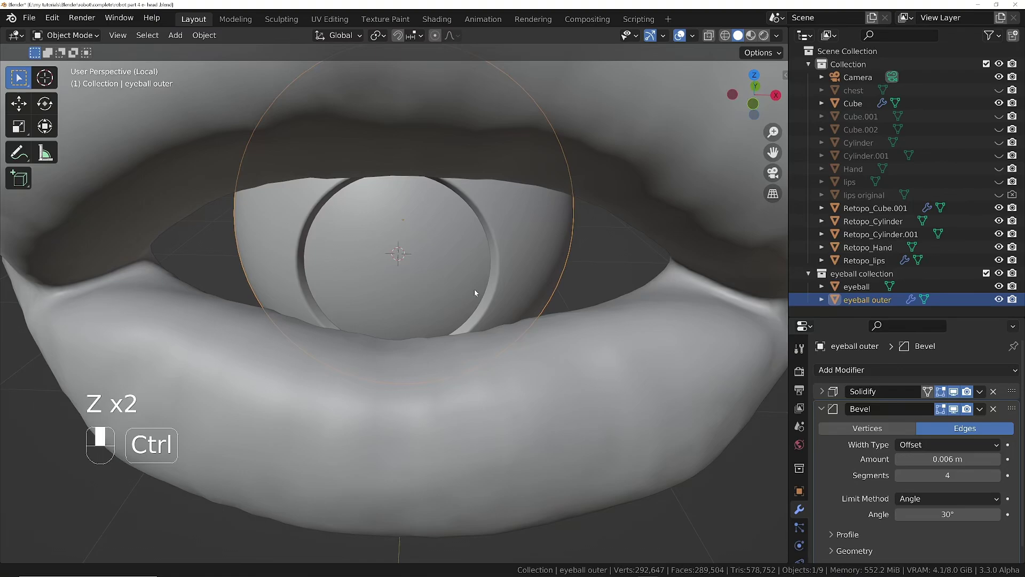
- Select the inner eyeball, split off a second area as a Shader Editor, and show the viewport in Material Preview shading
middle_click_drag(434, 258, 634, 378)
left_click(421, 270)
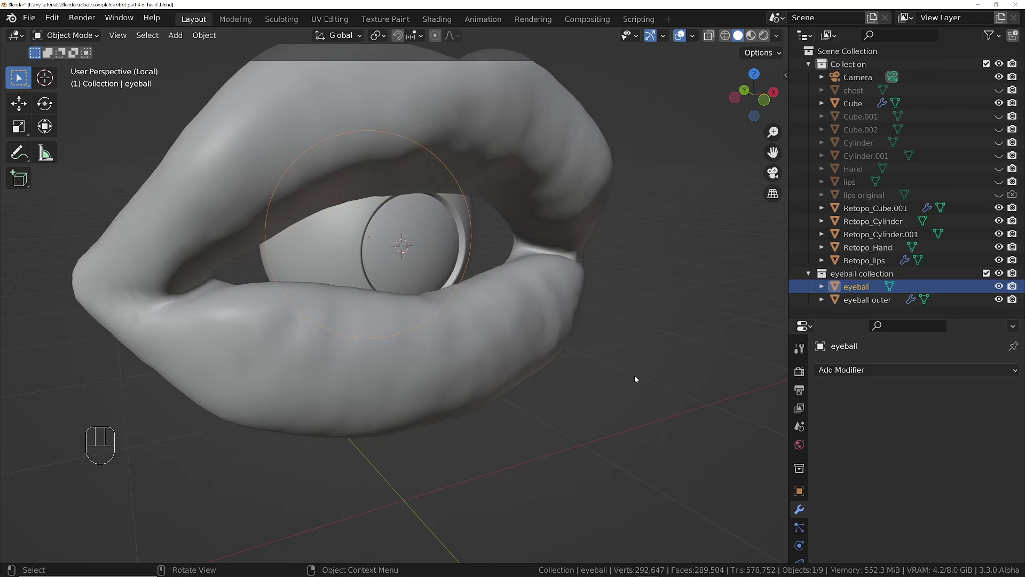
left_click_drag(787, 560, 160, 390)
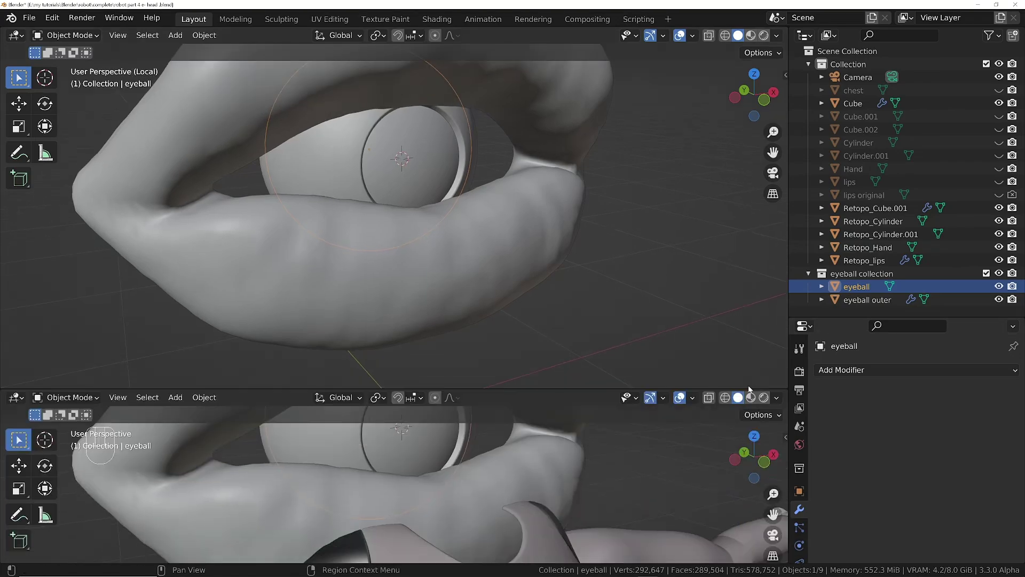
left_click(16, 397)
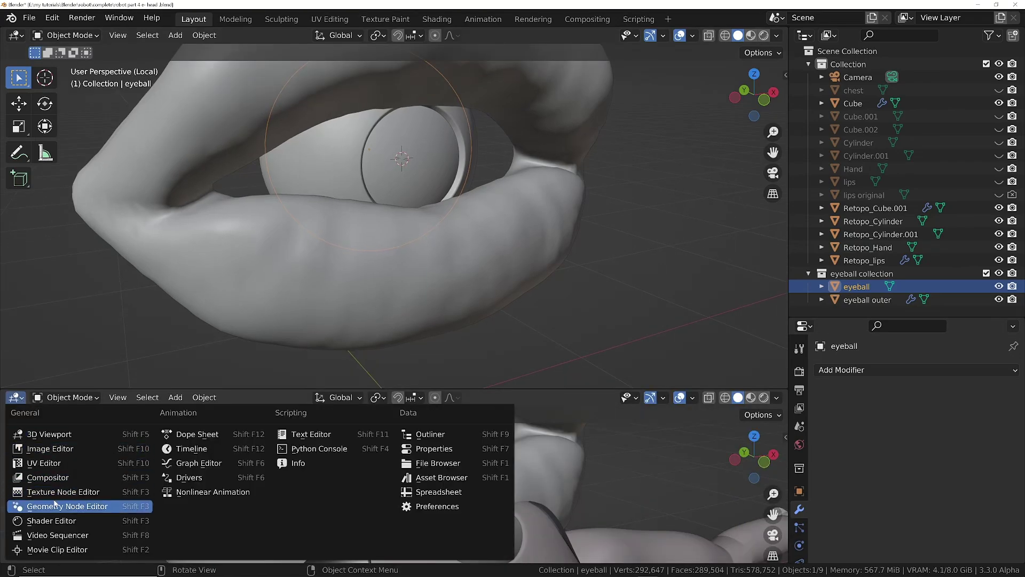
left_click(59, 519)
middle_click_drag(352, 181, 352, 219)
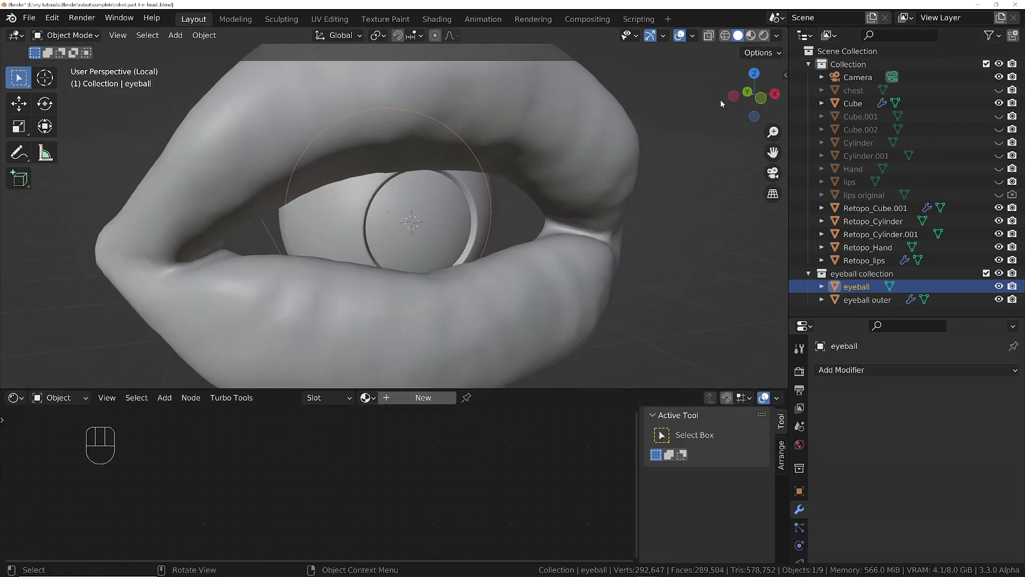
left_click(751, 36)
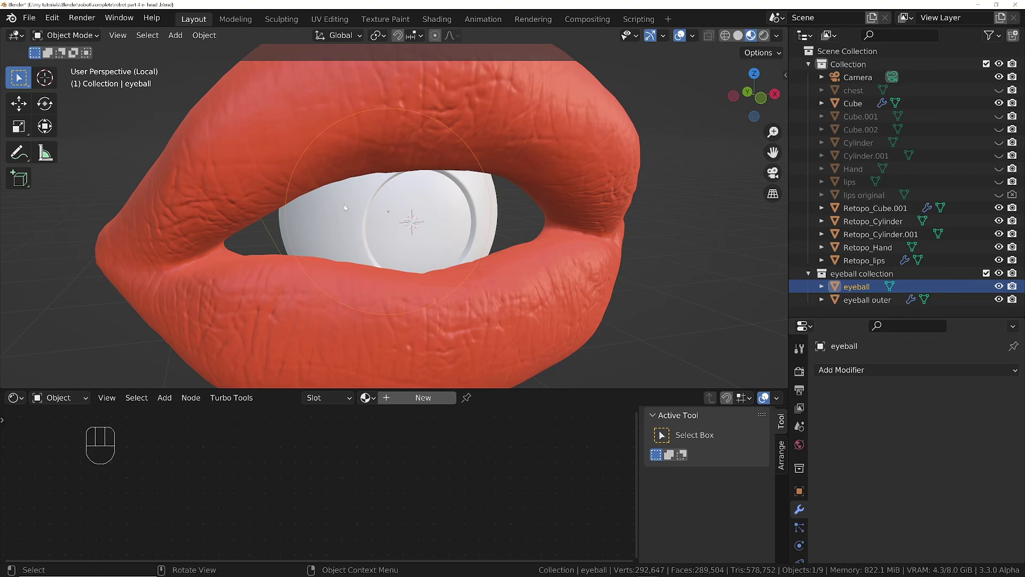
- Assign the existing Material.003 to the eyeball outer object
left_click(344, 204)
middle_click_drag(868, 302, 871, 284)
left_click(368, 398)
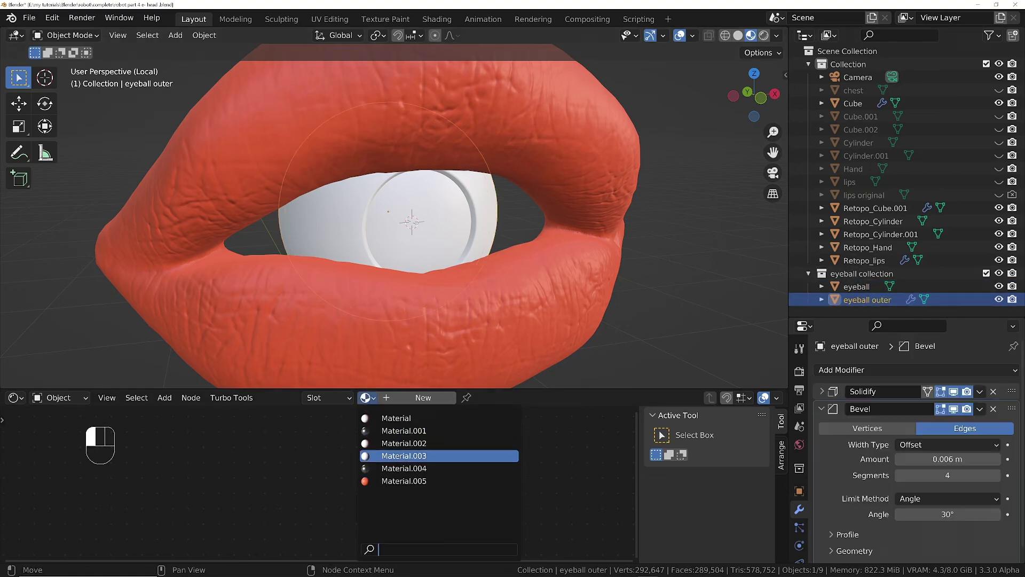
left_click(409, 455)
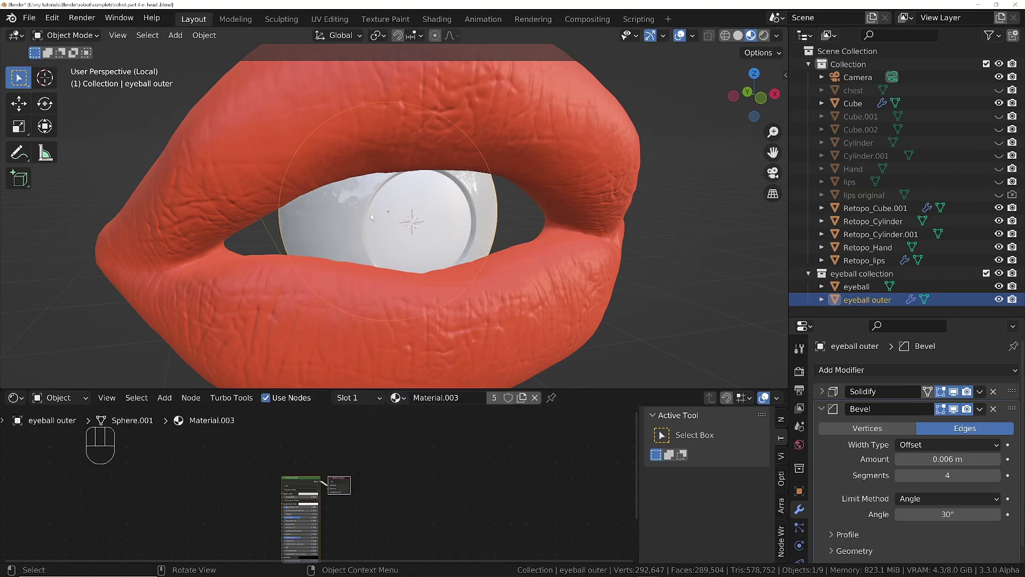
middle_click_drag(370, 213, 449, 234)
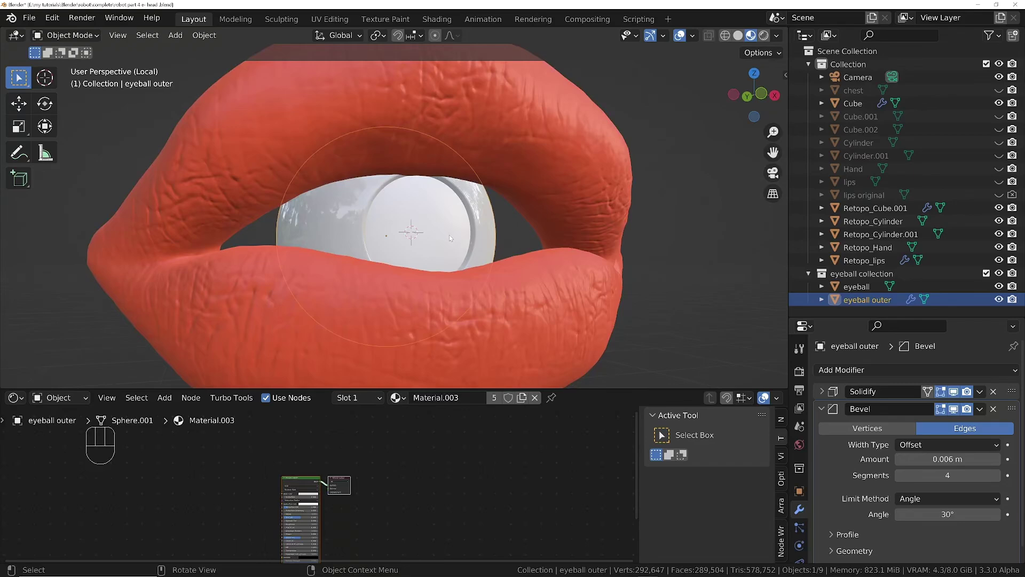
- Assign the existing metallic Material.004 to the inner eyeball object
left_click(452, 212)
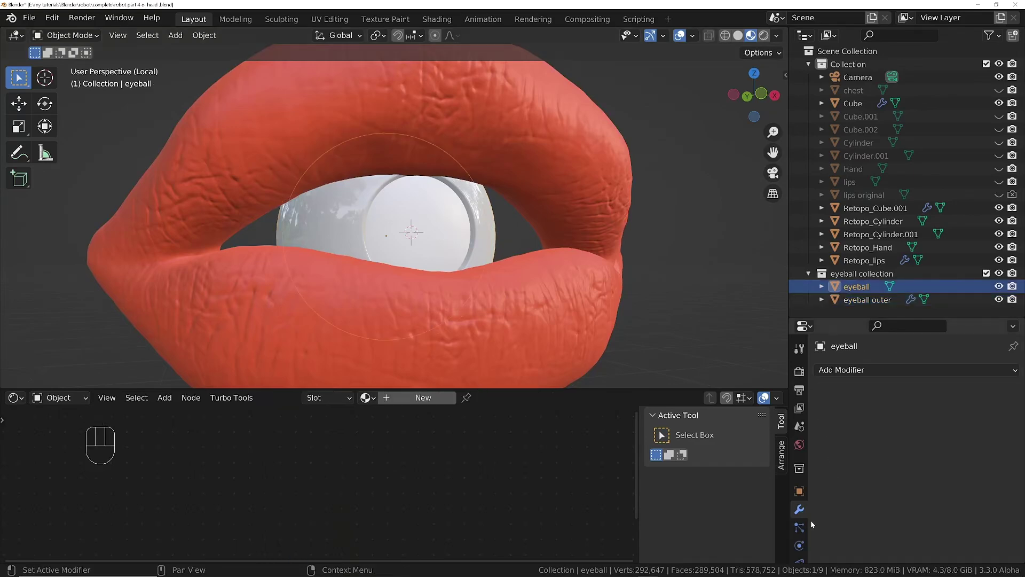
scroll(803, 518, "down", 4)
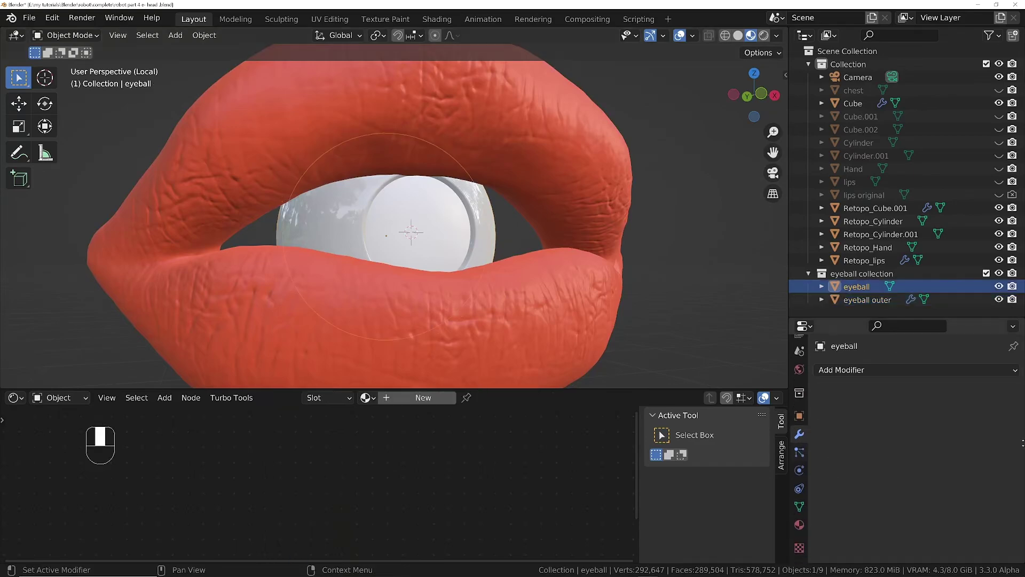
left_click(800, 523)
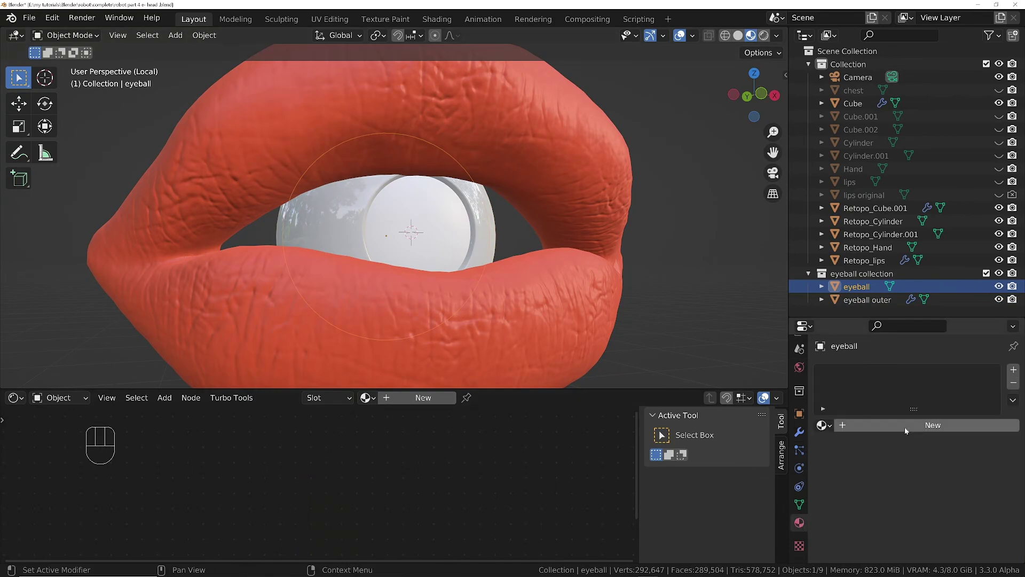
left_click(823, 425)
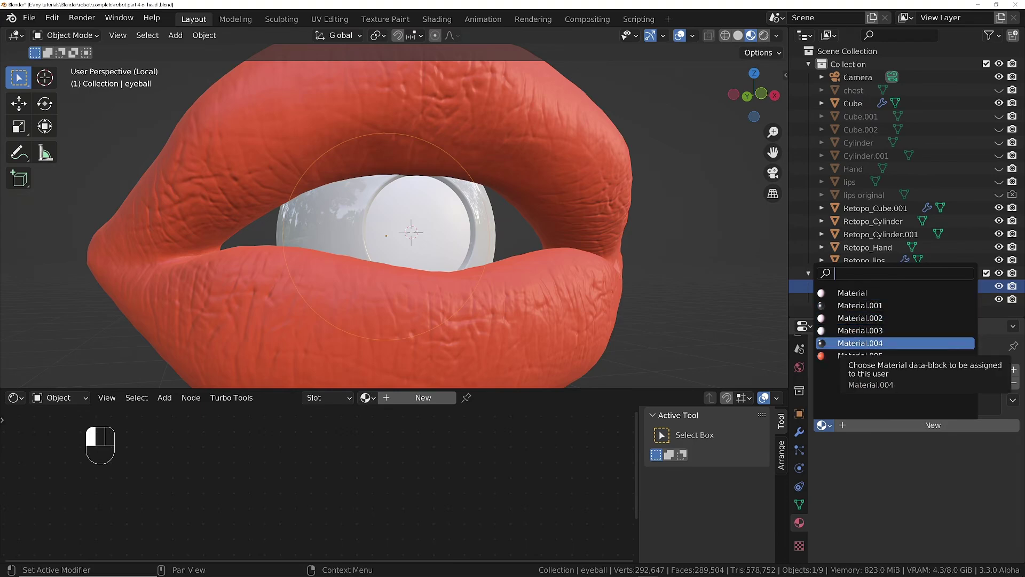
left_click(853, 343)
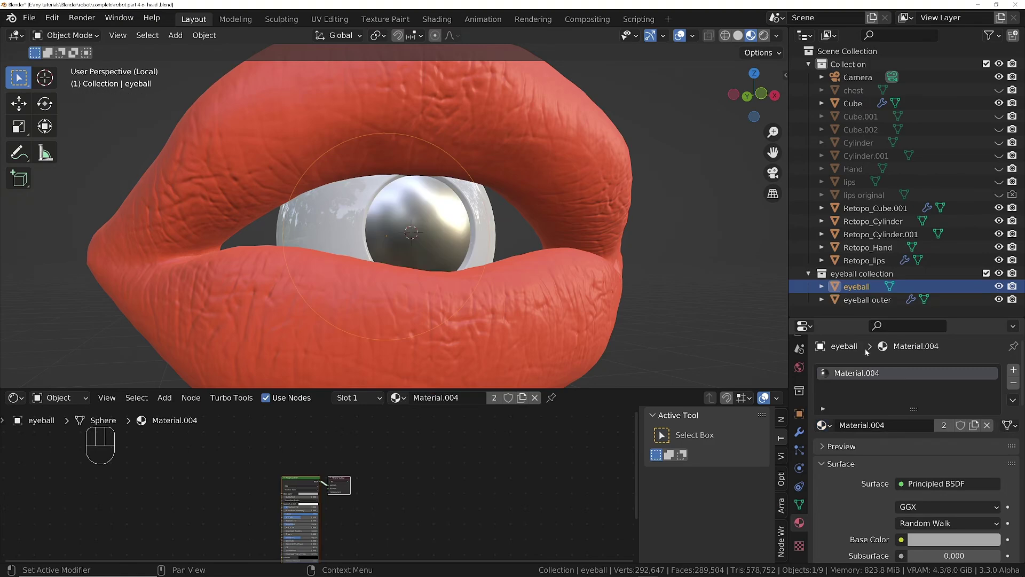
- Add a second material slot to the eyeball and select its two innermost face rings around the front pole in Edit Mode
left_click(1014, 368)
key("Tab")
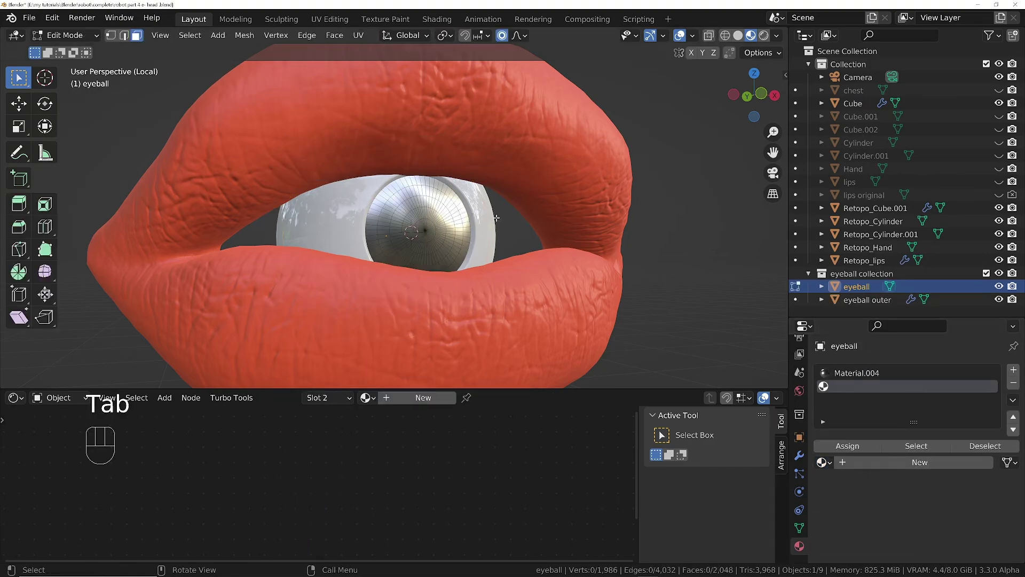
key("1")
scroll(433, 225, "up", 5)
left_click(404, 217)
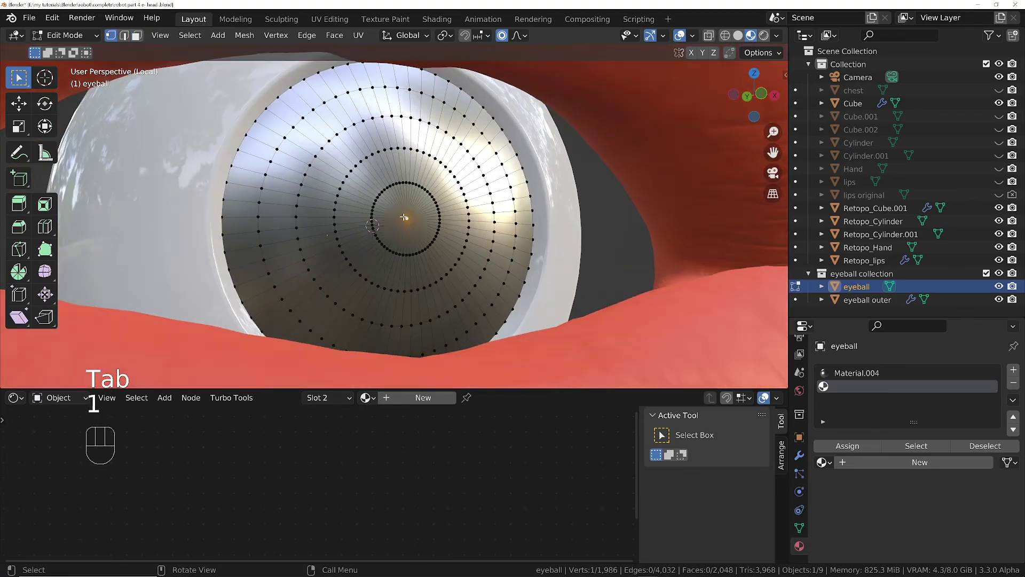
key("ctrl+3")
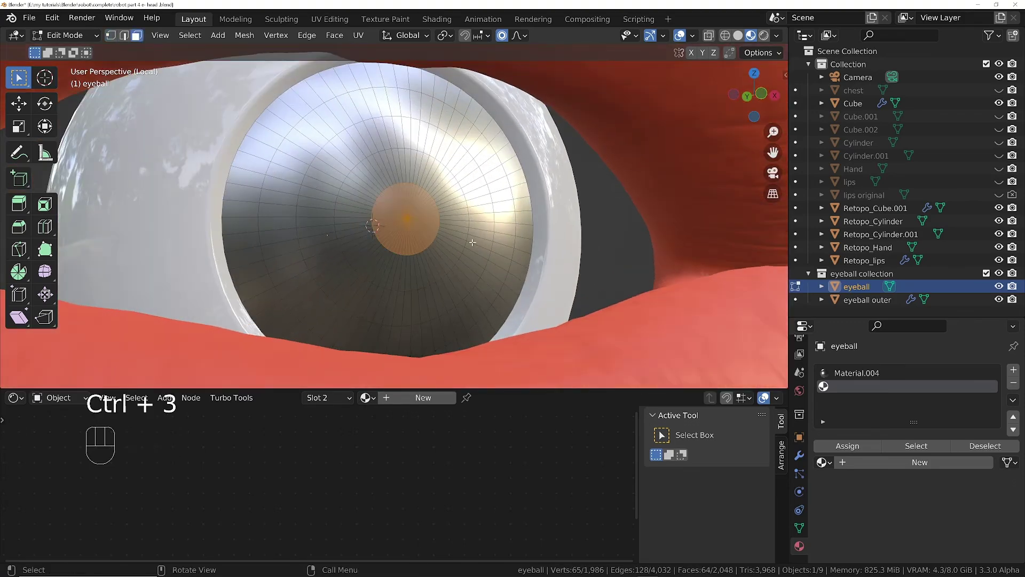
key("ctrl+KP_Add")
key("ctrl+KP_Add")
scroll(376, 196, "down", 5)
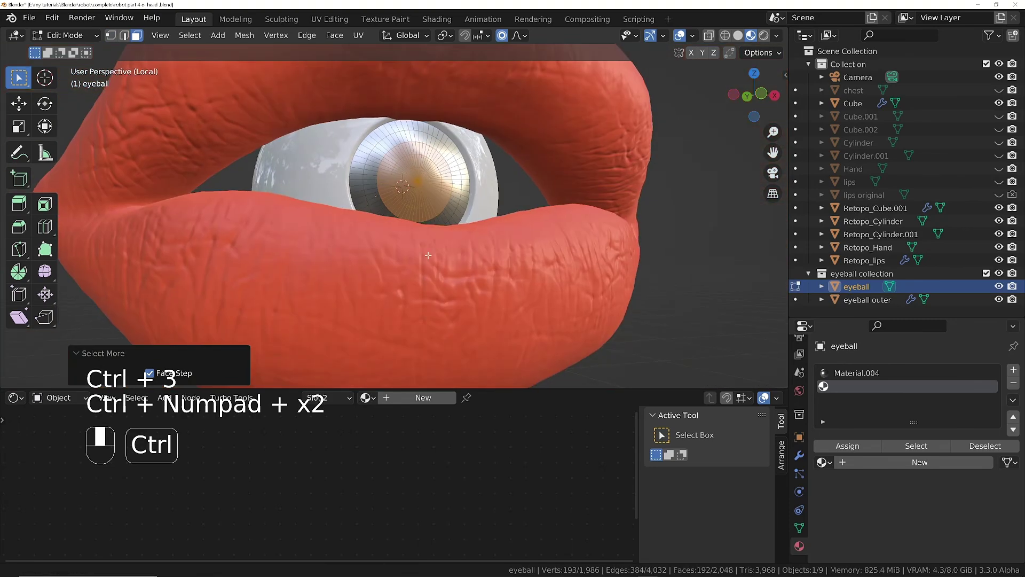
middle_click_drag(375, 196, 371, 201)
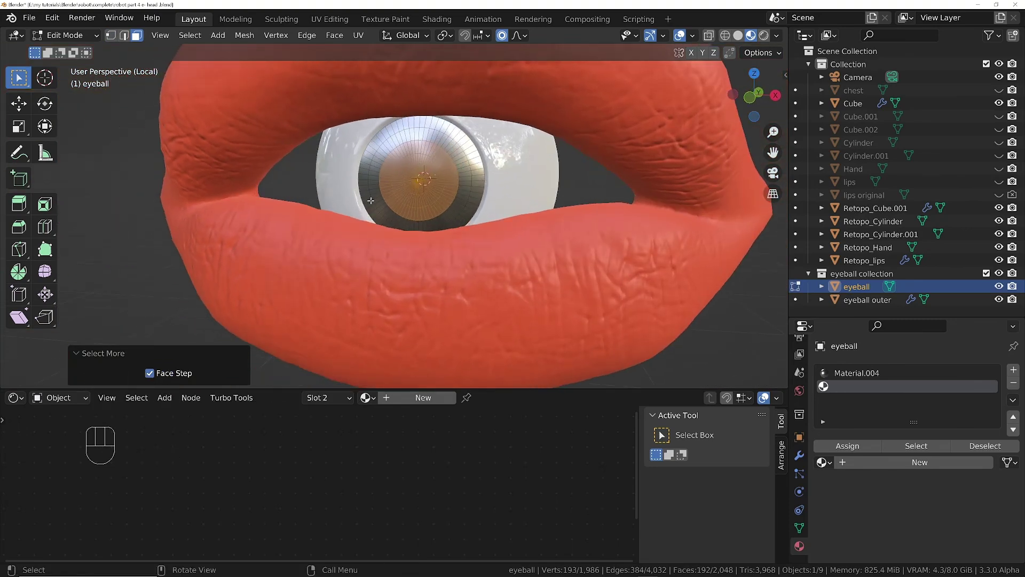
key("ctrl+KP_Subtract")
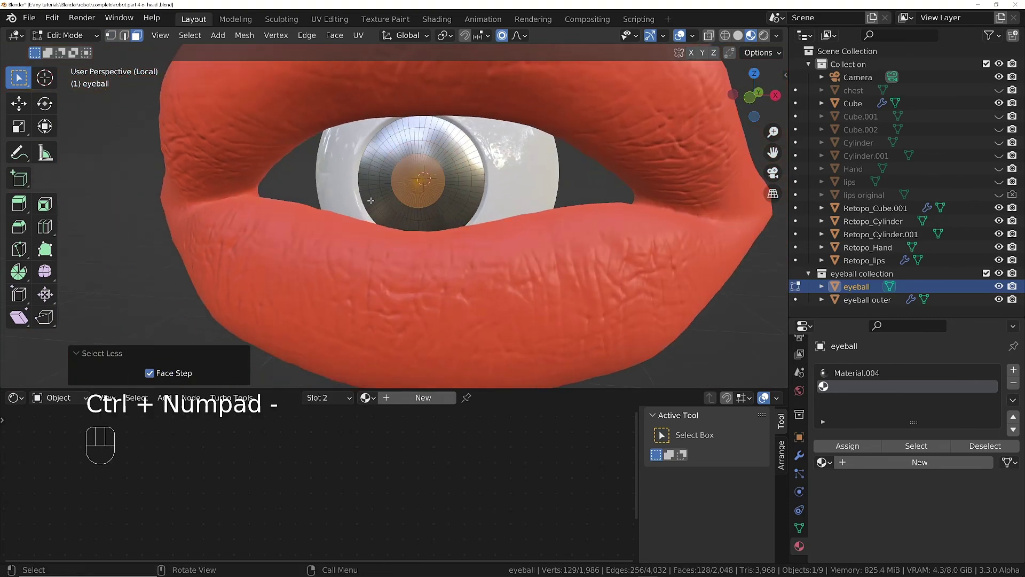
middle_click_drag(371, 201, 347, 202)
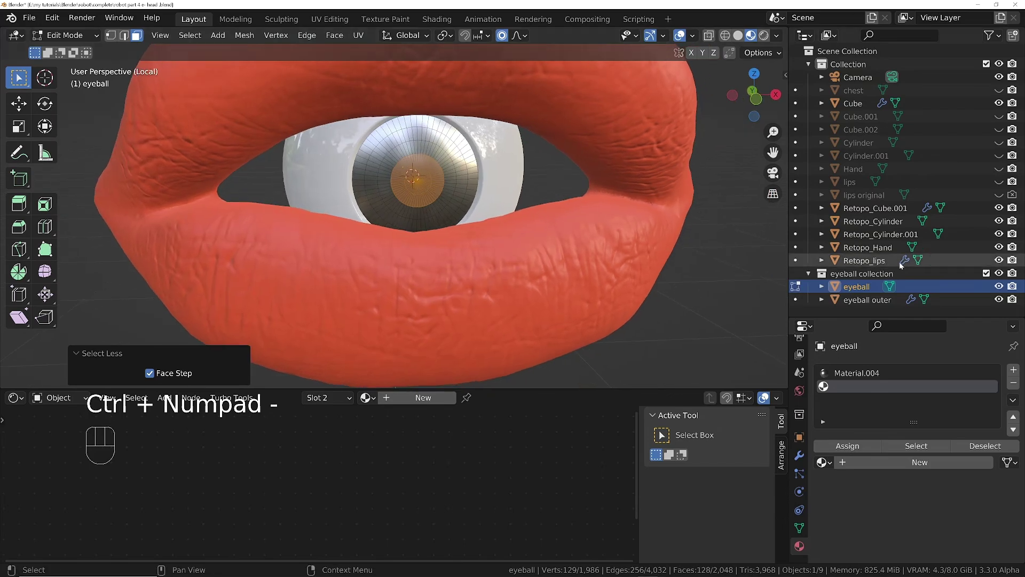
- Assign the selected pupil faces to the empty second slot and give it a new material with a red Base Color
left_click(833, 446)
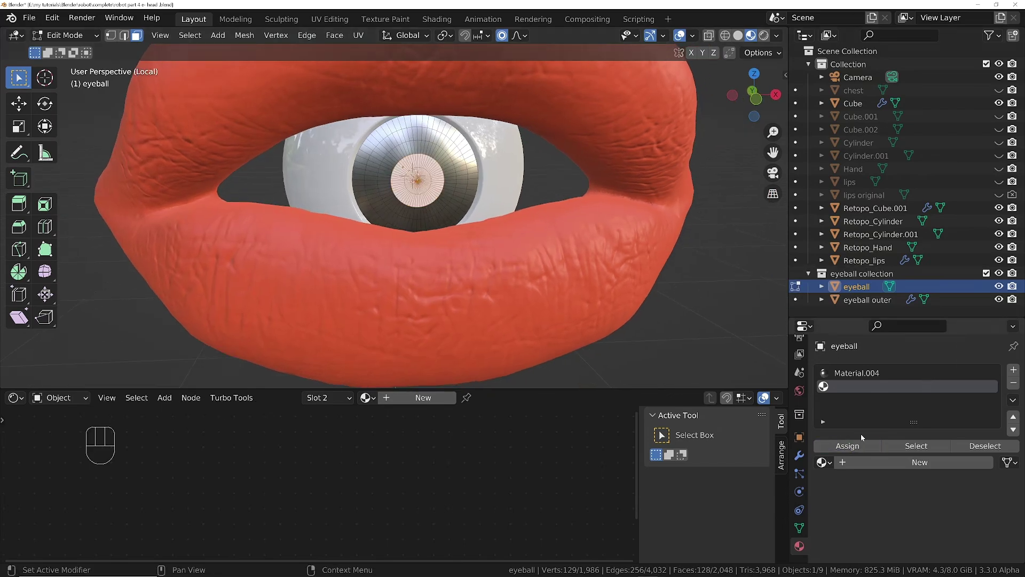
left_click(939, 460)
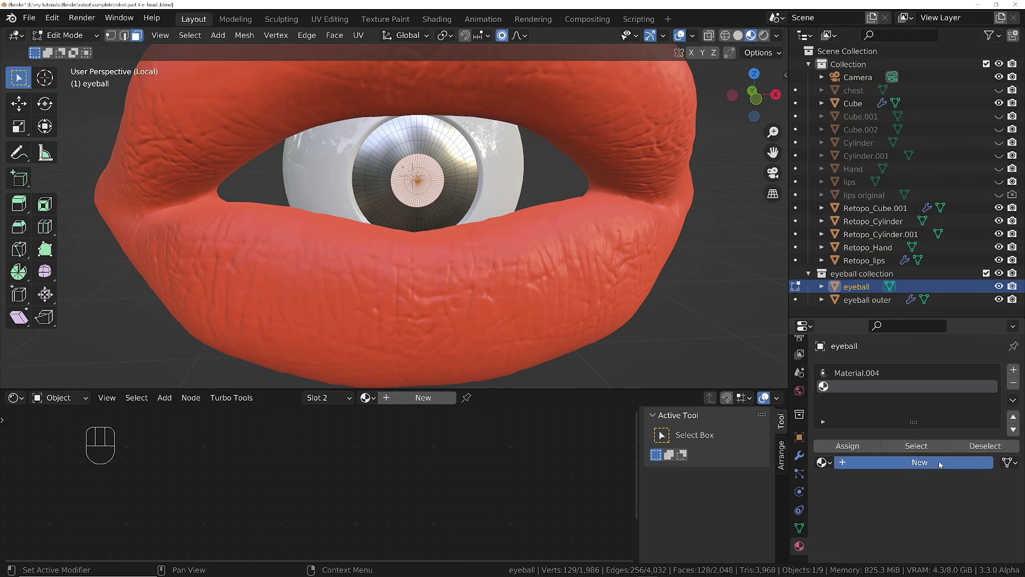
scroll(386, 502, "up", 4)
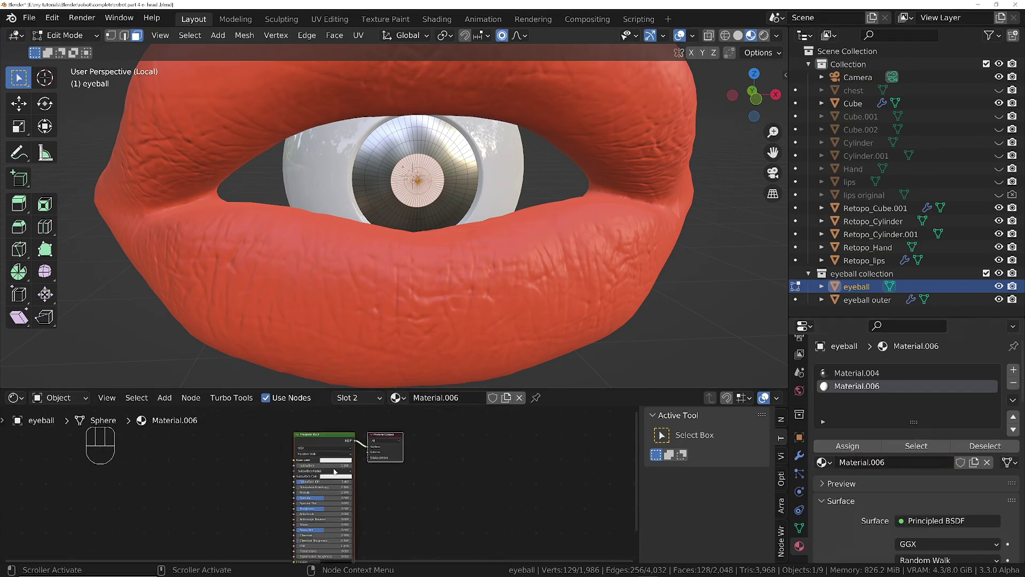
left_click(336, 457)
left_click_drag(345, 395, 343, 409)
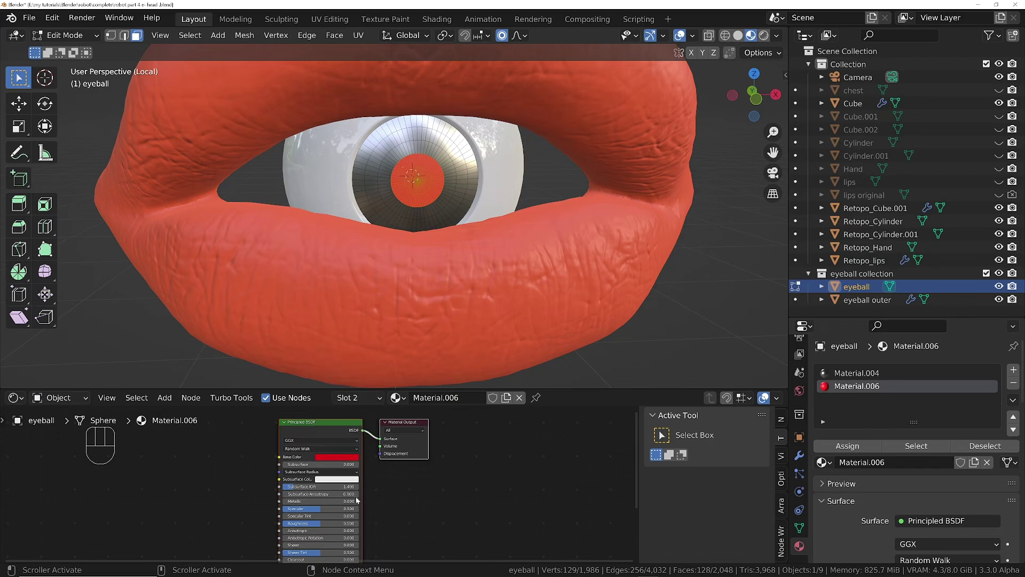
- Copy the pupil material's red Base Color into its Emission color
middle_click_drag(319, 471, 331, 451)
scroll(346, 435, "up", 4)
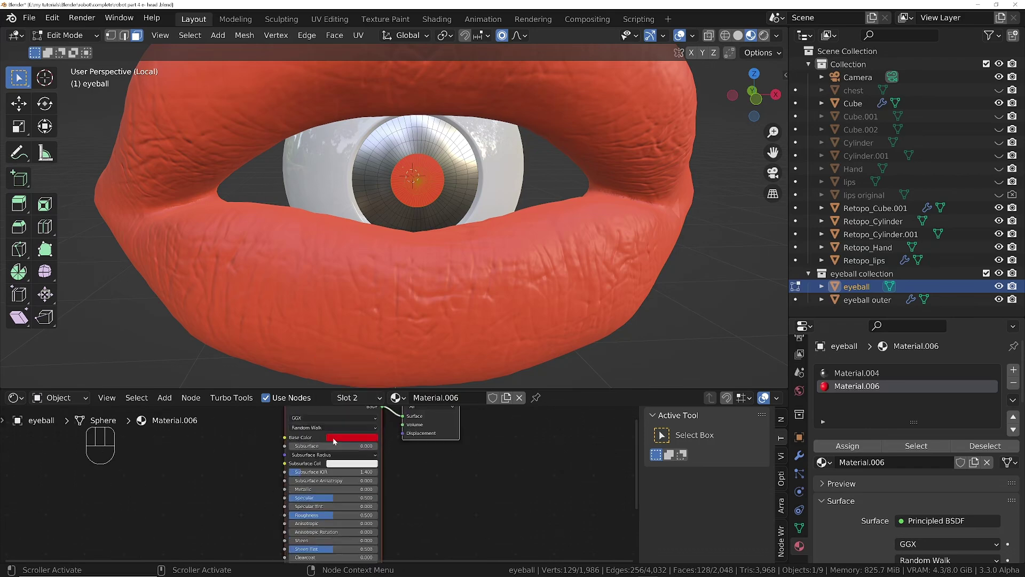
key("ctrl+c")
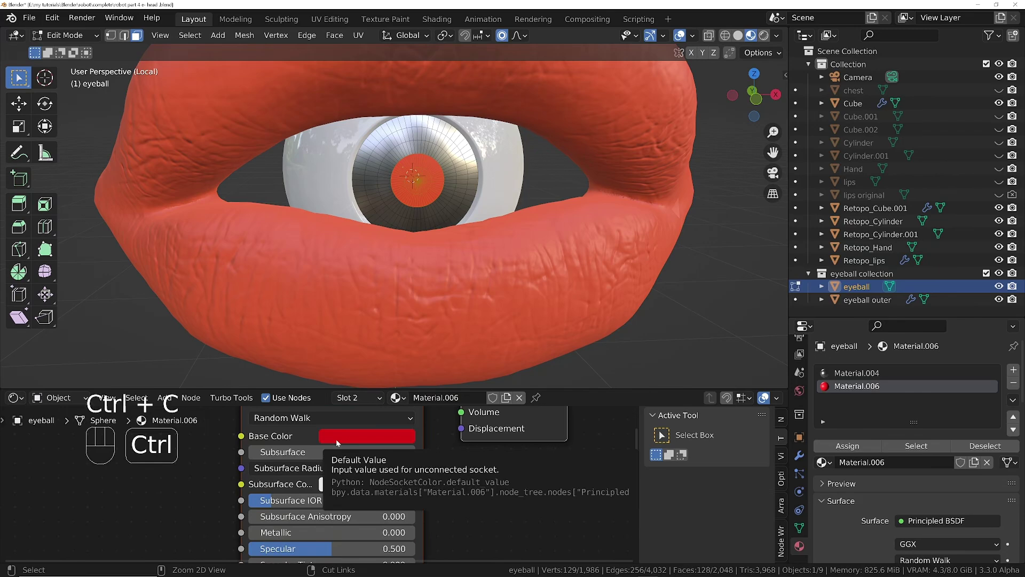
scroll(323, 483, "down", 10, "shift")
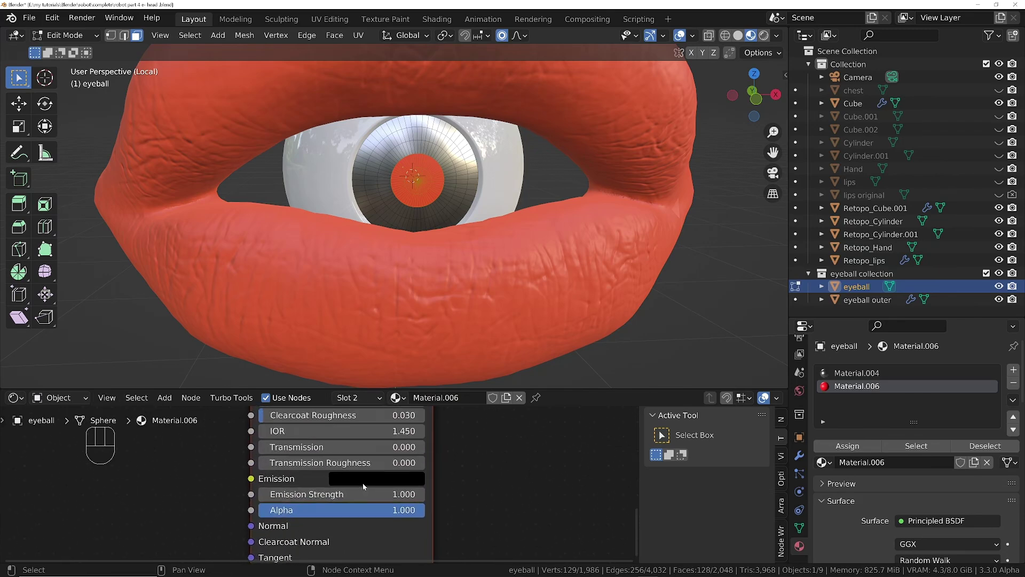
key("ctrl+v")
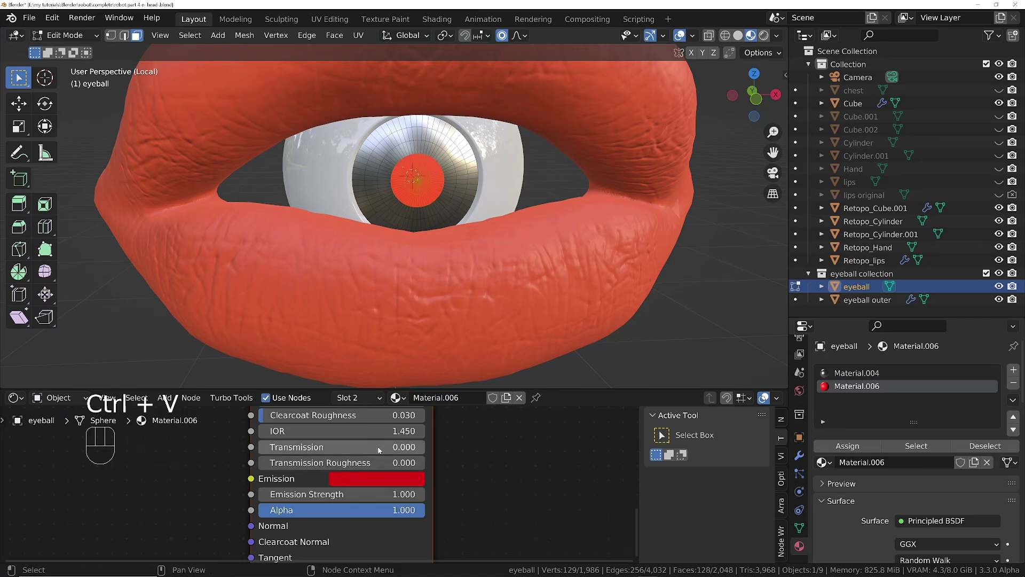
- Reselect the two innermost face rings of the red pupil and extrude them about 0.034 m into the eyeball
middle_click_drag(415, 193, 373, 198, "ctrl")
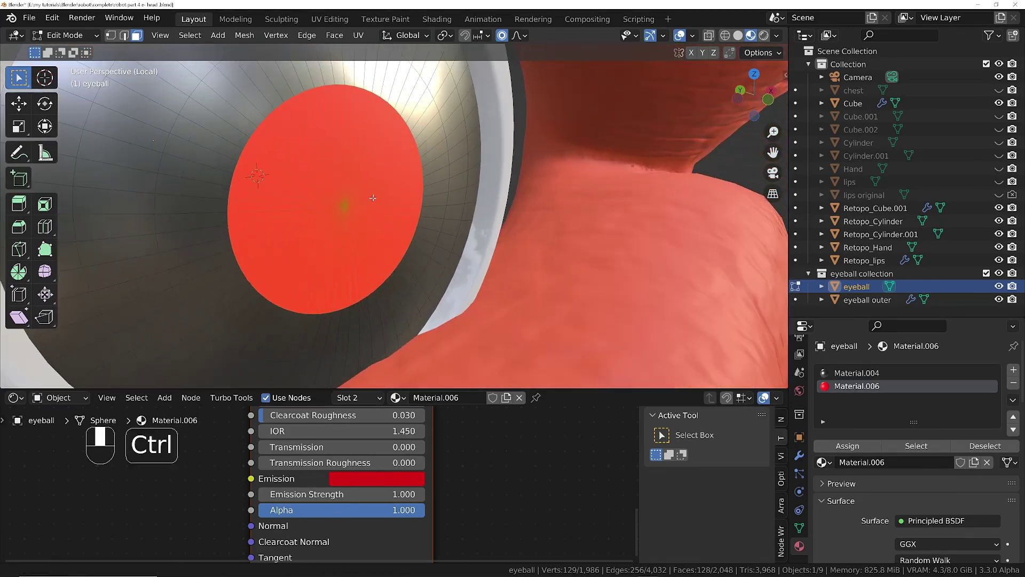
key("Tab")
key("Tab")
key("1")
left_click(347, 207)
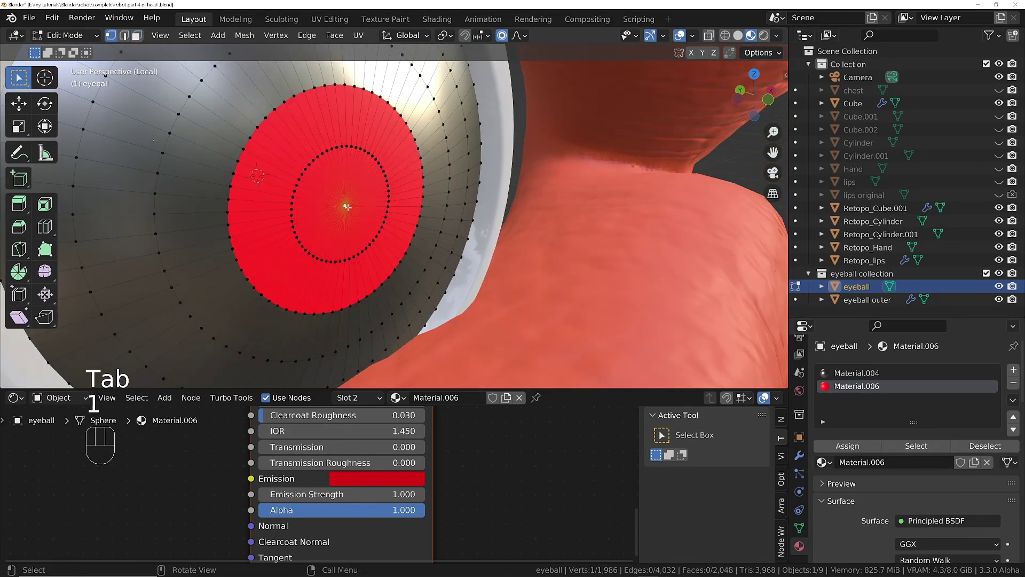
key("ctrl+3")
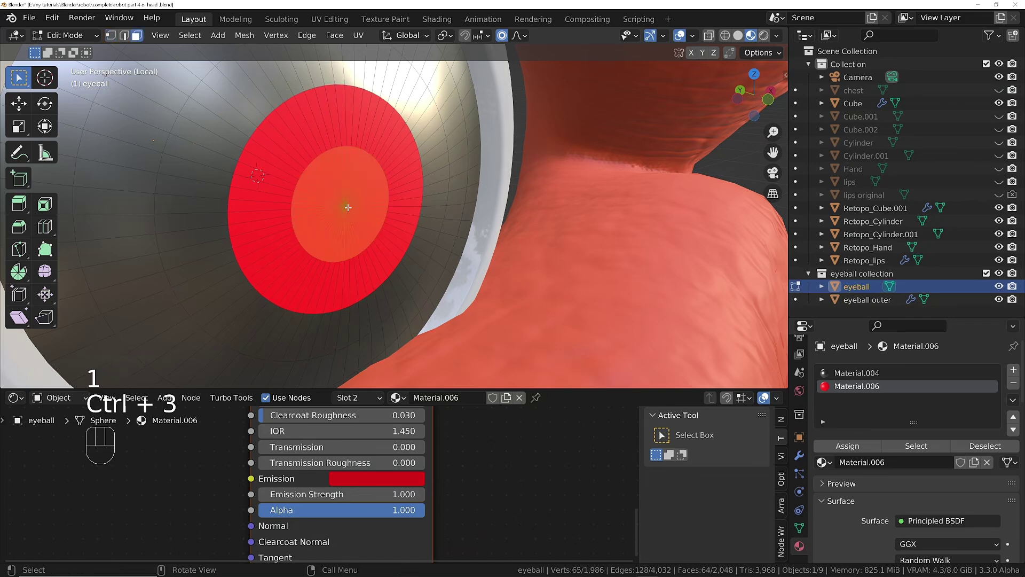
key("ctrl+KP_Add")
key("e")
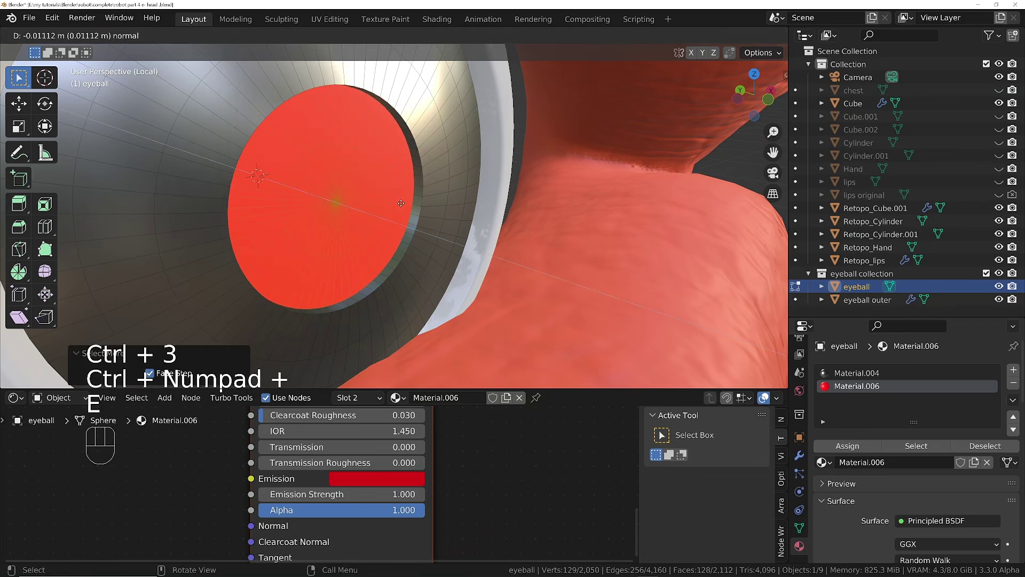
left_click(380, 206)
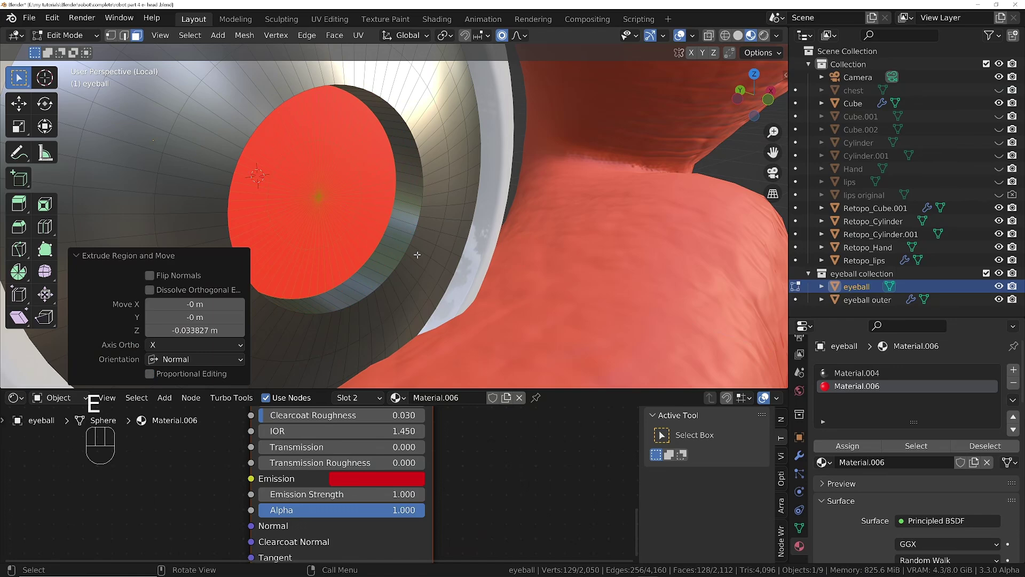
- Bevel the outer rim edge loop of the pupil recess with a width of about 0.02 m and 1 segment
key("2")
scroll(421, 261, "up", 5)
left_click(441, 278, "alt")
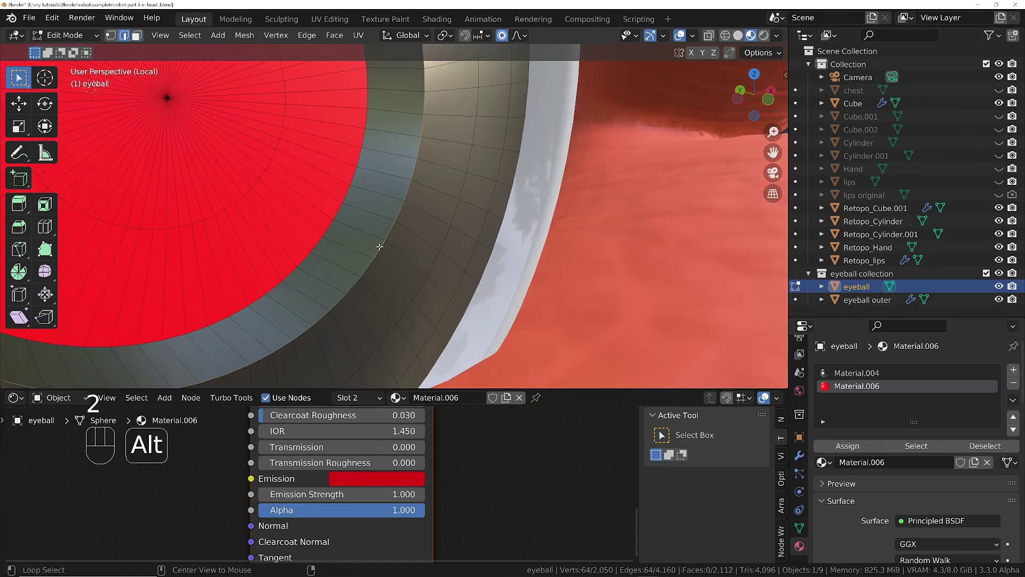
key("ctrl+b")
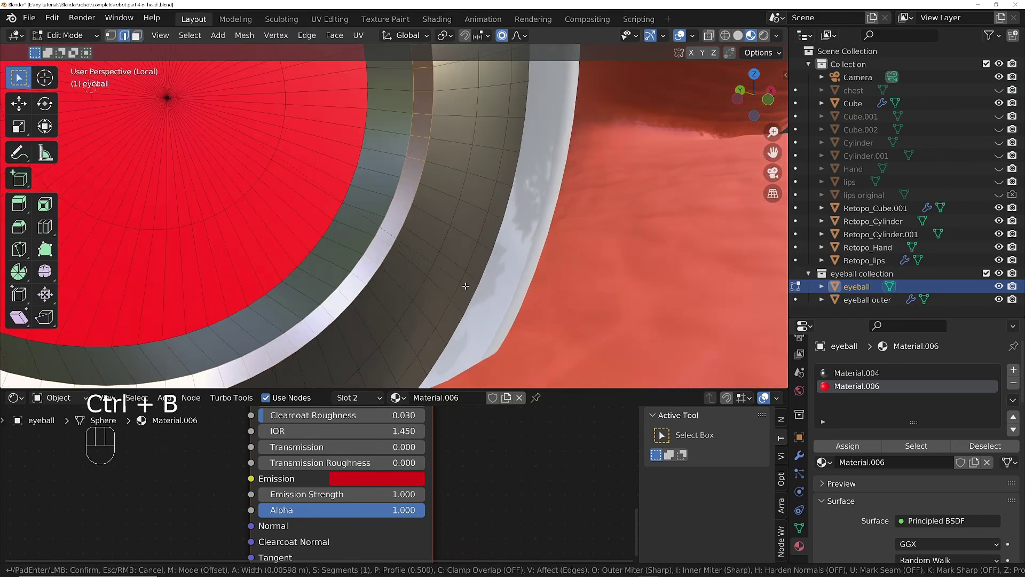
scroll(509, 295, "up", 2)
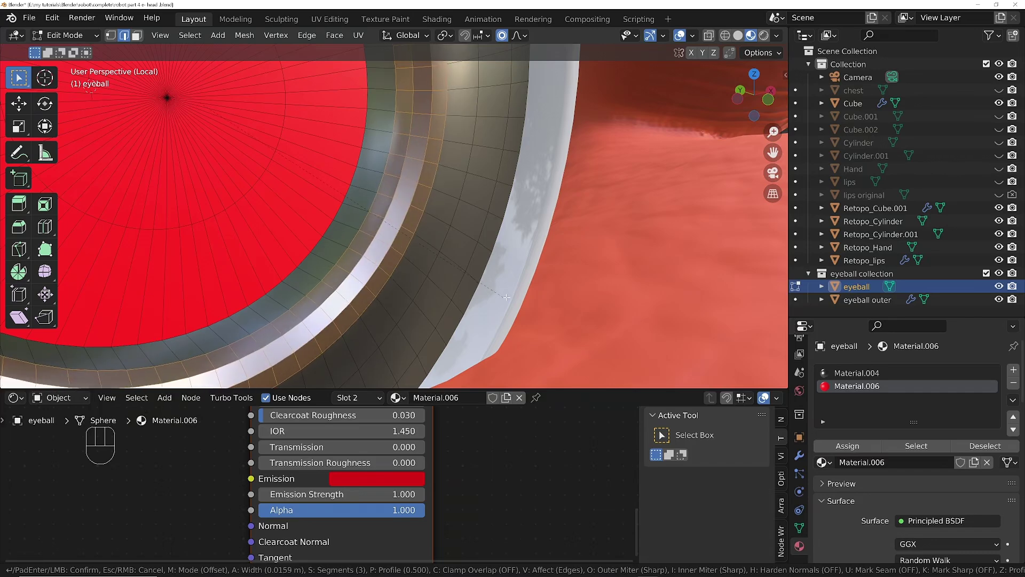
scroll(520, 298, "up", 5)
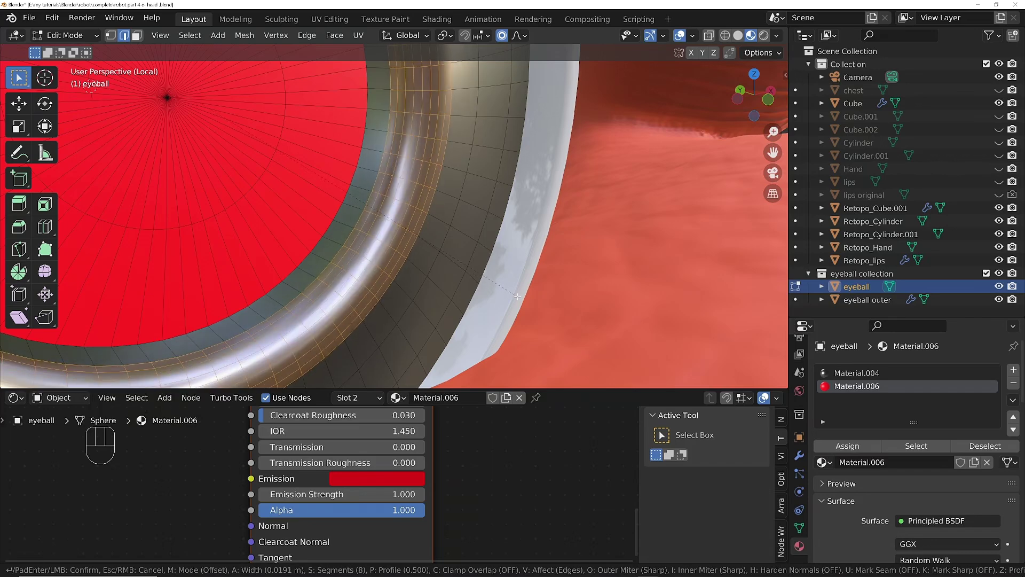
scroll(464, 290, "down", 7)
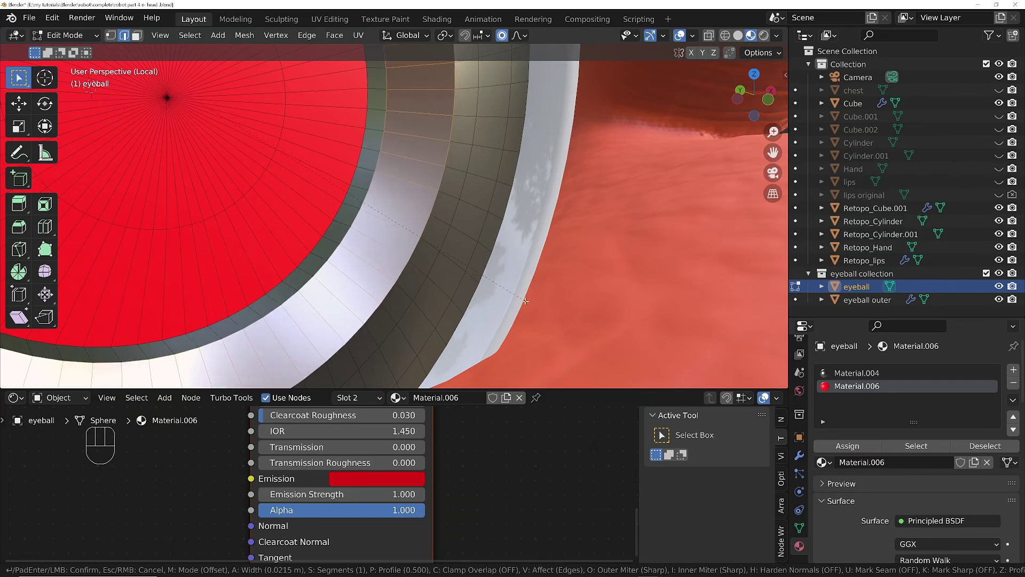
left_click(521, 302)
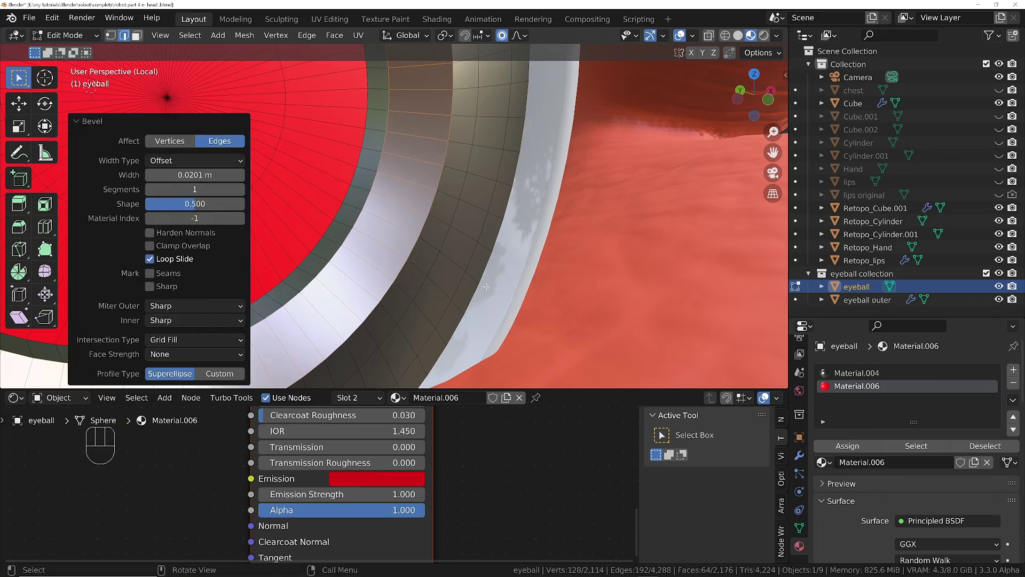
- Select the second metallic face ring outside the bevelled rim and extrude it about 0.015 m inward as a groove
middle_click_drag(521, 302, 476, 249)
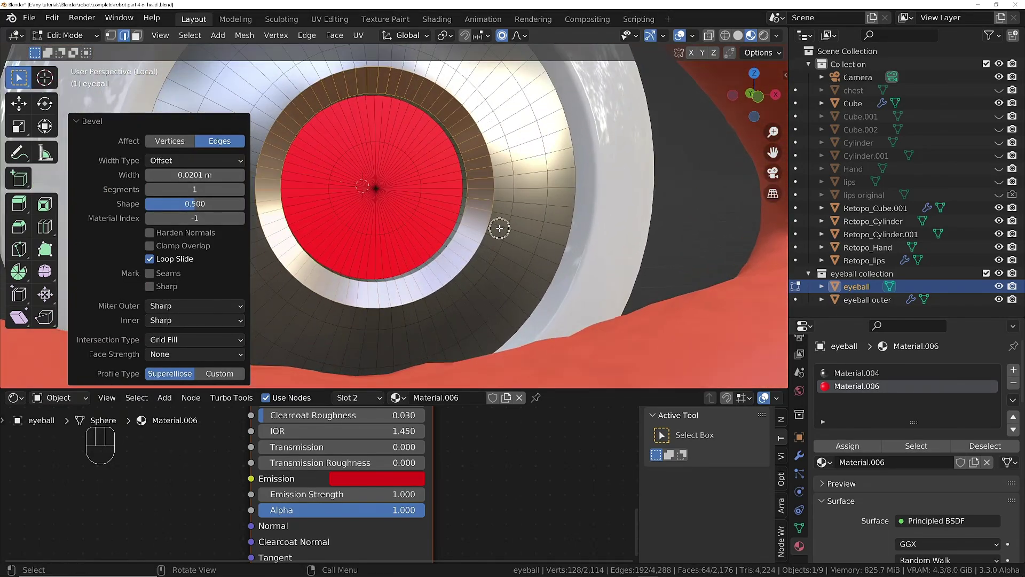
key("3")
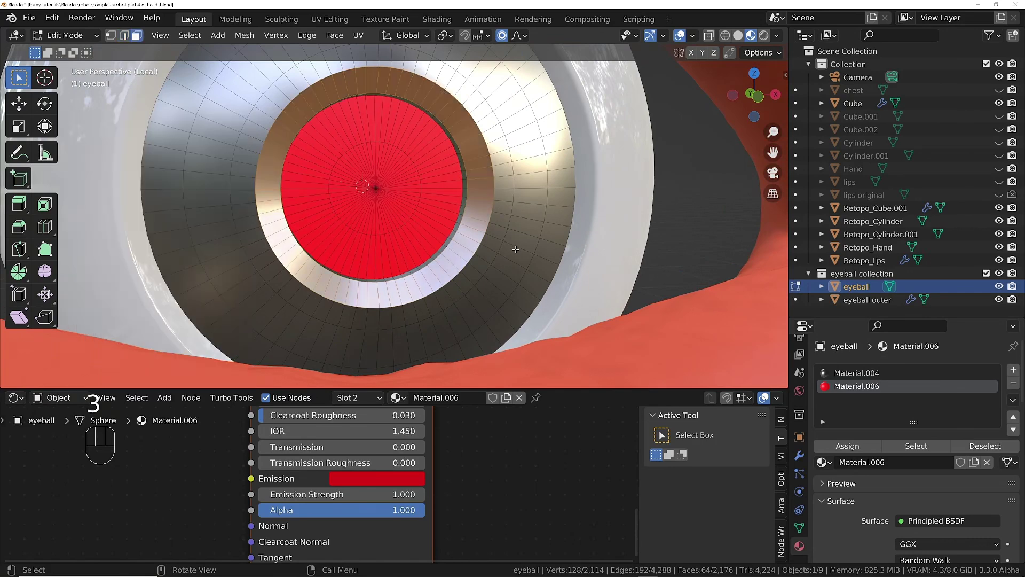
left_click(518, 248, "alt")
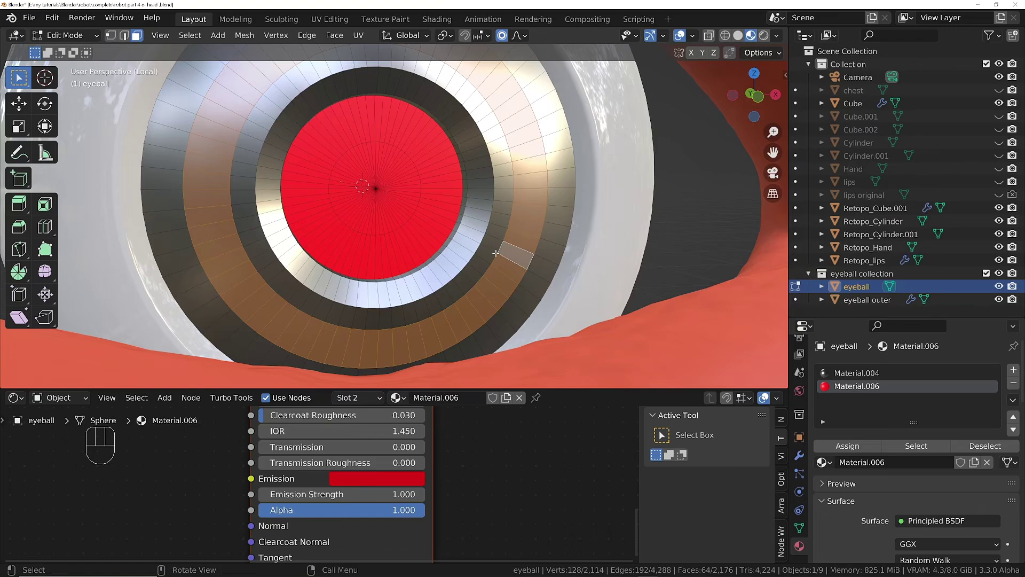
middle_click_drag(522, 206, 571, 279)
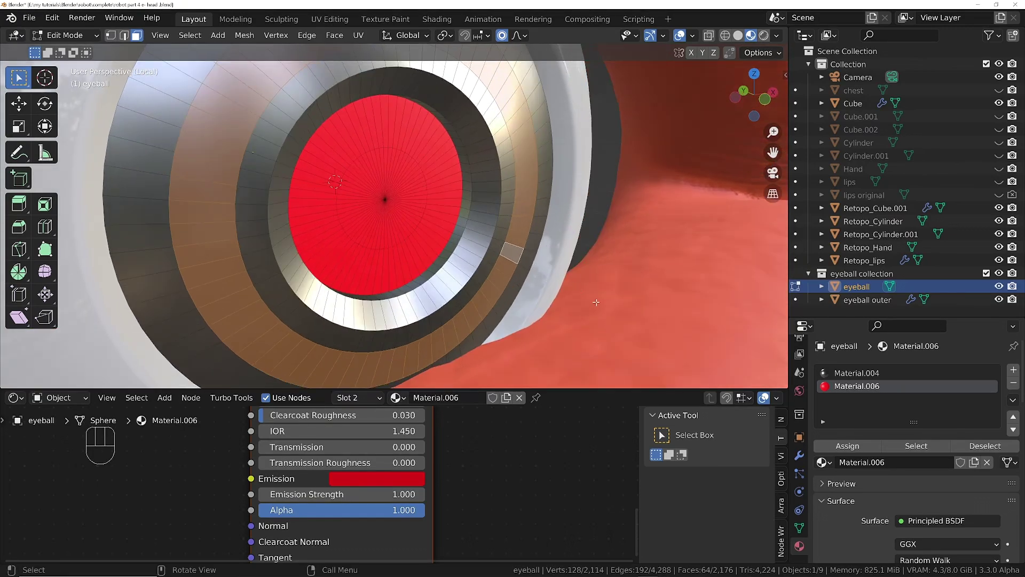
key("e")
left_click(588, 299)
- Select the inner edge loop of the ring groove around the pupil and isolate the eyeball in local view
middle_click_drag(587, 304, 558, 252)
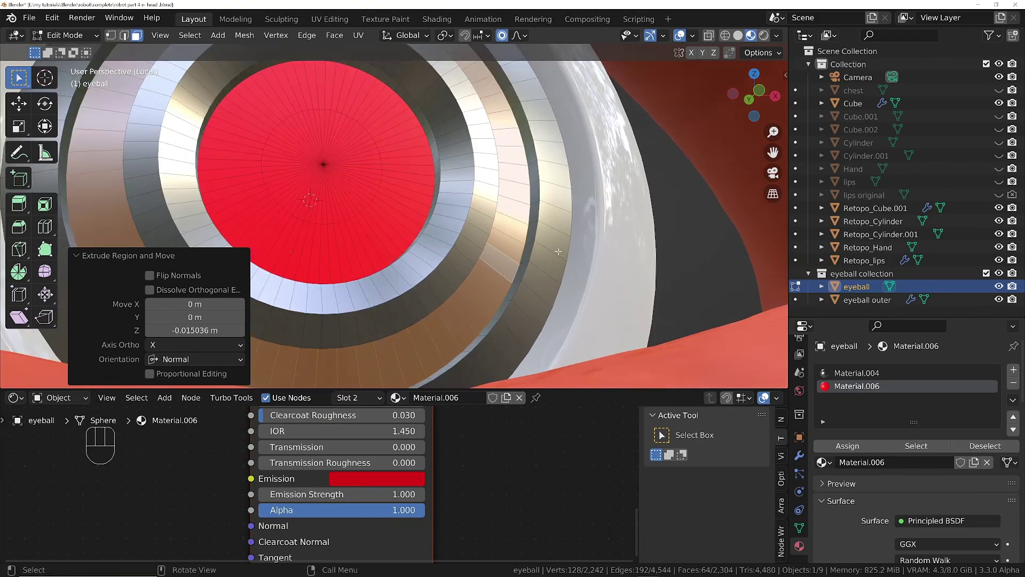
key("2")
left_click(465, 275, "alt")
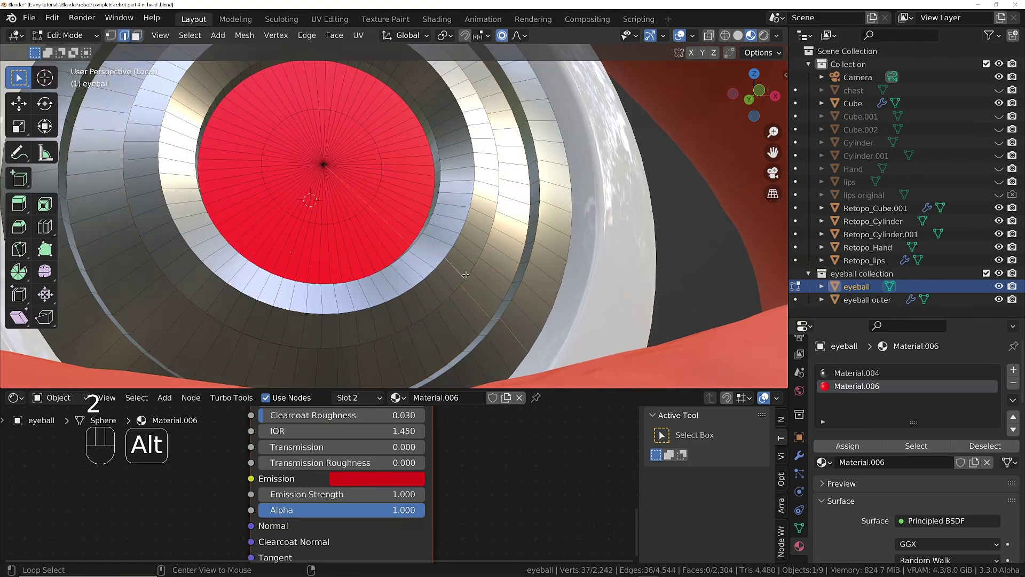
middle_click_drag(468, 274, 547, 214)
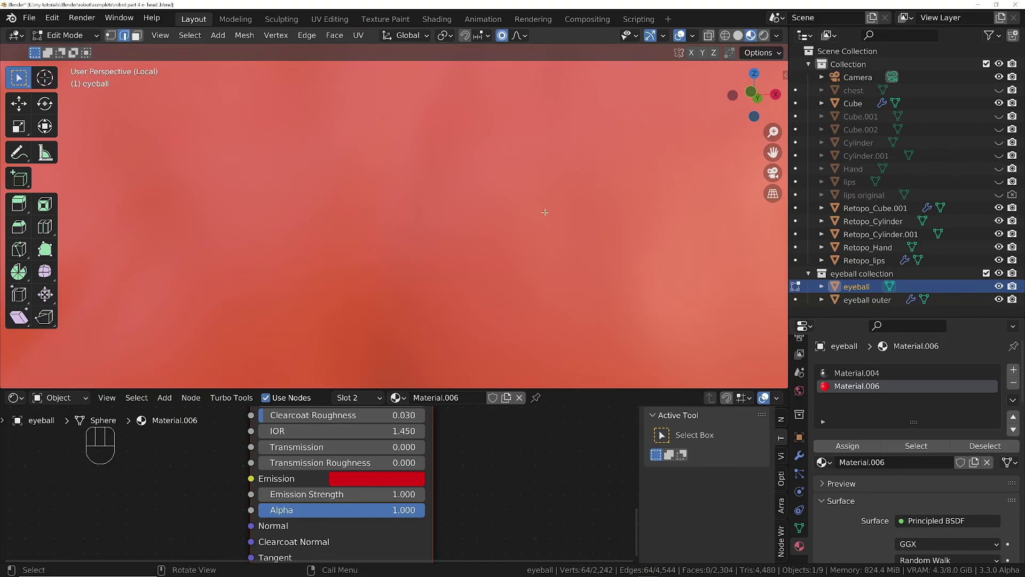
key("KP_Divide")
key("KP_Divide")
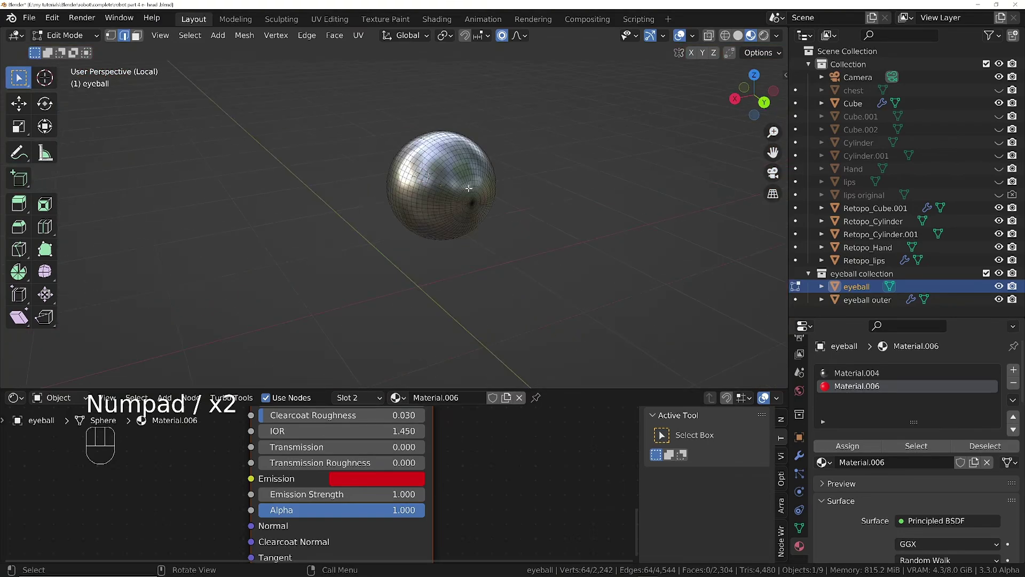
- Add the groove's remaining edge loops to the selection, bevel them about 0.0035 m with 1 segment, and check the result in Object Mode
middle_click_drag(412, 173, 699, 125)
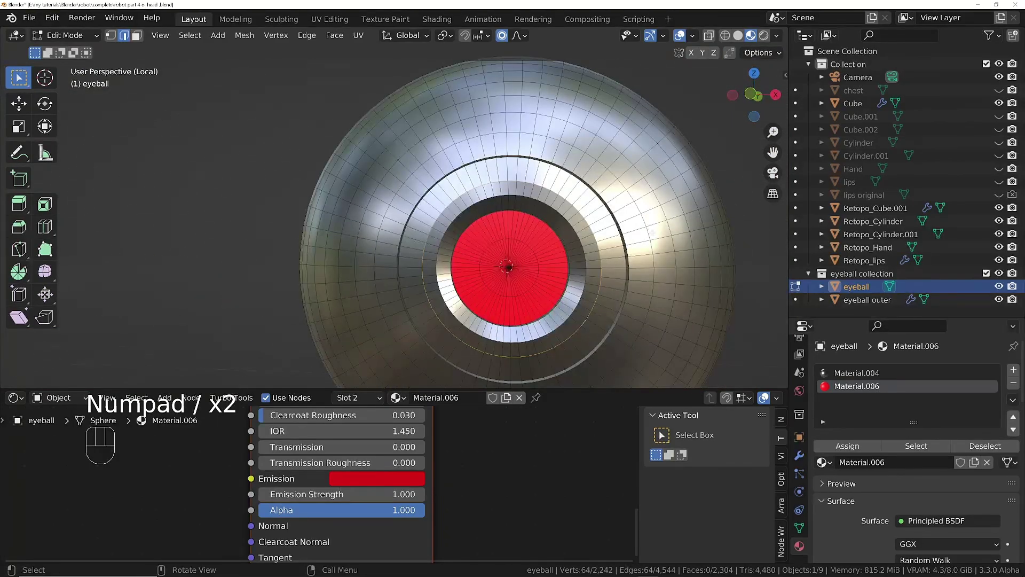
middle_click_drag(672, 288, 662, 227, "ctrl")
middle_click_drag(524, 252, 518, 198)
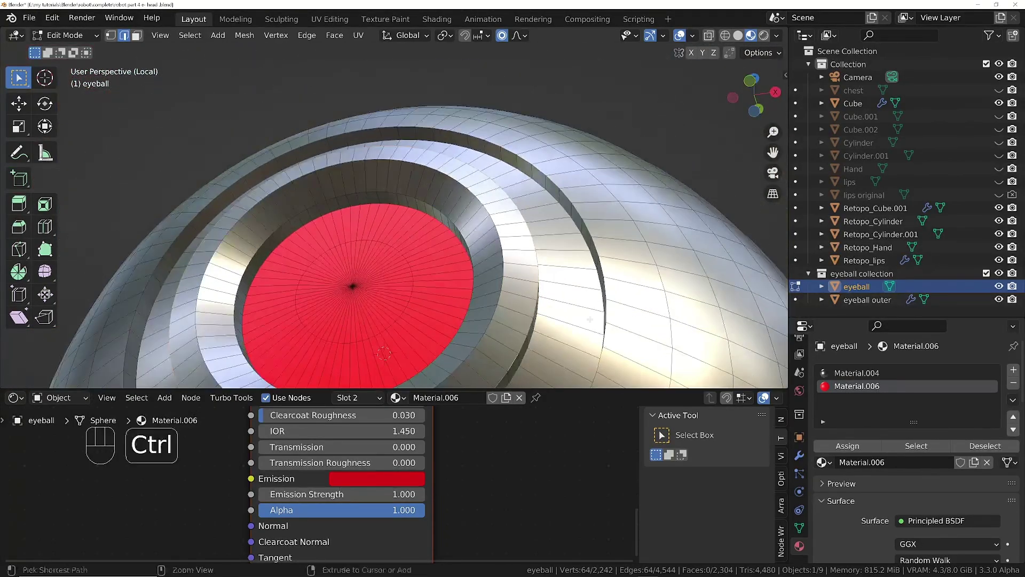
middle_click_drag(585, 319, 581, 272, "ctrl")
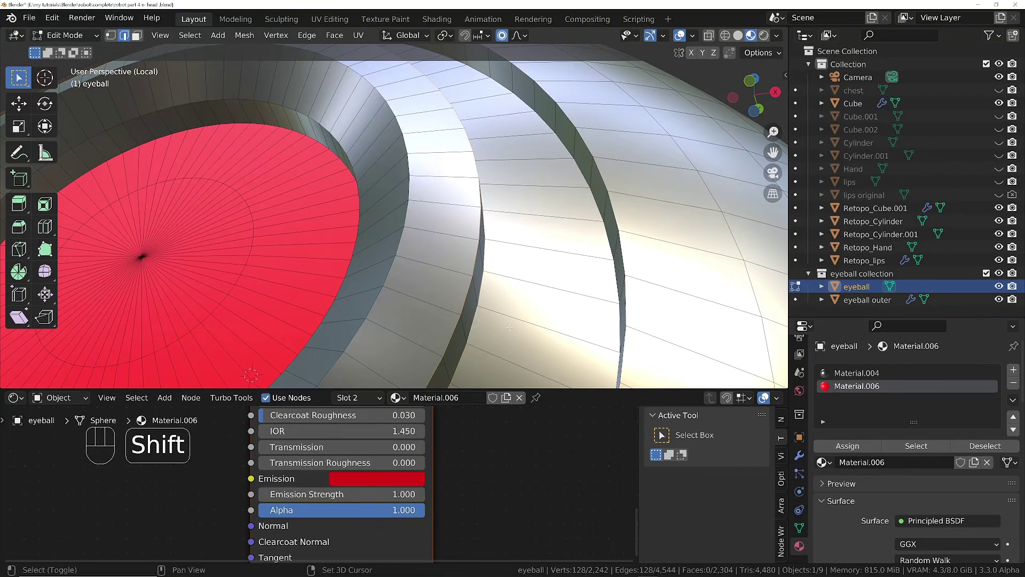
middle_click_drag(510, 328, 607, 315)
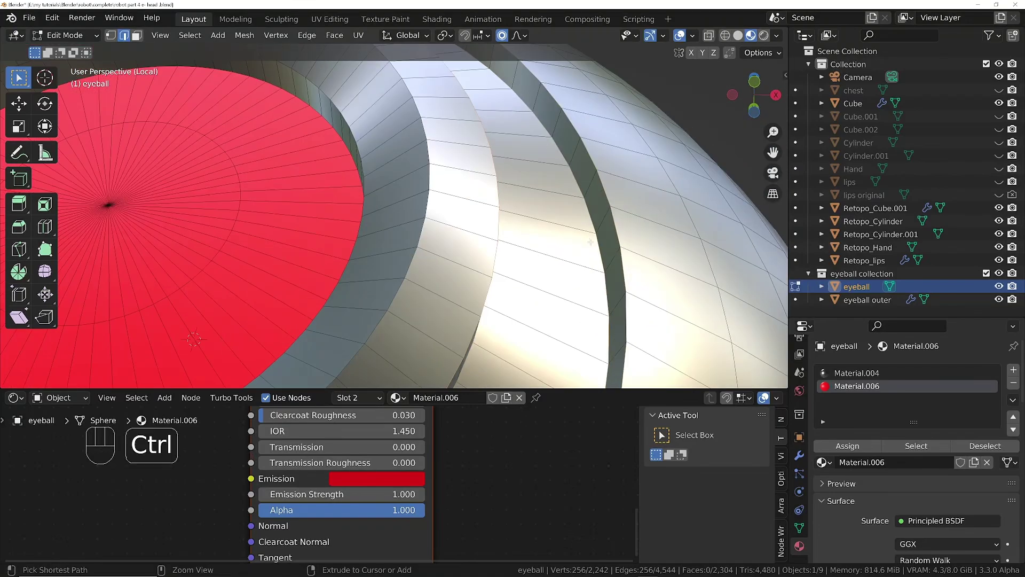
key("ctrl+b")
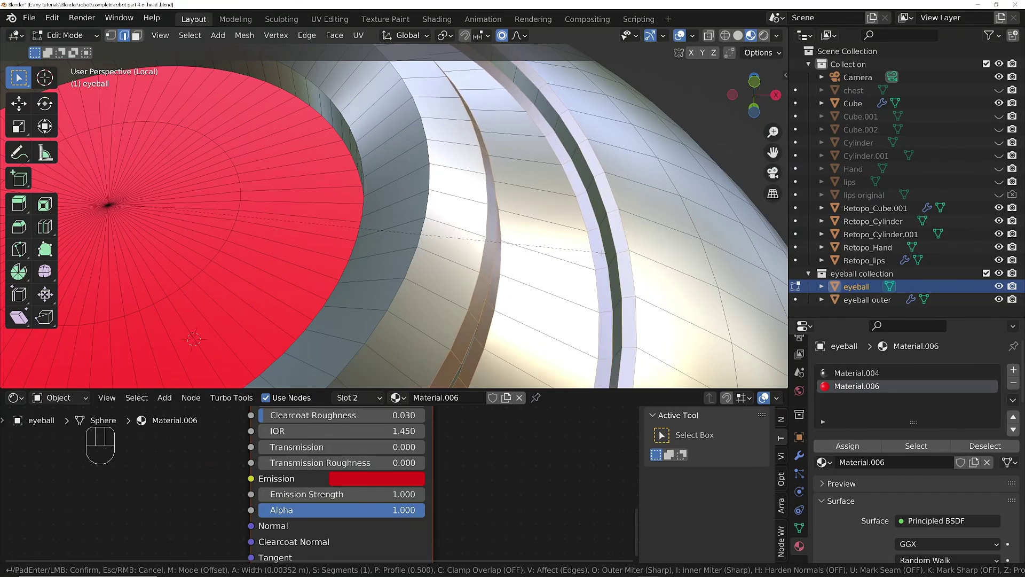
left_click(597, 246)
middle_click_drag(597, 247, 519, 242)
key("Tab")
key("Tab")
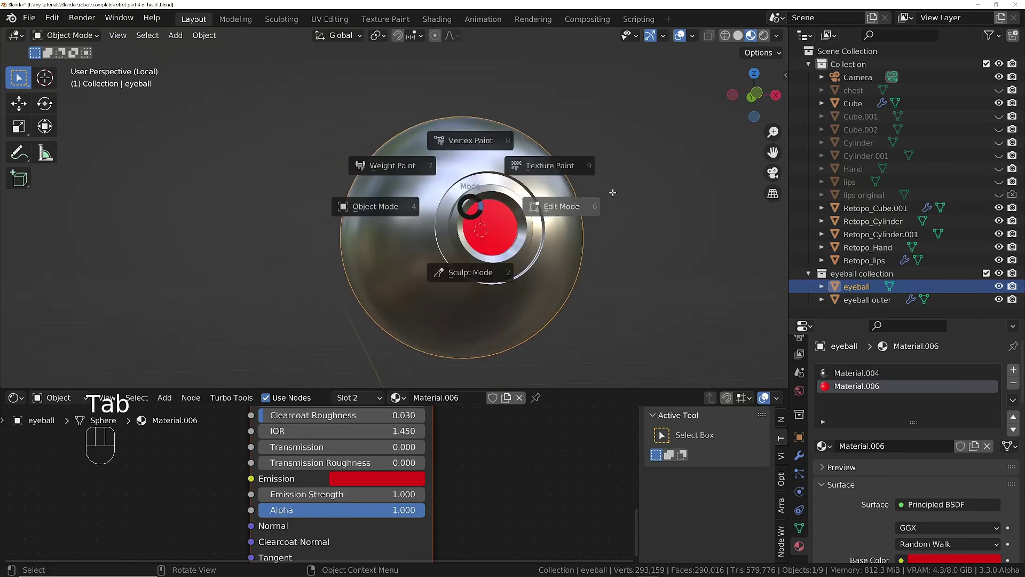
- In front orthographic view, select four radial face loops running up, down, right and left from the pupil across the eyeball
middle_click_drag(357, 144, 503, 148)
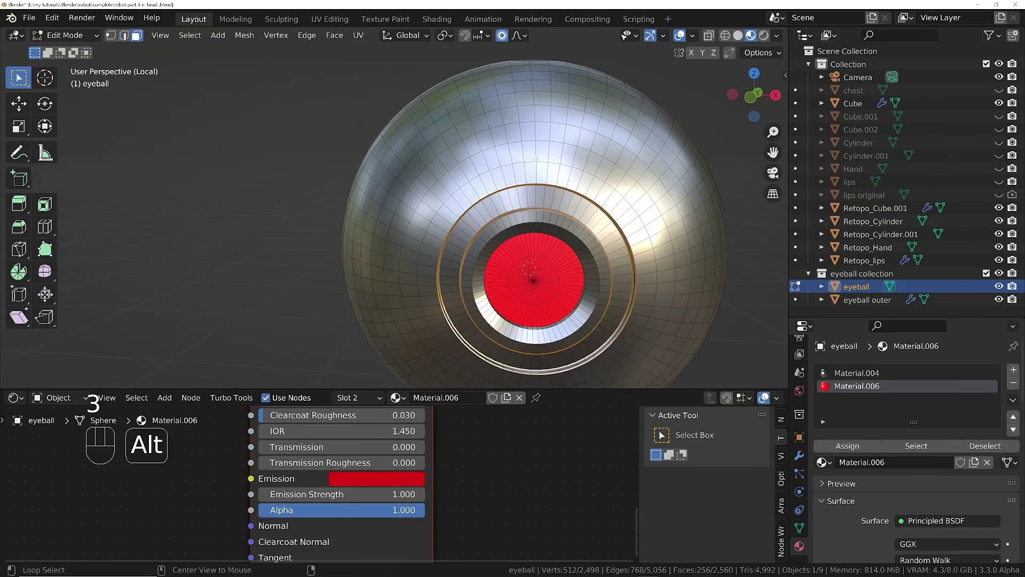
left_click(537, 167, "alt")
scroll(611, 252, "up", 3)
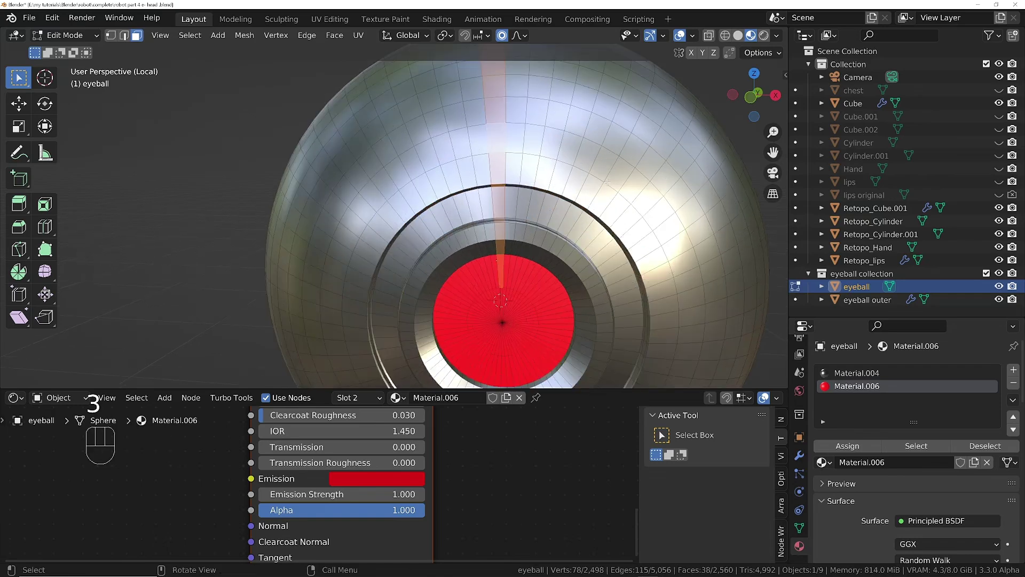
key("KP_1")
key("KP_5")
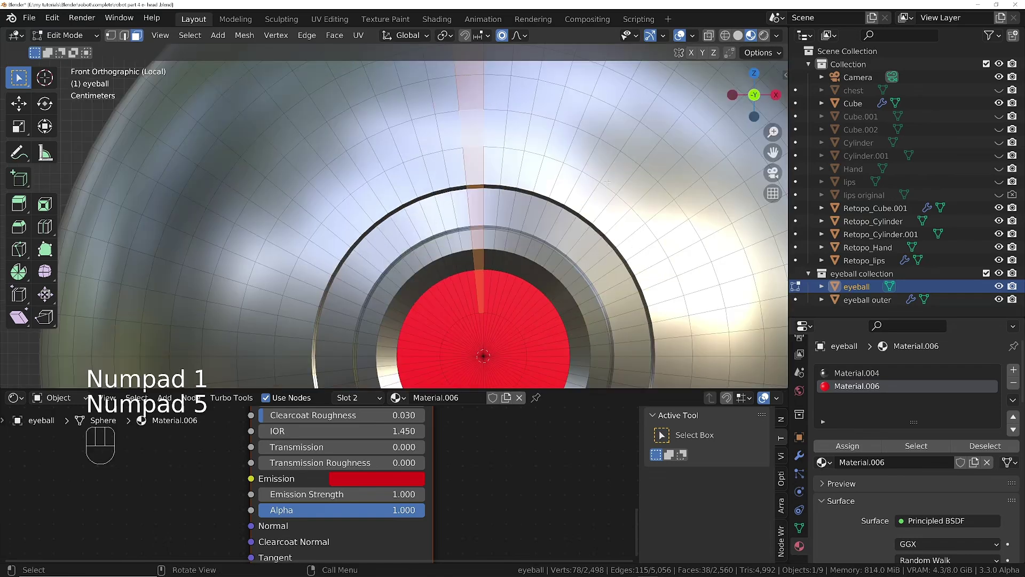
middle_click_drag(608, 183, 490, 290, "ctrl")
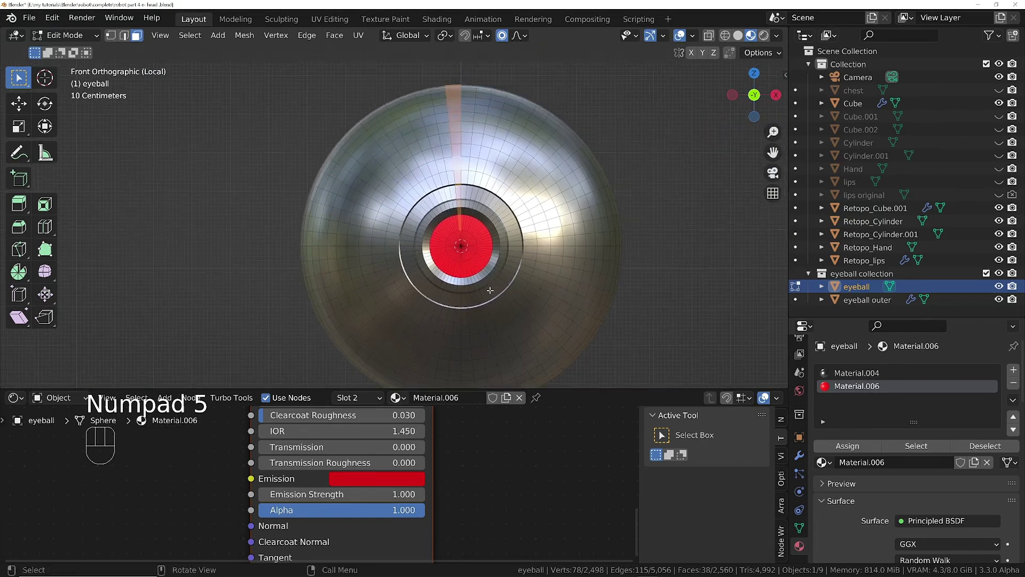
left_click(467, 322, "alt+shift")
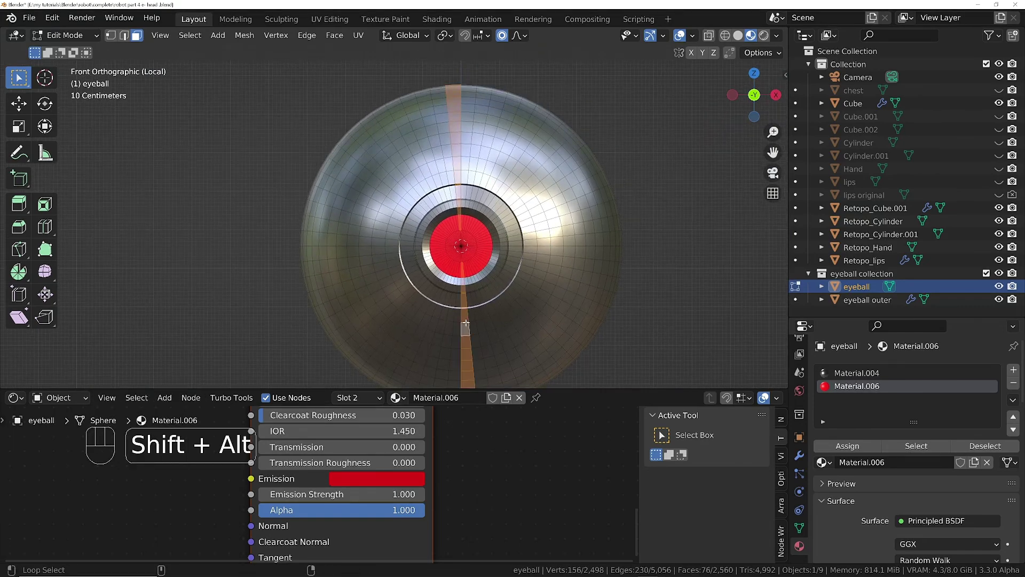
left_click(536, 244, "alt+shift")
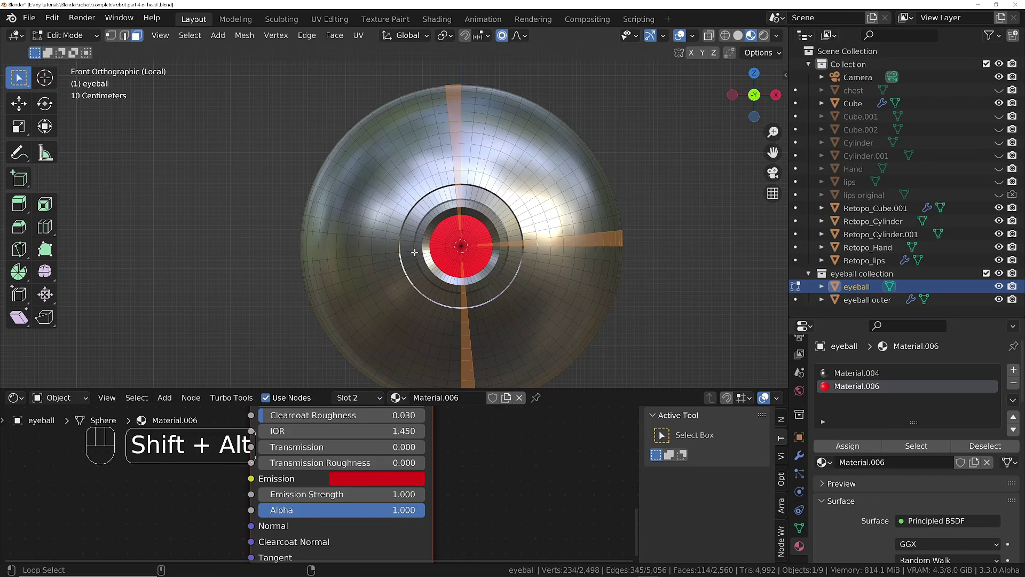
left_click(385, 249, "alt+shift")
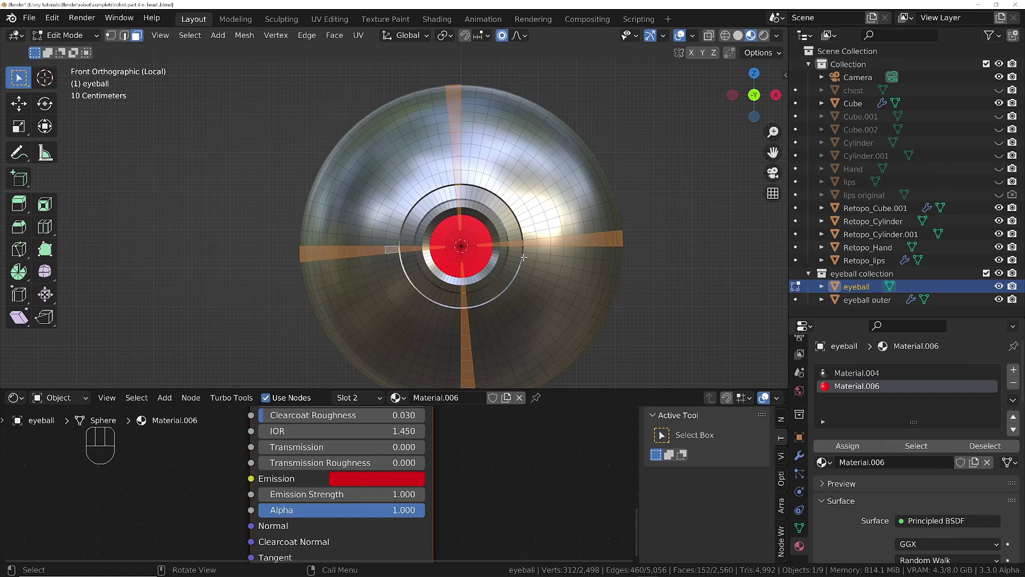
- Try to extrude the four radial face strips outward as one region and undo the extrusion
mouse_move(574, 225)
middle_mouse_down()
mouse_move(601, 273)
mouse_move(588, 254)
mouse_move(585, 218)
middle_mouse_up()
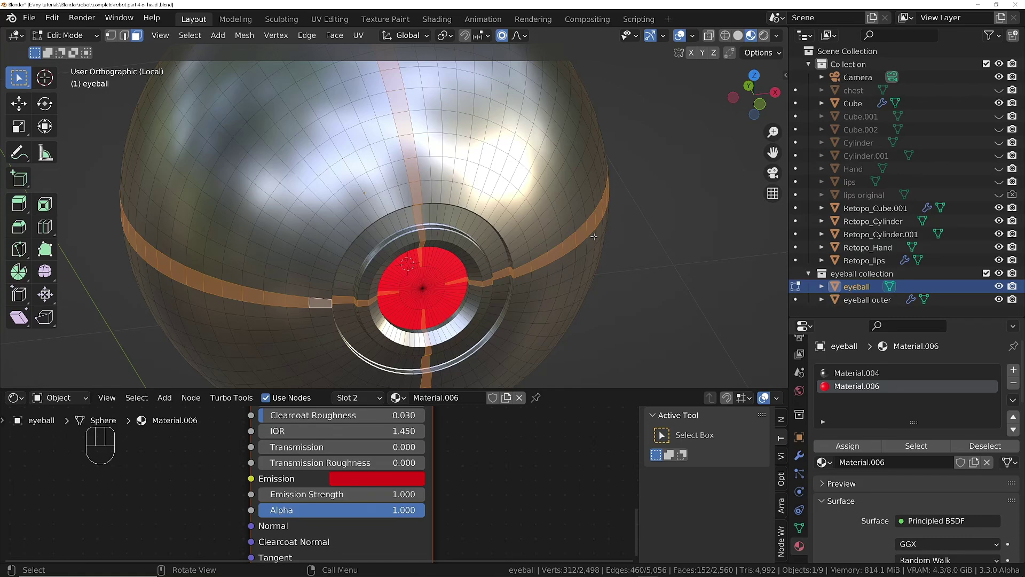
key("e")
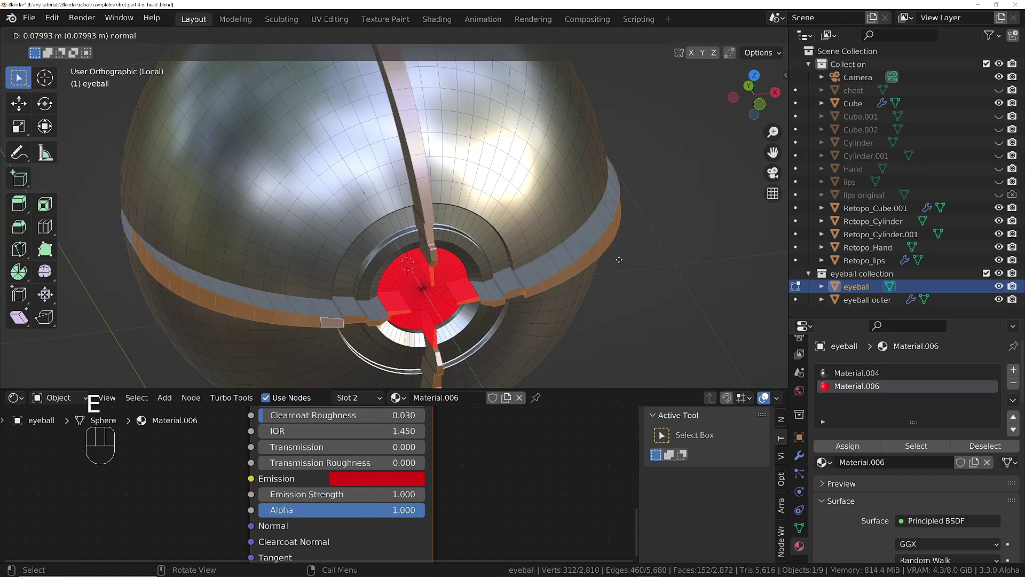
left_click(436, 172)
middle_click_drag(436, 171, 480, 177)
middle_click_drag(470, 176, 531, 239, "ctrl")
key("ctrl+z")
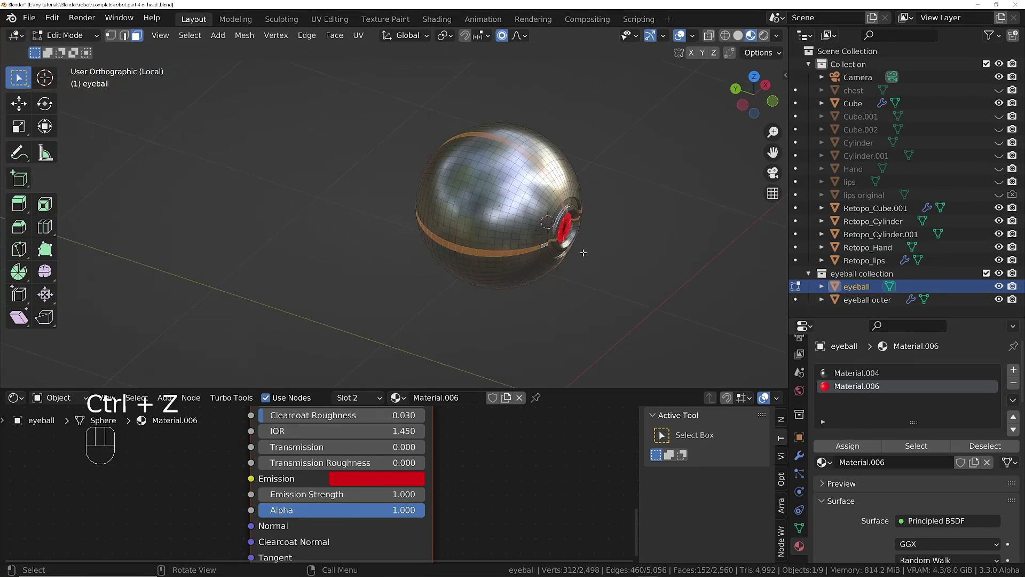
- Try to move and re-extrude the four strips without proportional editing, then undo the extrusion
key("g")
right_click(610, 263)
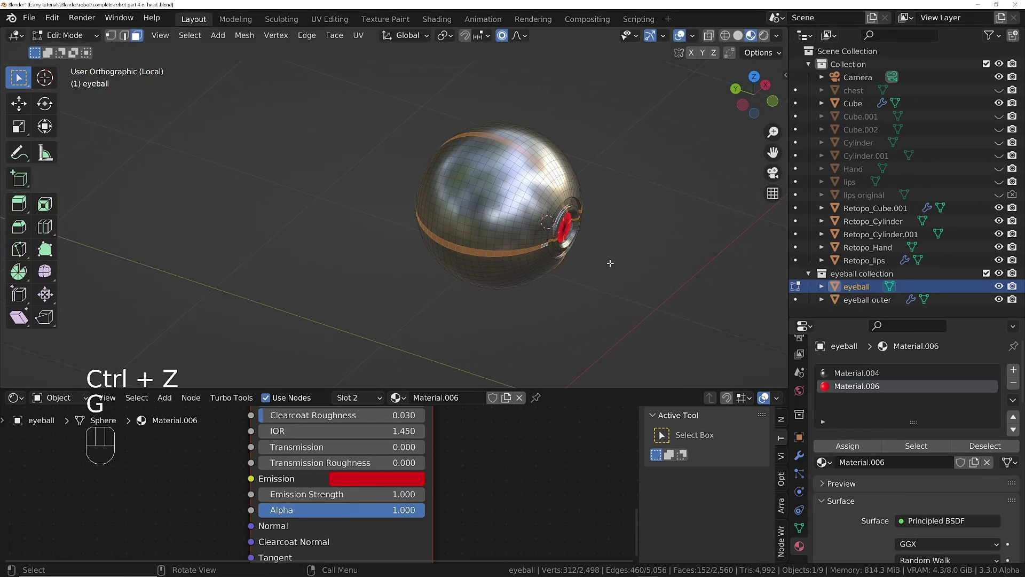
key("e")
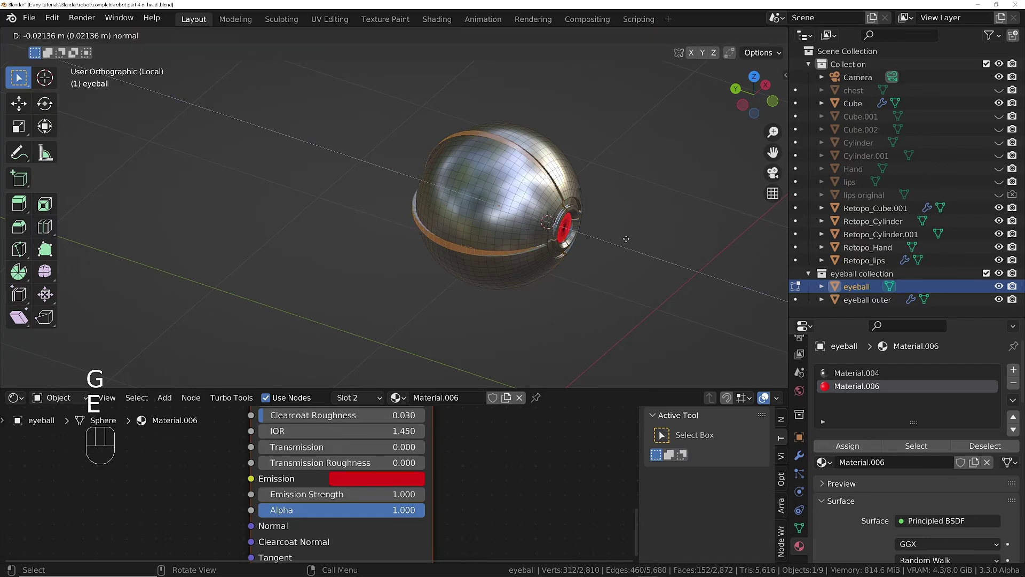
left_click(610, 233)
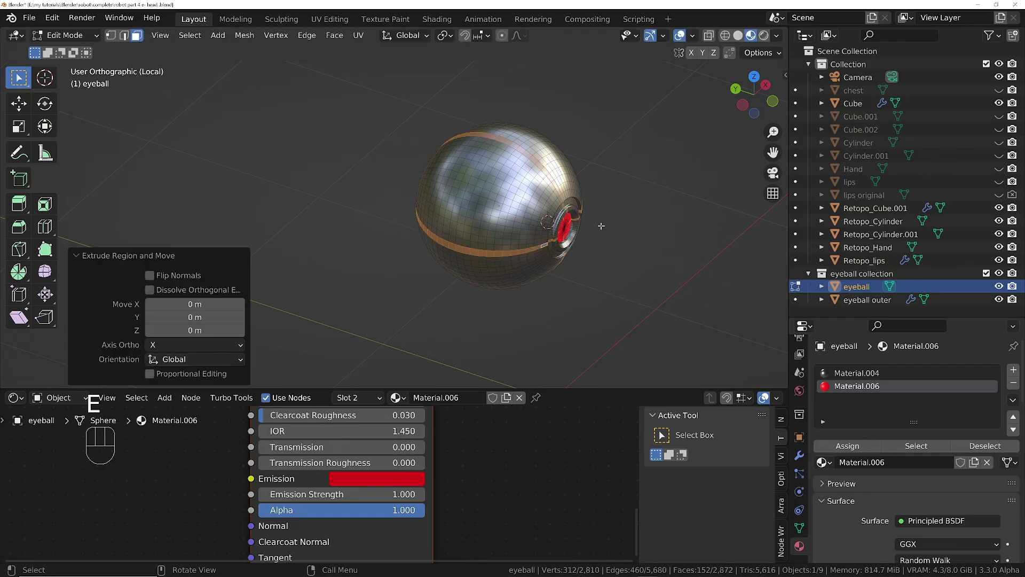
key("ctrl+z")
- Try to extrude the four strips outward along their normals by about 0.047 m, then undo it while keeping all four strips selected
middle_click_drag(539, 239, 551, 222, "ctrl")
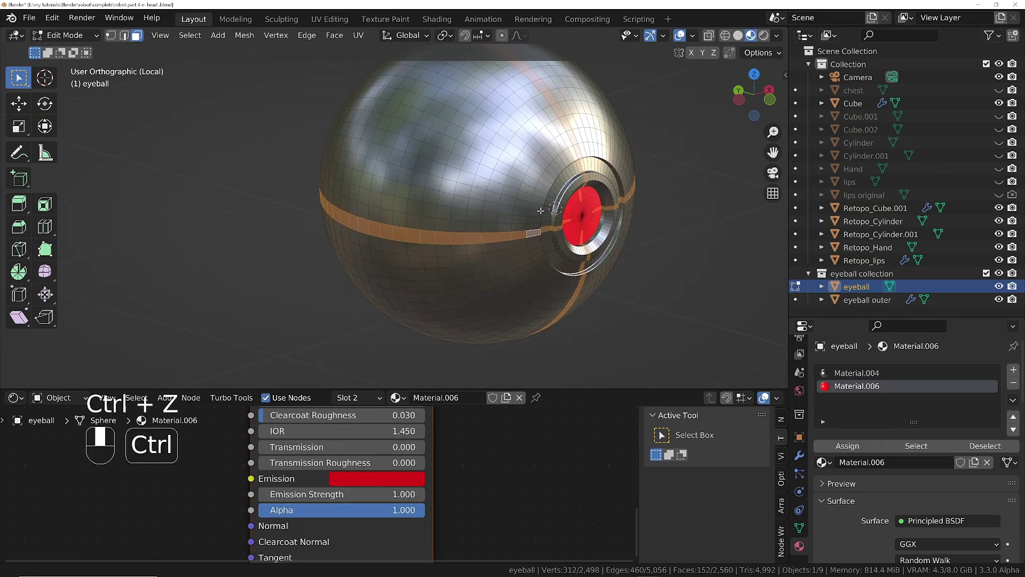
key("alt+e")
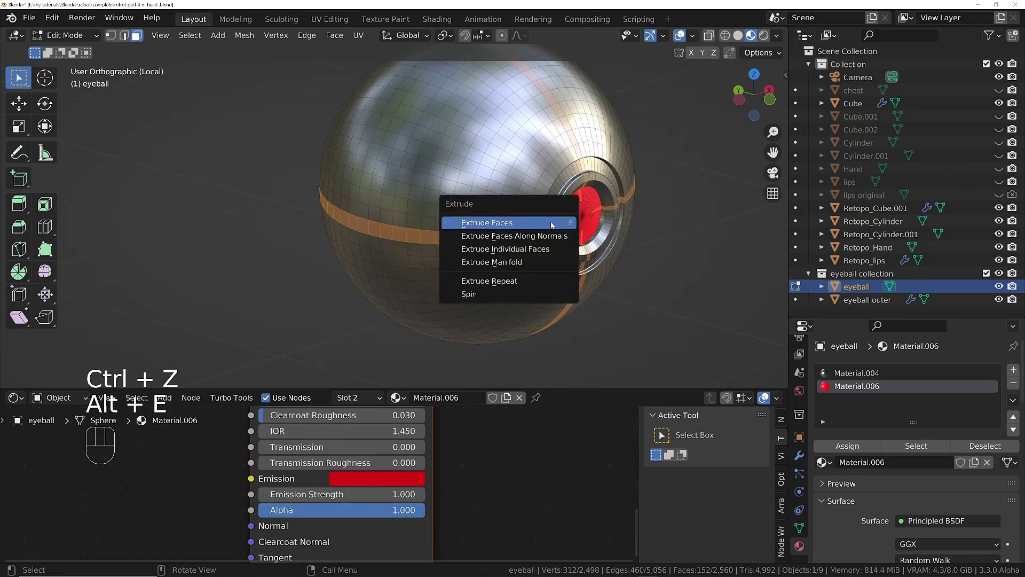
left_click(511, 238)
key("shift")
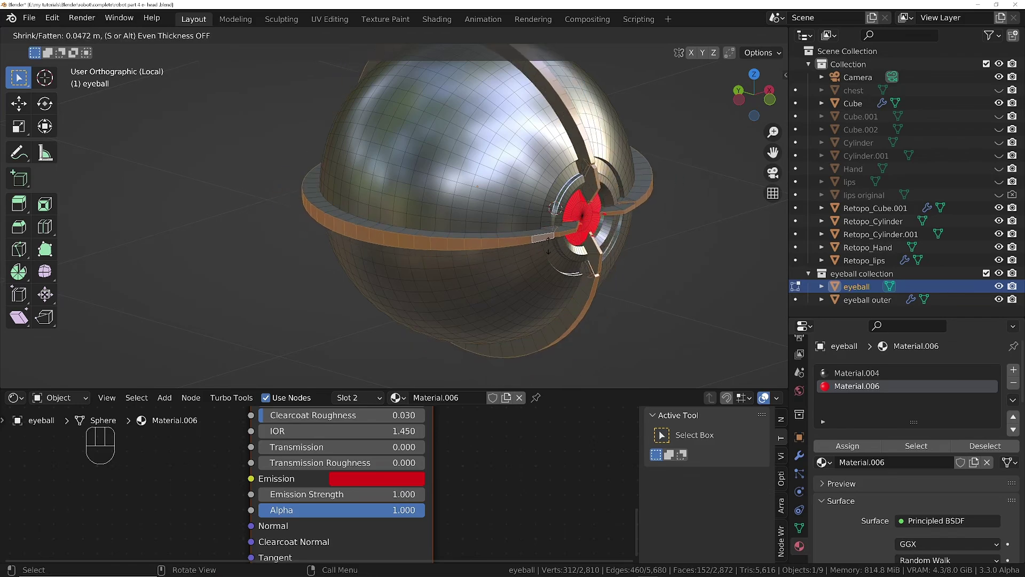
left_click(544, 231)
middle_click_drag(544, 231, 511, 213)
middle_click_drag(598, 235, 542, 225, "ctrl")
key("ctrl+z")
key("ctrl+z")
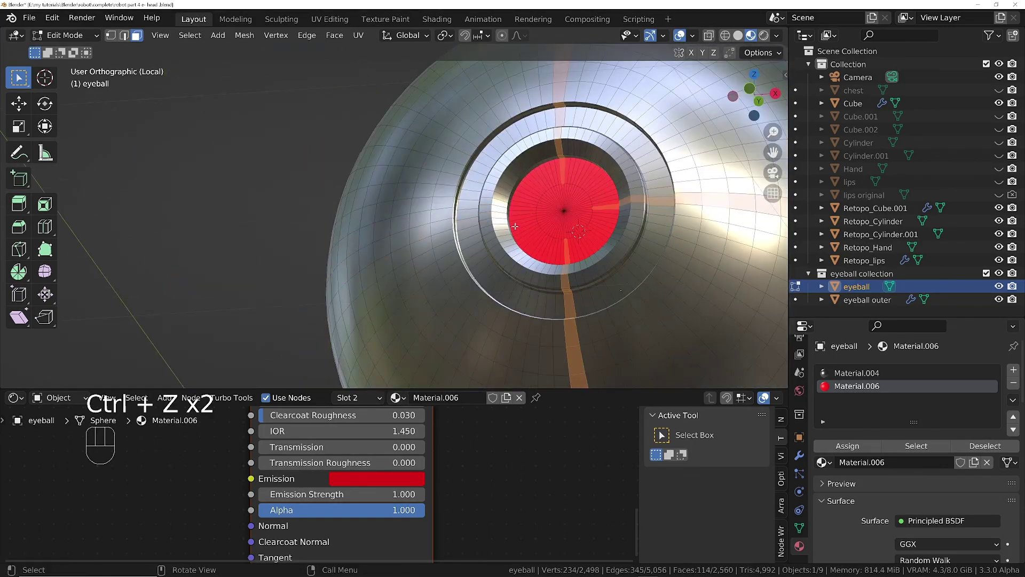
key("ctrl+shift+z")
- In front view, use Circle Select to deselect the strip faces on the pupil and inner rings, plus a stray groove-wall face
mouse_move(516, 229)
middle_mouse_down("ctrl")
mouse_move(516, 180)
mouse_move(514, 237)
middle_mouse_up("ctrl")
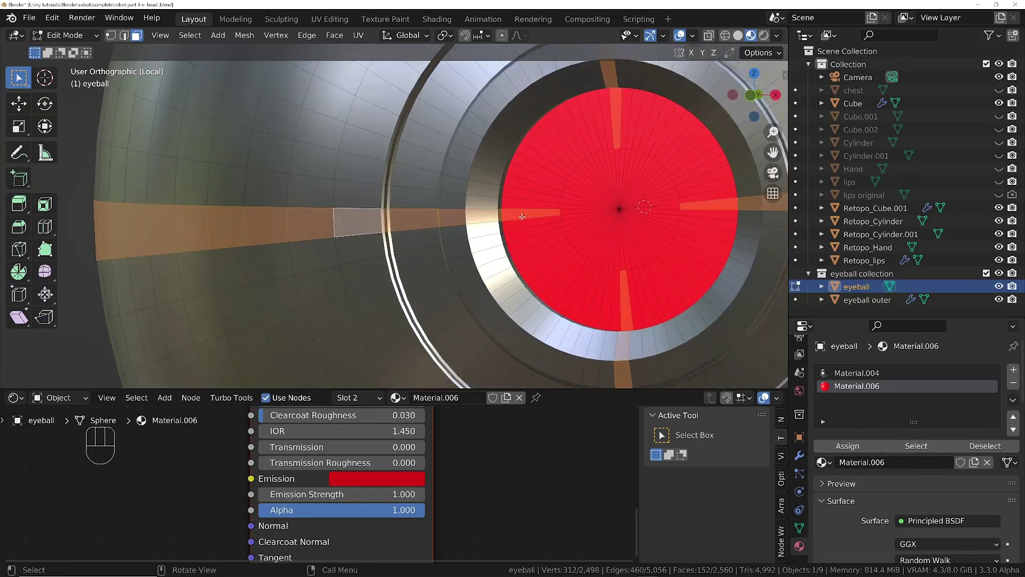
key("KP_1")
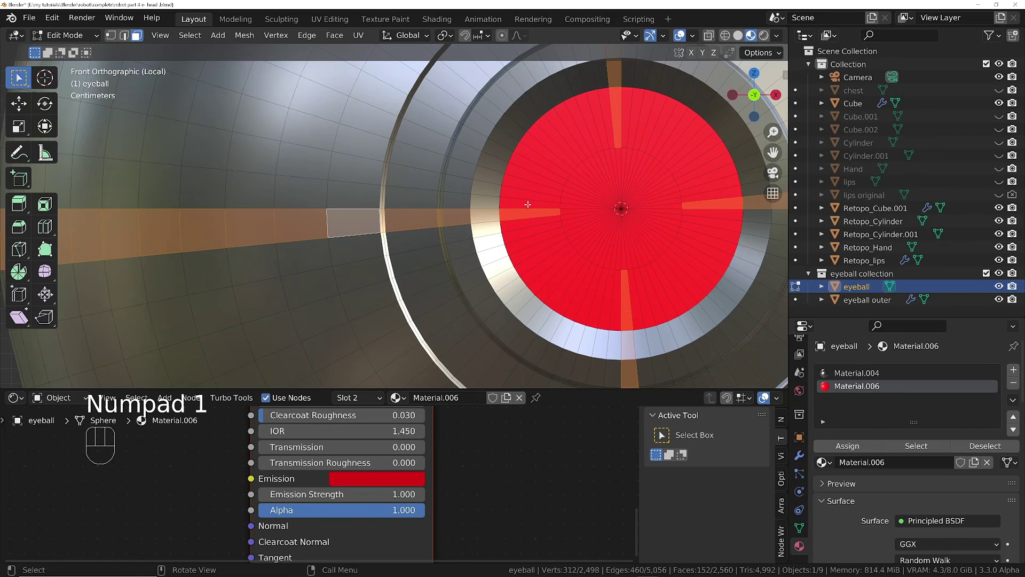
mouse_move(535, 200)
middle_mouse_down("ctrl")
mouse_move(534, 219)
mouse_move(520, 214)
mouse_move(525, 200)
middle_mouse_up("ctrl")
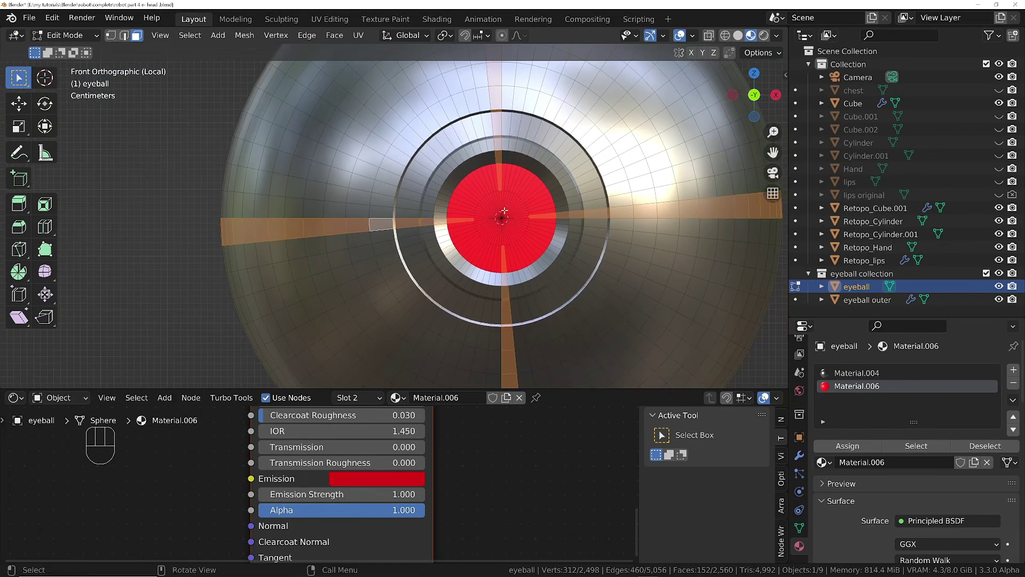
key("c")
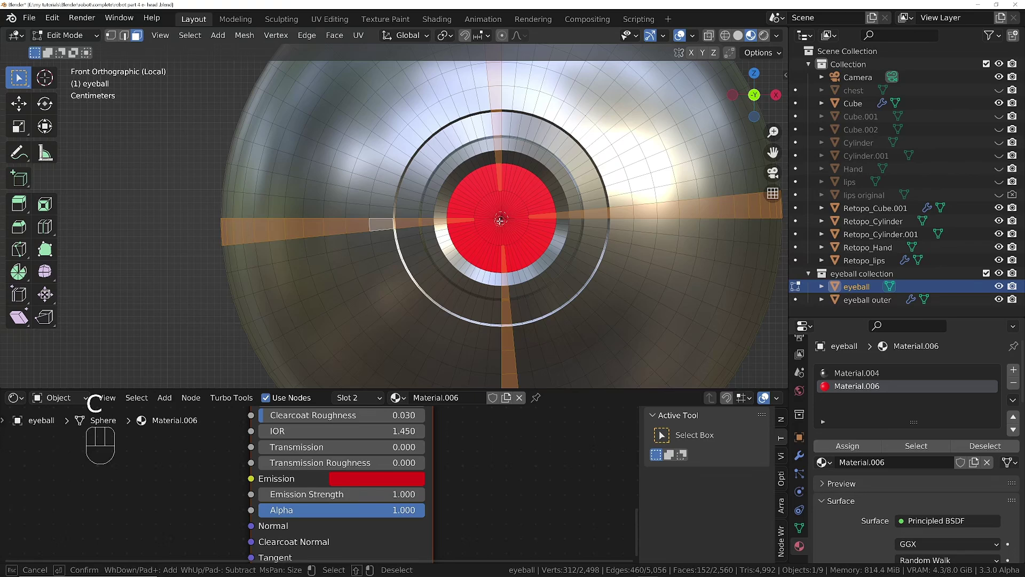
scroll(500, 219, "down", 5)
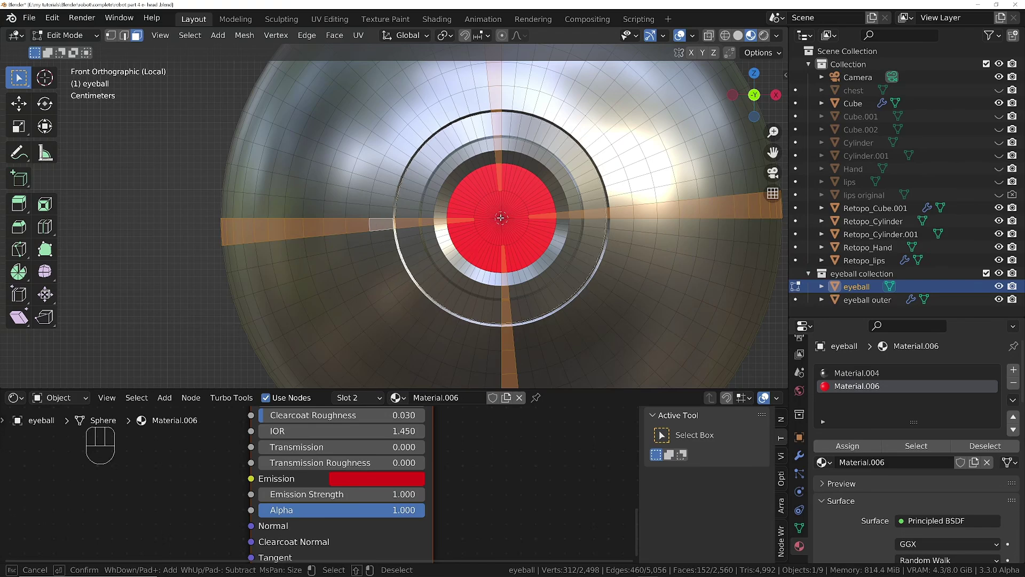
left_click(501, 217, "shift")
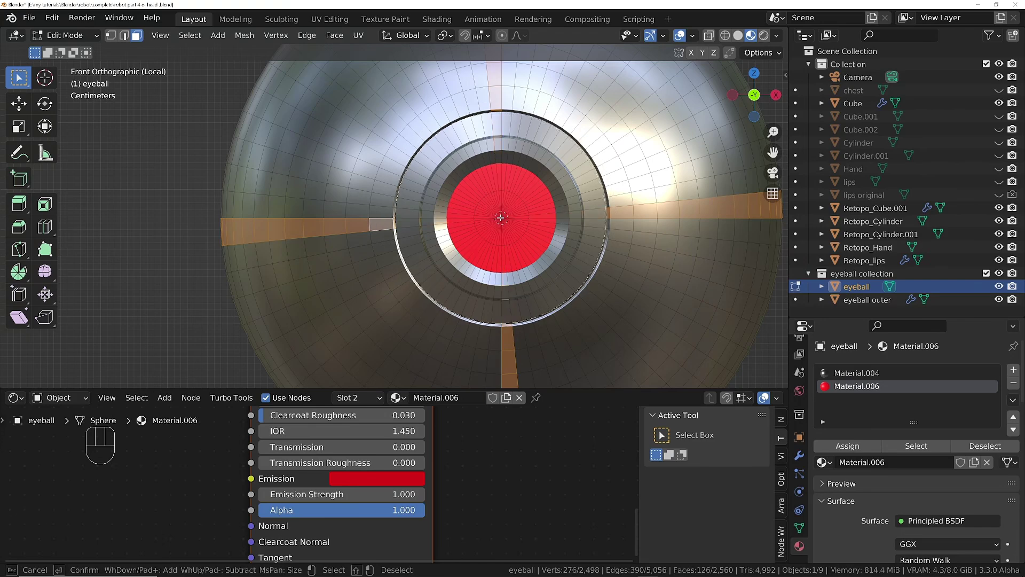
scroll(501, 218, "up", 11)
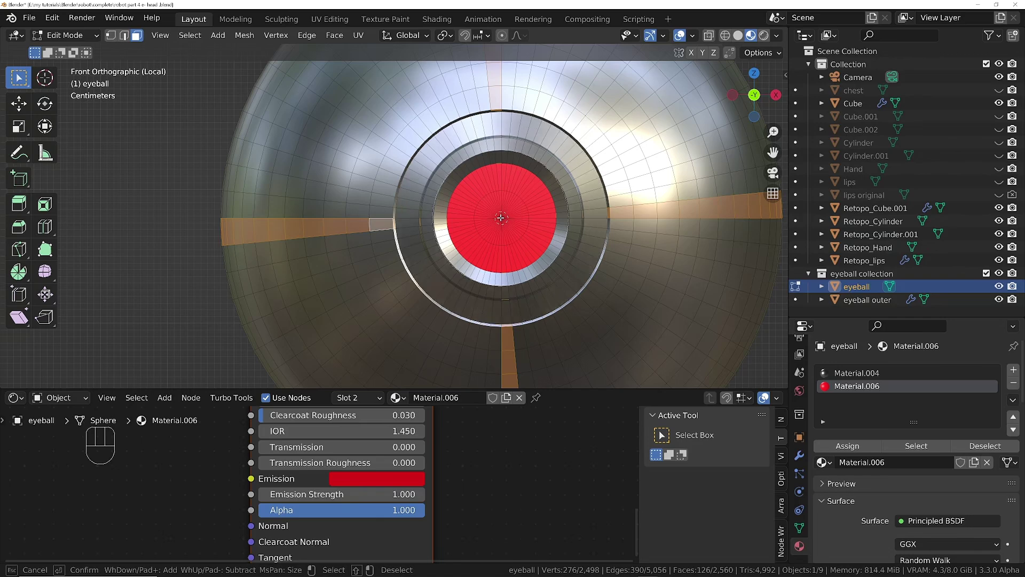
mouse_move(495, 277)
left_mouse_down()
mouse_move(520, 294)
mouse_move(494, 296)
mouse_move(537, 288)
mouse_move(503, 272)
left_mouse_up()
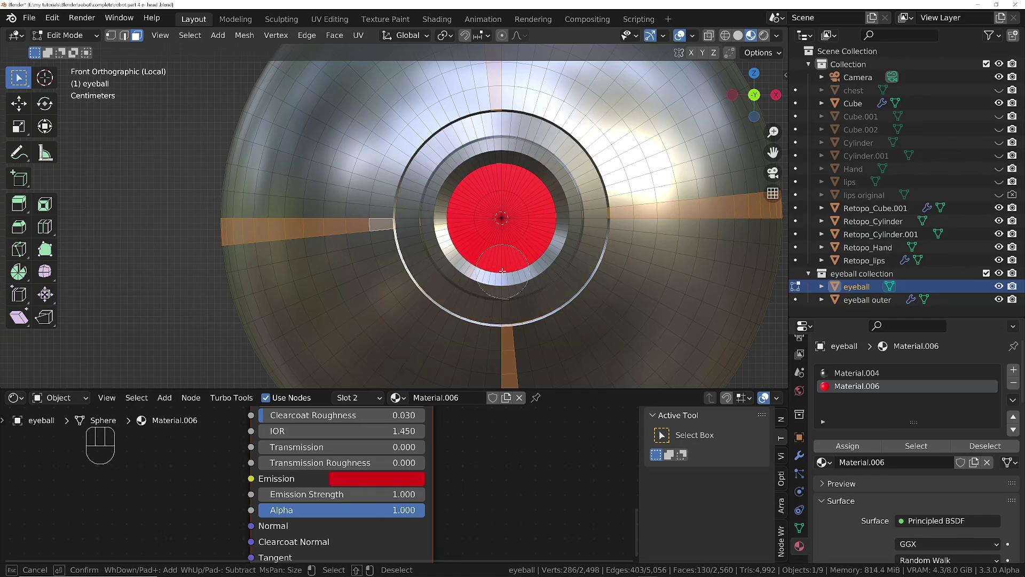
right_click(502, 271)
mouse_move(528, 329)
middle_mouse_down("ctrl")
mouse_move(524, 224)
mouse_move(472, 235)
mouse_move(519, 242)
mouse_move(508, 138)
middle_mouse_up("ctrl")
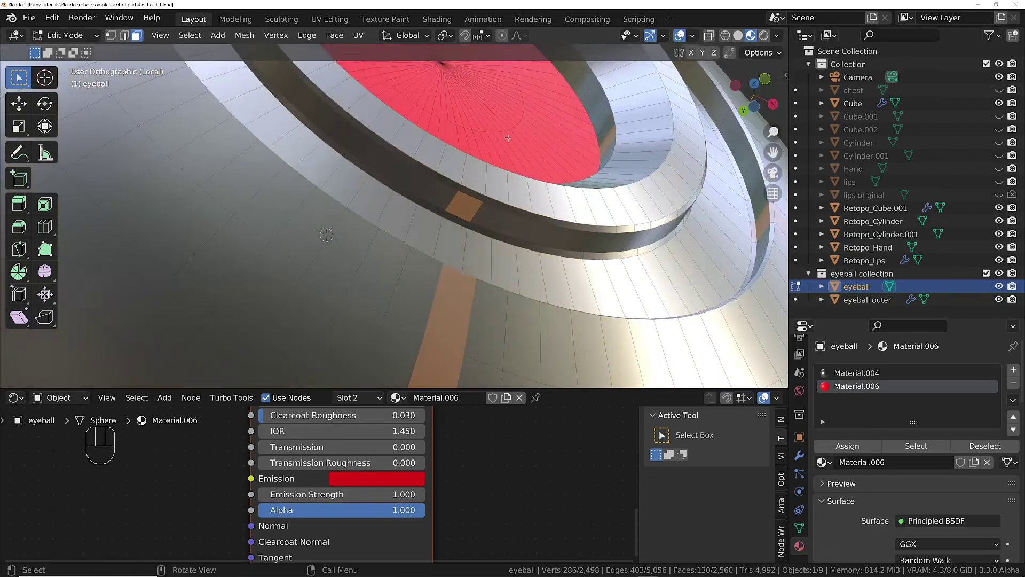
left_click(467, 211, "shift")
middle_click_drag(493, 191, 563, 153)
- Display the eyeball in wireframe shading with X-ray enabled
key("z")
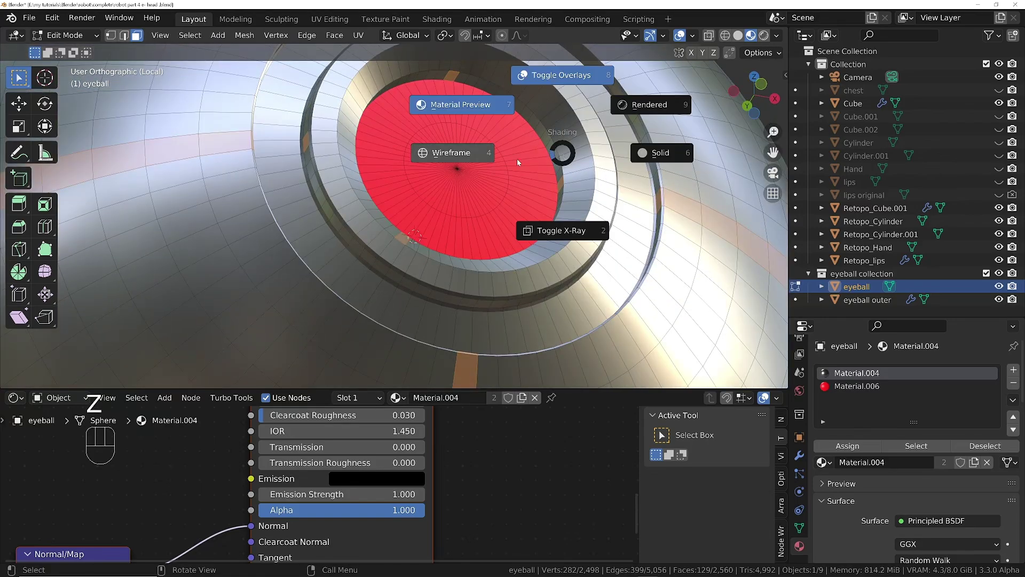
left_click(517, 159)
scroll(486, 162, "up", 3)
mouse_move(486, 171)
middle_mouse_down("ctrl")
mouse_move(486, 162)
mouse_move(477, 177)
middle_mouse_up("ctrl")
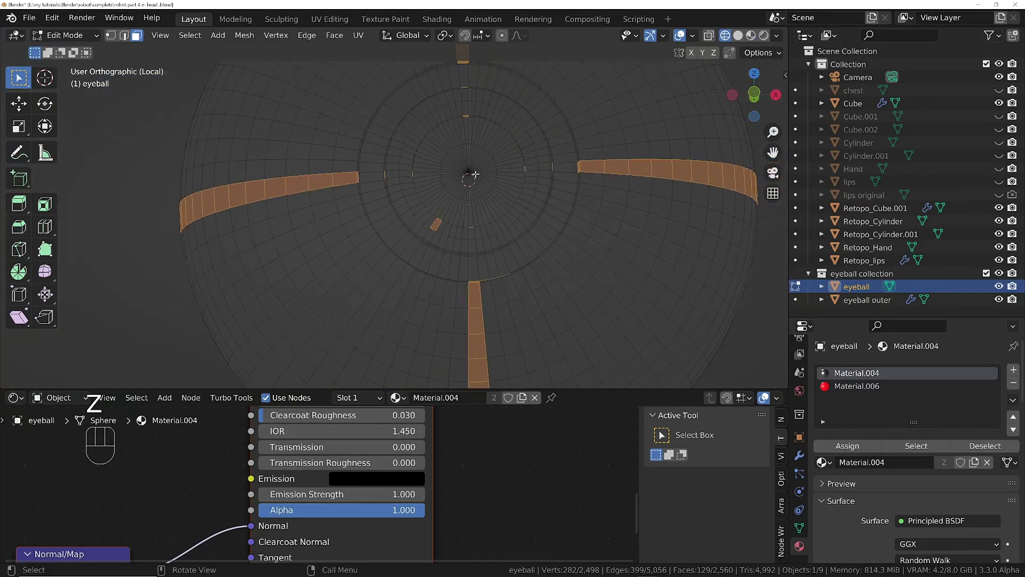
key("z")
left_click(470, 237)
mouse_move(470, 237)
middle_mouse_down()
mouse_move(497, 230)
mouse_move(489, 182)
mouse_move(524, 137)
mouse_move(548, 145)
mouse_move(464, 154)
middle_mouse_up()
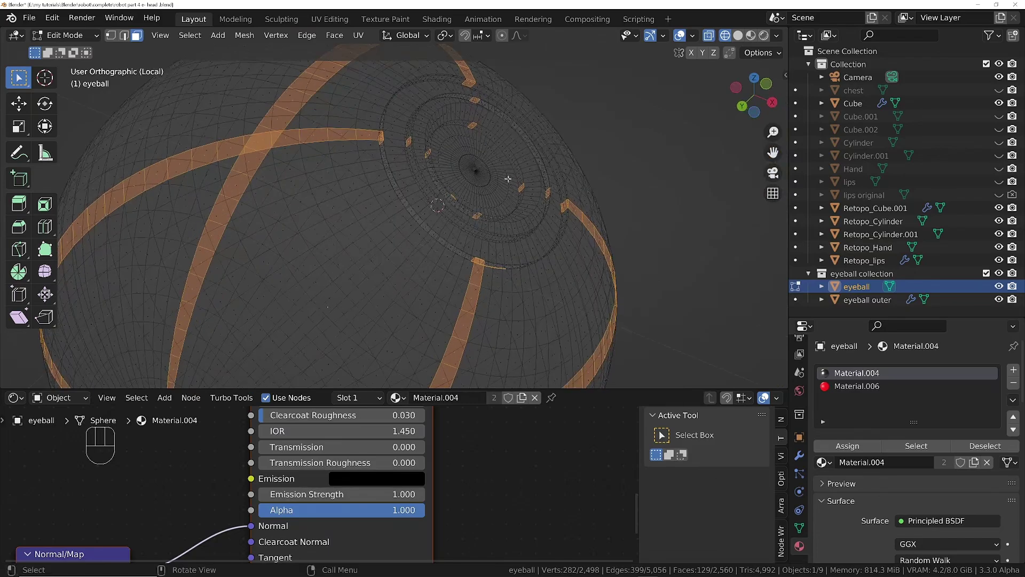
- Circle-deselect the leftover faces within the ring area, keeping only the four radial strips on the outer sphere selected
key("c")
mouse_move(476, 128)
left_mouse_down("shift")
mouse_move(432, 154)
mouse_move(499, 209)
mouse_move(522, 169)
left_mouse_up("shift")
mouse_move(521, 169)
middle_mouse_down()
mouse_move(500, 288)
mouse_move(436, 265)
middle_mouse_up()
mouse_move(436, 266)
left_mouse_down("shift")
mouse_move(319, 183)
mouse_move(283, 184)
left_mouse_up("shift")
middle_click_drag(283, 184, 276, 183)
left_click_drag(275, 183, 251, 183, "shift")
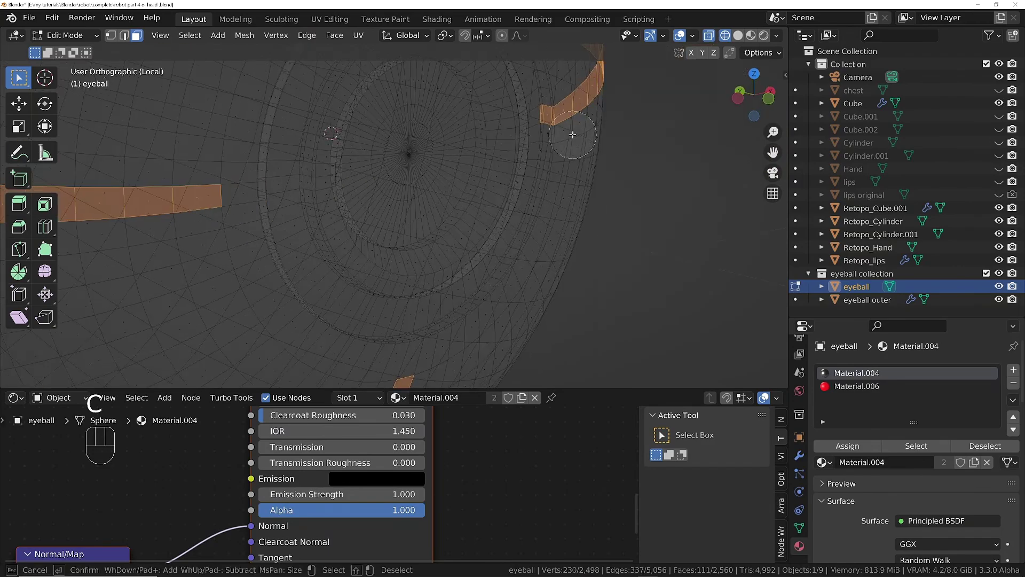
middle_click_drag(251, 183, 443, 129)
key("c")
mouse_move(394, 177)
left_mouse_down("shift")
mouse_move(430, 137)
mouse_move(477, 180)
left_mouse_up("shift")
key("Escape")
middle_click_drag(477, 180, 475, 246, "ctrl")
- Return to solid shading and extrude the four radial strips outward along their normals by 0.0144 m
key("z")
left_click(634, 240)
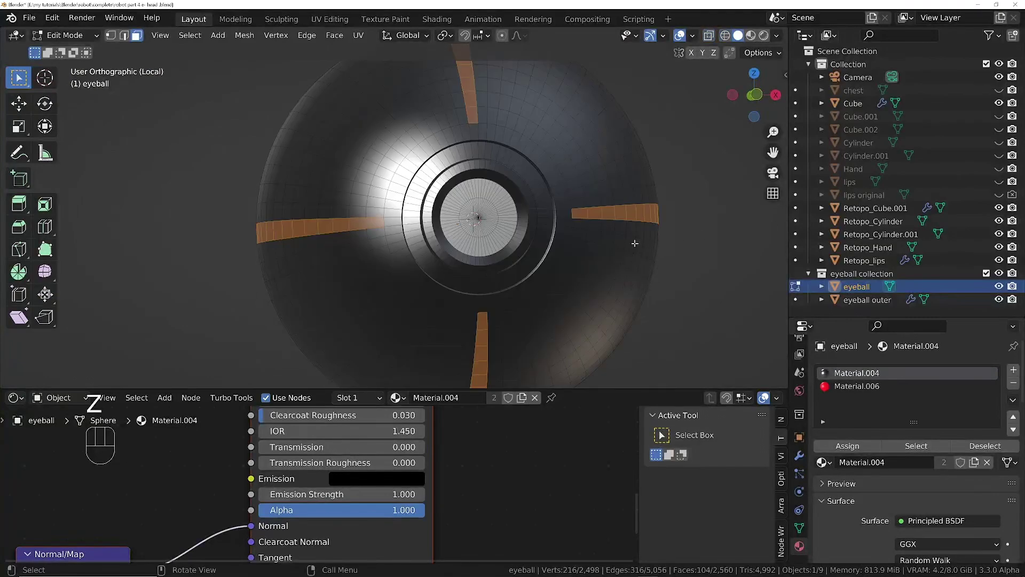
mouse_move(634, 241)
middle_mouse_down()
mouse_move(503, 171)
mouse_move(489, 213)
middle_mouse_up()
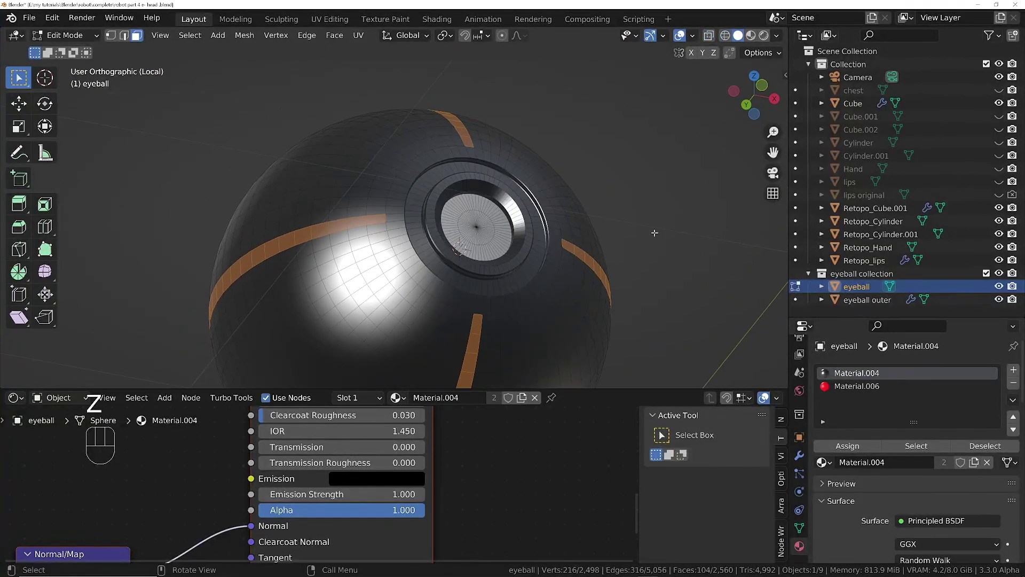
key("alt+e")
left_click(653, 224)
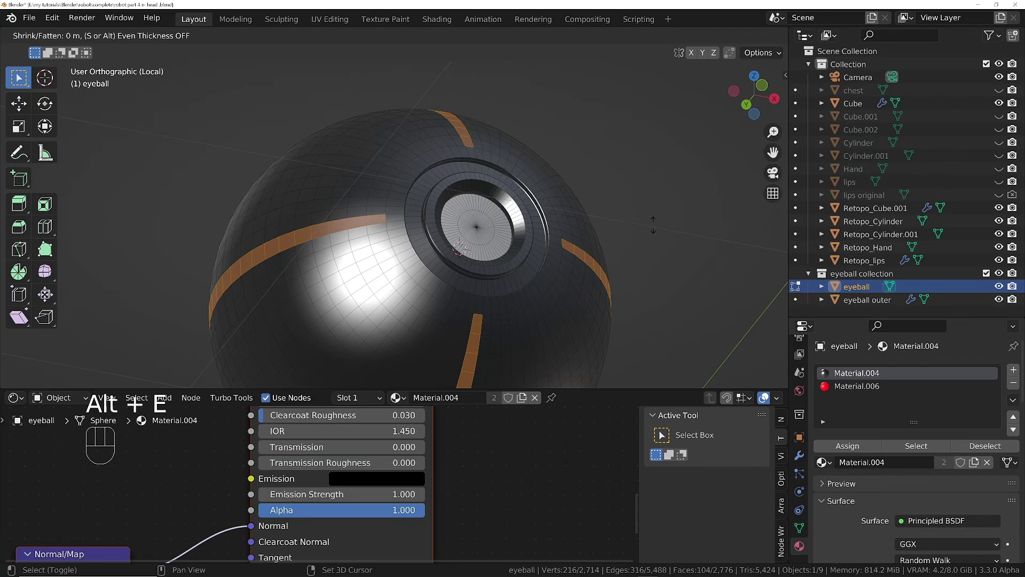
key("shift")
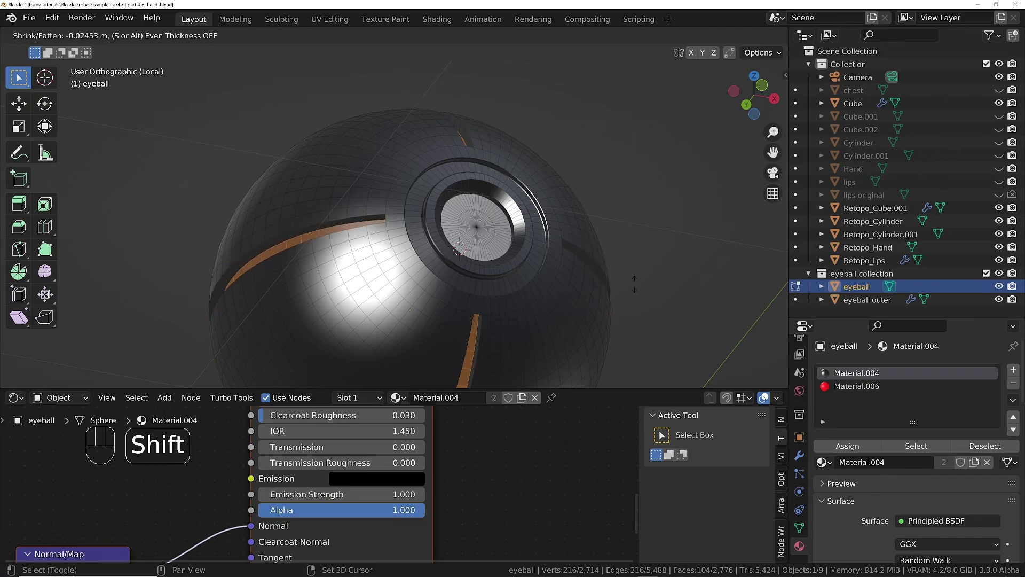
mouse_move(634, 189)
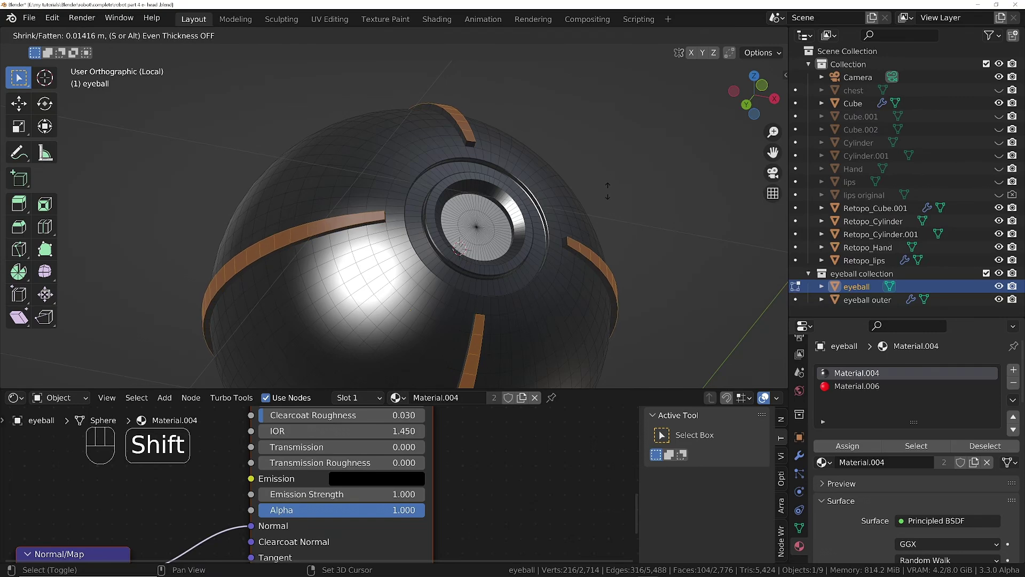
left_click(607, 191)
middle_click_drag(604, 188, 557, 255)
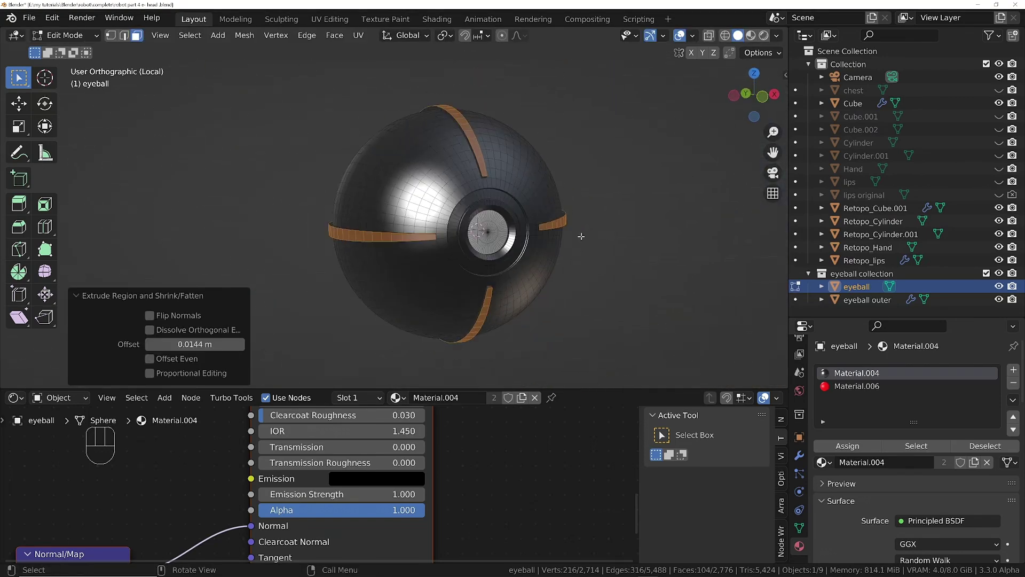
- Leave local view and Edit Mode, then isolate the eyeball and eyeball outer objects together
key("KP_Divide")
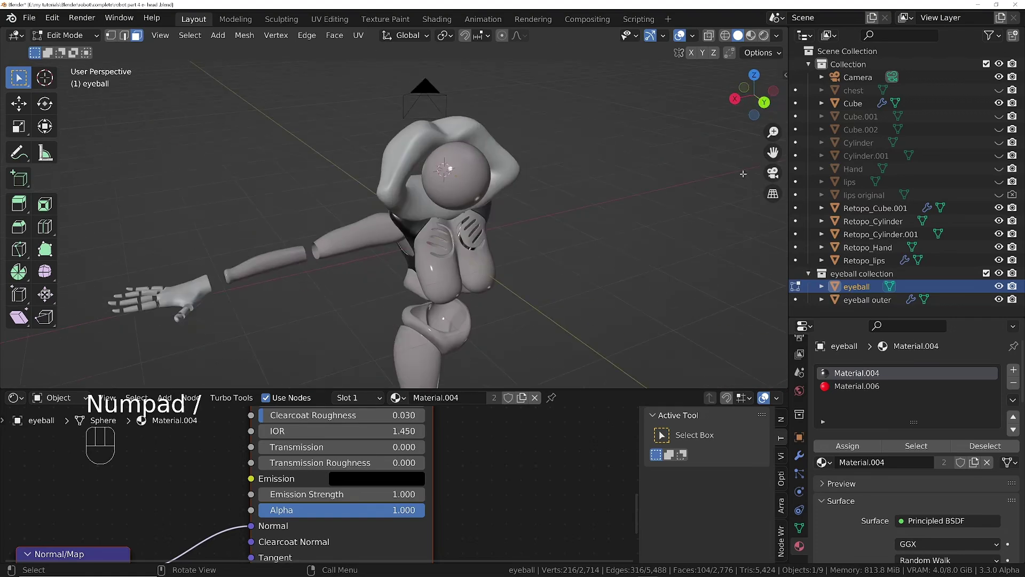
key("Tab")
middle_click_drag(395, 168, 338, 198)
scroll(337, 198, "up", 5)
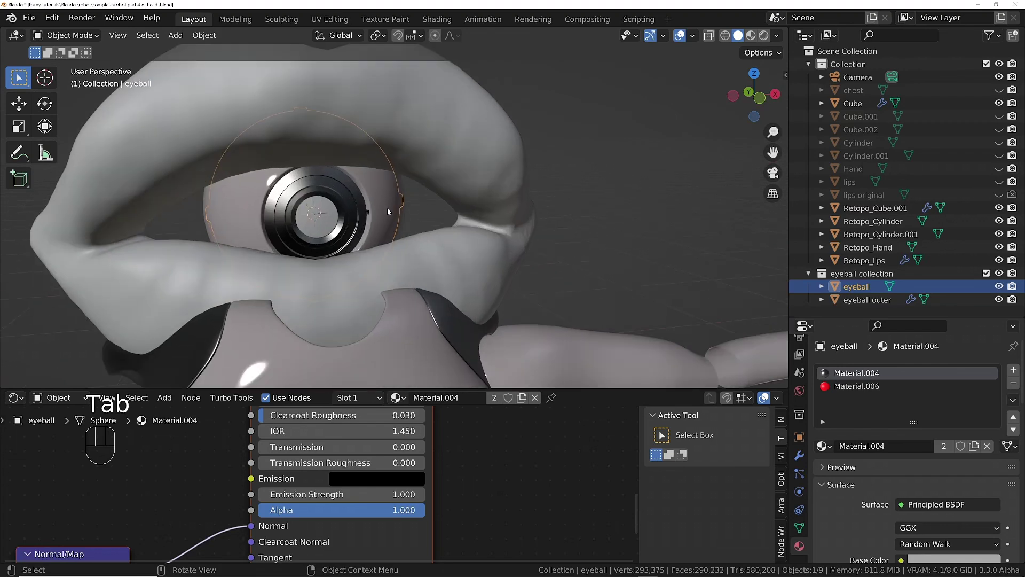
left_click_drag(418, 206, 261, 221)
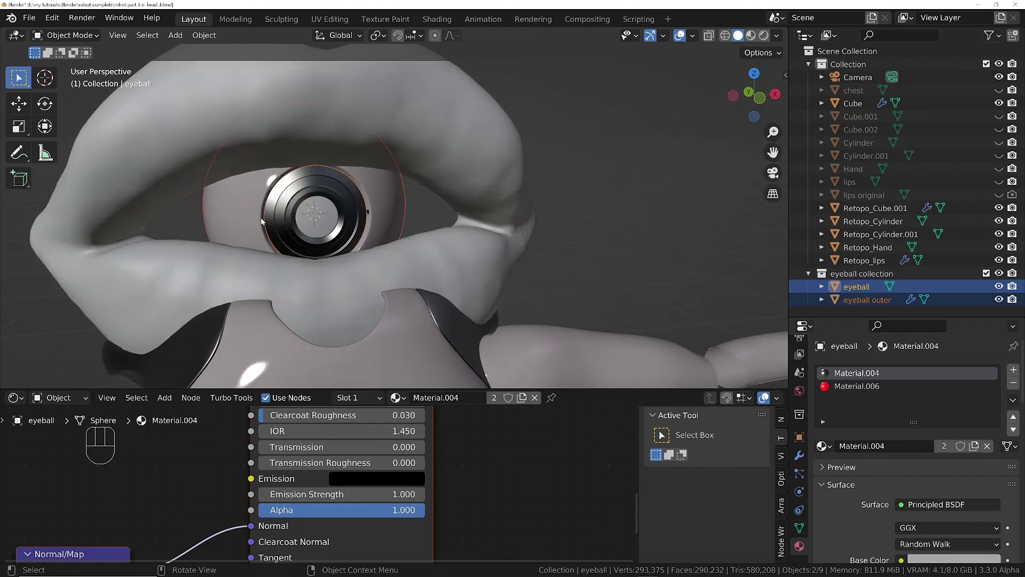
key("KP_Divide")
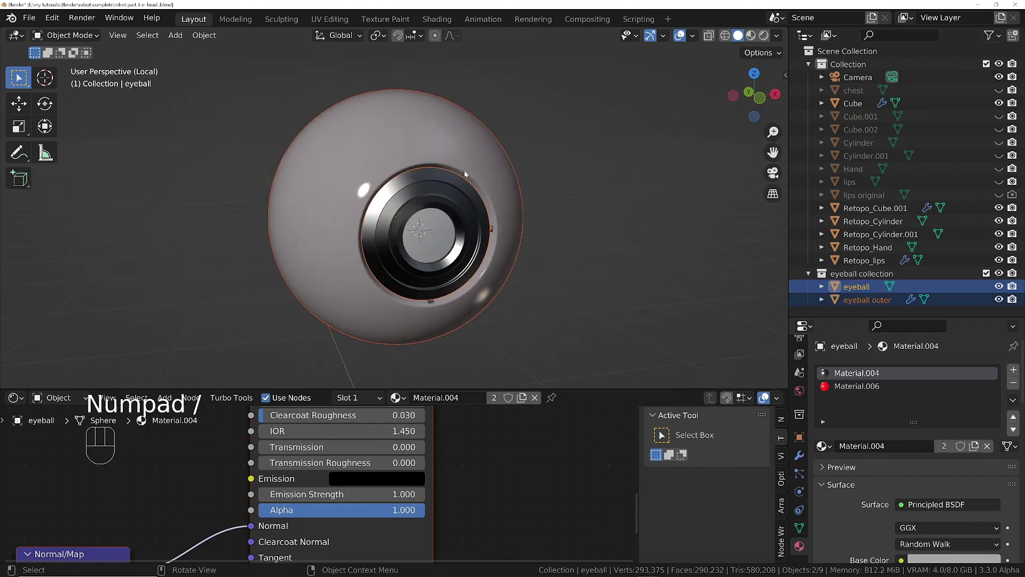
- Scale the eyeball outer shell up uniformly to 1.101 so it encloses the raised strips
scroll(470, 240, "up", 4)
left_click(526, 264)
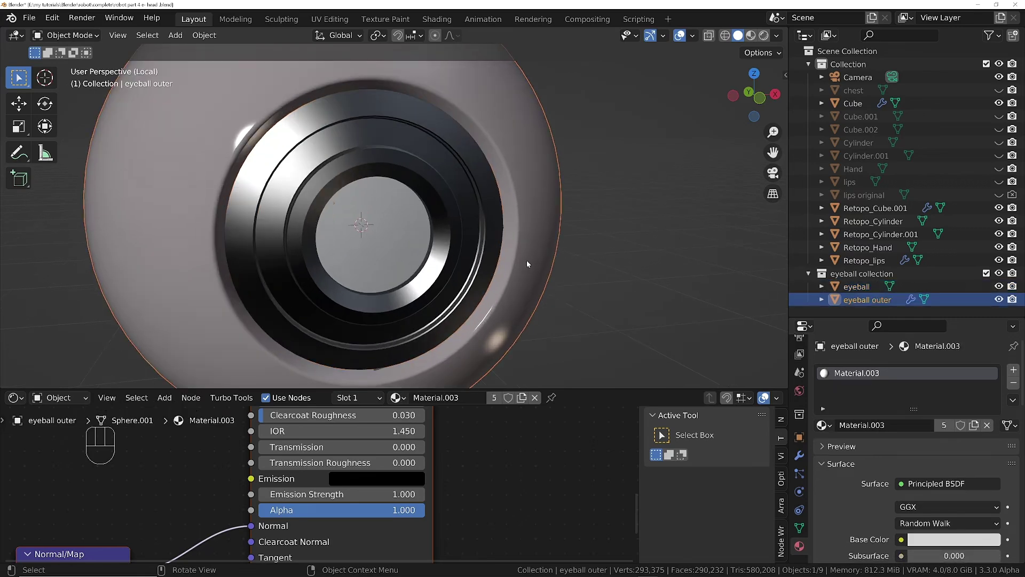
middle_click_drag(529, 249, 521, 214)
key("s")
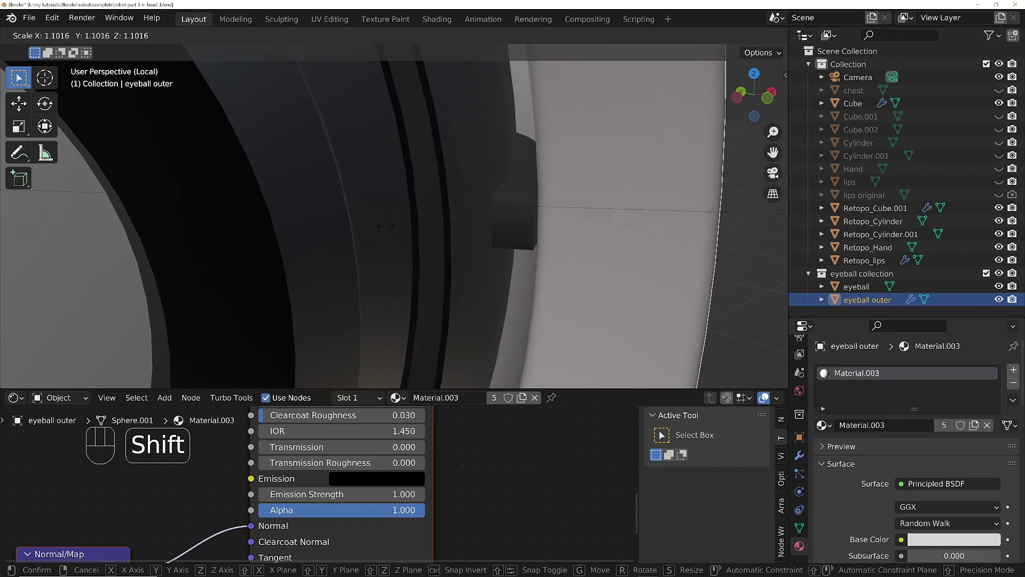
left_click(380, 225)
- Switch to material preview shading and examine the assembled eyeball from the side and front
middle_click_drag(471, 171, 371, 294, "ctrl")
mouse_move(350, 258)
middle_mouse_down()
mouse_move(419, 209)
mouse_move(493, 257)
mouse_move(430, 214)
mouse_move(462, 235)
mouse_move(478, 225)
mouse_move(479, 183)
mouse_move(440, 100)
mouse_move(455, 215)
mouse_move(469, 210)
middle_mouse_up()
left_click(749, 36)
scroll(398, 177, "down", 4)
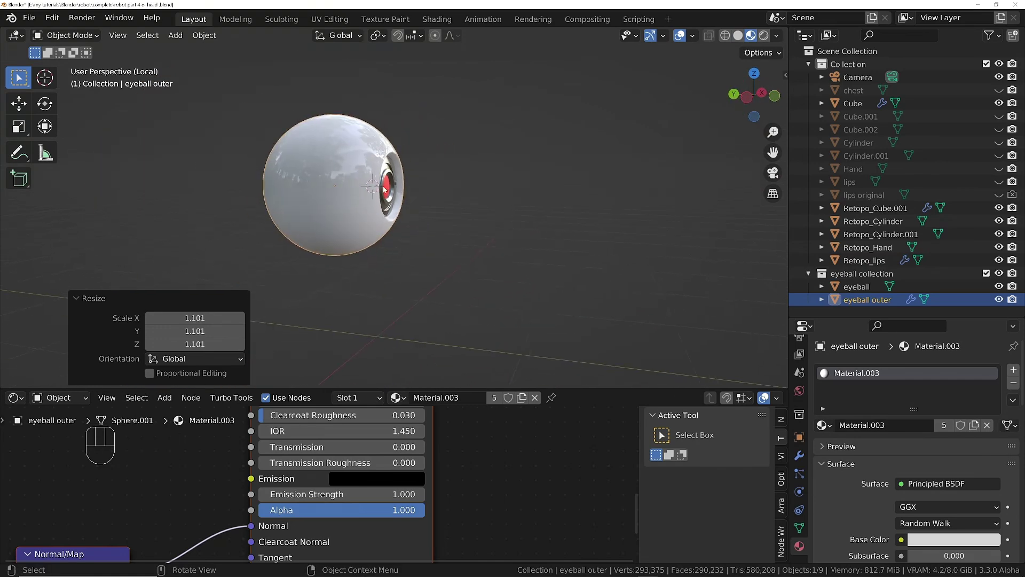
middle_click_drag(320, 182, 420, 202, "shift")
scroll(409, 147, "down", 5)
middle_click_drag(419, 202, 447, 191)
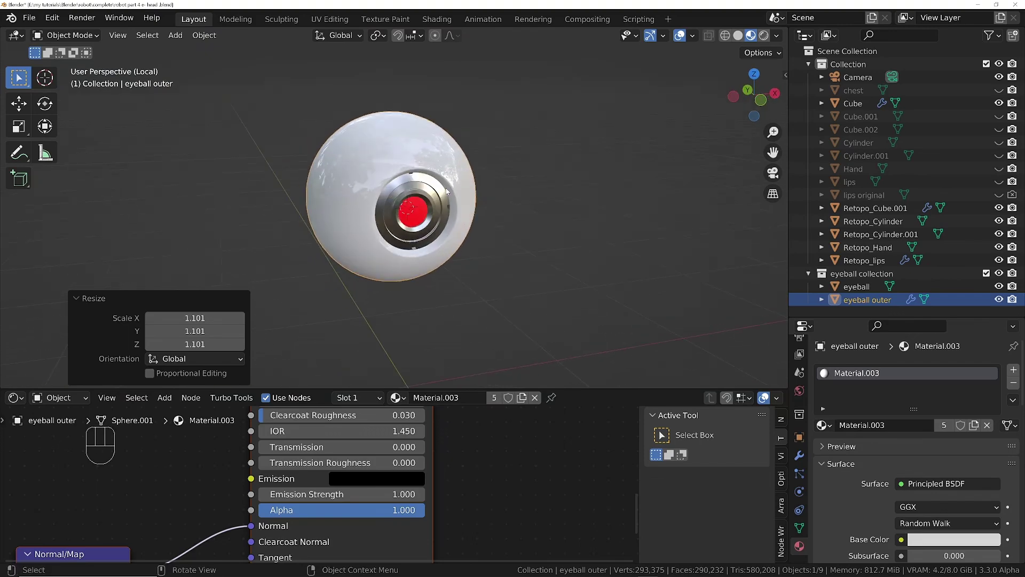
- Return to the full robot scene and select Retopo_lips, eyeball and eyeball outer together
key("KP_Divide")
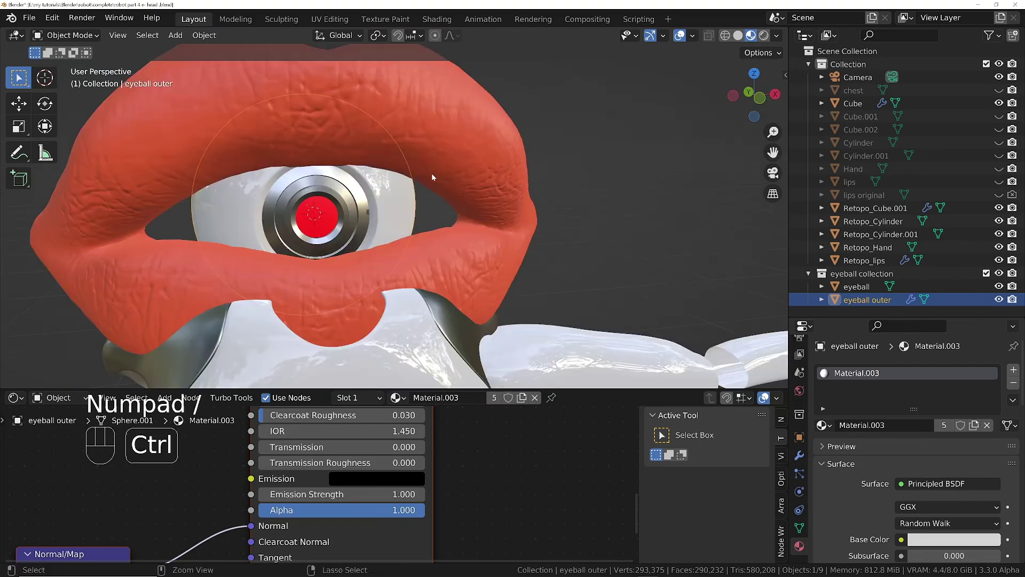
middle_click_drag(432, 173, 526, 214, "ctrl")
middle_click_drag(526, 213, 510, 183)
scroll(600, 289, "down", 5)
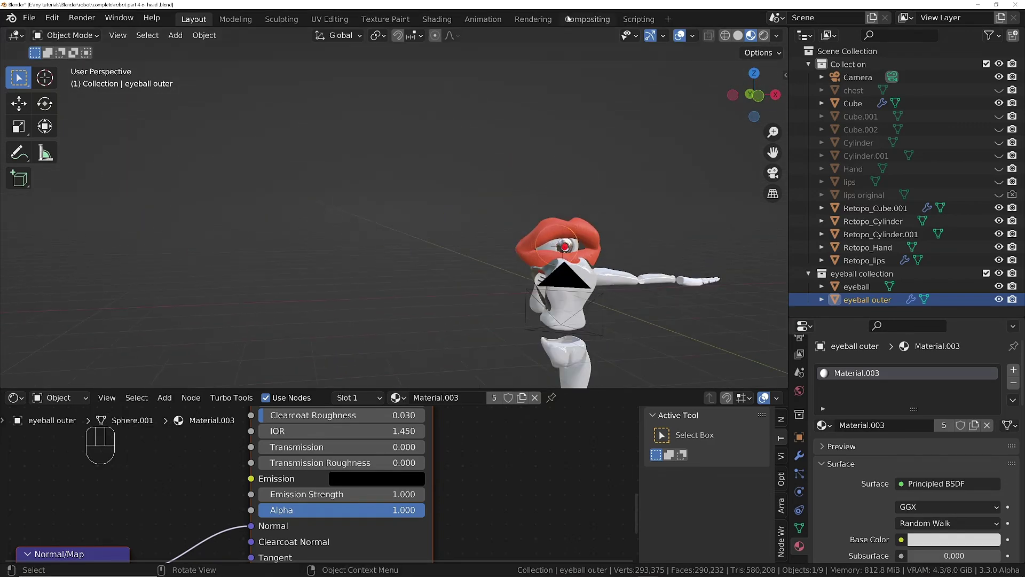
middle_click_drag(610, 338, 485, 168, "shift")
left_click_drag(460, 146, 567, 198)
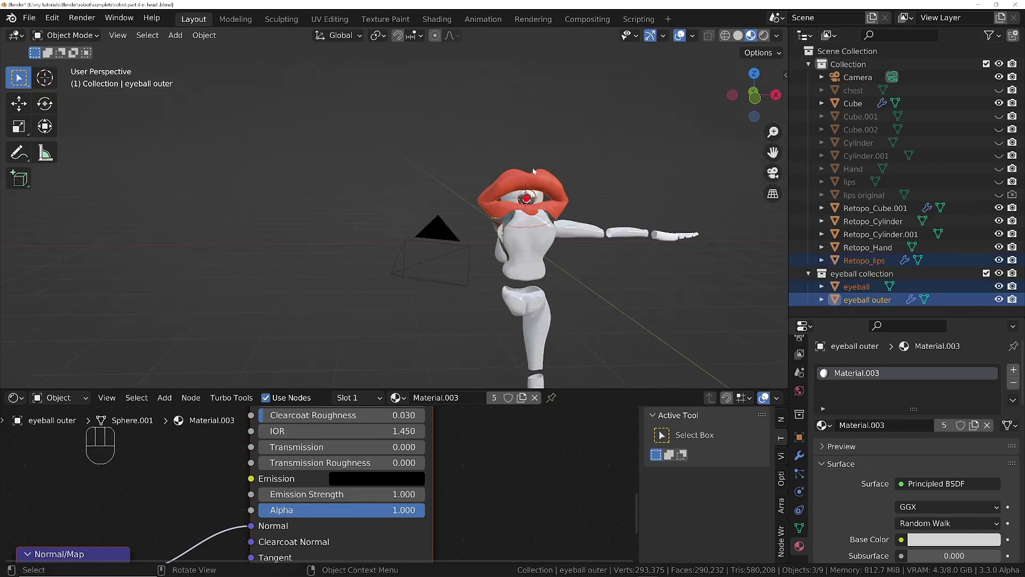
middle_click_drag(534, 170, 709, 180)
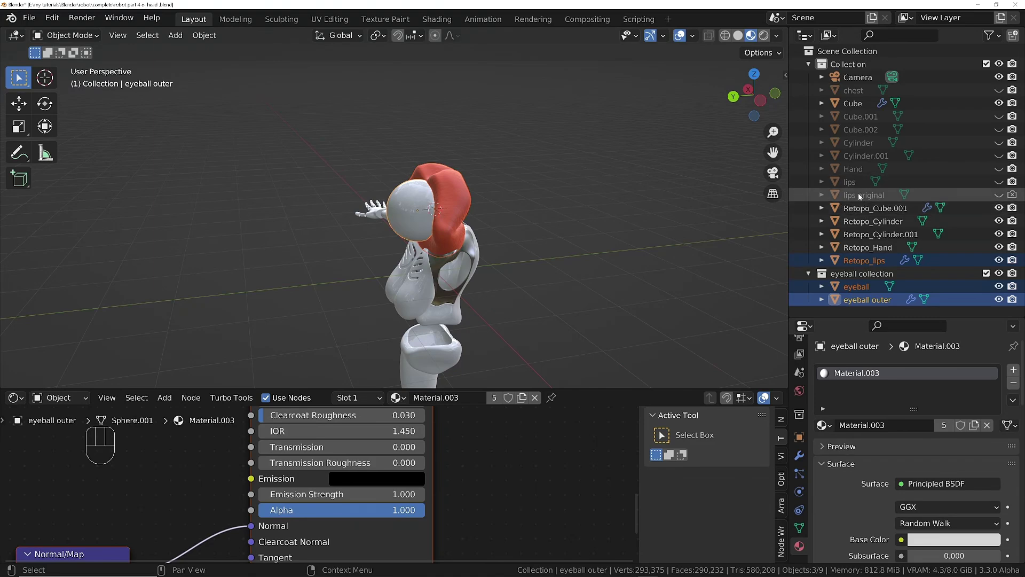
- Unhide the lips and lips original objects and add them to the head selection
left_click(999, 194)
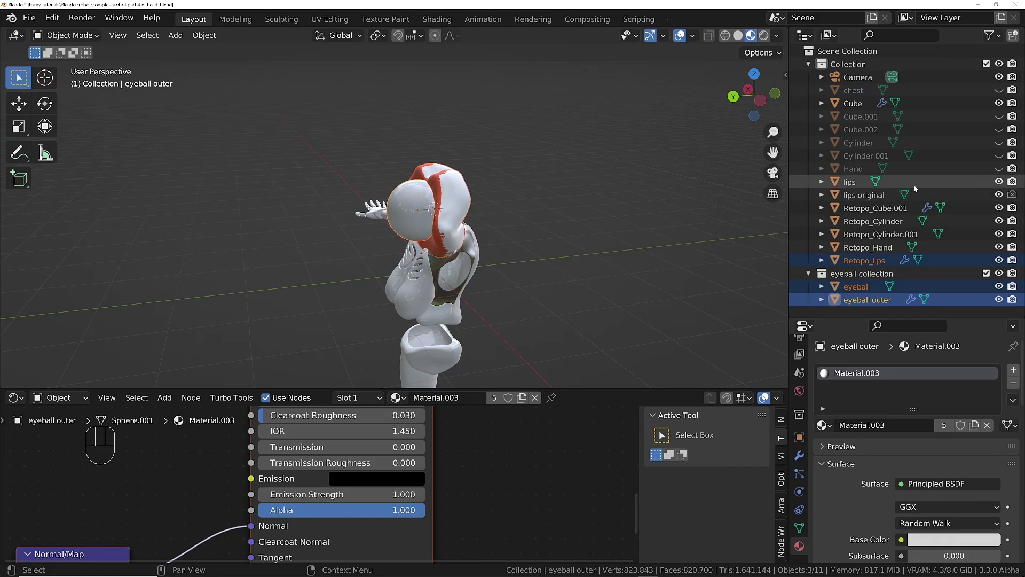
middle_click_drag(417, 235, 337, 232)
left_click_drag(338, 156, 475, 200, "shift")
key("g")
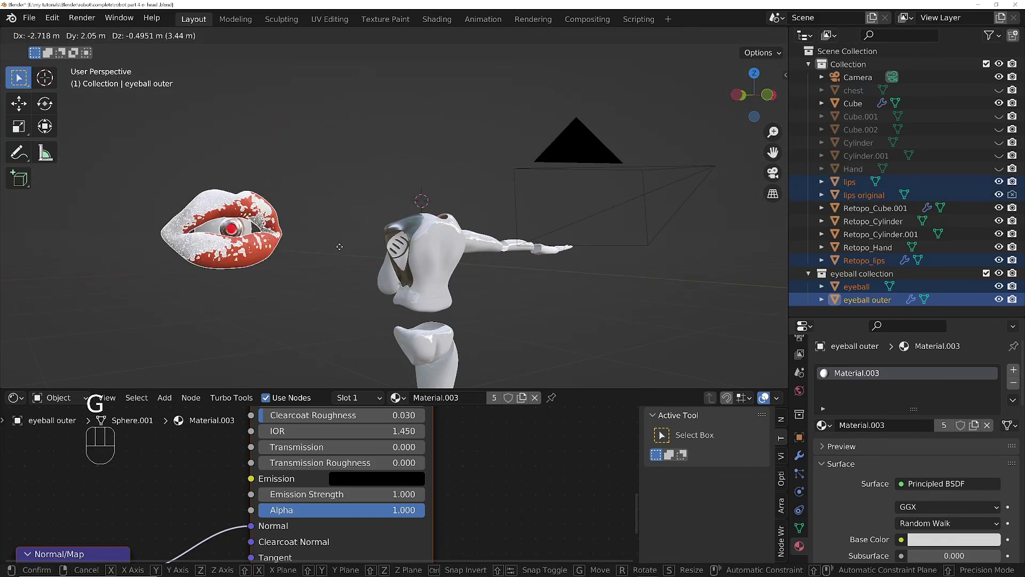
right_click(473, 185)
- Rotate the selected lips and eyeball objects 180° around the global Z axis
middle_click_drag(472, 184, 548, 238)
type("rz")
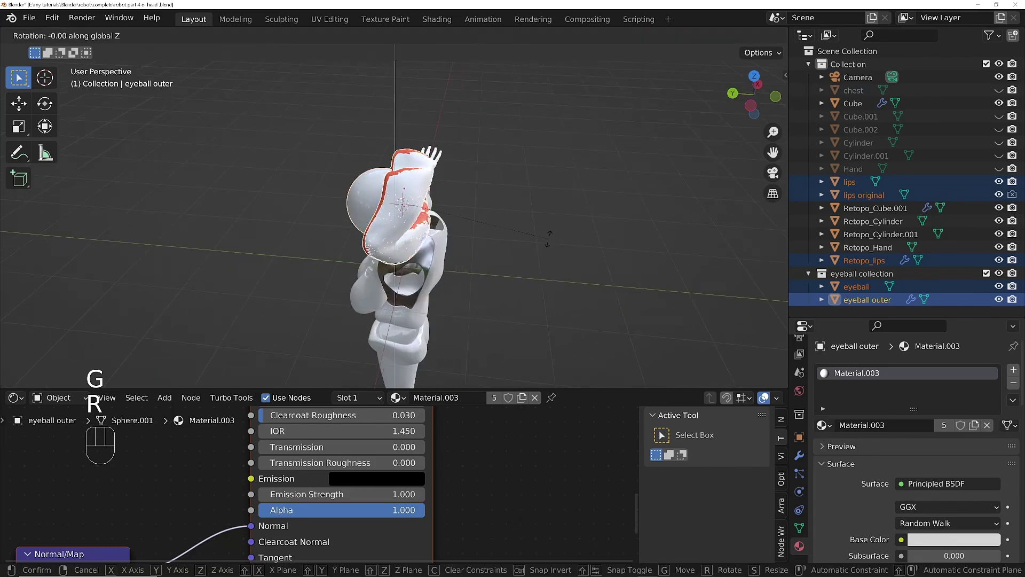
type("180")
left_click(548, 238)
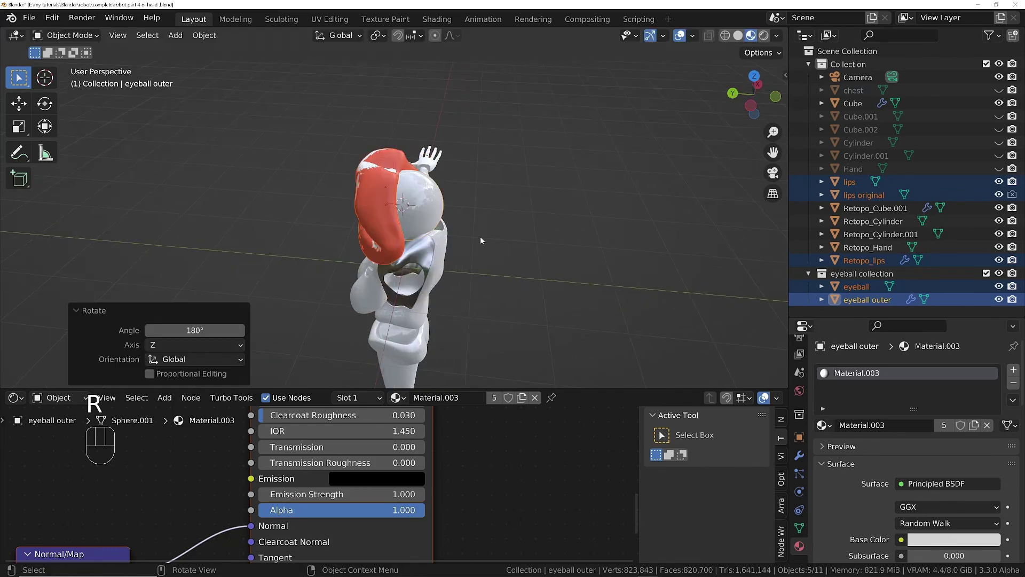
- Raise the selected lips and eyeball objects about 0.54 m along the global Z axis so they sit above the chest
middle_click_drag(480, 236, 578, 218)
key("KP_1")
key("KP_5")
key("KP_3")
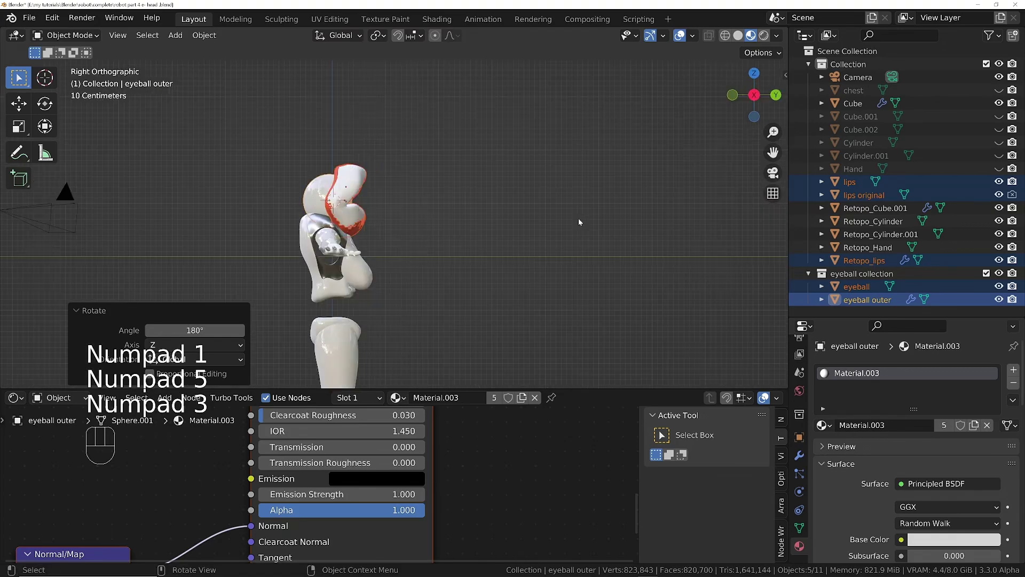
key("KP_1")
key("ctrl+KP_1")
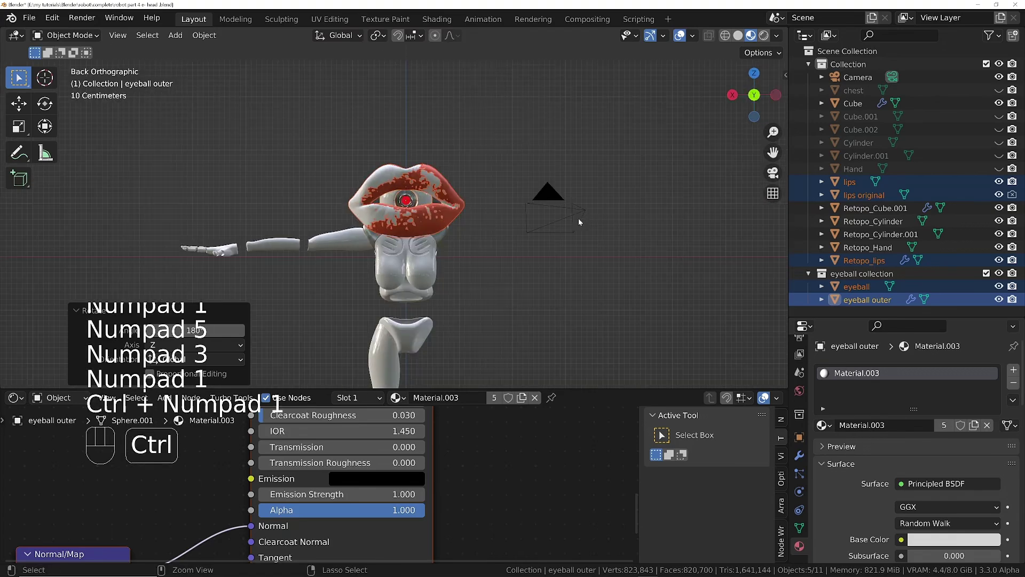
key("g")
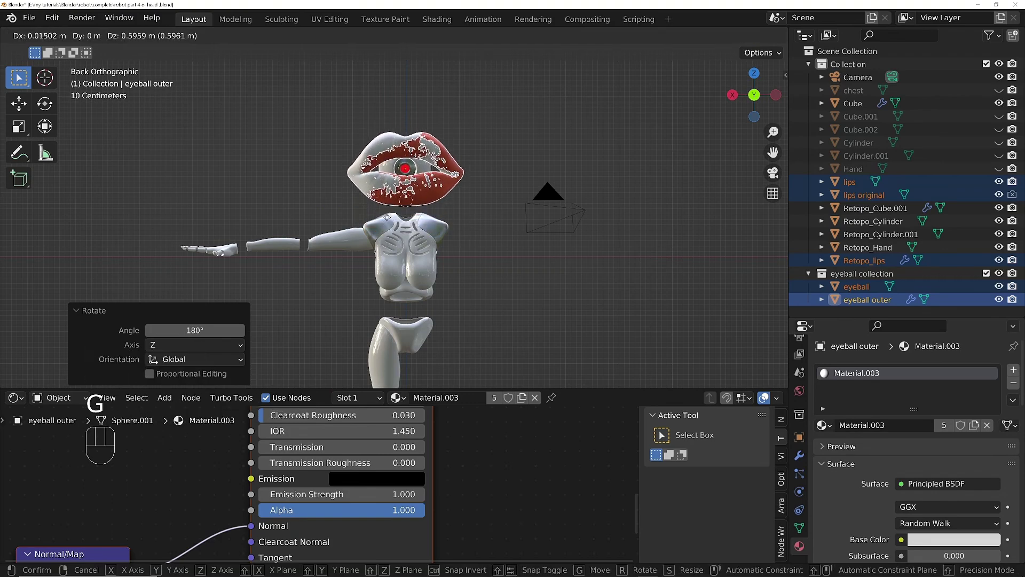
key("z")
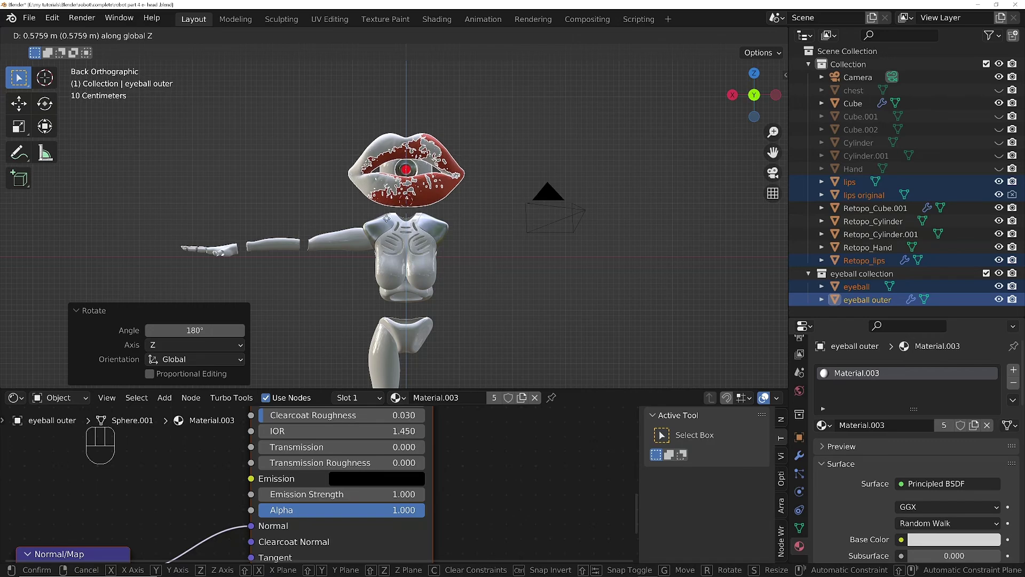
left_click(386, 221)
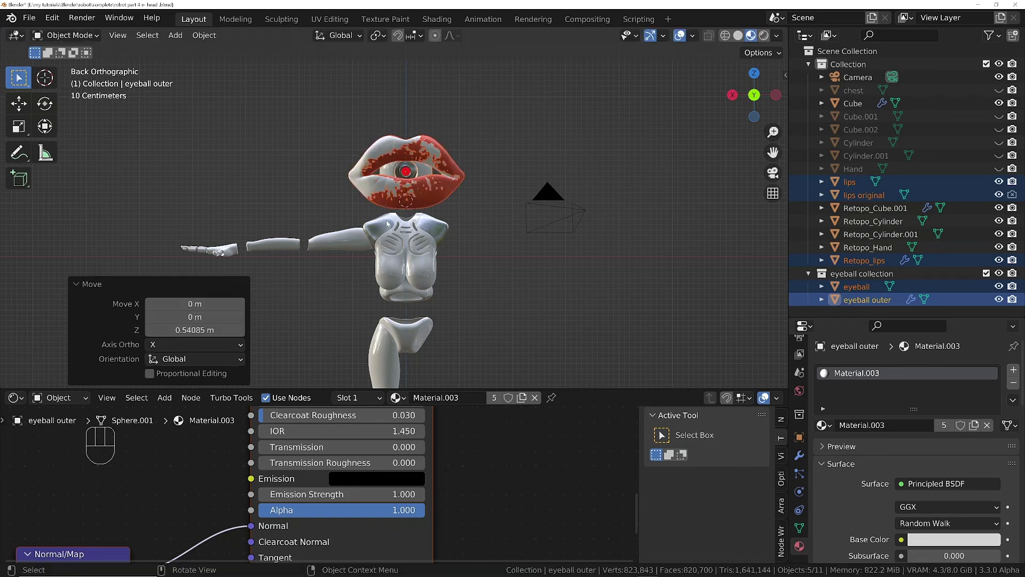
- Tilt the chest piece Retopo_Cube.001 slightly in the right orthographic view and shift it under the head
middle_click_drag(386, 223, 555, 223)
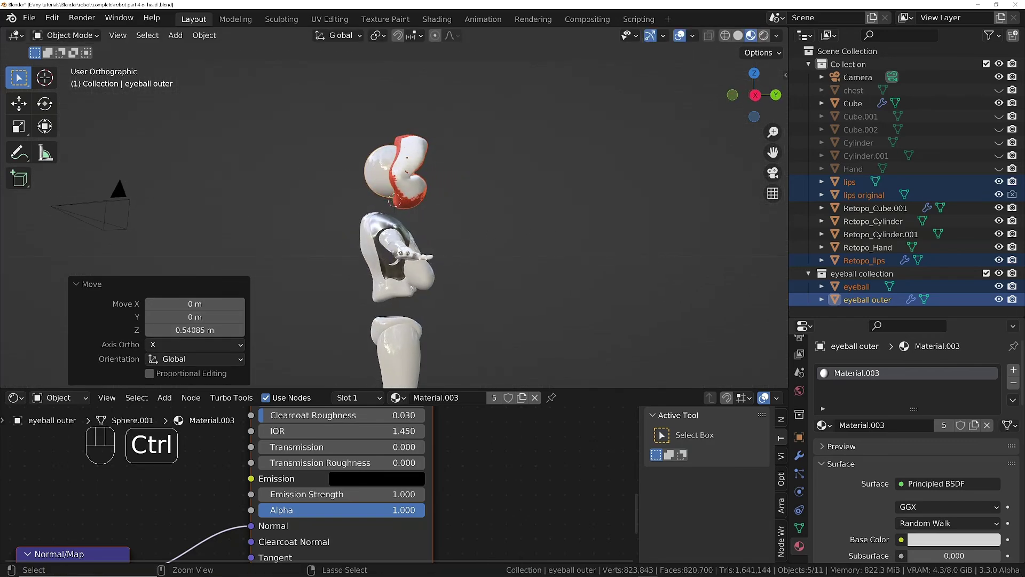
middle_click_drag(399, 250, 411, 332, "ctrl")
middle_click_drag(407, 268, 417, 185, "shift")
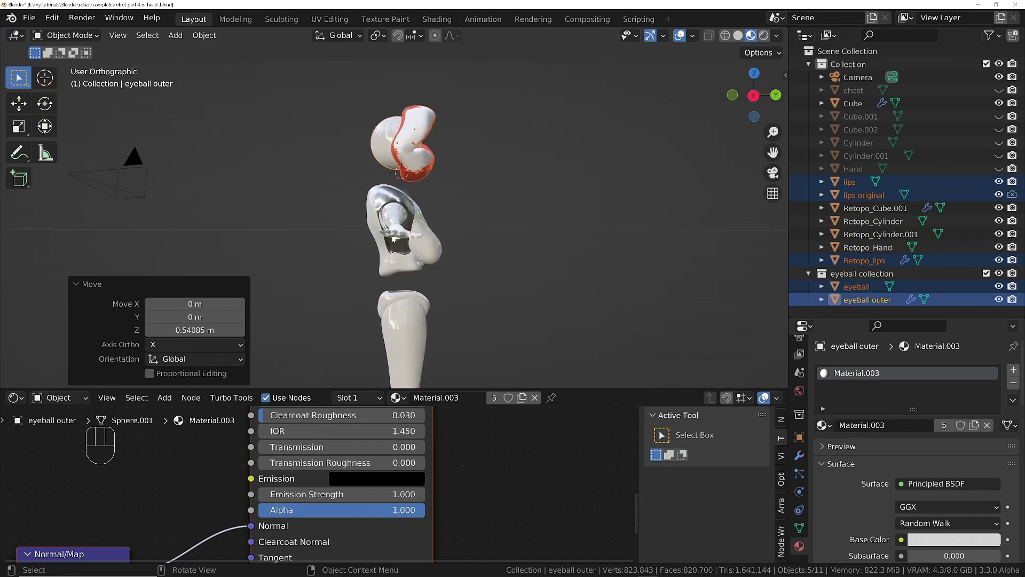
middle_click_drag(393, 238, 408, 204, "ctrl")
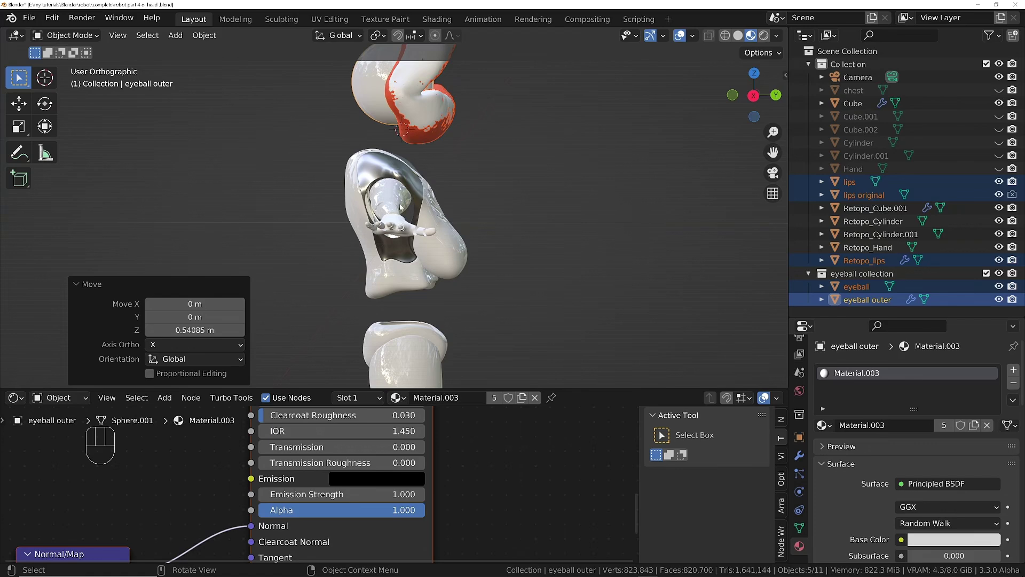
left_click(389, 161)
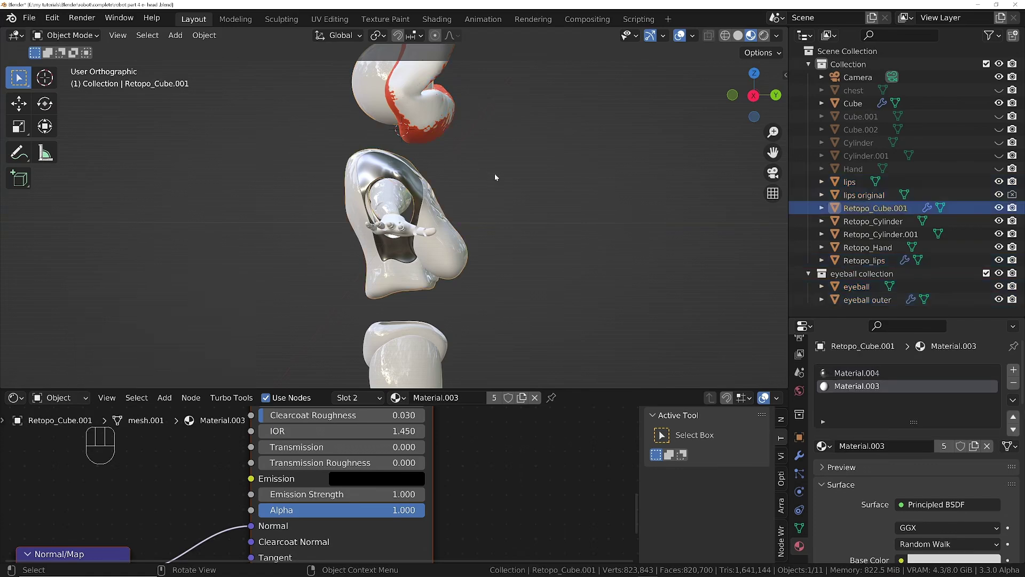
key("KP_5")
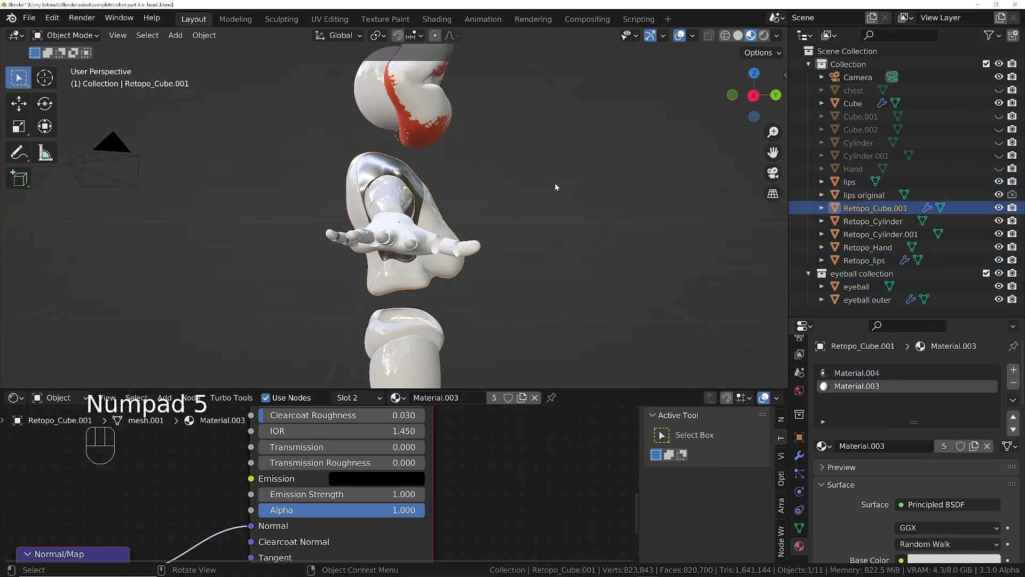
key("KP_1")
key("KP_3")
key("KP_5")
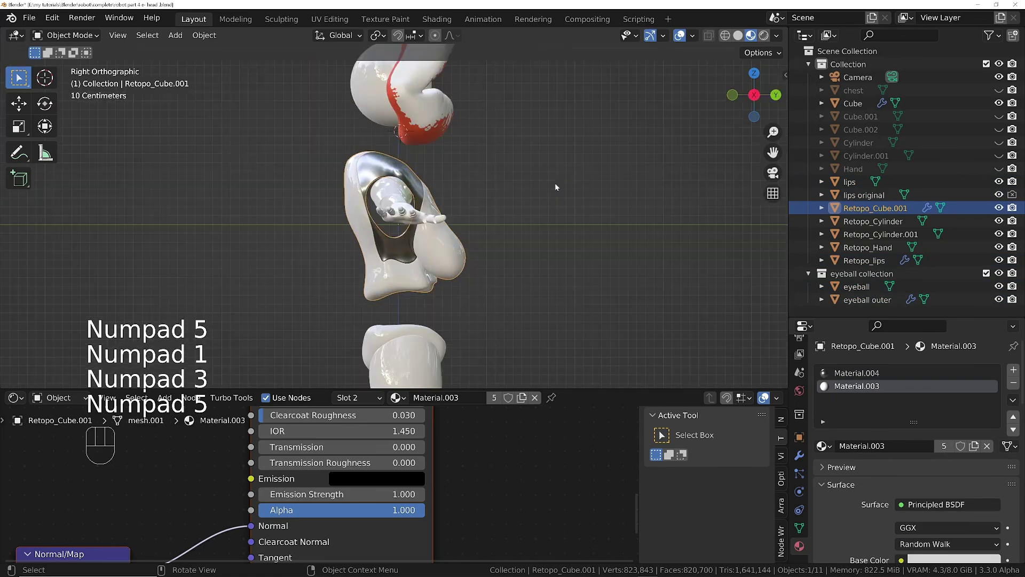
key("r")
left_click(575, 181)
key("g")
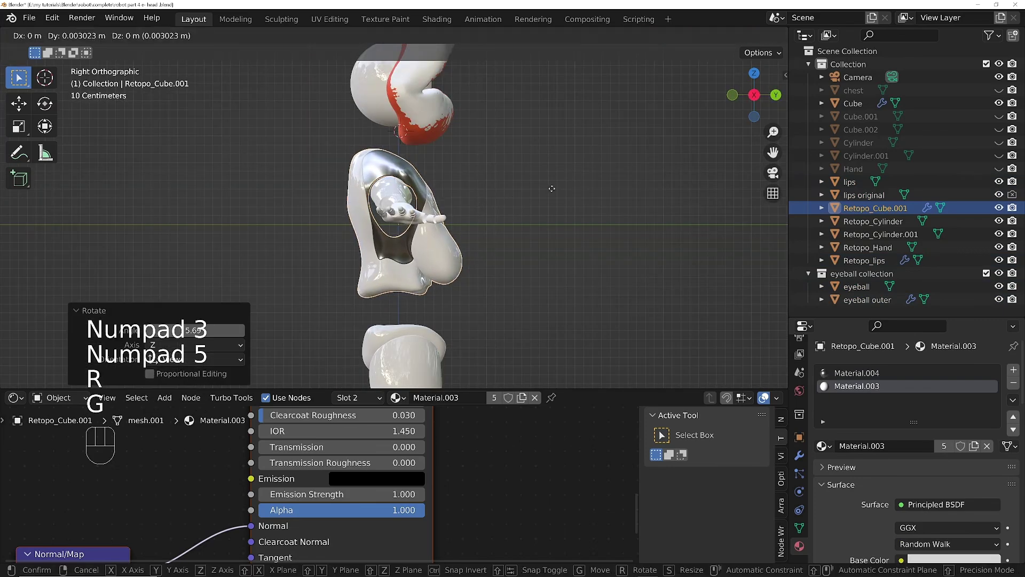
left_click(464, 184)
- Select Retopo_Cylinder.001 and Retopo_Hand without the chest and move them about 0.118 m along Y and -0.009 m along Z
left_click(408, 194)
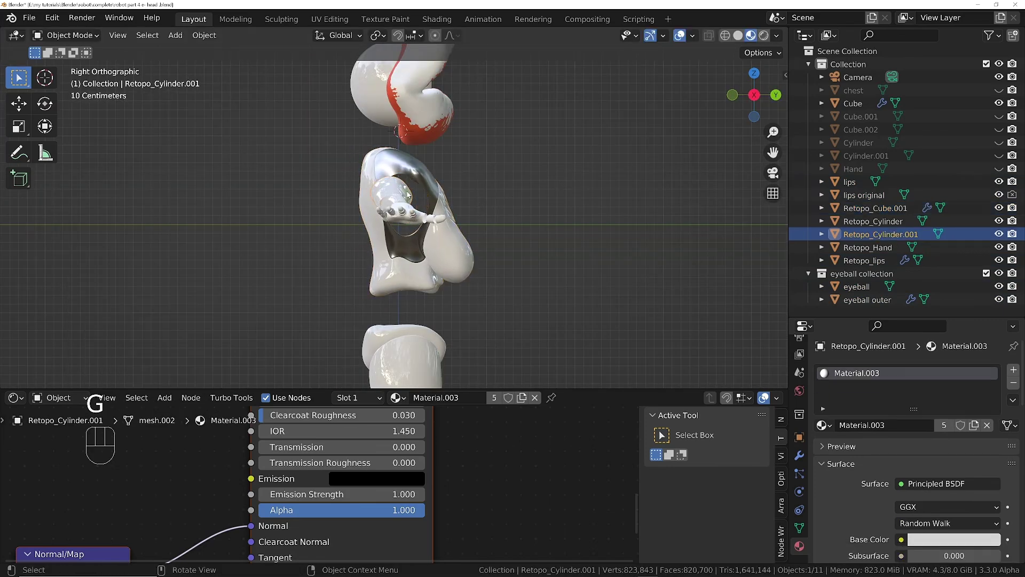
key("b")
left_click_drag(336, 176, 438, 246)
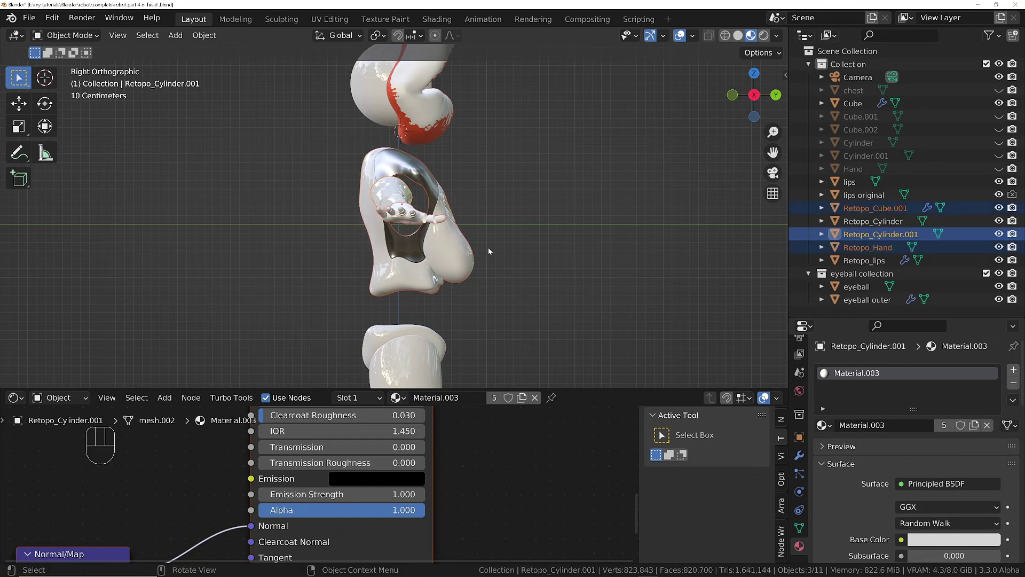
key("b")
left_click_drag(503, 239, 475, 289)
key("g")
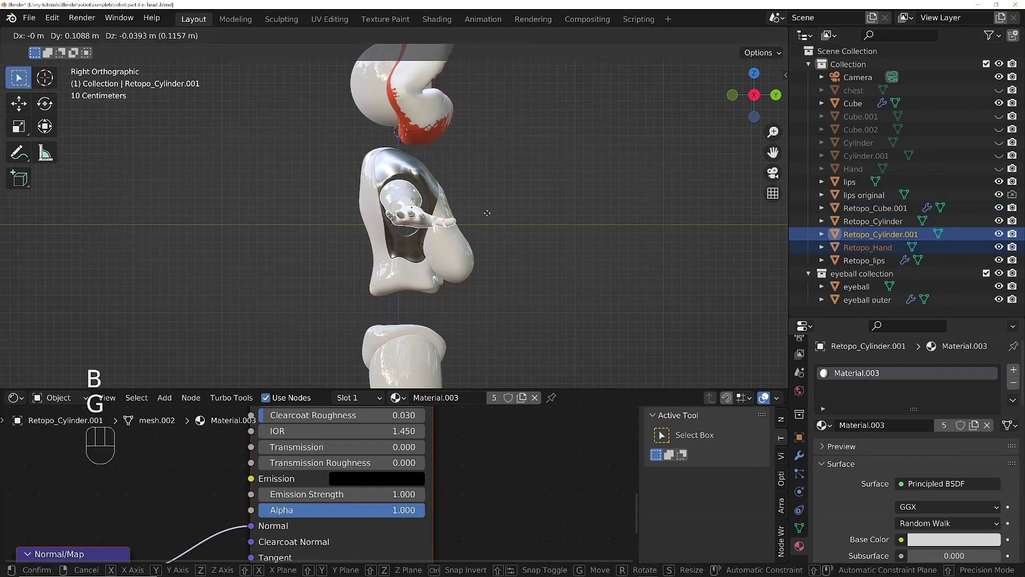
left_click(487, 210)
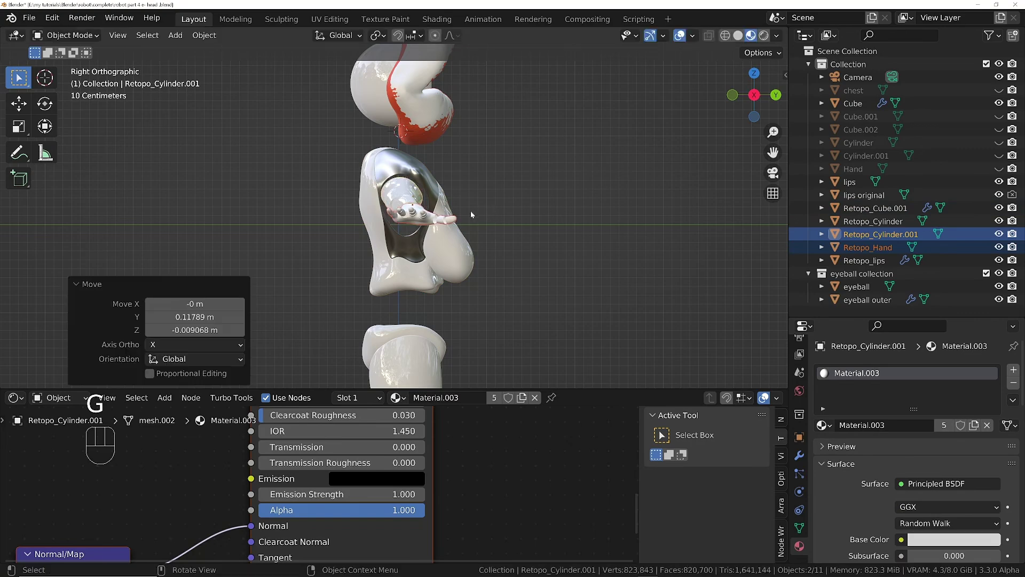
- Deselect everything and hide the lips and lips original objects
middle_click_drag(470, 210, 437, 251)
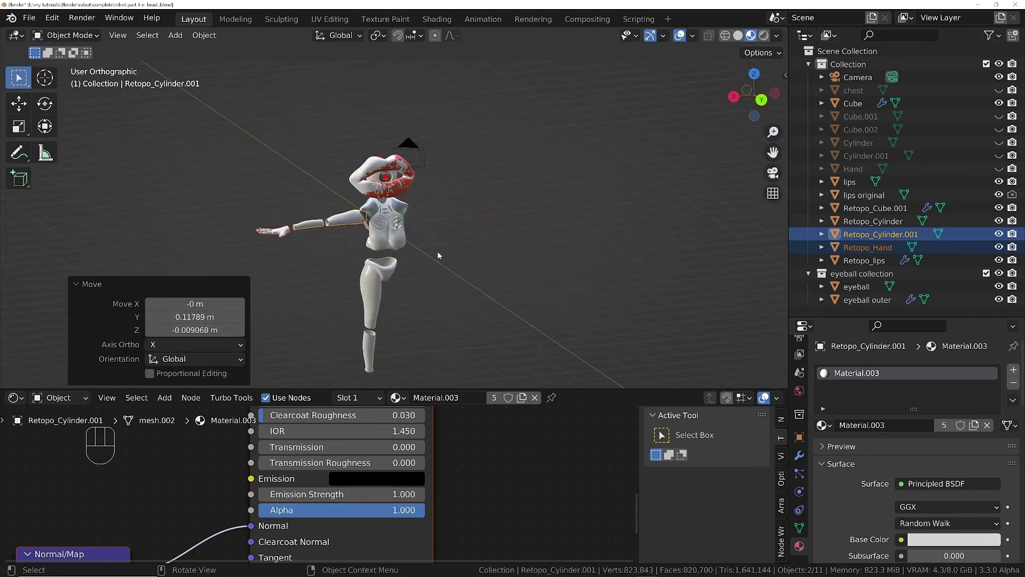
key("KP_5")
left_click(436, 247)
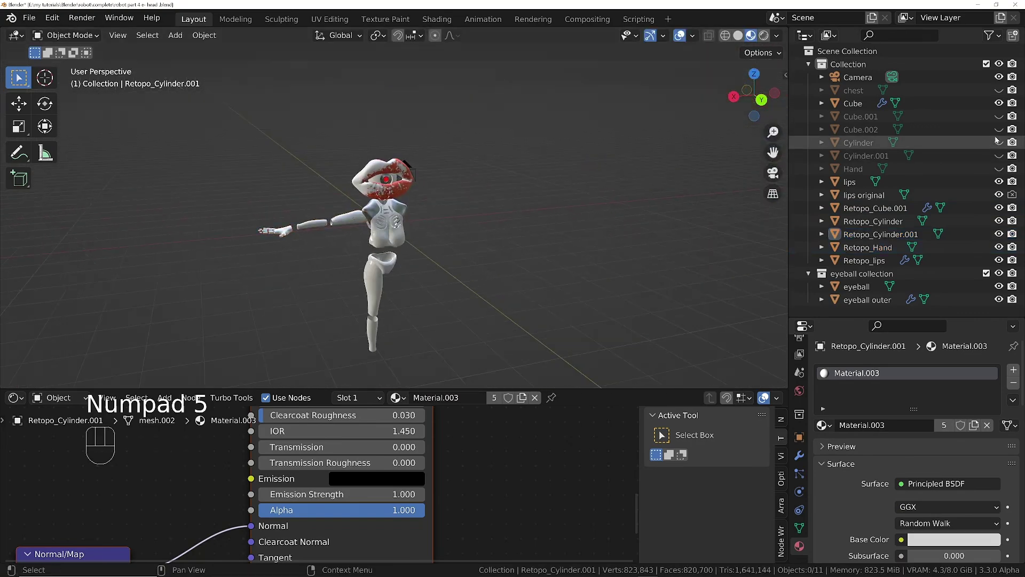
left_click(998, 194)
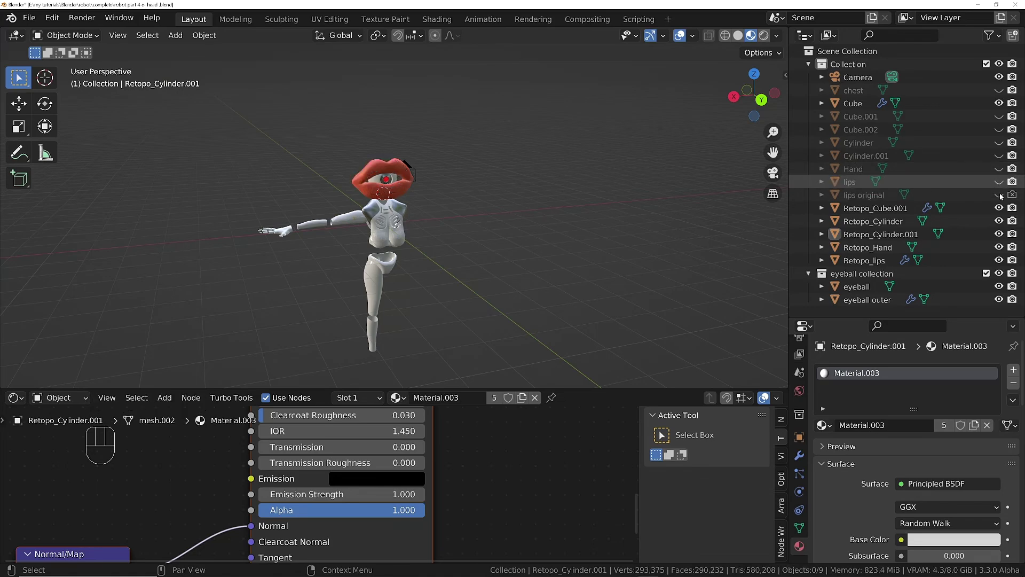
- Move lips, lips original and Retopo_lips together into a new collection named lips
left_click(914, 208)
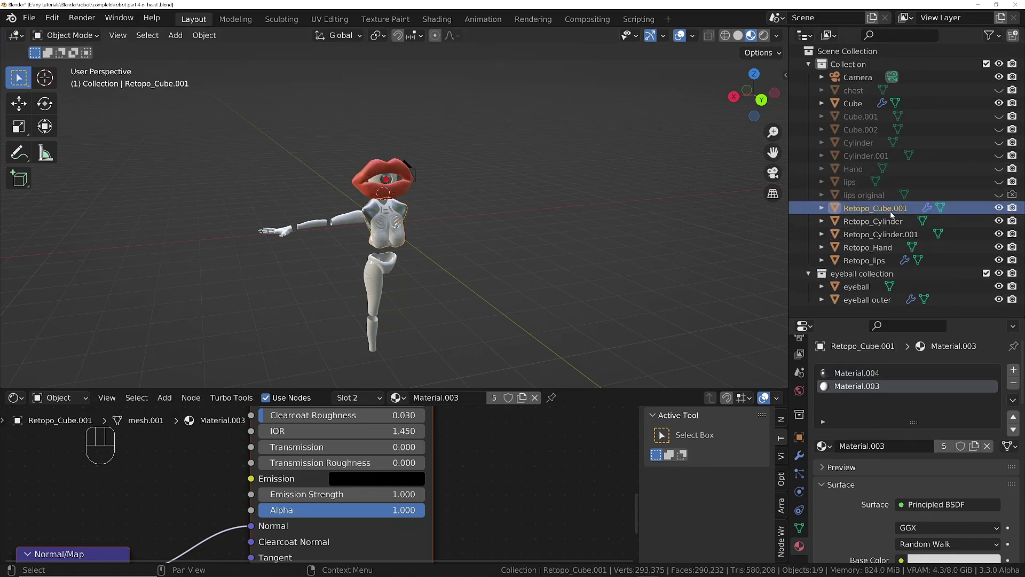
key("KP_Decimal")
left_click(850, 195)
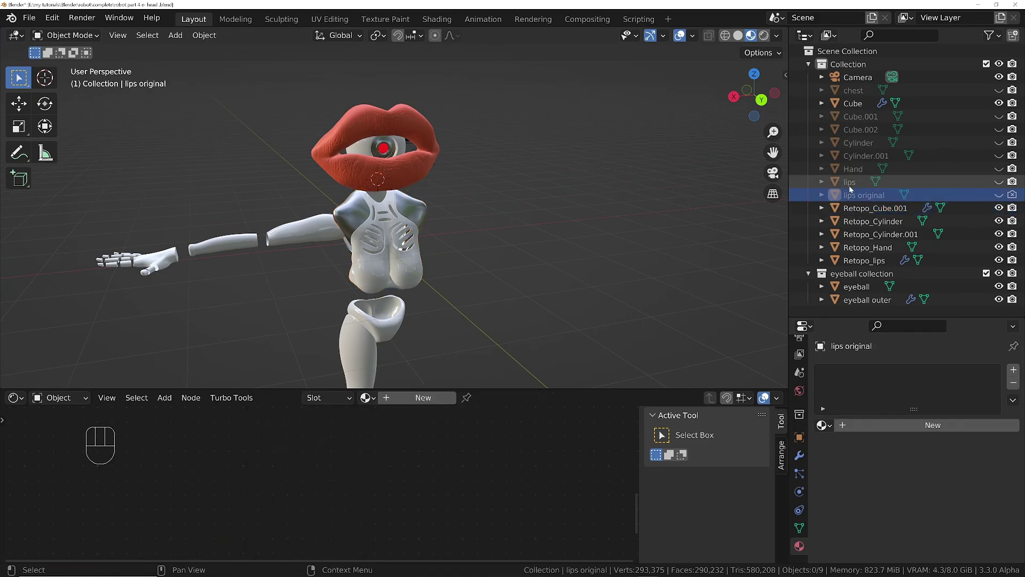
left_click(849, 182)
left_click(854, 194, "ctrl")
left_click(864, 260, "ctrl")
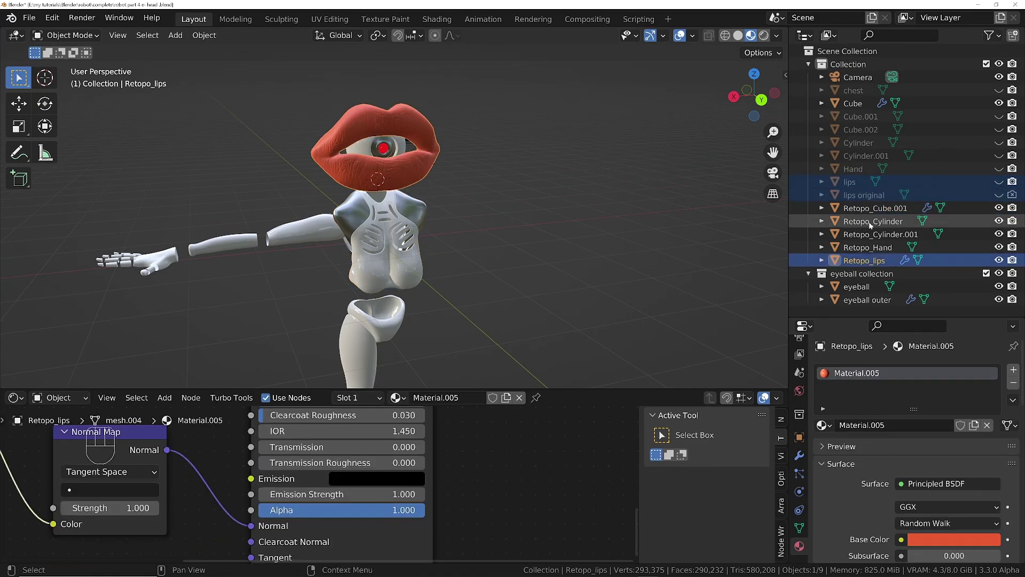
key("m")
left_click(869, 219)
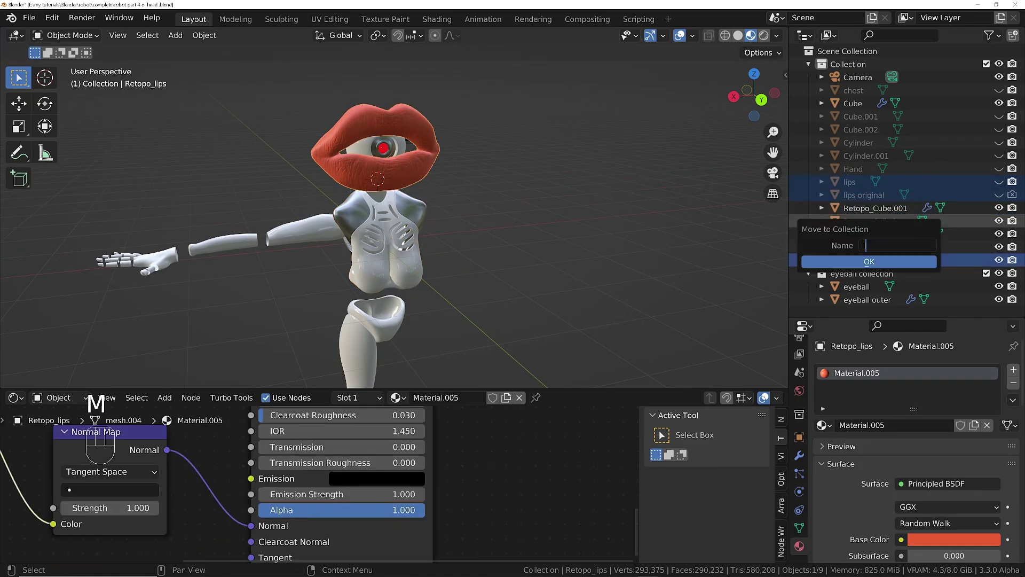
key("Return")
- Move Cube, Retopo_Cube.001, Retopo_Cylinder, Retopo_Cylinder.001 and Retopo_Hand into a new collection named body
left_click(875, 182)
left_click(868, 221, "shift")
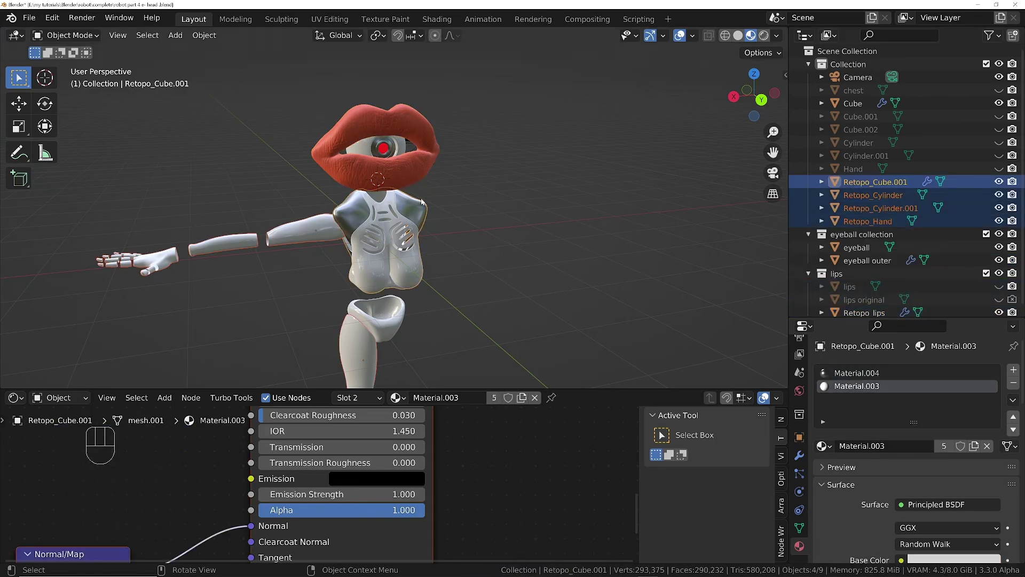
scroll(407, 293, "down", 1)
left_click(406, 295, "shift")
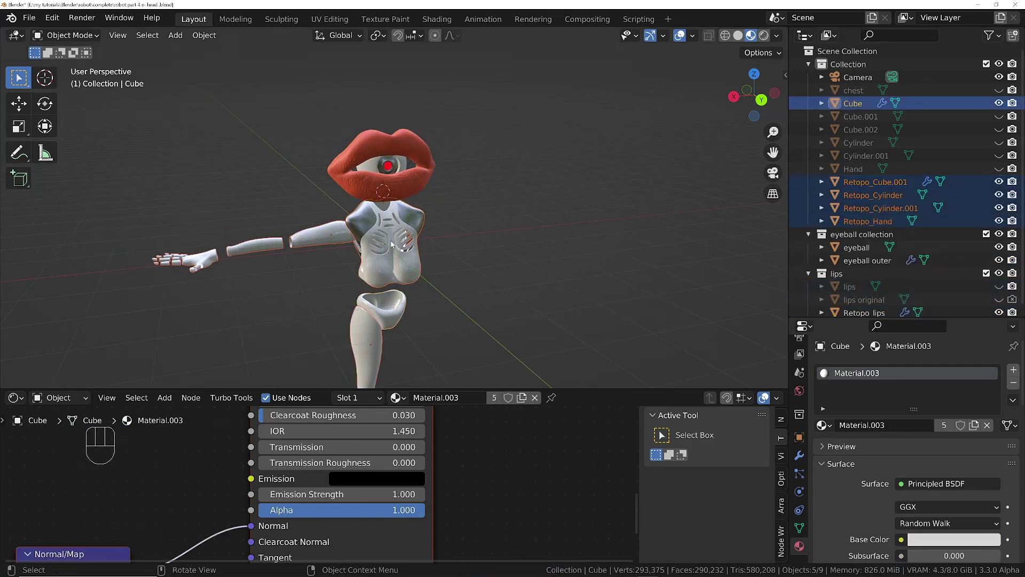
scroll(389, 246, "down", 1)
middle_click_drag(388, 247, 401, 193, "shift")
key("m")
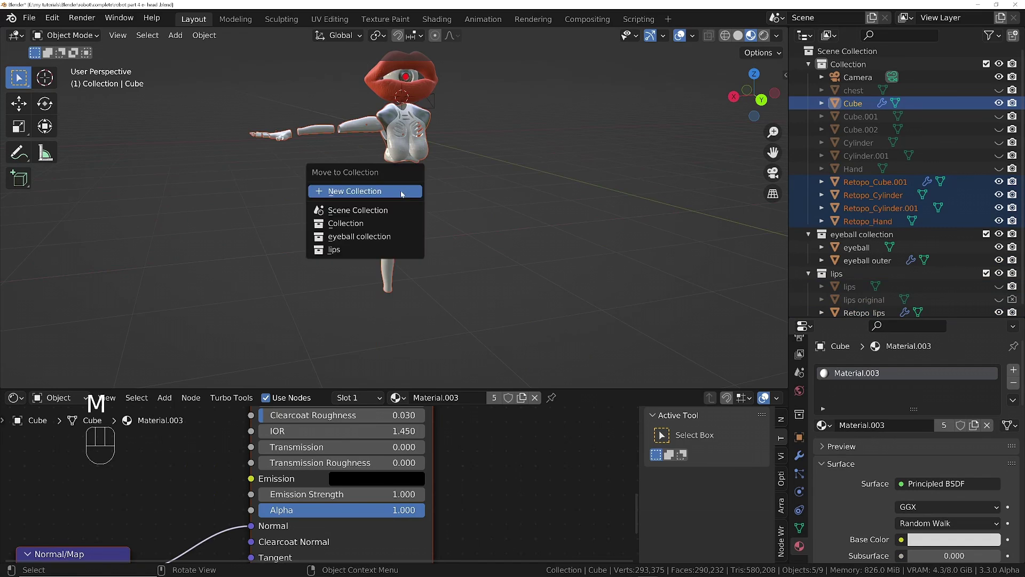
left_click(402, 193)
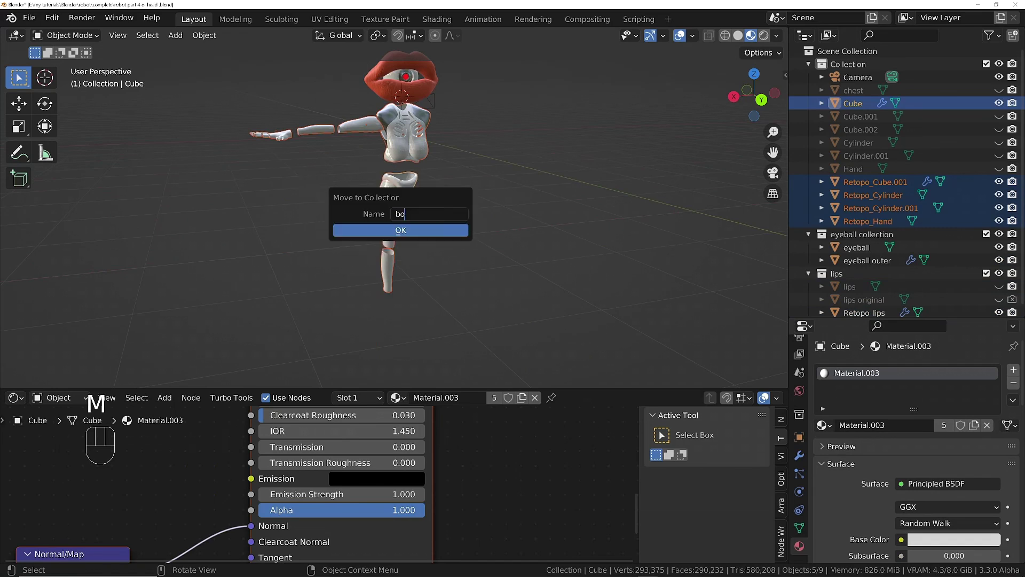
key("Return")
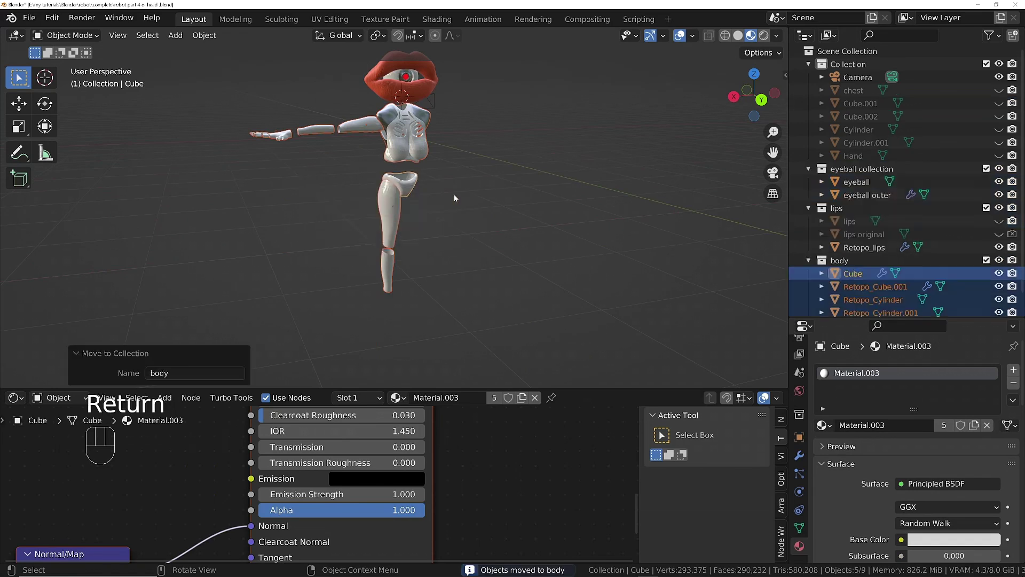
- Collapse the eyeball collection, lips and body collections in the object list
left_click(809, 168)
left_click(808, 182)
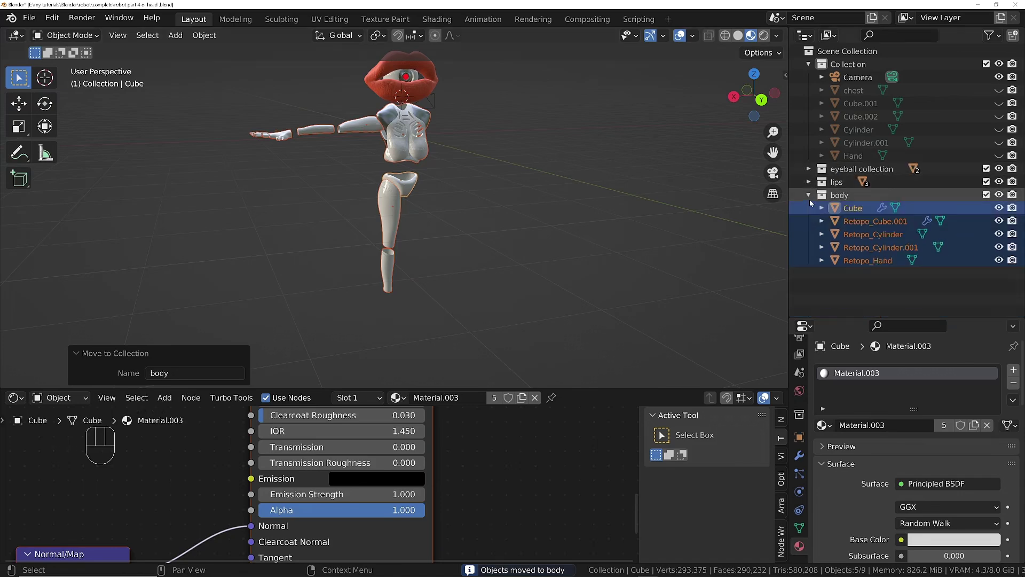
left_click(809, 196)
- Unhide the original chest object and compare it with the retopologized body from the side
left_click(860, 91)
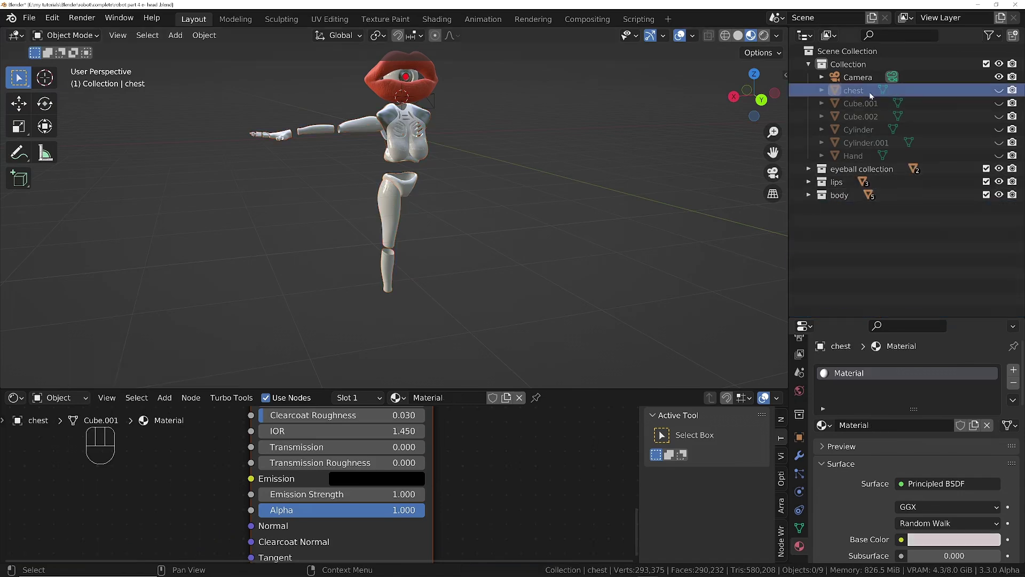
left_click(998, 91)
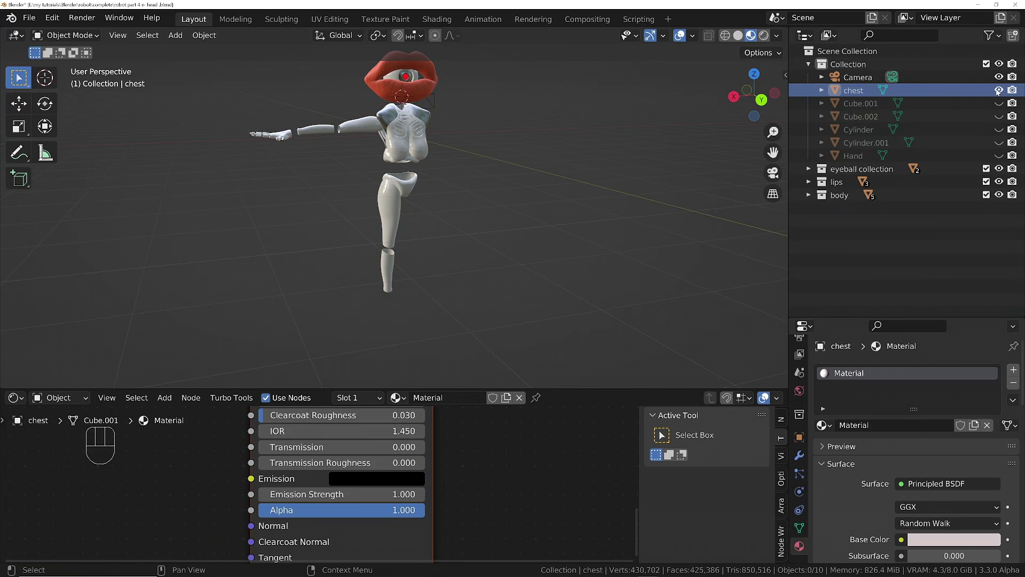
middle_click_drag(437, 134, 568, 142)
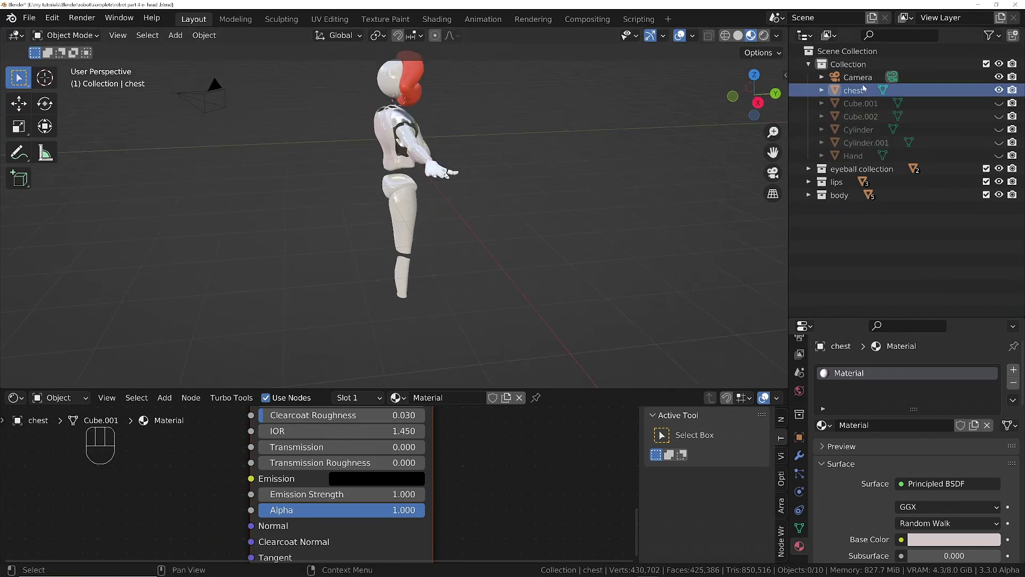
- Delete the leftover originals Cube.001, Cube.002, Cylinder, Cylinder.001, Hand and chest from the main collection
left_click(860, 103)
left_click(853, 156, "shift")
right_click(841, 114)
left_click(779, 138)
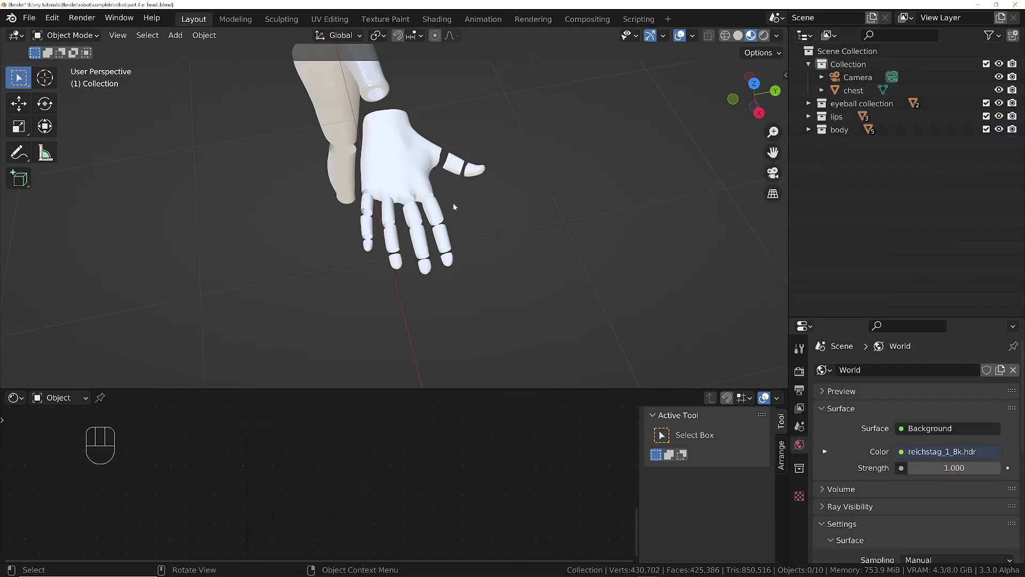
right_click(853, 91)
left_click(825, 91)
- Examine the assembled robot from behind, the side and the front, including the head's fit above the chest
middle_click_drag(374, 235, 412, 211)
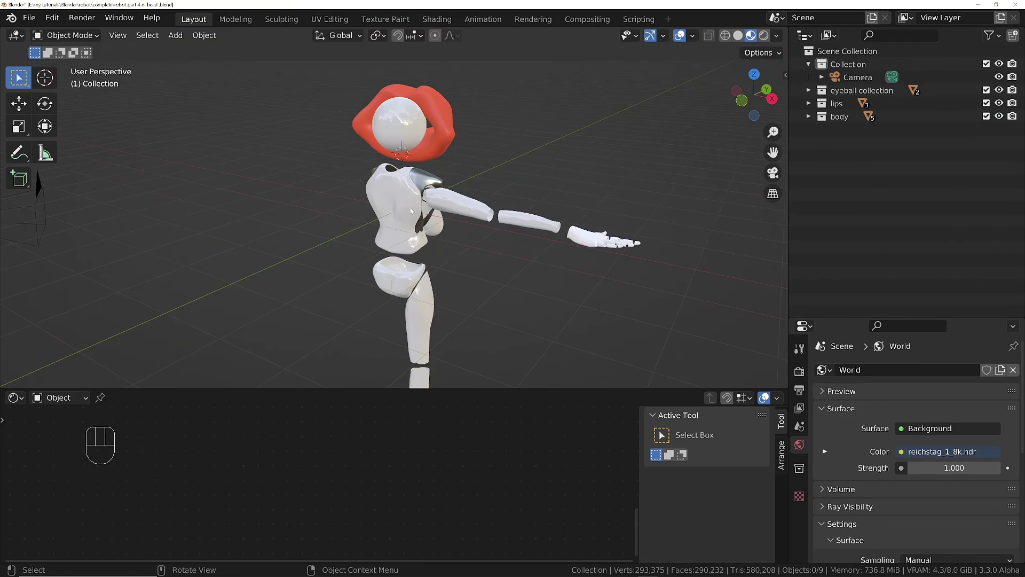
middle_click_drag(390, 150, 568, 144)
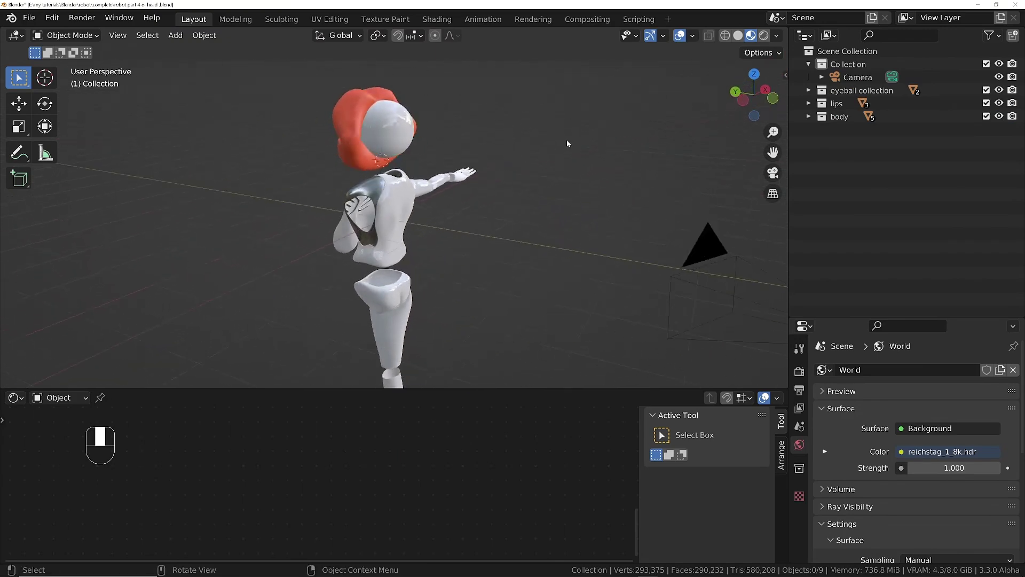
middle_click_drag(373, 123, 617, 120, "ctrl")
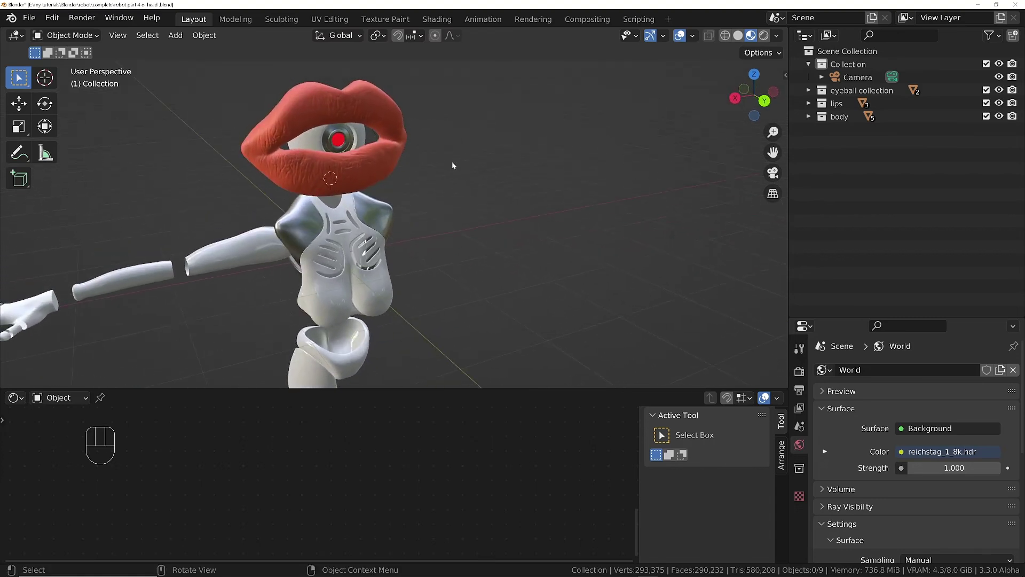
scroll(352, 158, "down", 4)
middle_click_drag(339, 156, 435, 158, "shift")
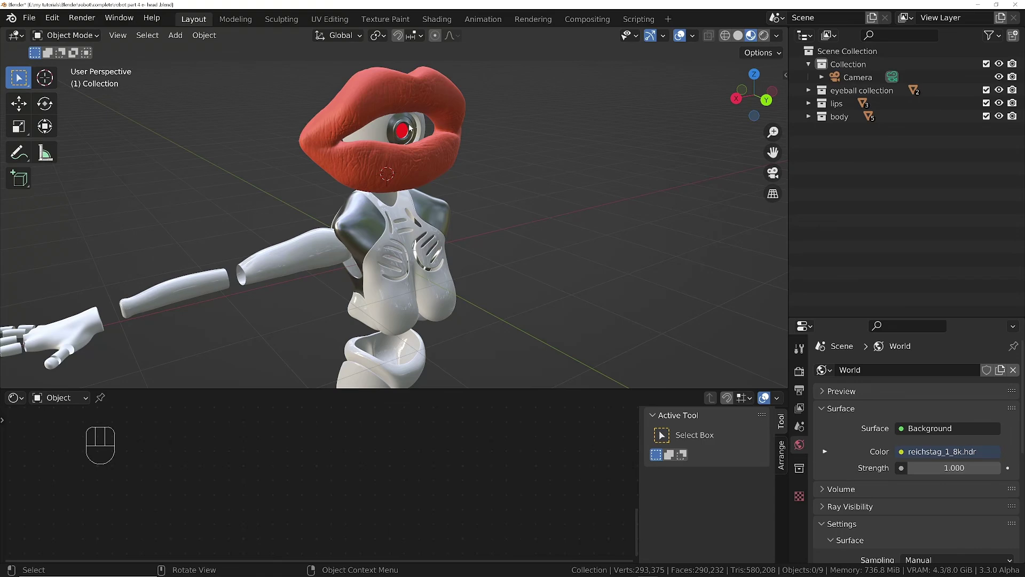
middle_click_drag(410, 129, 421, 155)
scroll(421, 156, "down", 3)
middle_click_drag(411, 253, 399, 353, "shift")
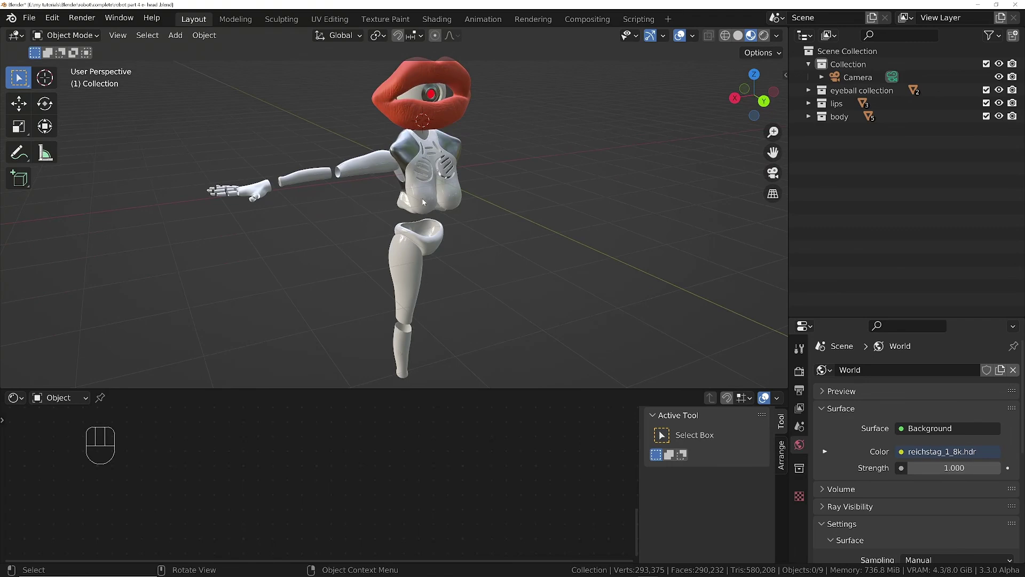